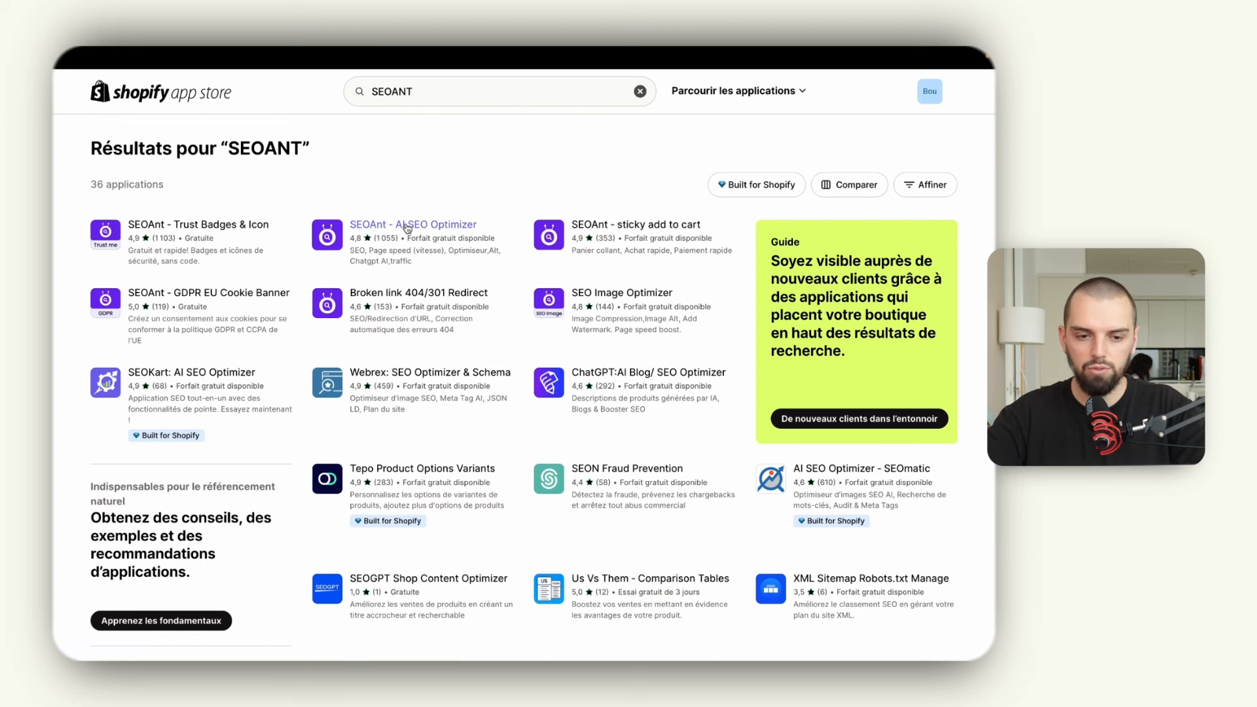
- Install the SEOAnt - AI SEO Optimizer app from the search results on the Bougify store and close the leftover browser tabs
click(406, 228)
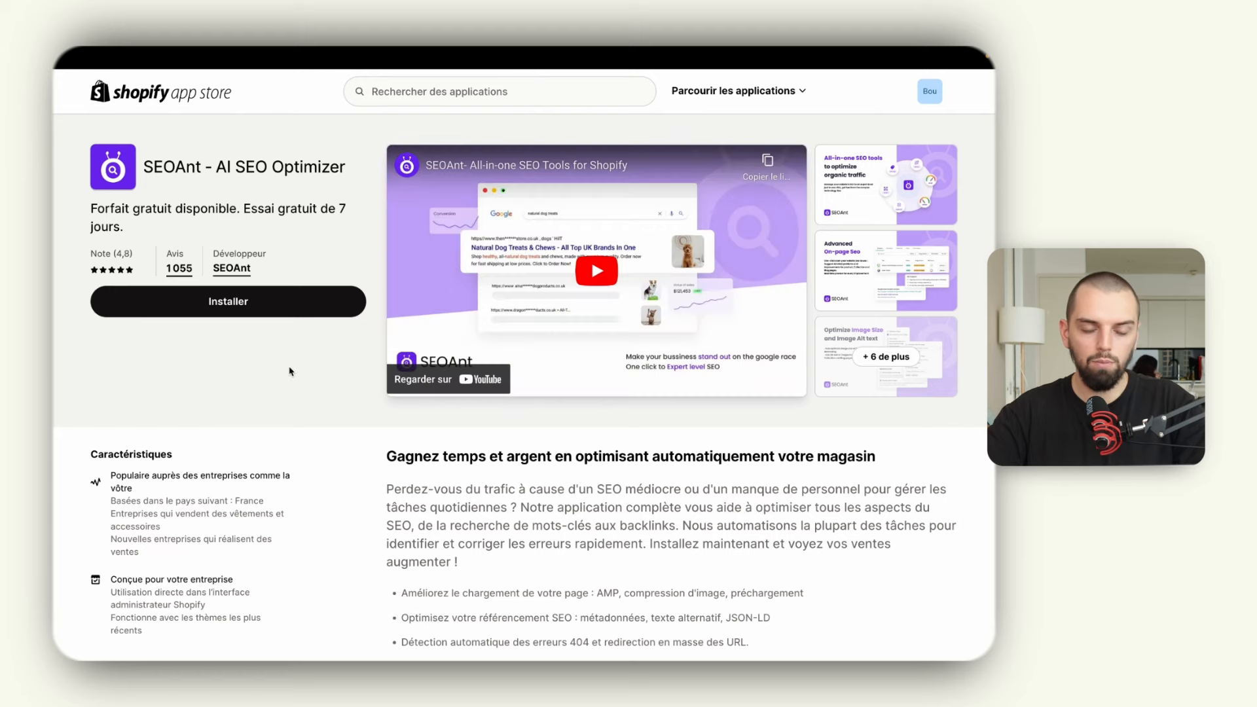
scroll(290, 372, down, 5)
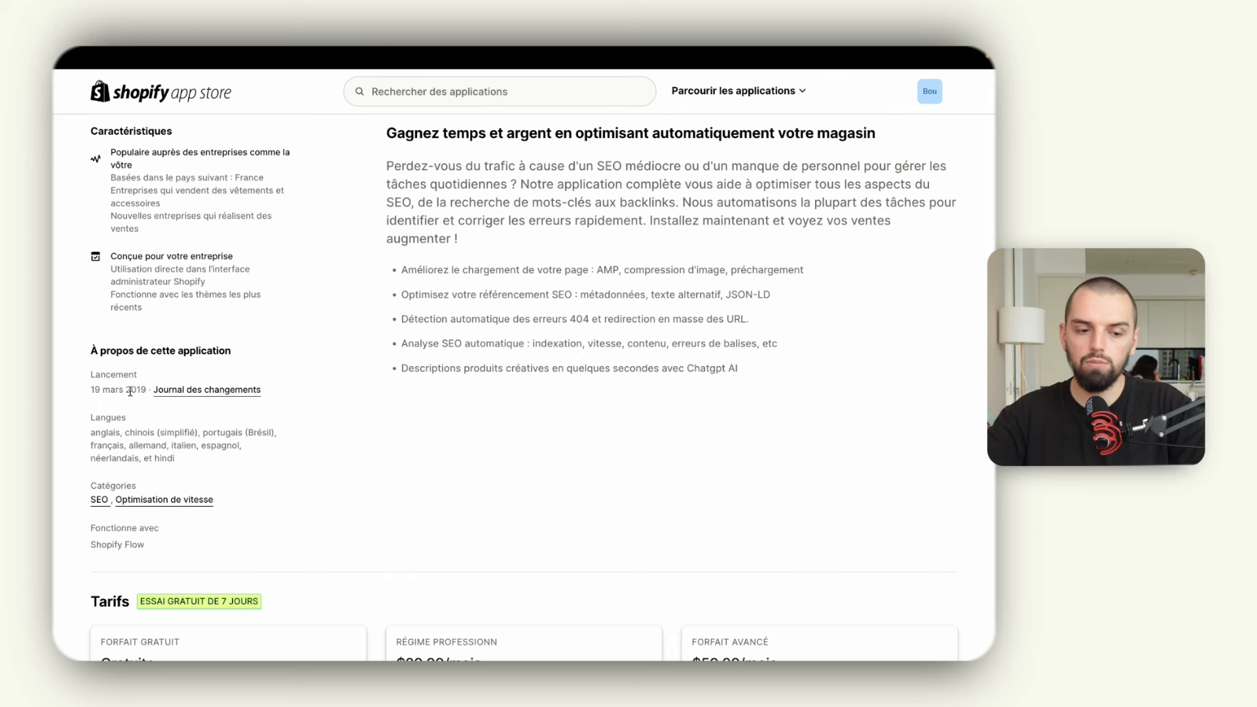
scroll(261, 307, up, 5)
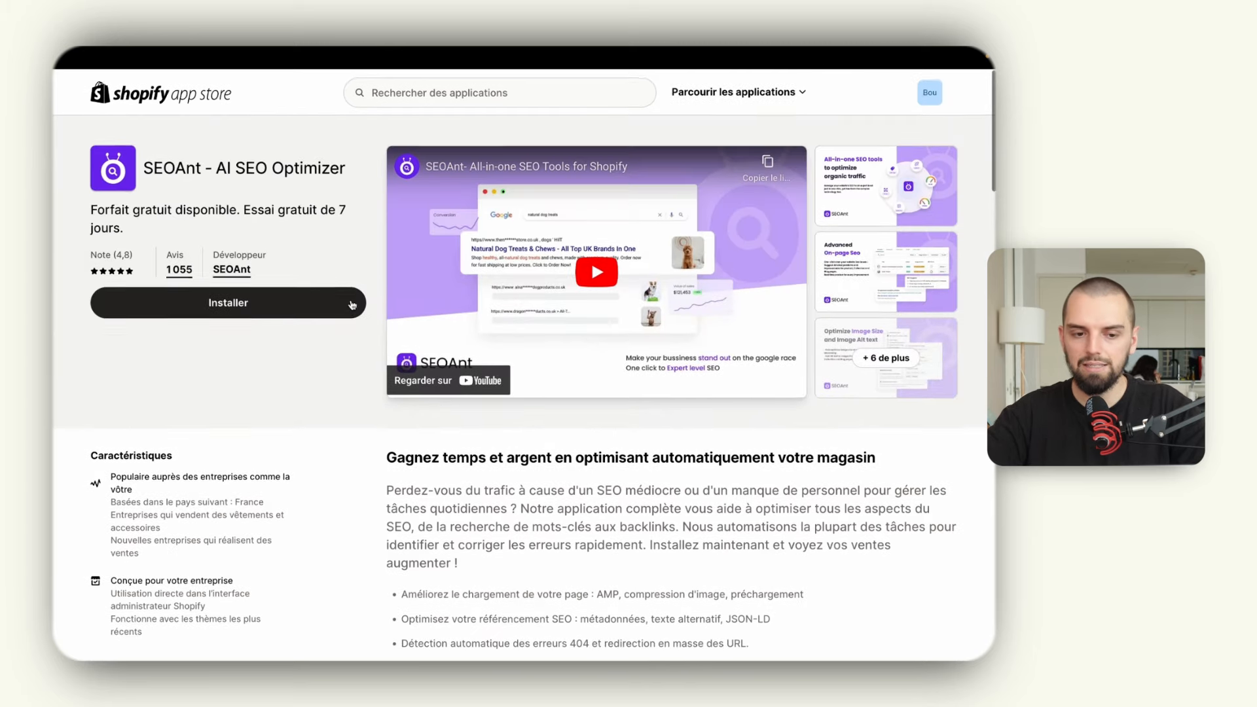
click(226, 306)
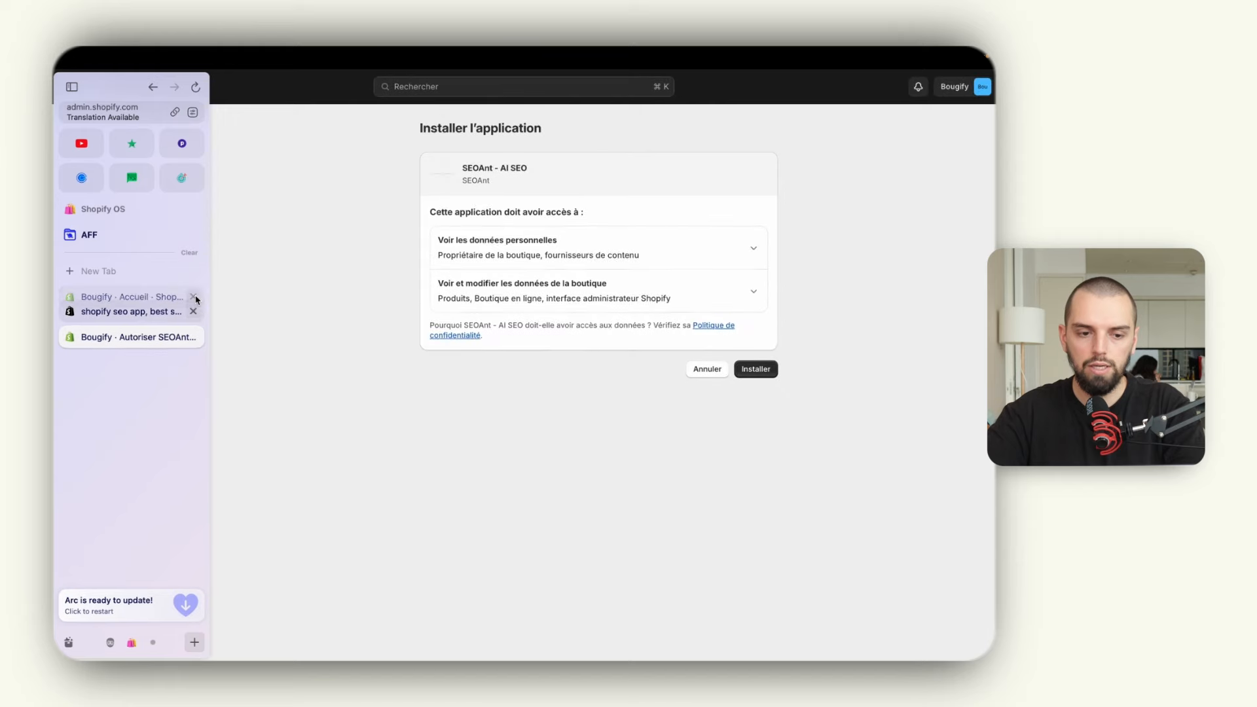
click(195, 297)
click(195, 296)
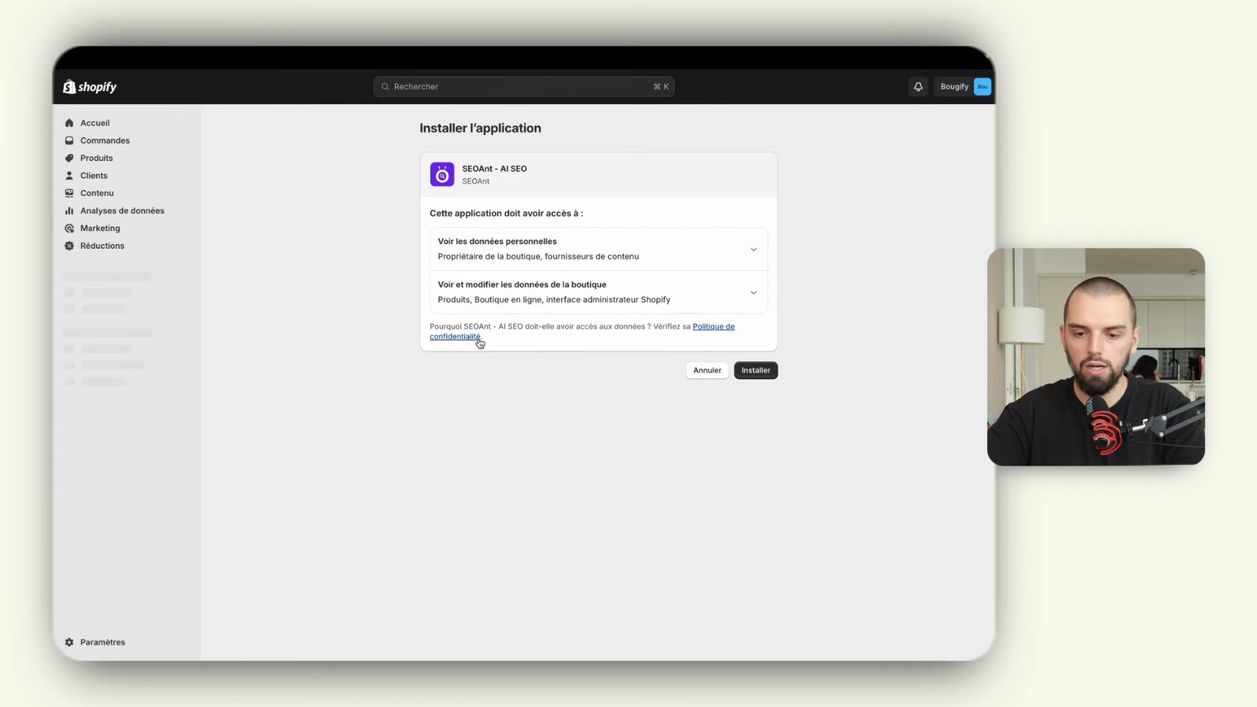
click(756, 371)
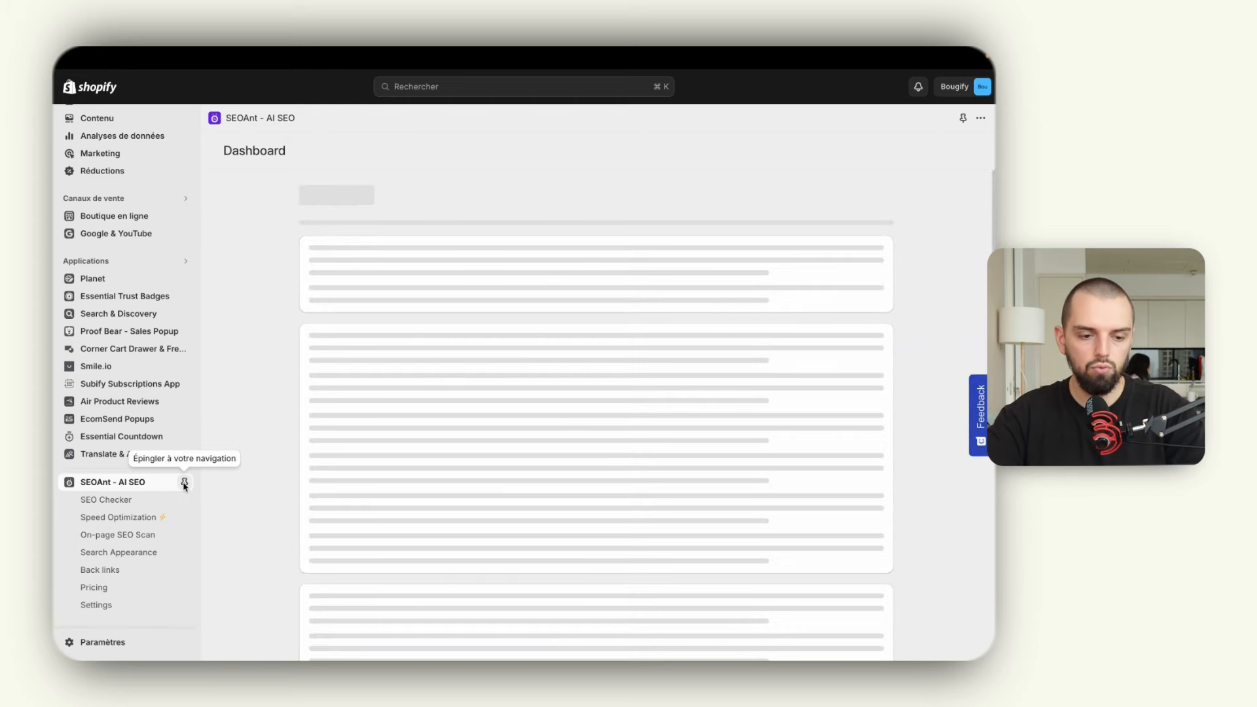
- Pin SEOAnt - AI SEO to the store navigation and dismiss the Avis promotion banner and the chat welcome message
click(184, 482)
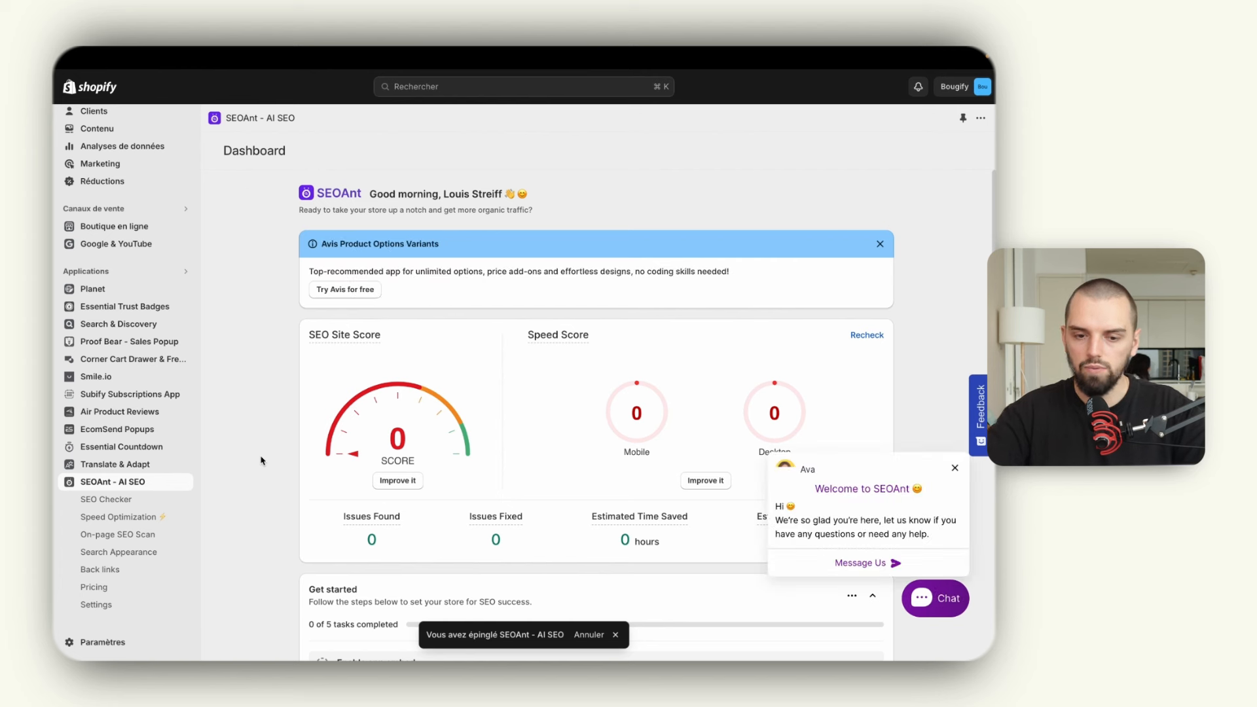
click(880, 245)
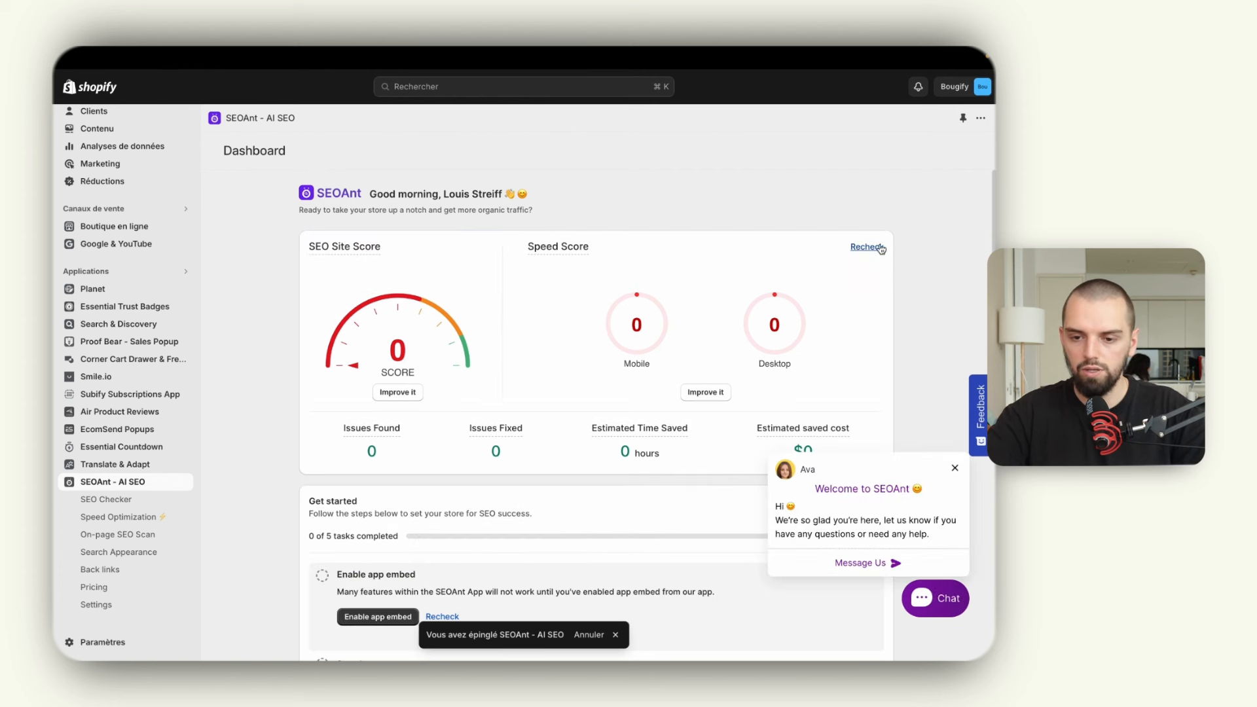
click(956, 468)
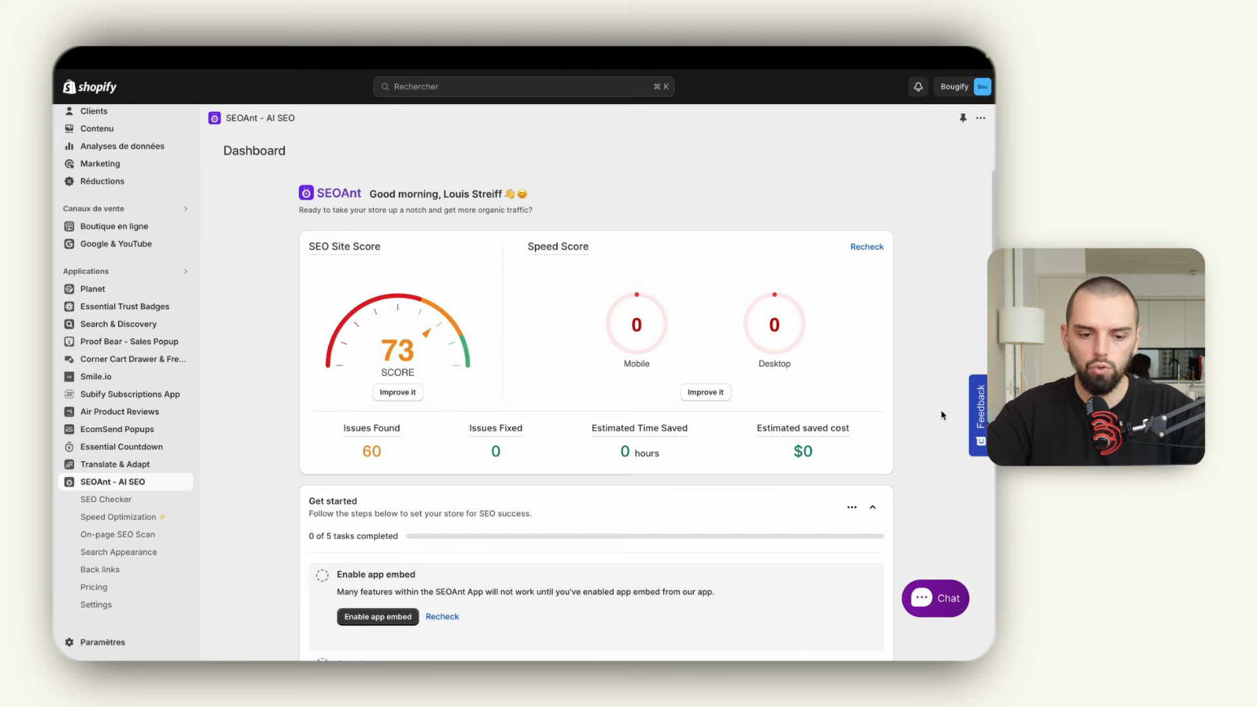
- Set the SEOAnt application language to Française in the app's settings
scroll(942, 415, down, 3)
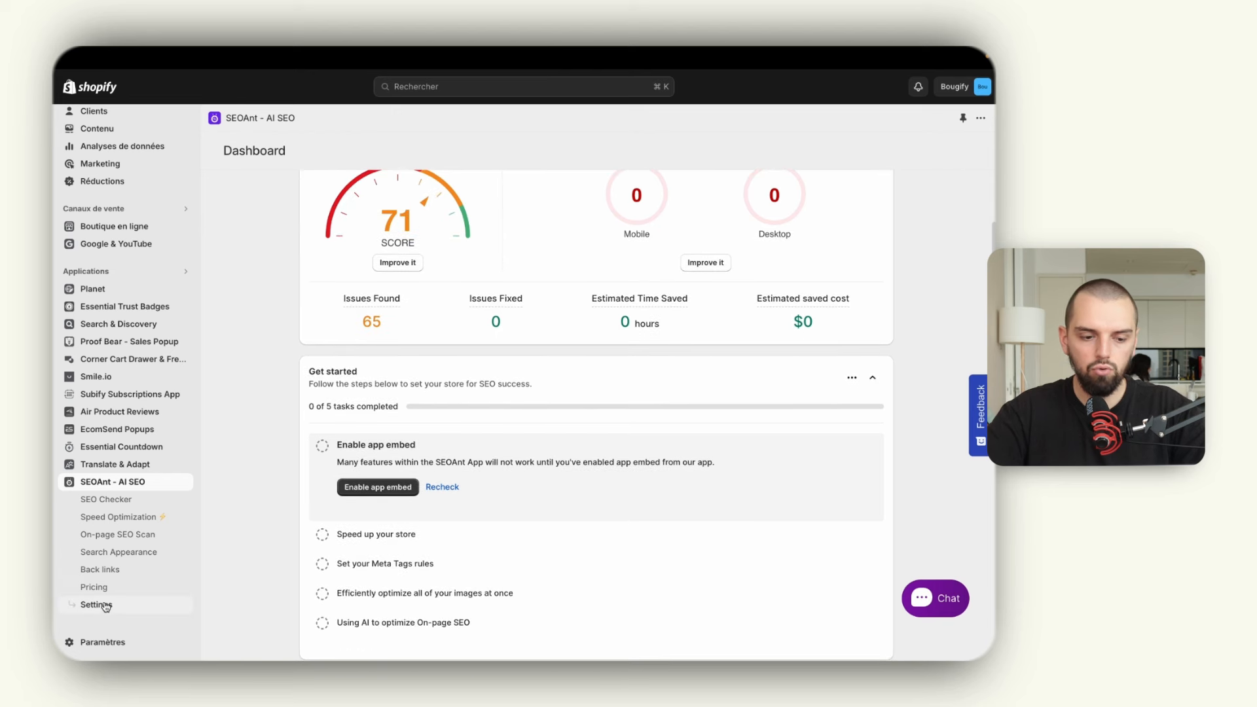
click(104, 604)
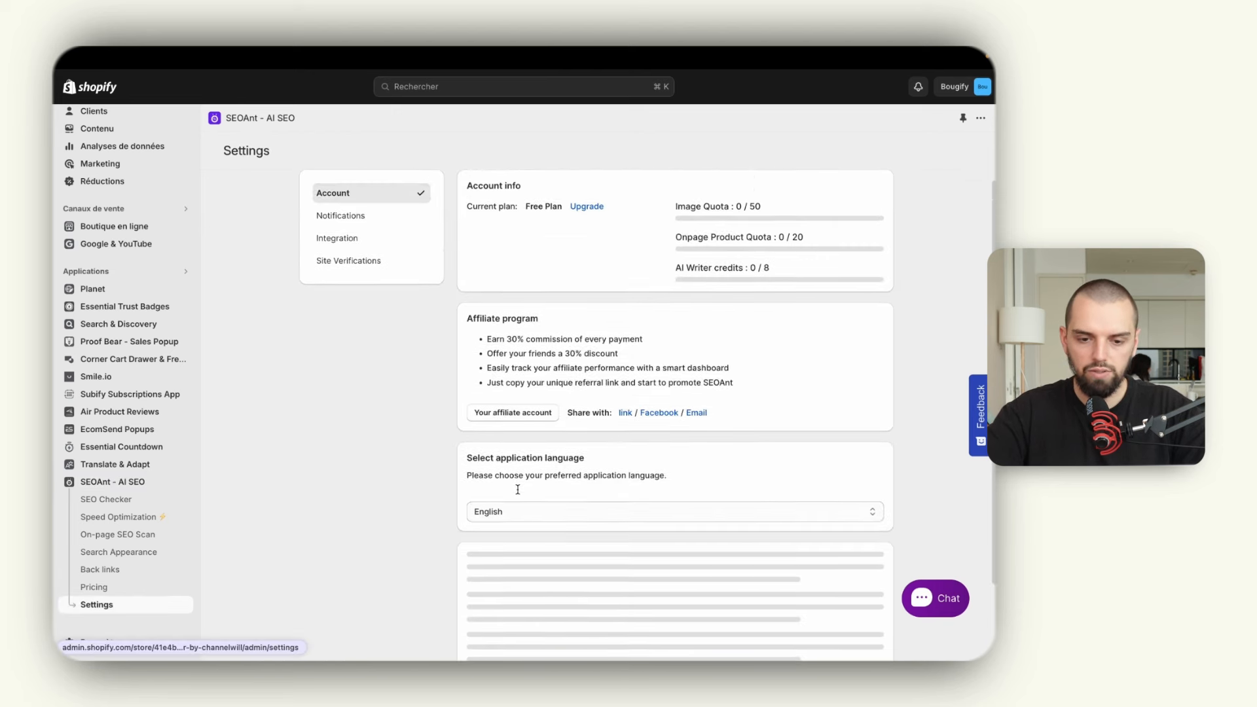
scroll(518, 489, down, 2)
click(509, 433)
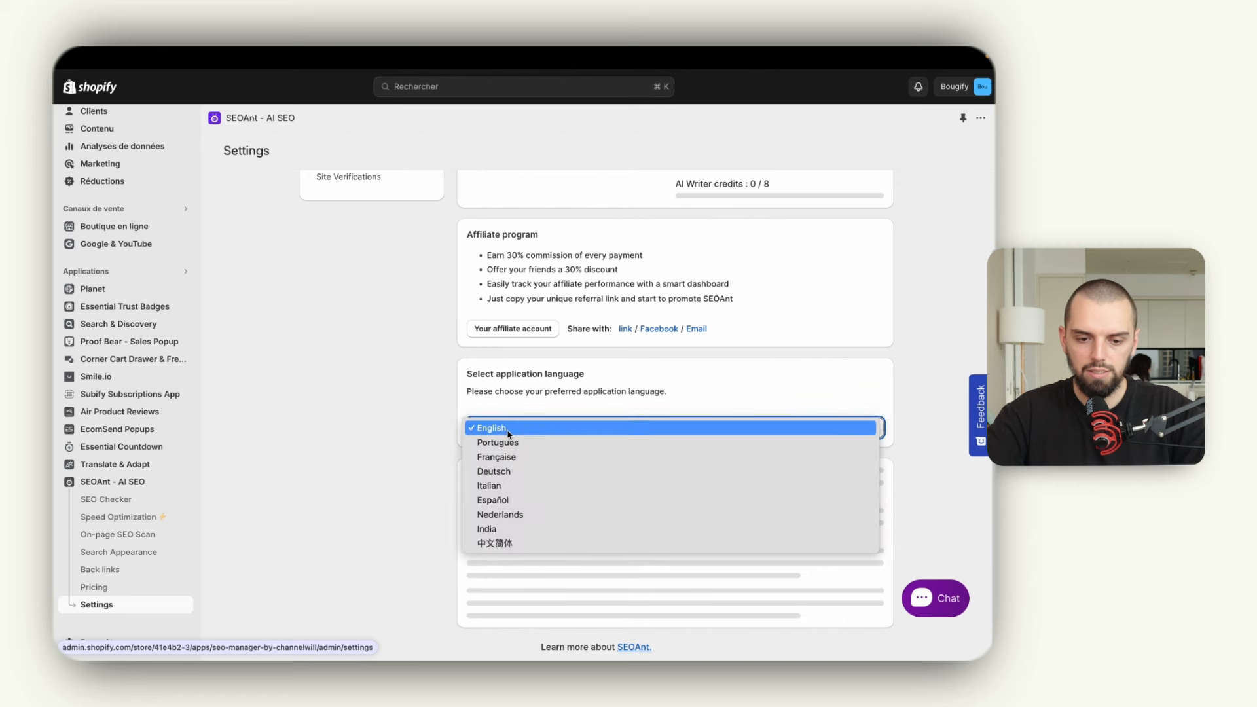
click(510, 457)
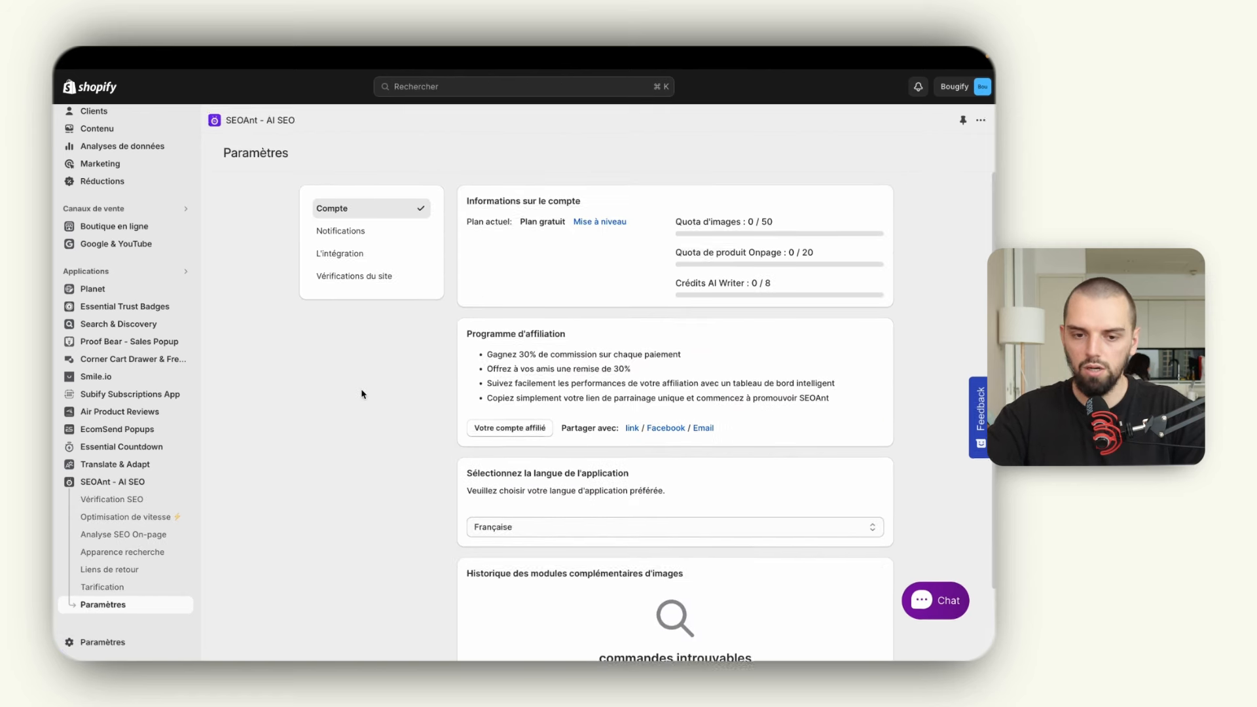
- Return to the SEOAnt dashboard and dismiss the referral offer banner
click(118, 486)
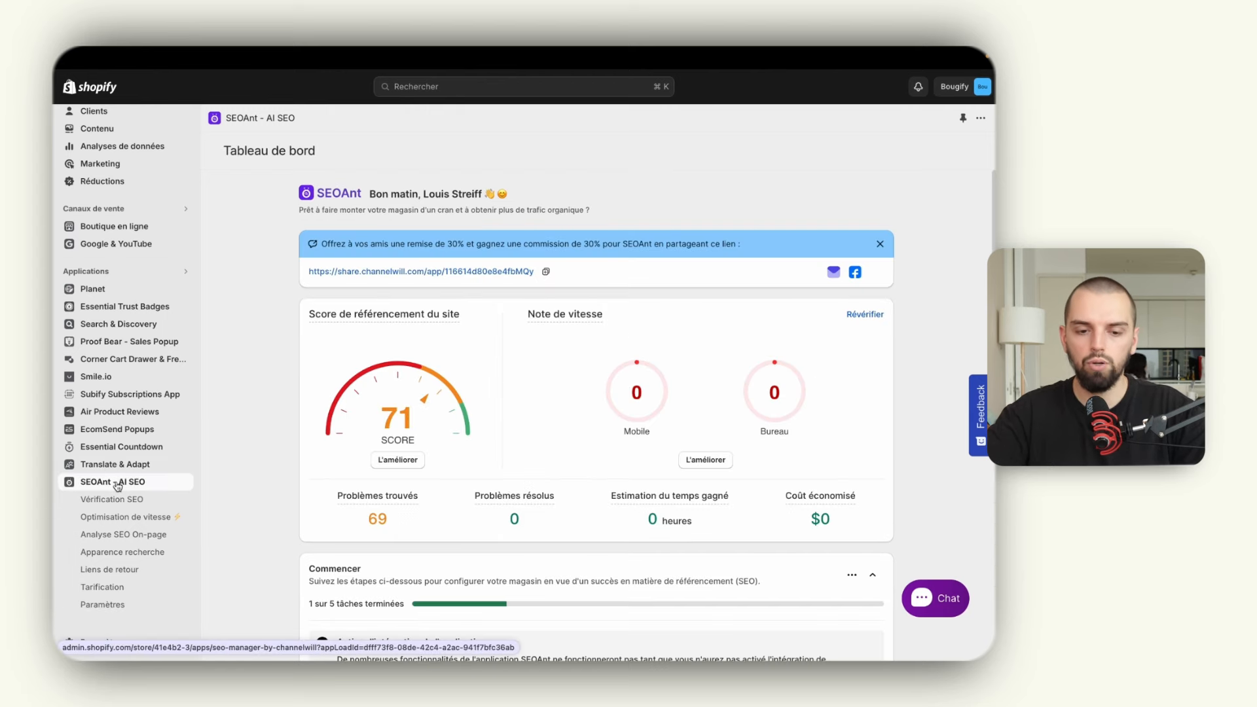
scroll(275, 413, down, 1)
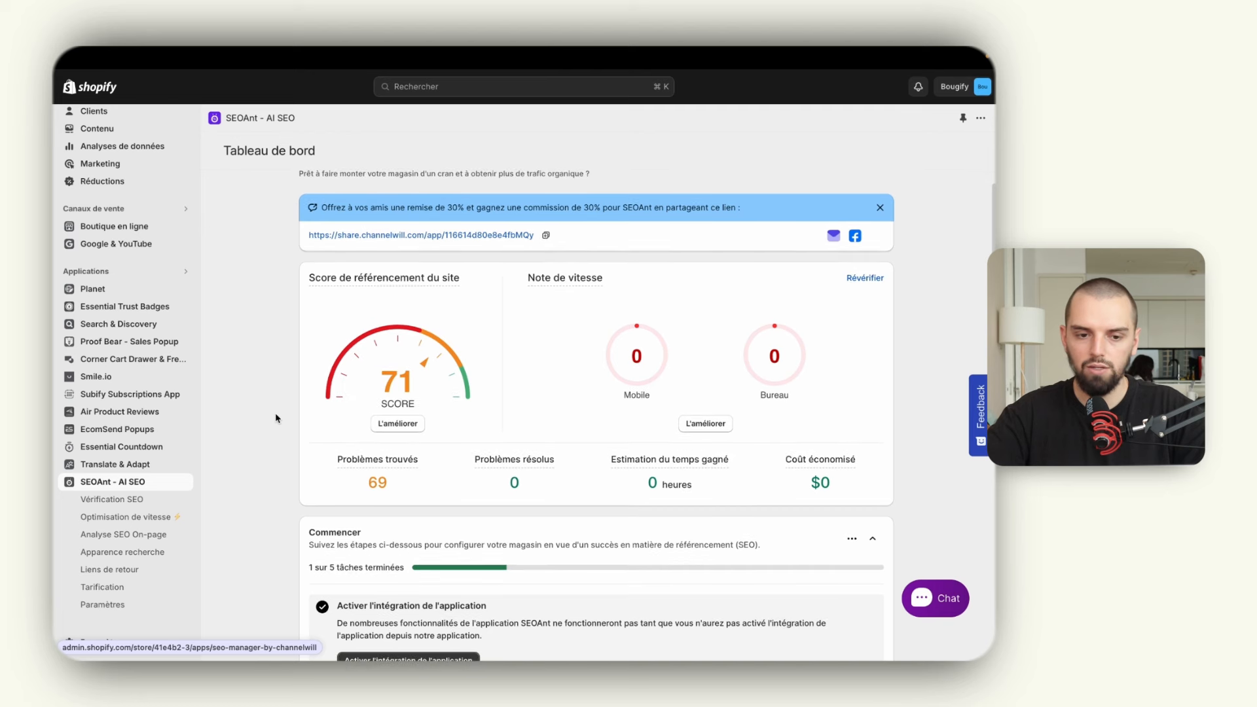
click(878, 209)
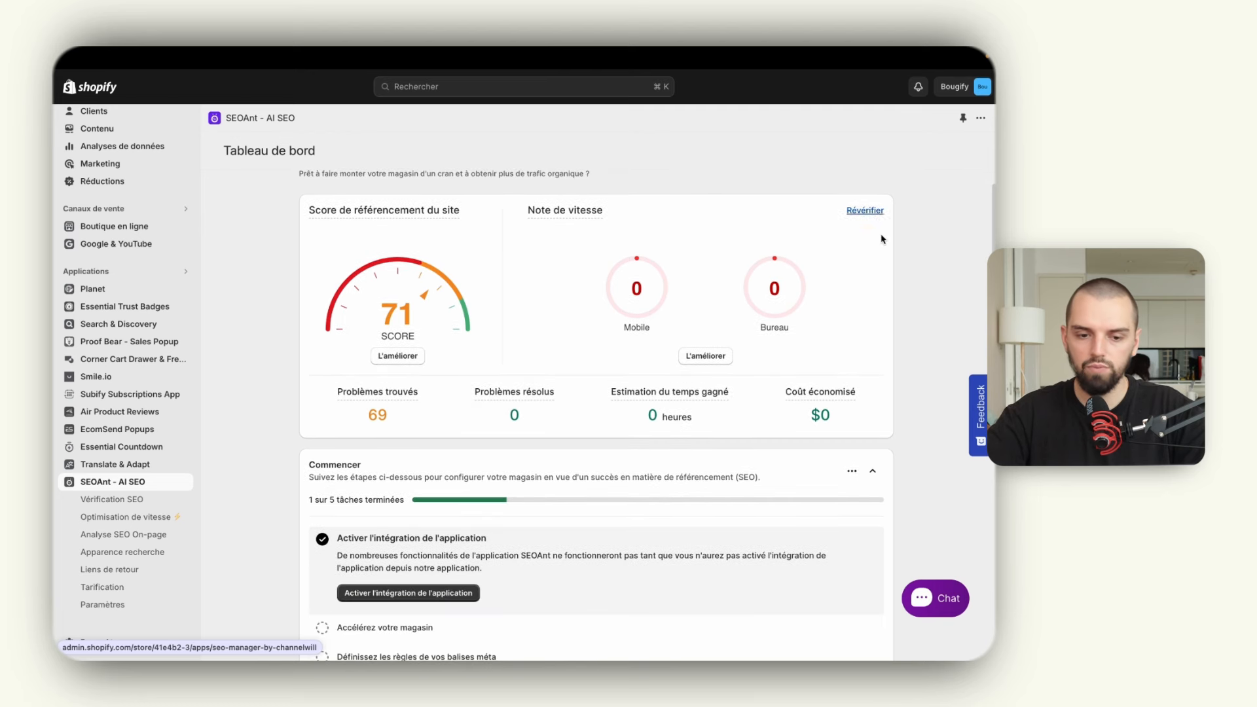
- Activate the SEOAnt Core app embed in the store theme from the getting-started checklist and close the theme editor tab
scroll(875, 266, down, 2)
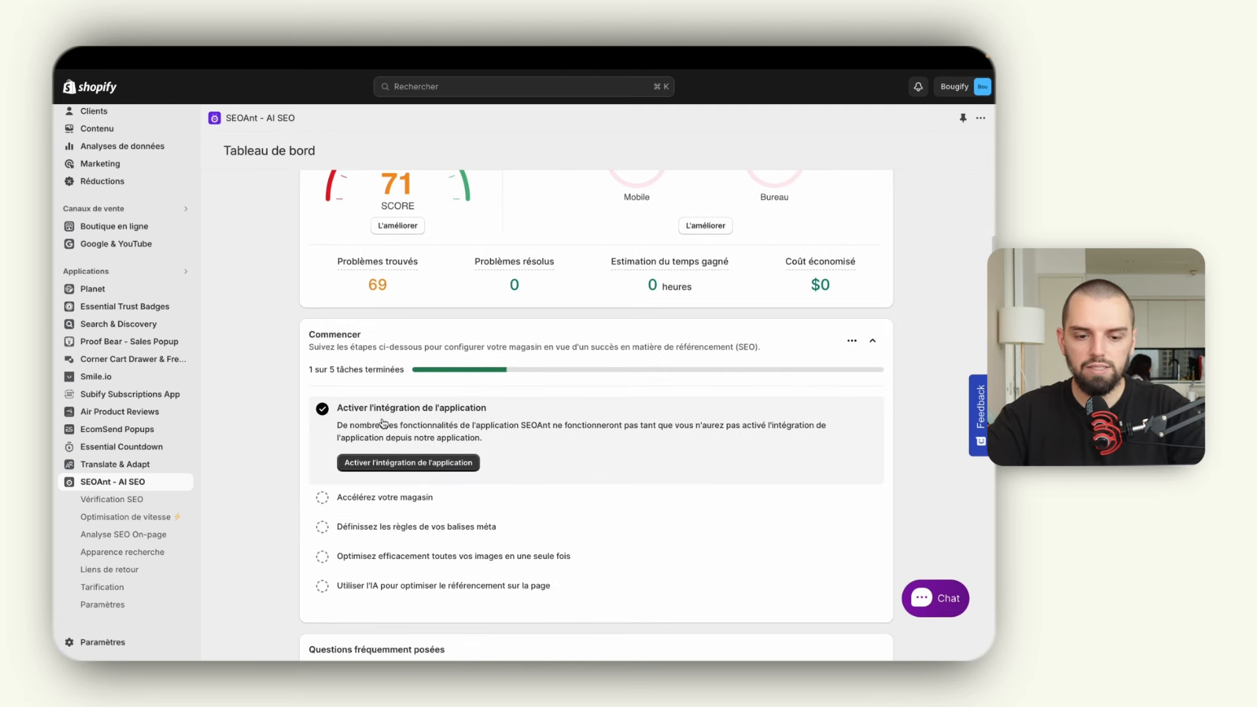
click(416, 466)
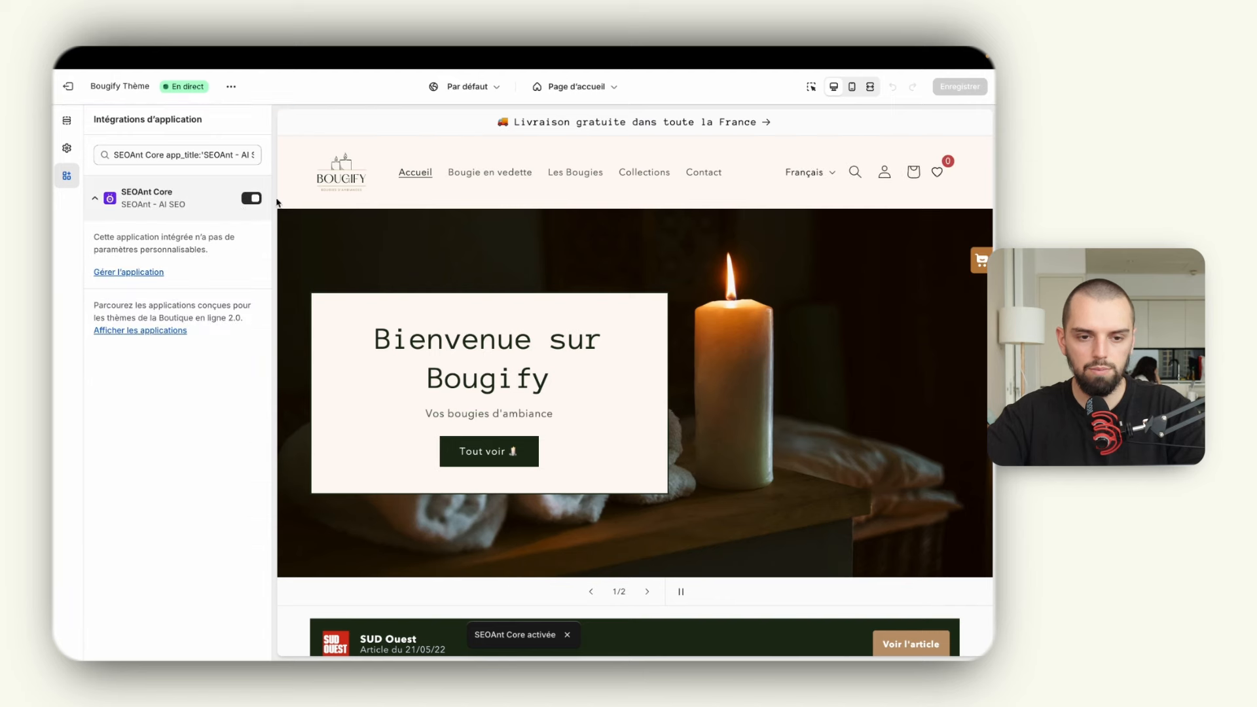
mouse_move(52, 250)
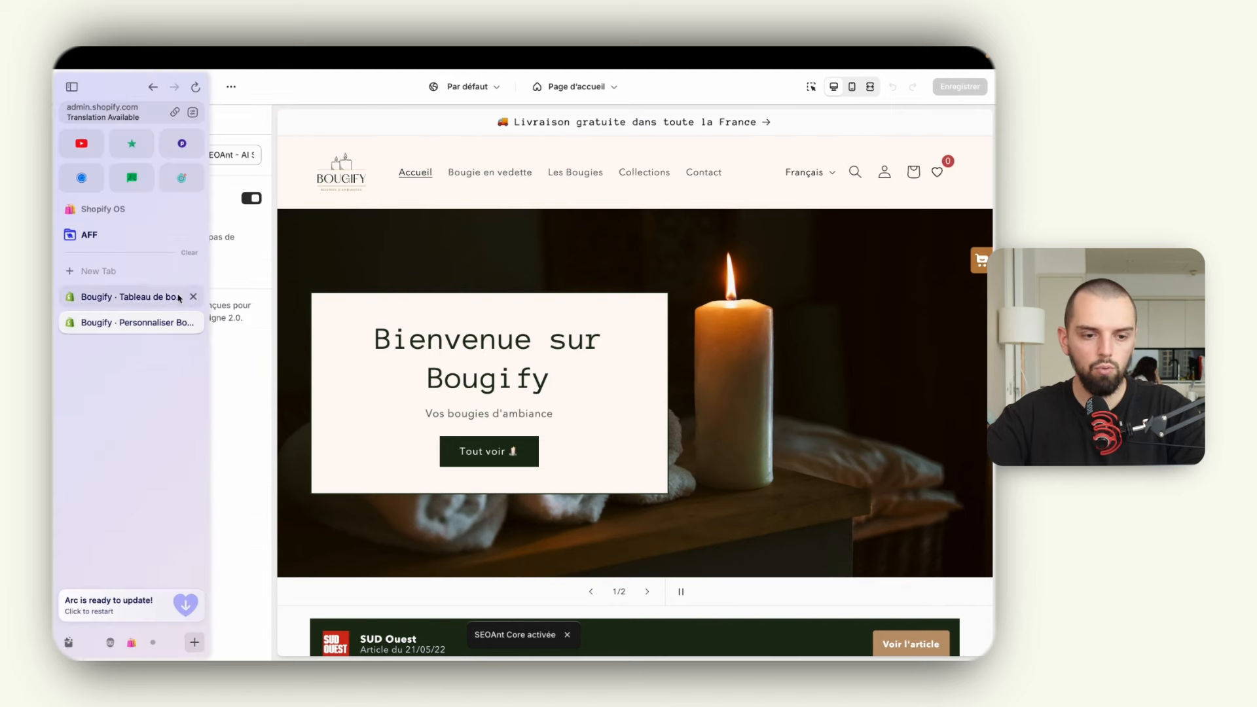
click(191, 320)
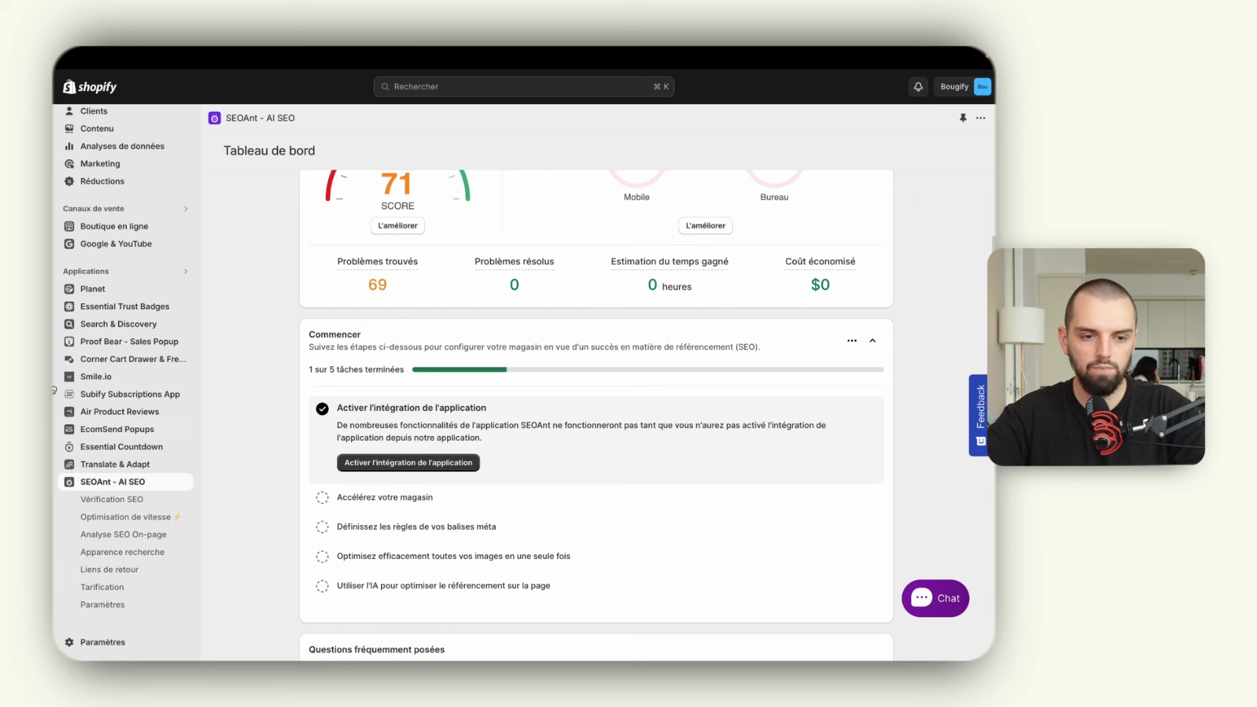
- Reload the SEOAnt dashboard, bring up the getting-started tasks and dismiss the chat welcome message
key(super+r)
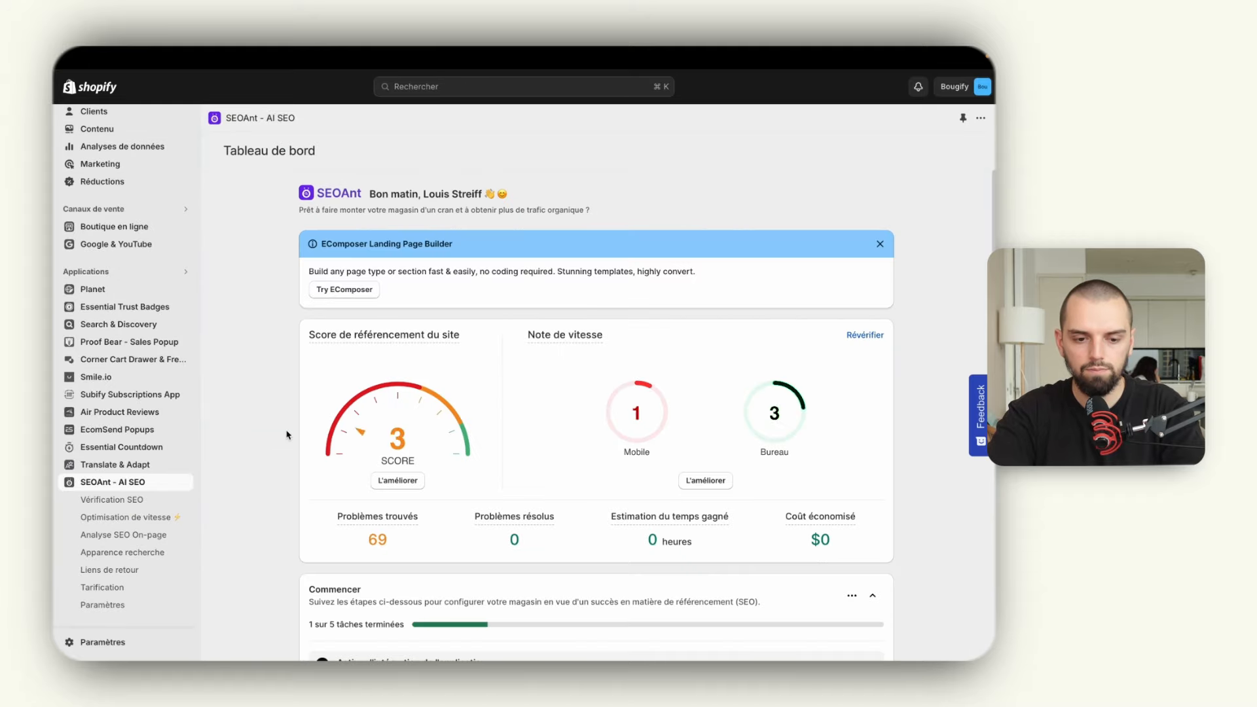
scroll(286, 435, down, 3)
scroll(286, 435, down, 2)
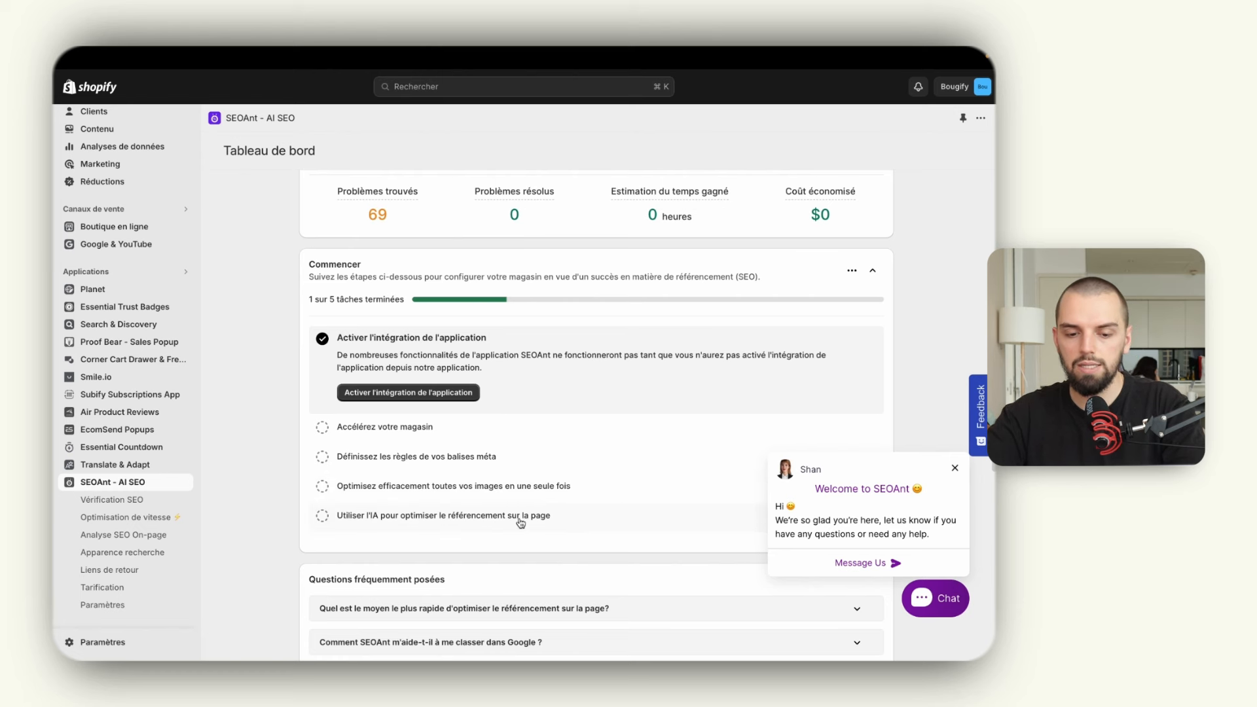
click(953, 470)
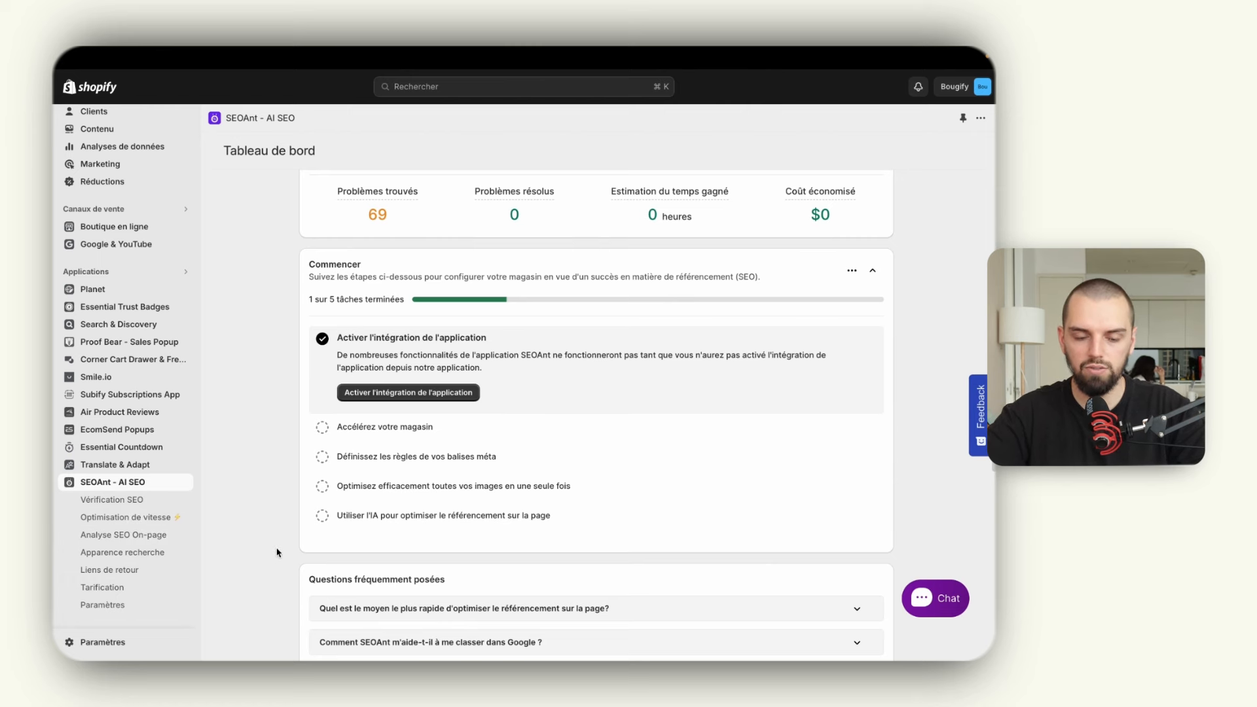
- Enter the discount code SHOPIOS on the SEOAnt pricing page and start the 7-day free trial of the $59.99 Pré-plan
click(140, 592)
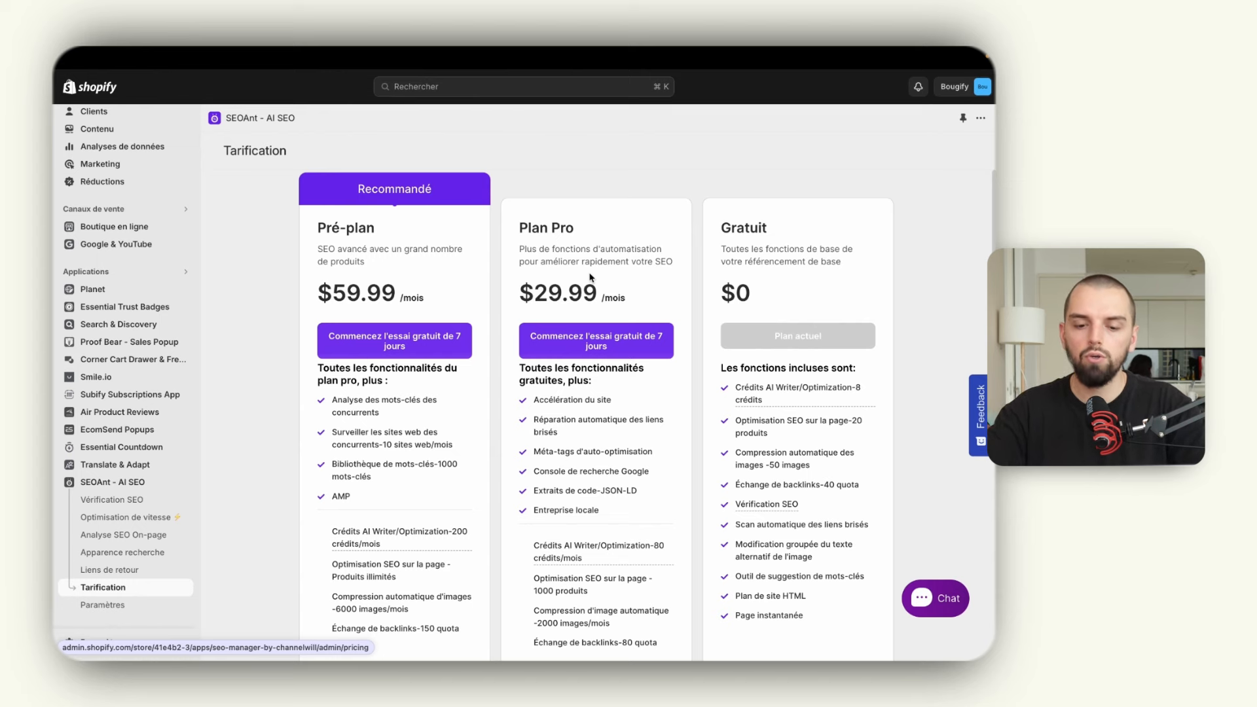
scroll(591, 277, down, 10)
click(490, 597)
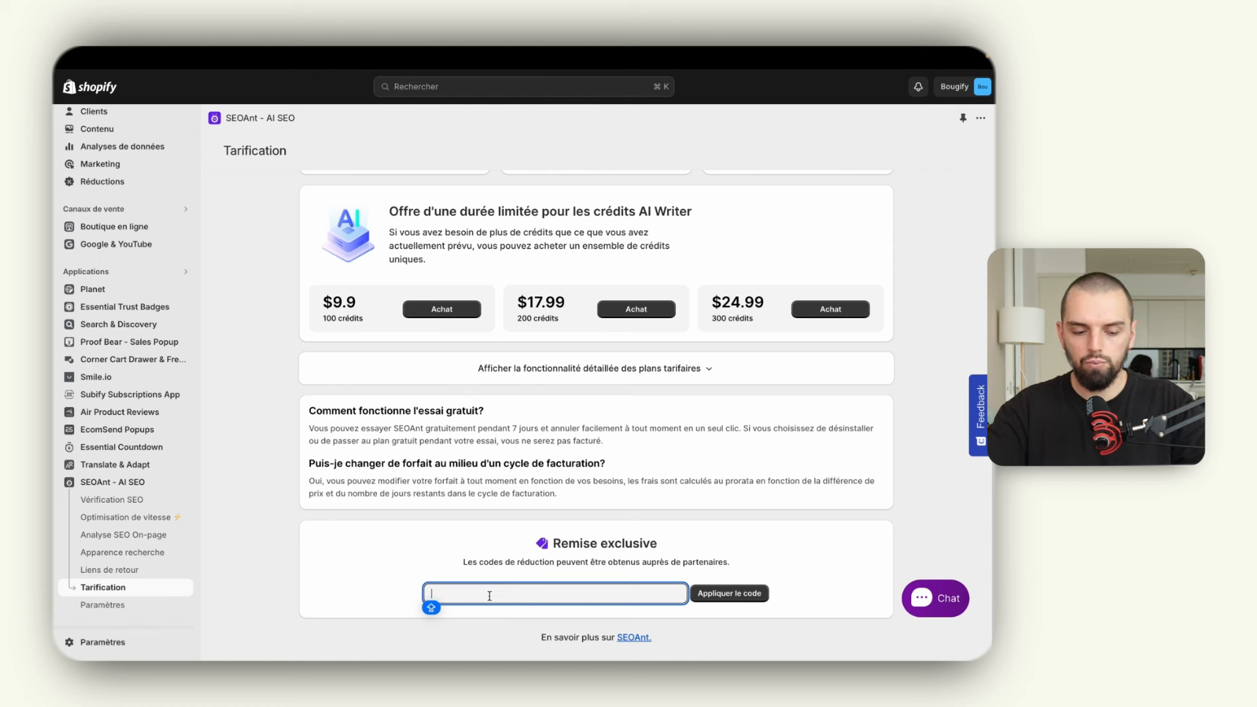
text(SHOPIOS)
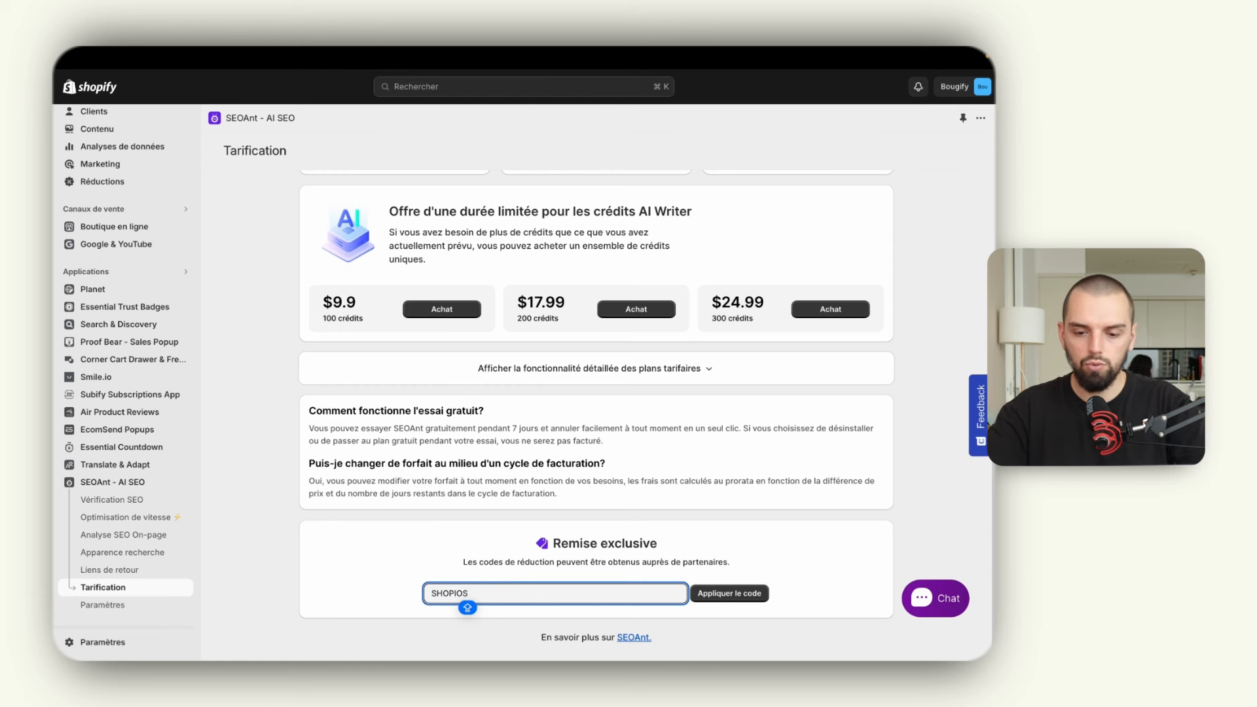
scroll(586, 484, up, 8)
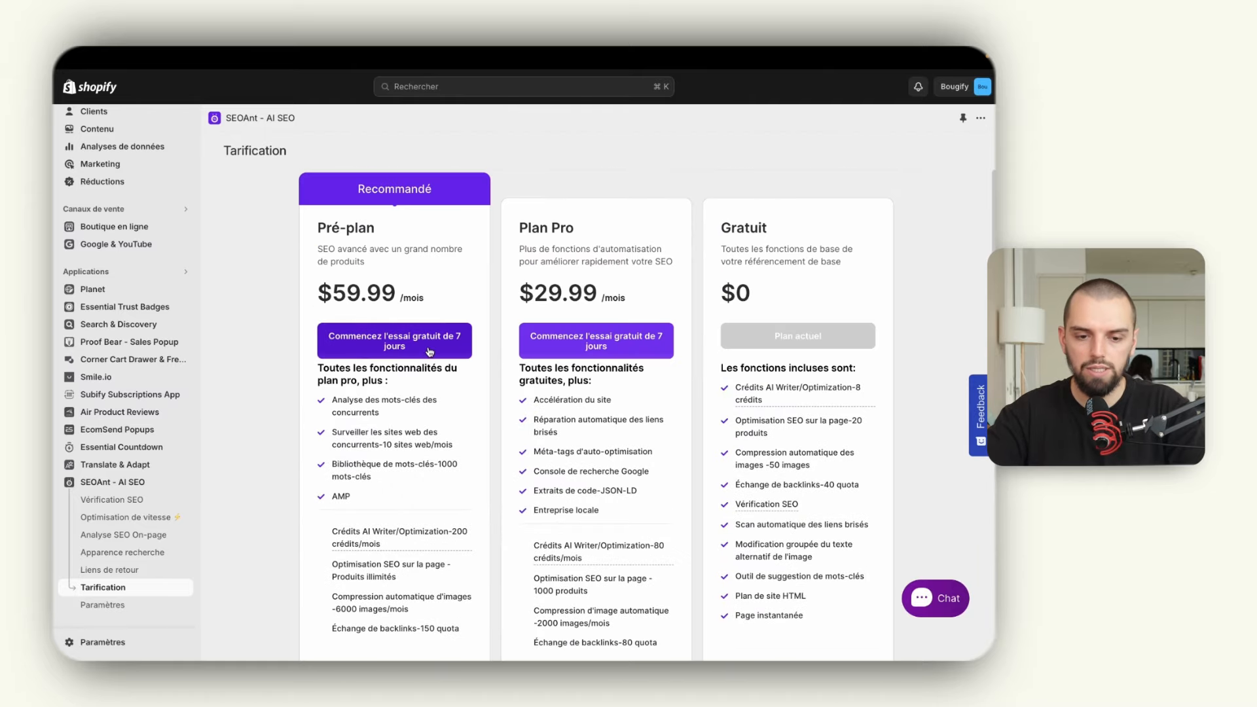
click(430, 351)
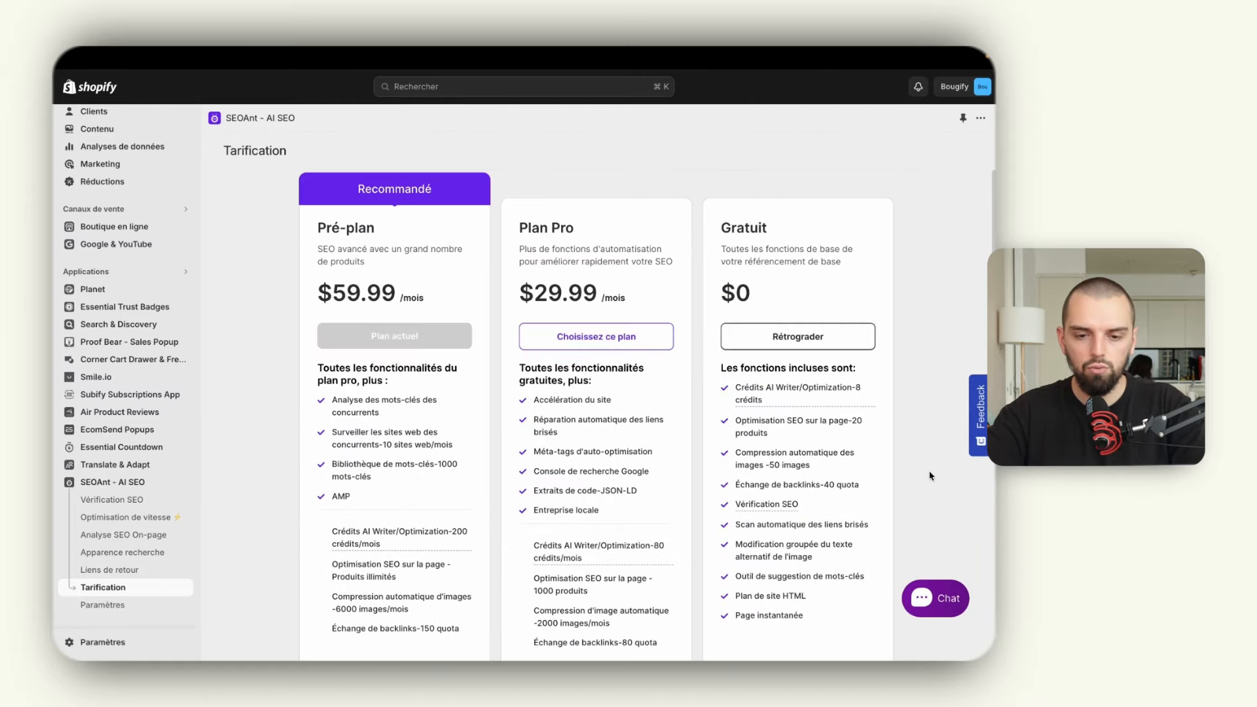
- Activate site acceleration from the dashboard's "Accélérez votre magasin" task and dismiss the "Disable feature attention" notice
click(112, 481)
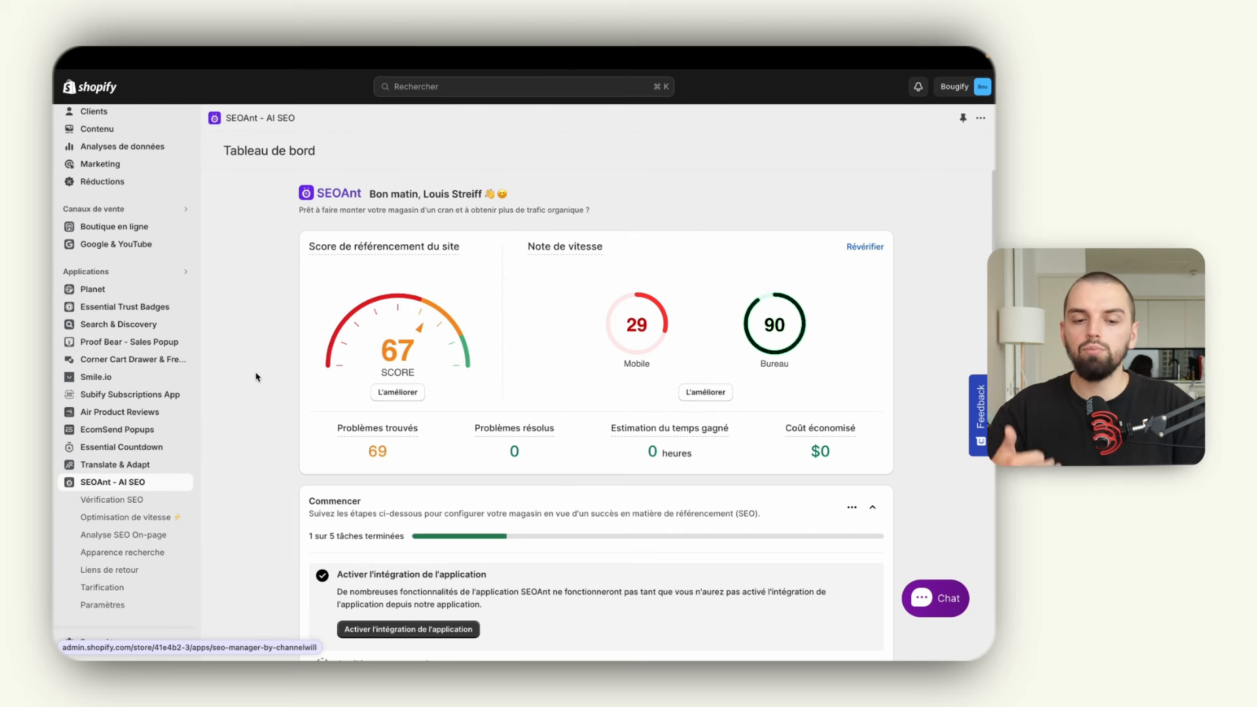
scroll(256, 378, down, 5)
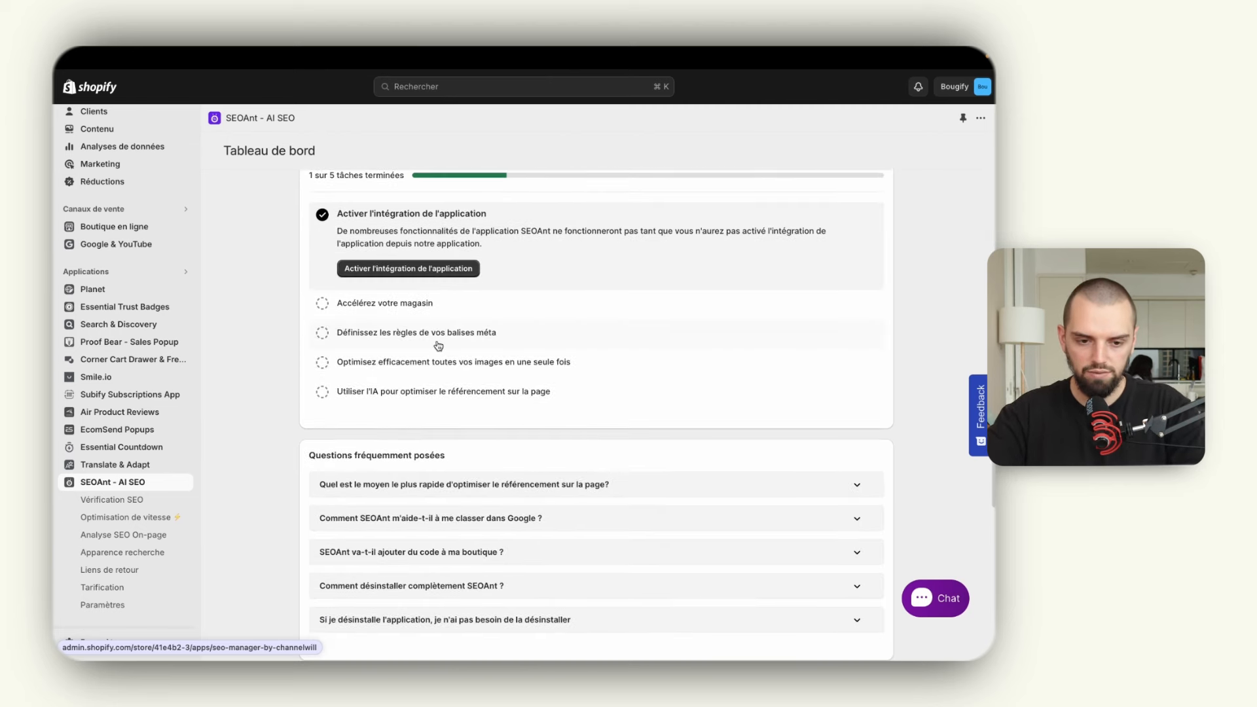
click(385, 318)
scroll(385, 318, up, 2)
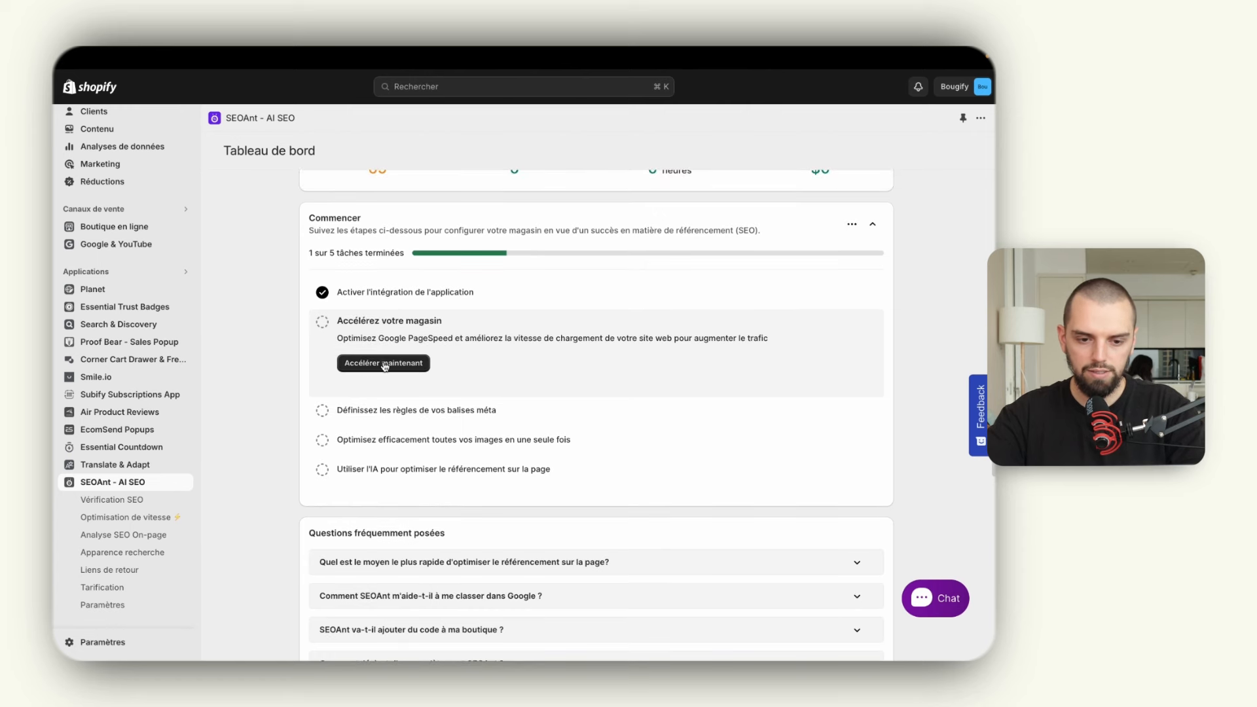
click(382, 364)
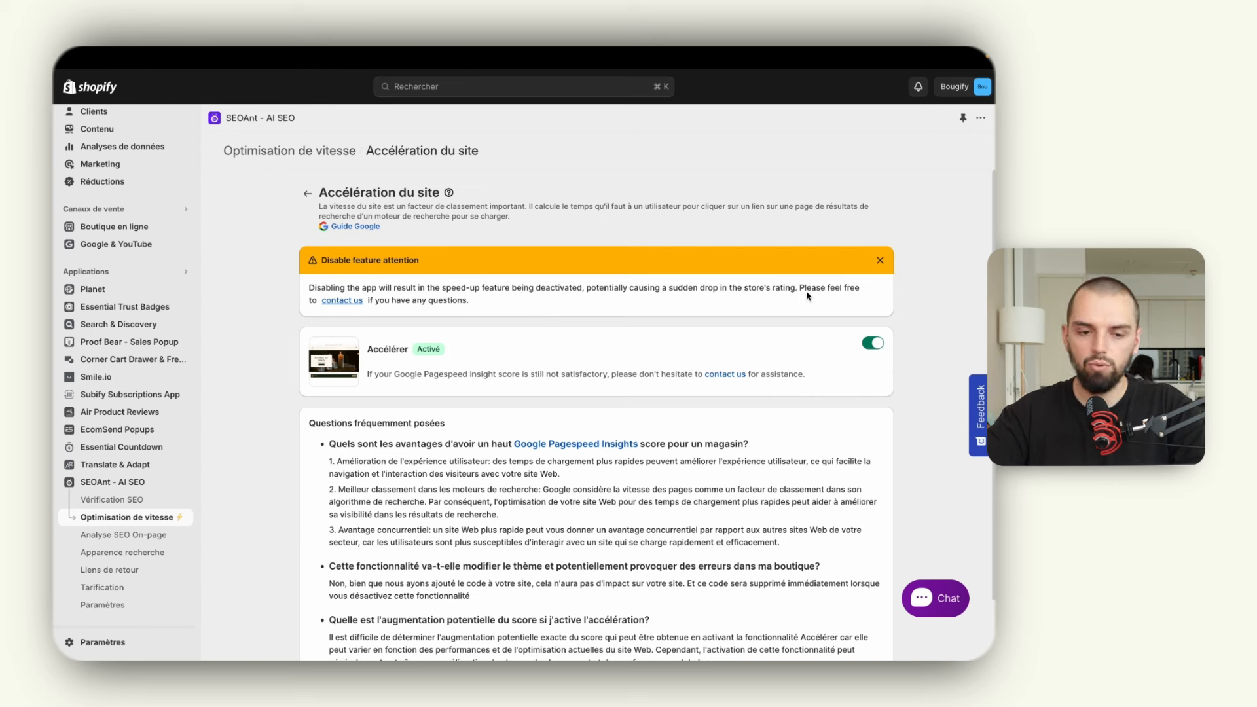
click(879, 263)
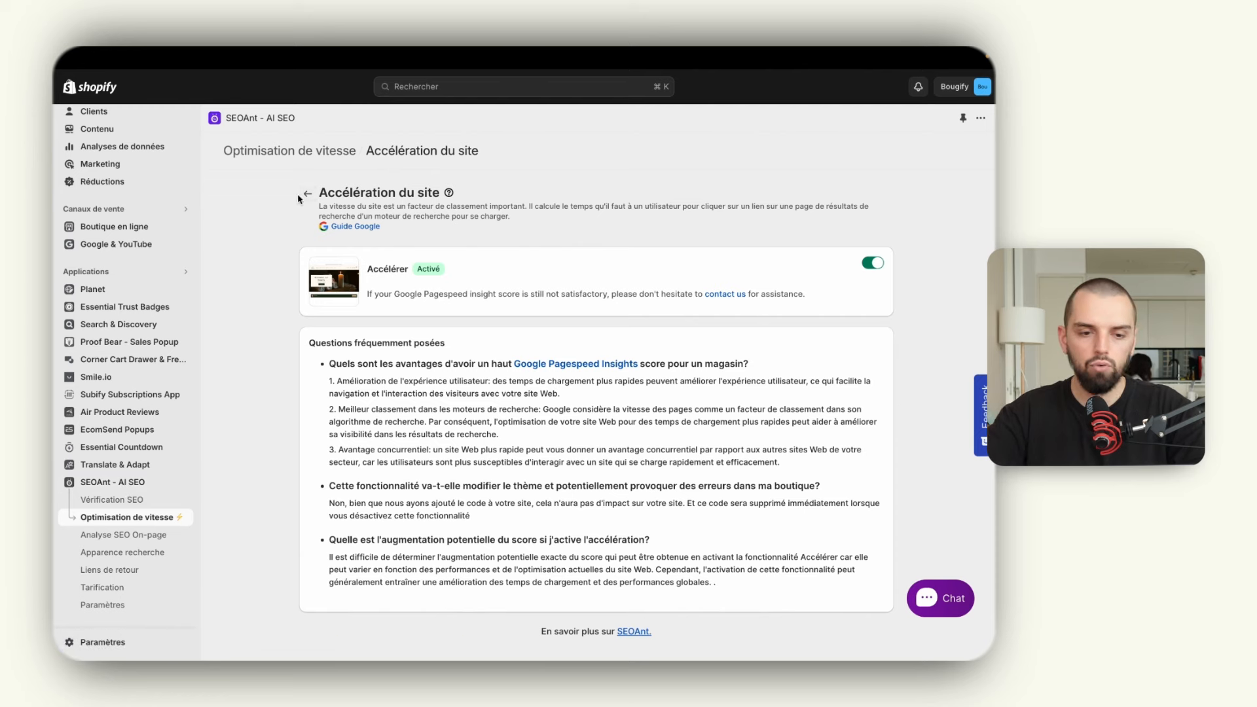
- Open the dashboard task "Définissez les règles de vos balises méta" and activate automatic meta tags for products, collections and blogs
click(127, 488)
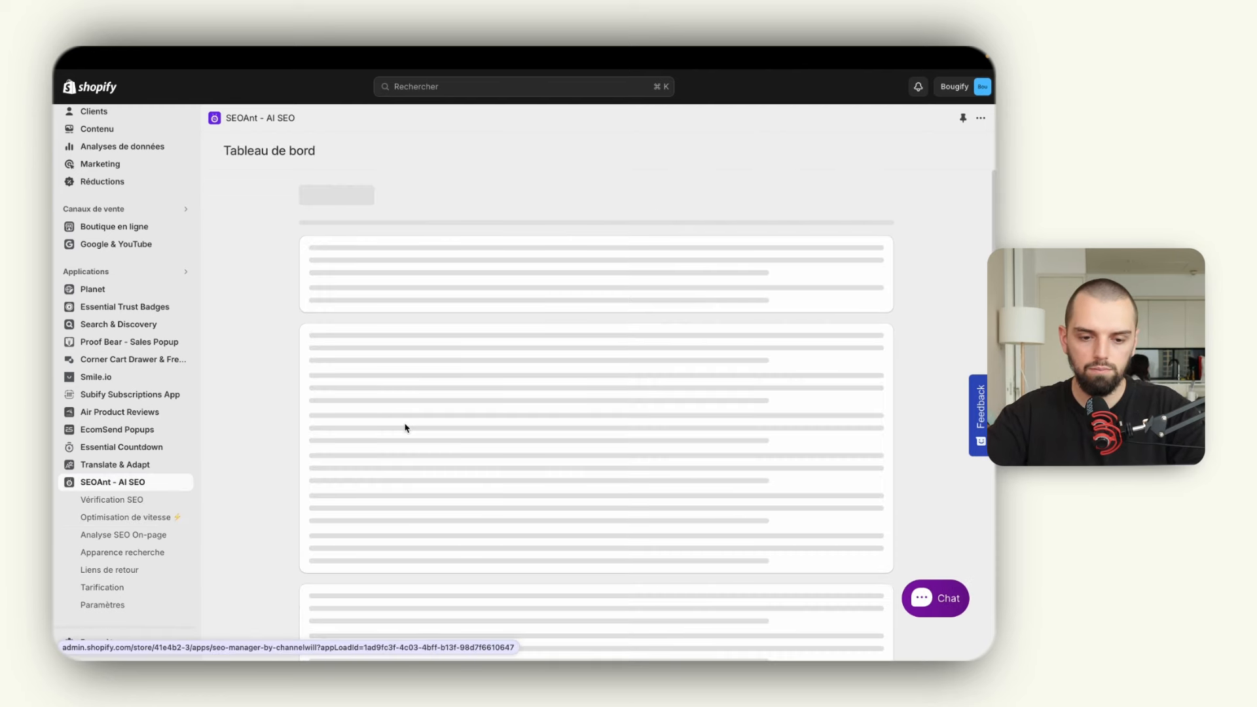
scroll(327, 419, down, 5)
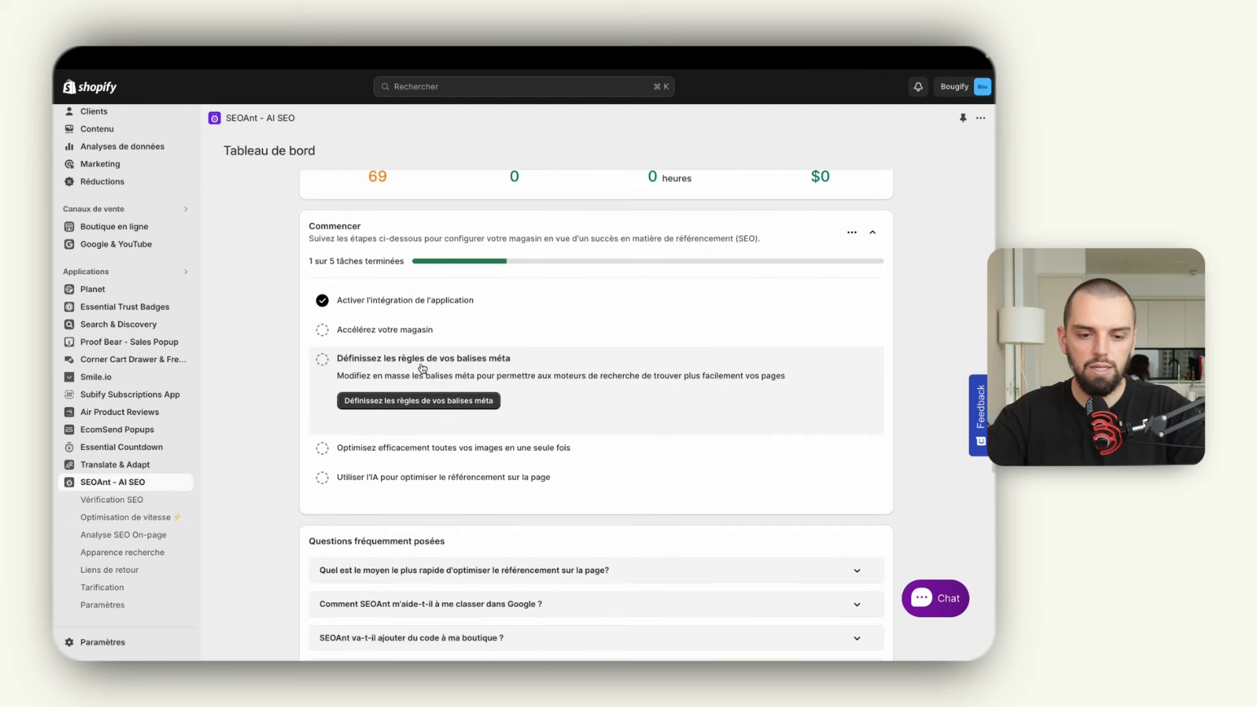
click(411, 402)
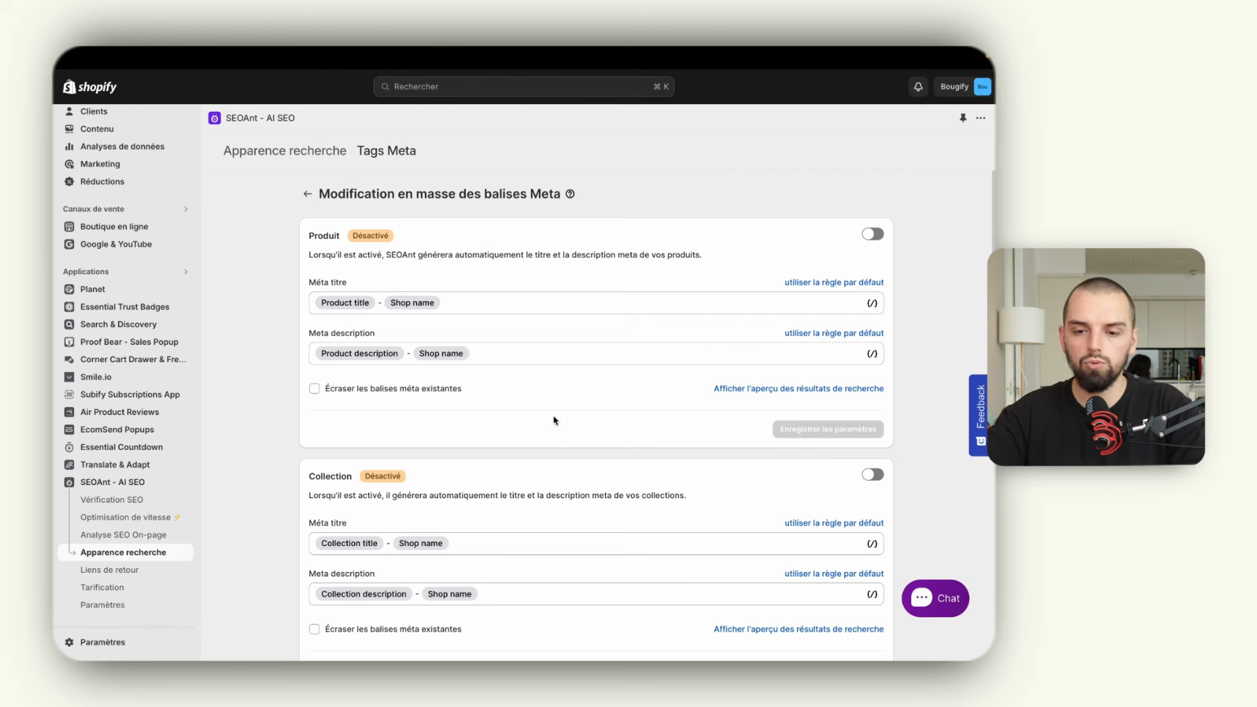
click(875, 235)
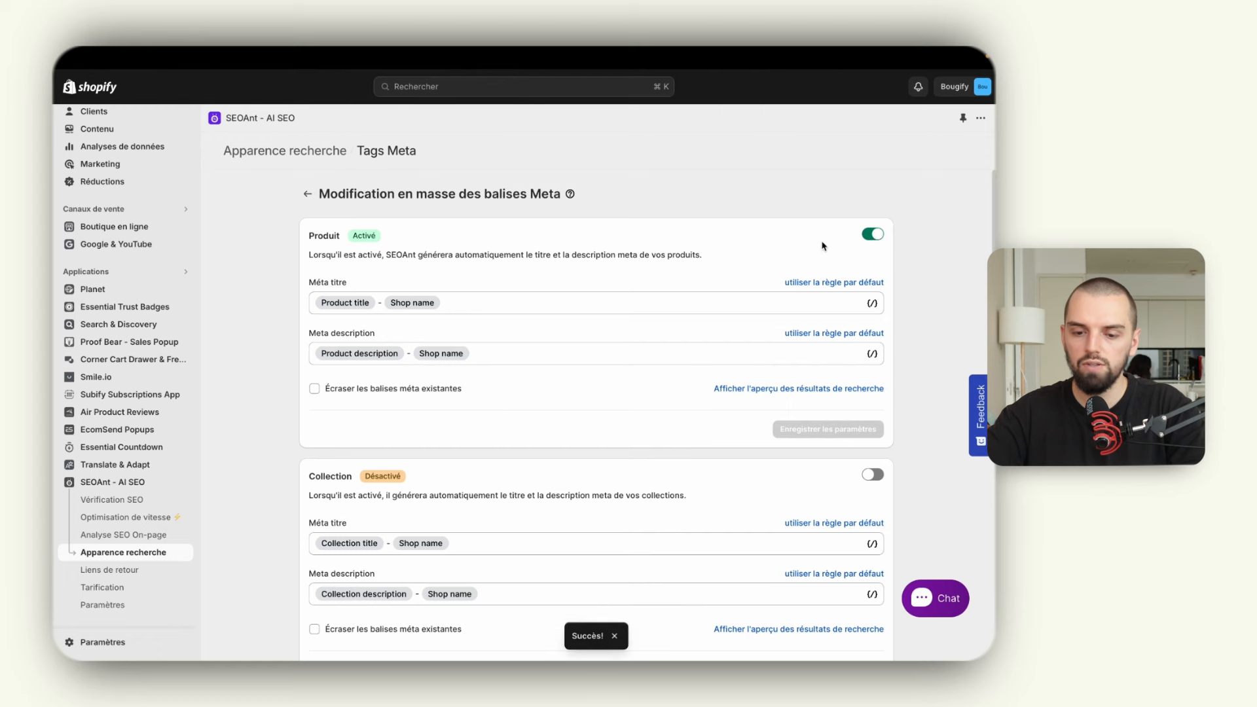
scroll(877, 239, down, 5)
click(876, 248)
scroll(876, 252, down, 4)
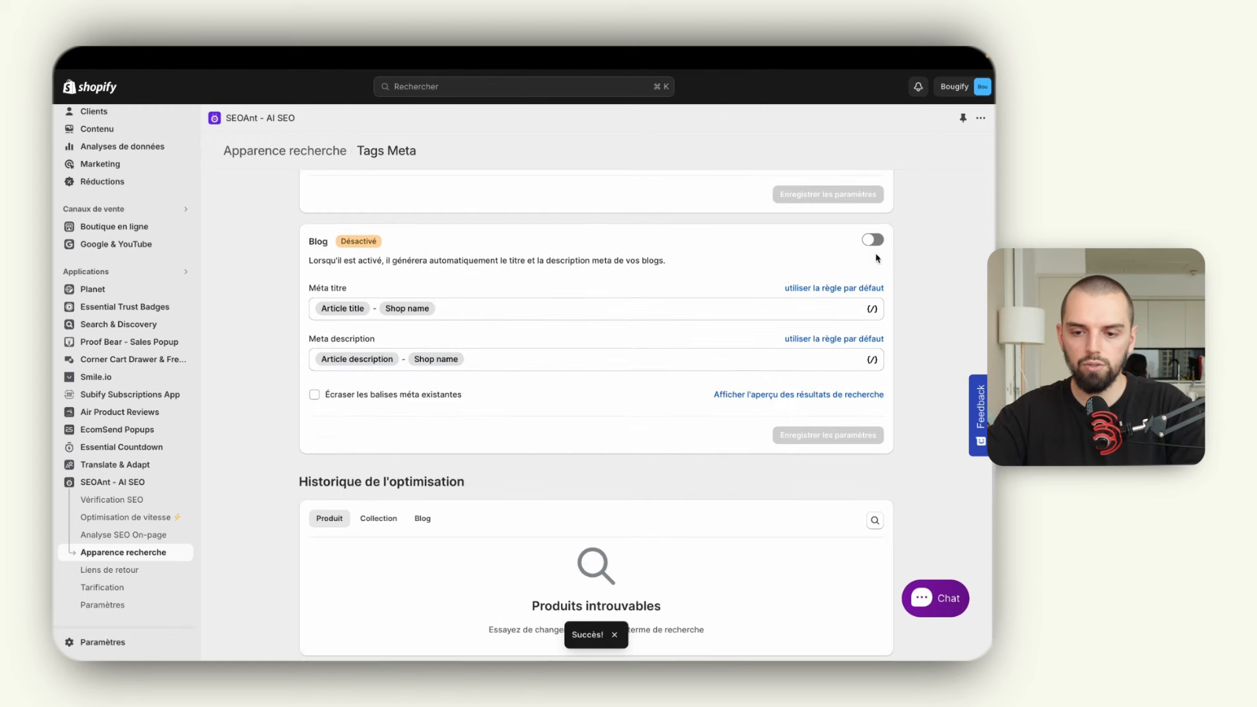
click(875, 241)
scroll(522, 443, down, 1)
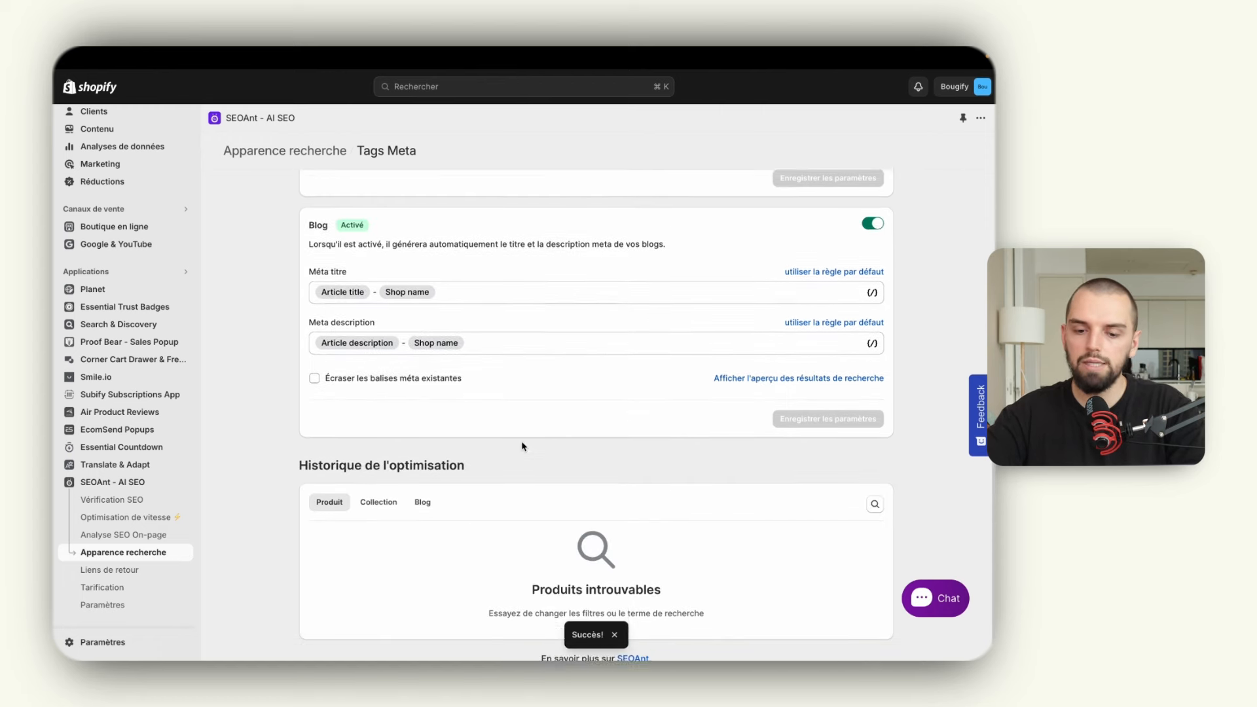
scroll(523, 445, up, 5)
scroll(521, 446, up, 2)
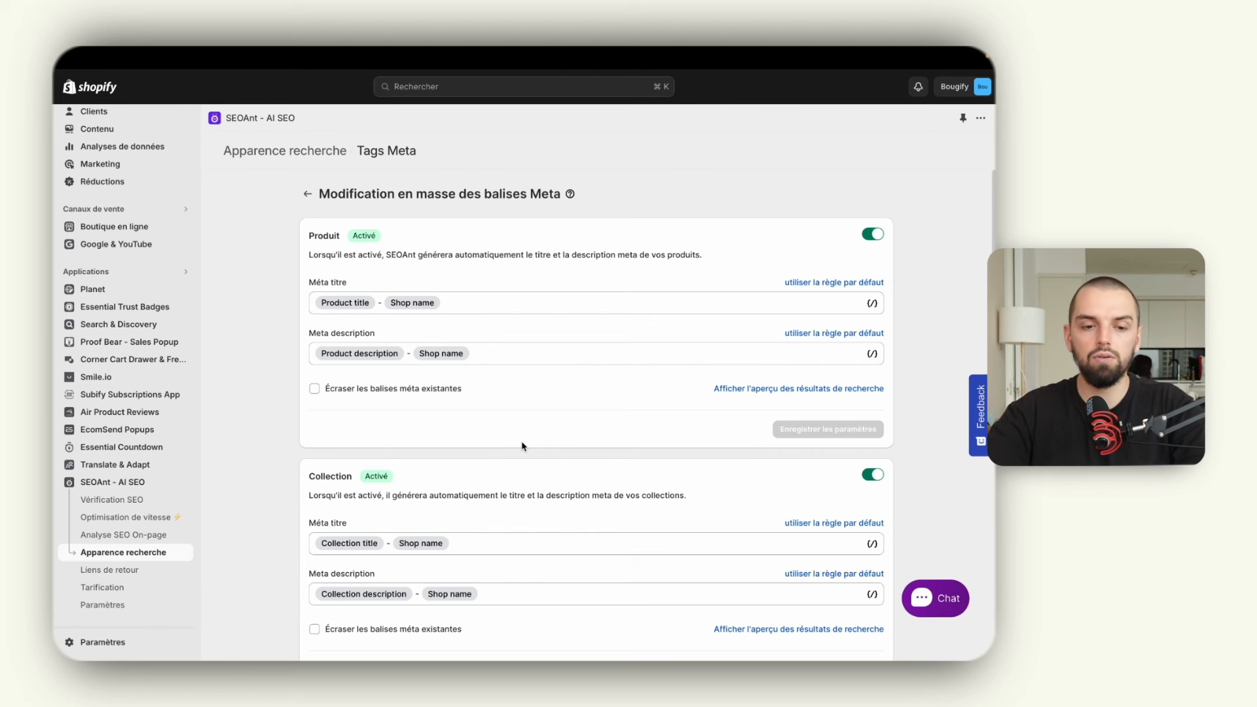
- Return to the SEOAnt dashboard and start the image scan from the task "Optimisez efficacement toutes vos images en une seule fois"
click(307, 194)
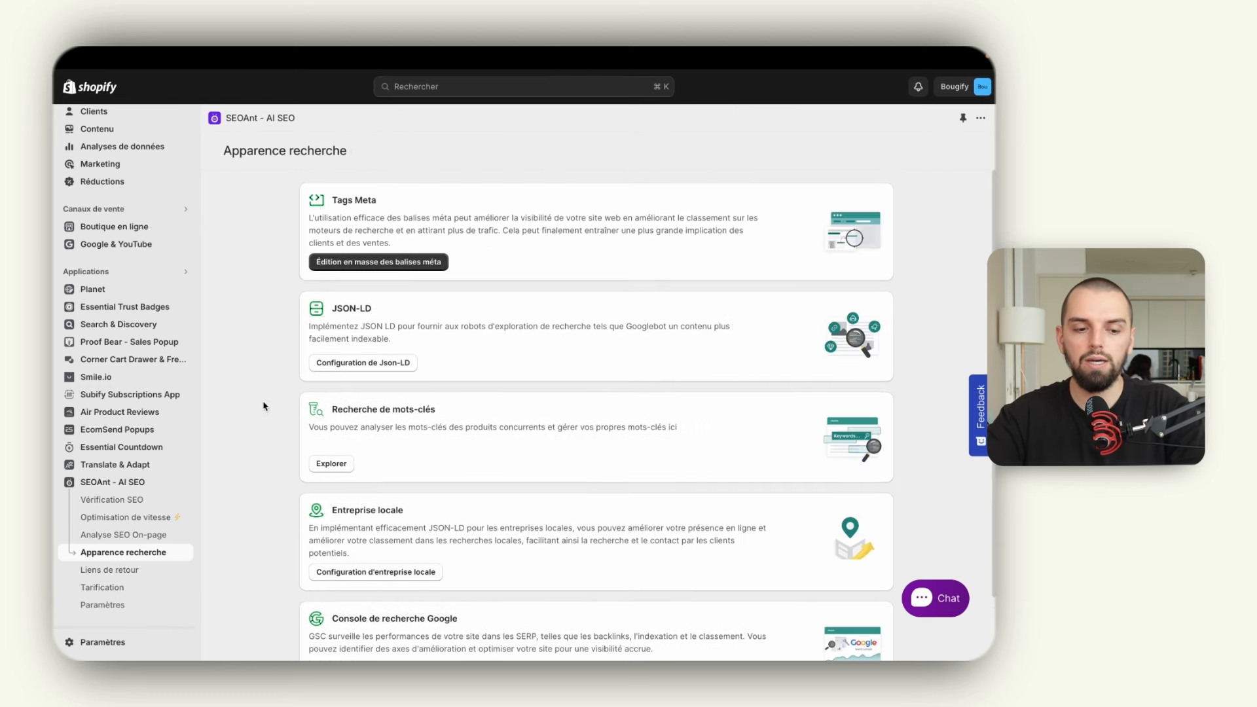
click(125, 483)
scroll(393, 472, down, 6)
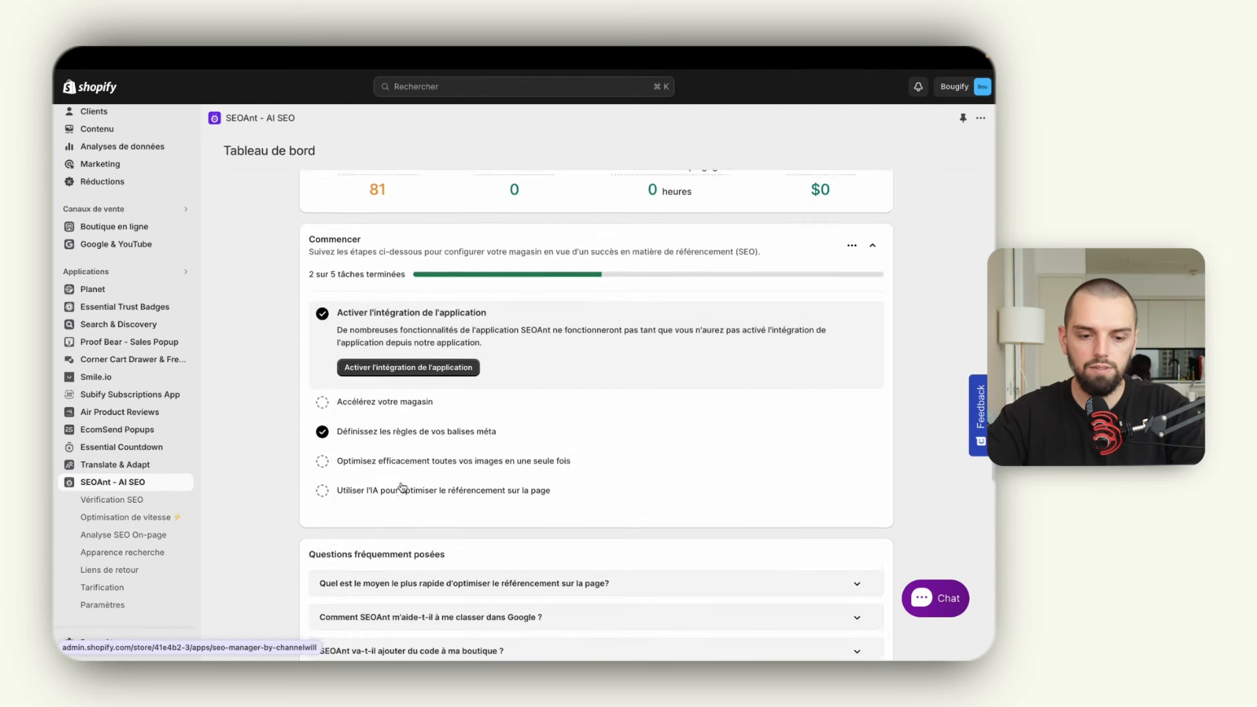
click(389, 443)
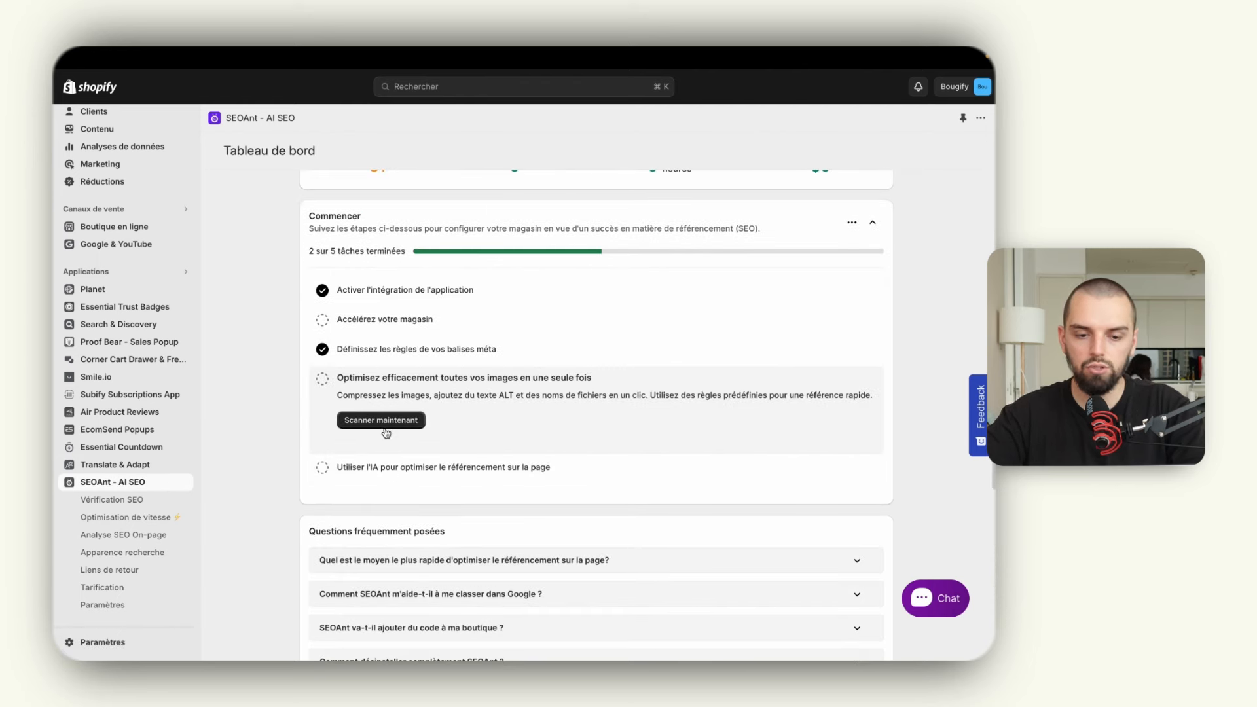
click(384, 423)
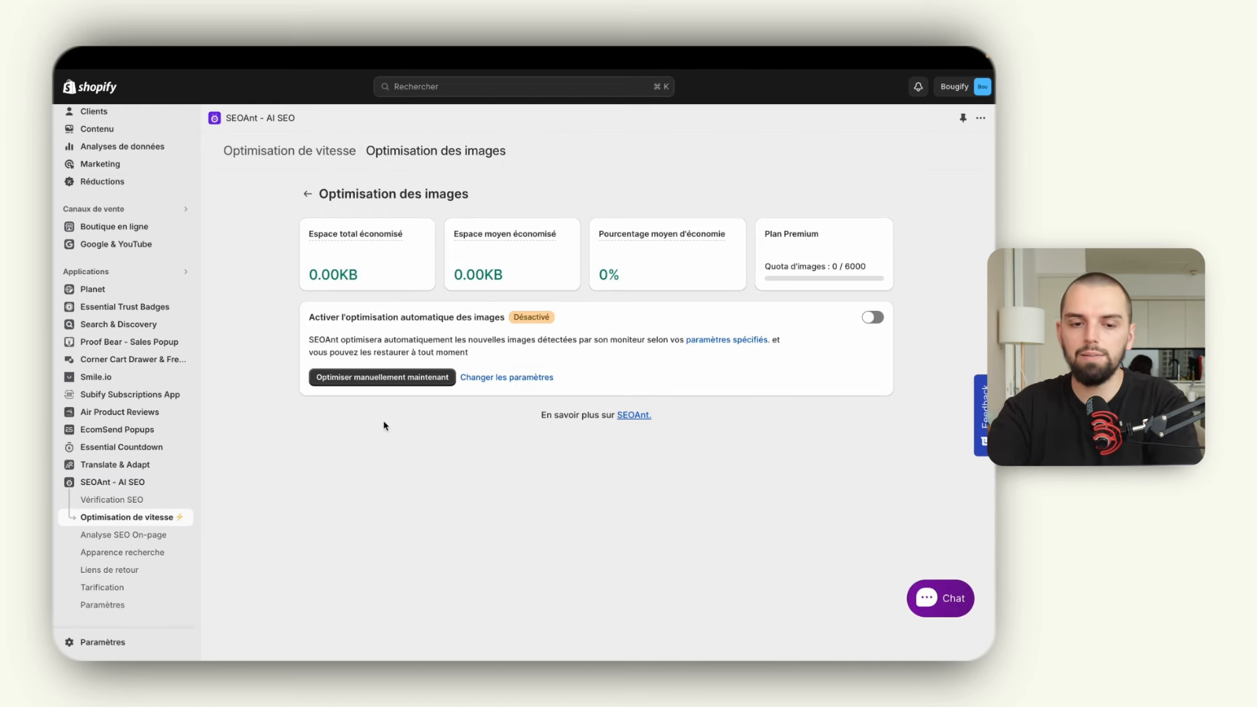
- Open the setup for automatic image optimization and include collection and blog article images in the compression, leaving PNG-to-JPG conversion off
click(875, 320)
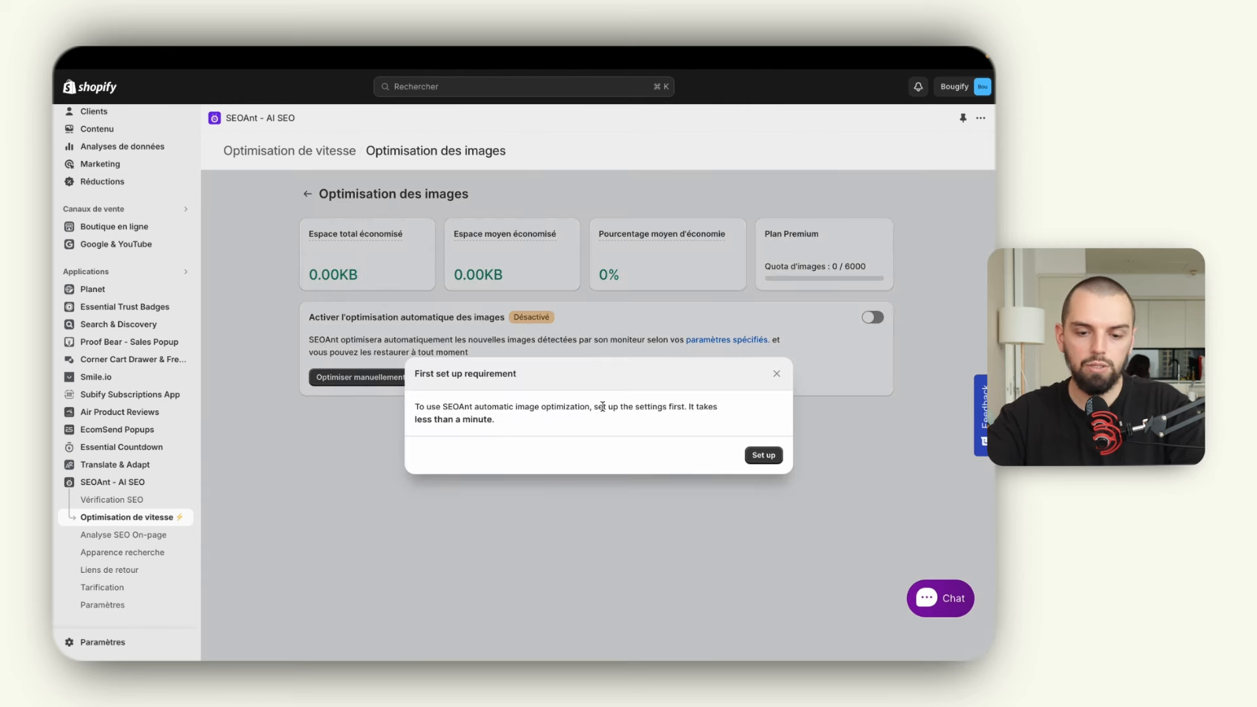
click(762, 455)
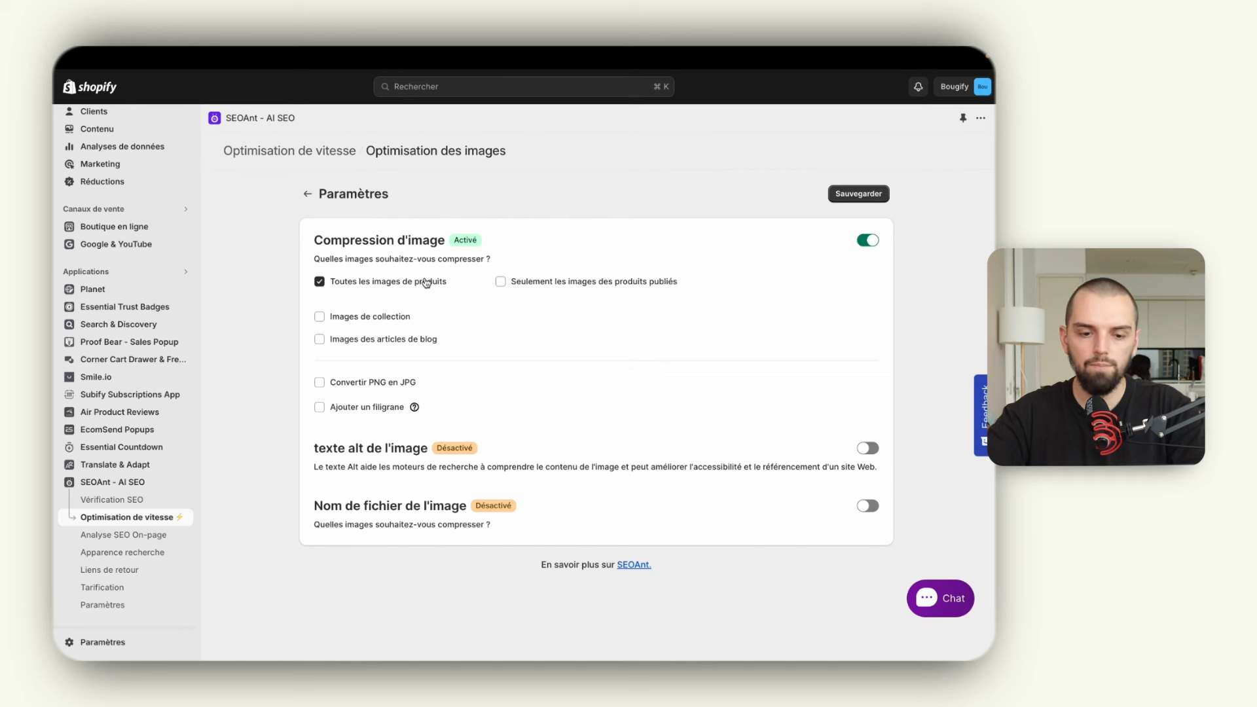
click(373, 318)
click(367, 341)
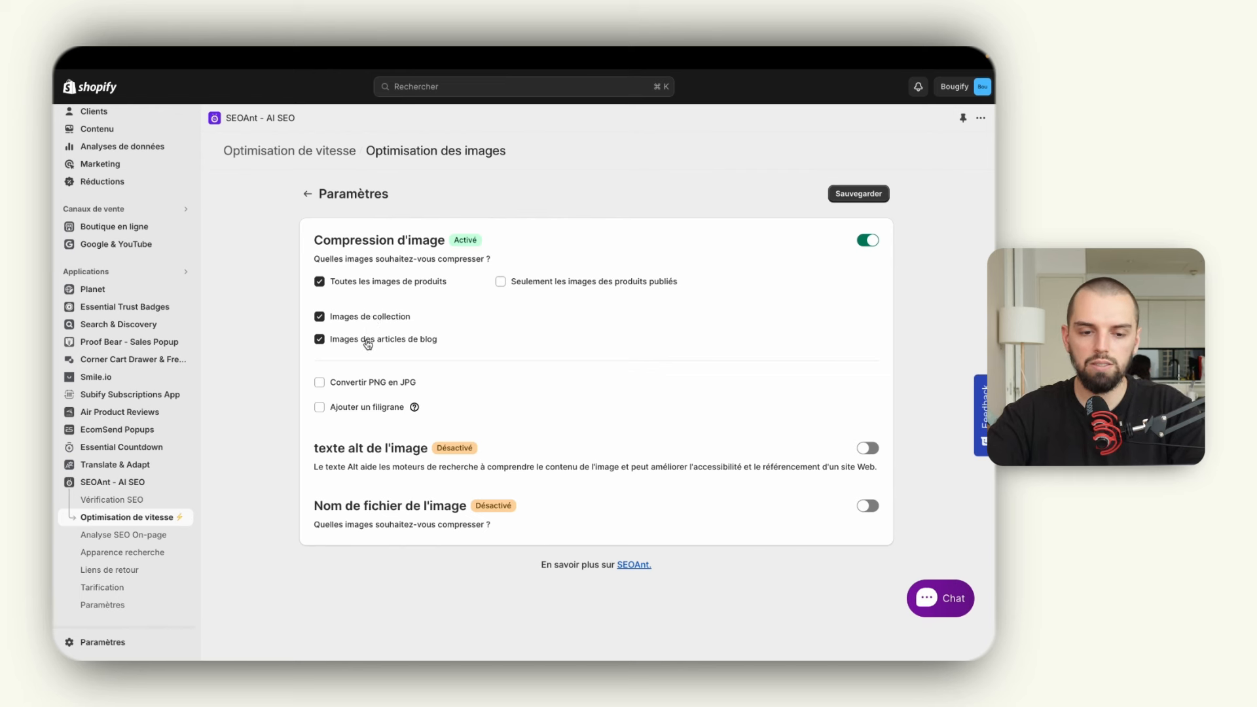
click(365, 386)
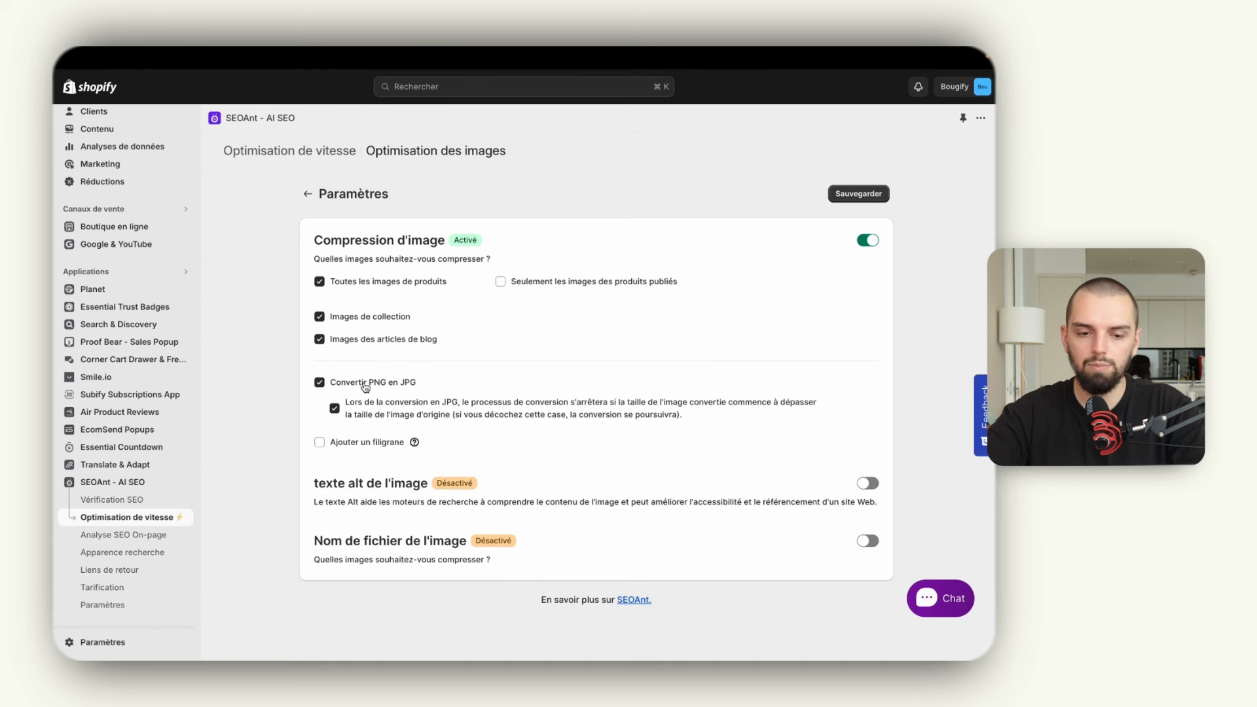
click(365, 385)
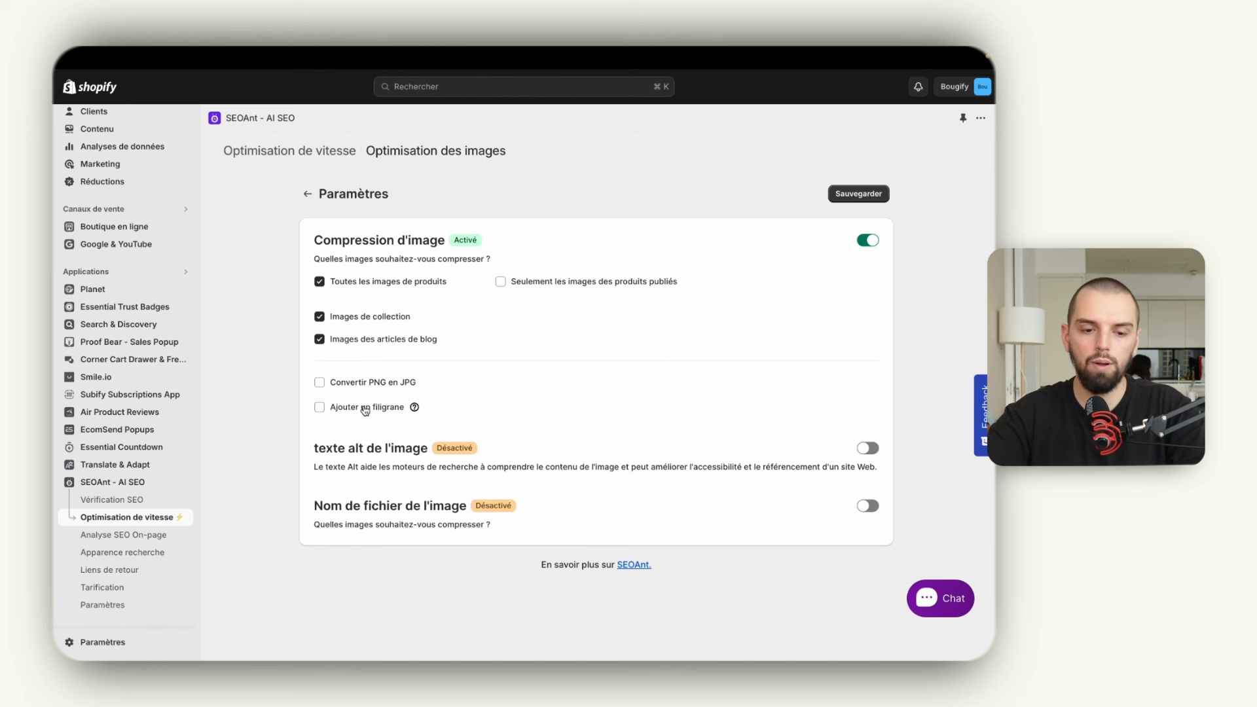
mouse_move(415, 411)
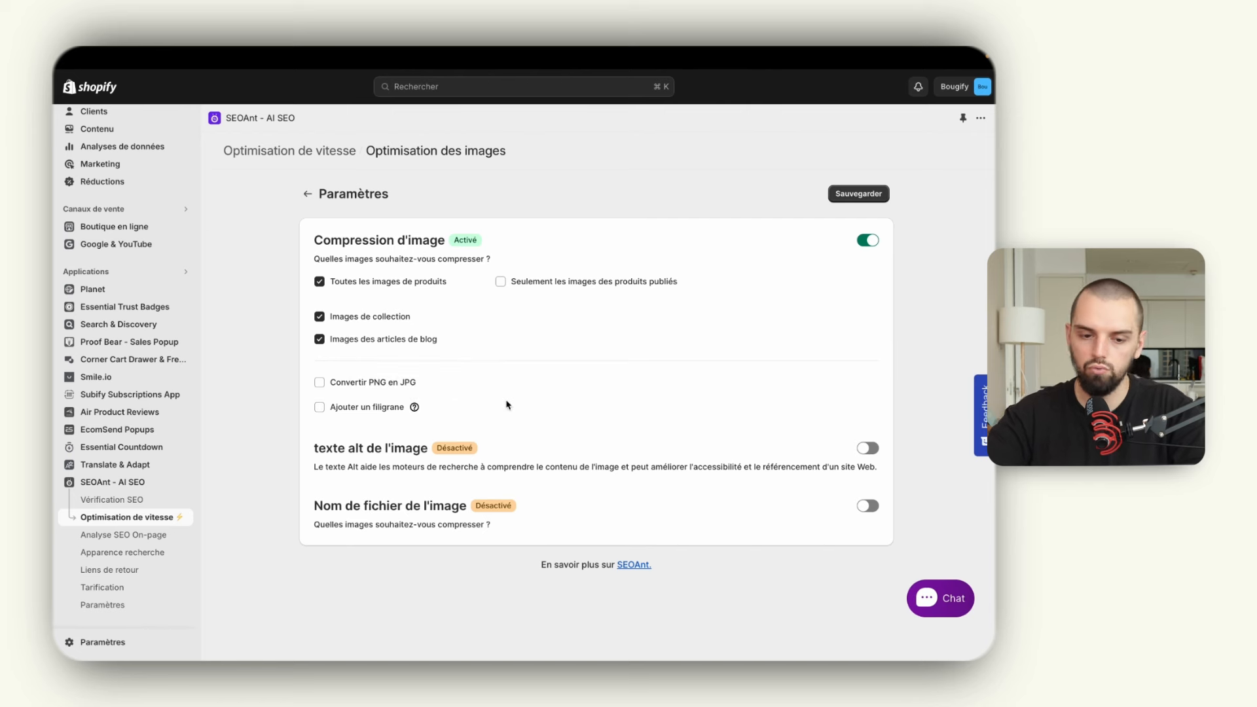
- Activate image alt text and include collection images and blog article images alongside product images
click(867, 447)
scroll(524, 506, down, 2)
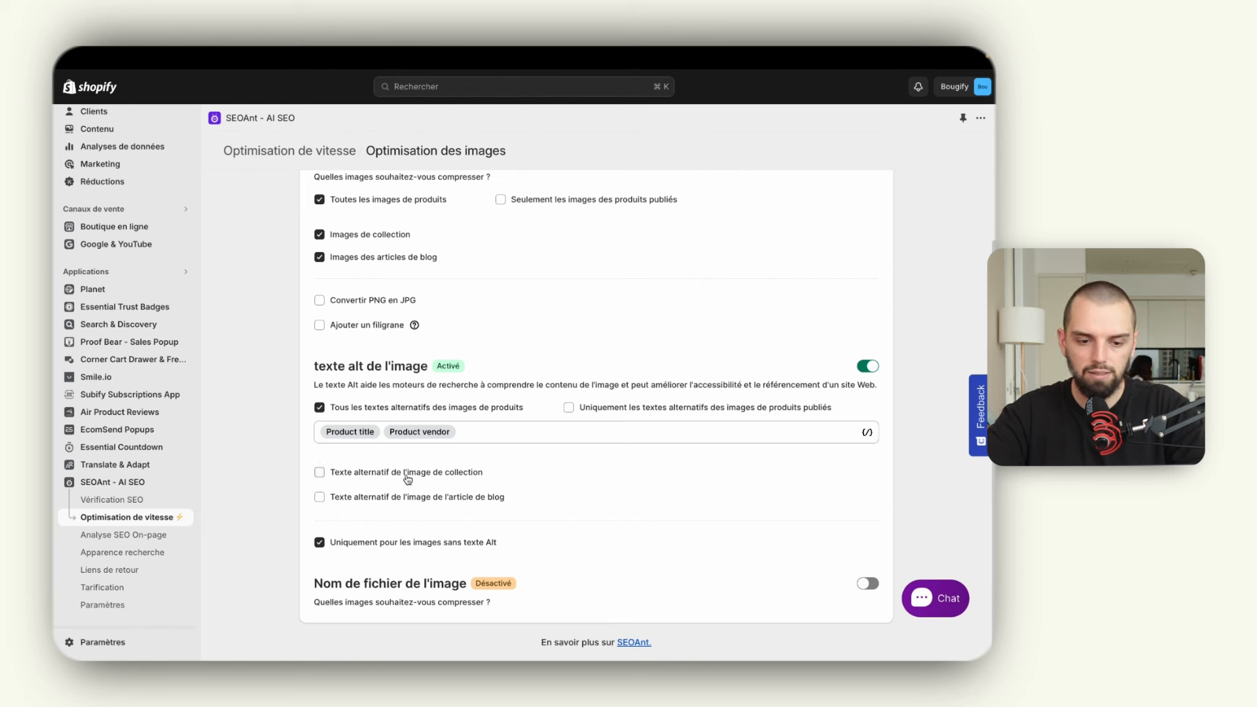
click(379, 474)
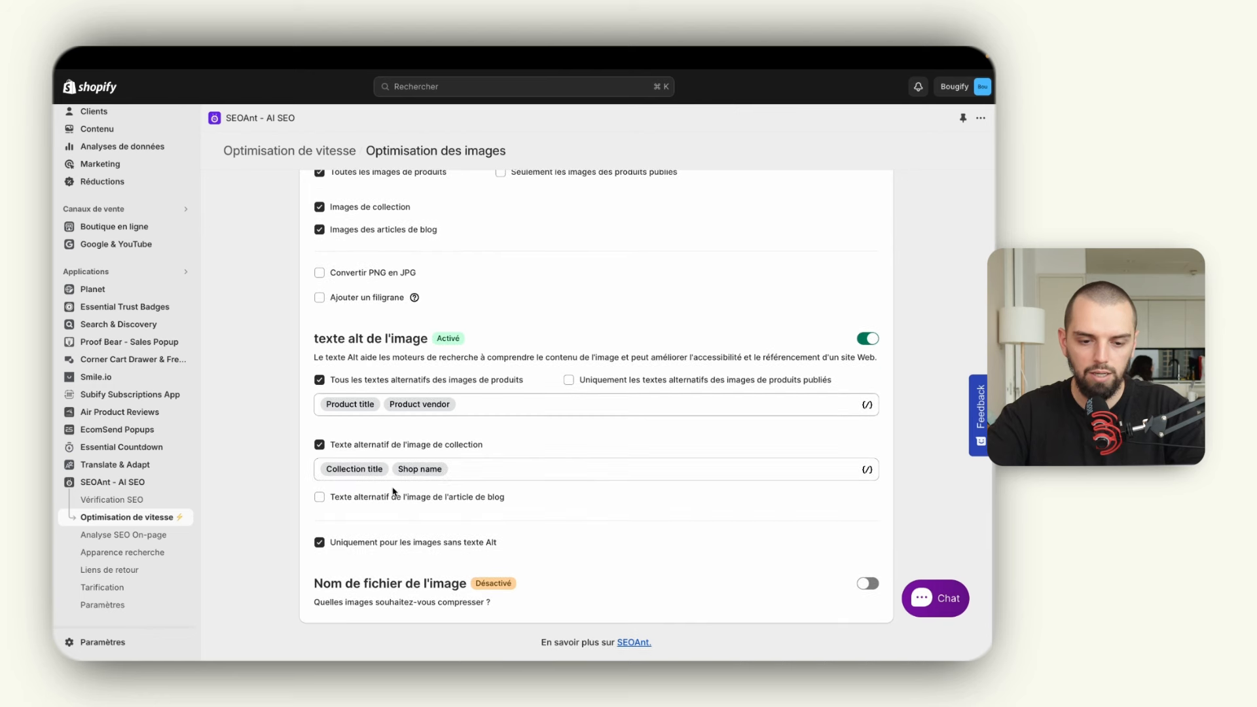
click(390, 499)
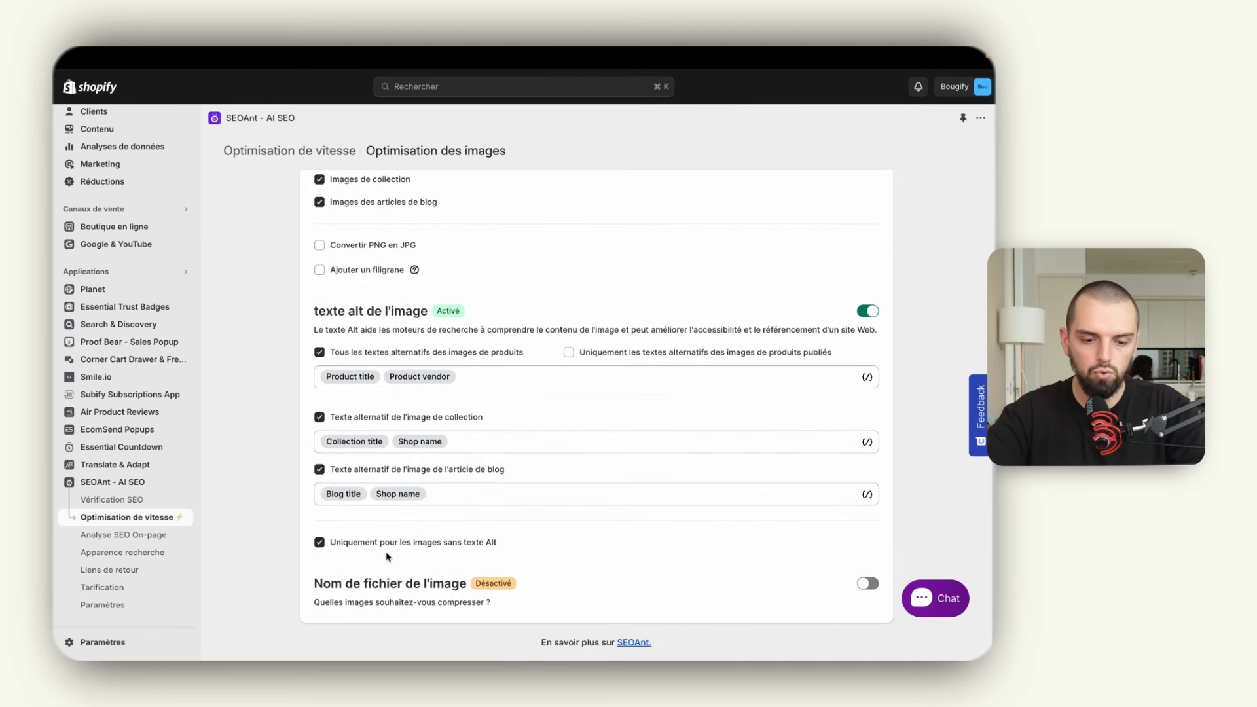
- Activate image file naming, include collection and blog article images, and save the image optimization settings
click(868, 583)
scroll(459, 524, down, 2)
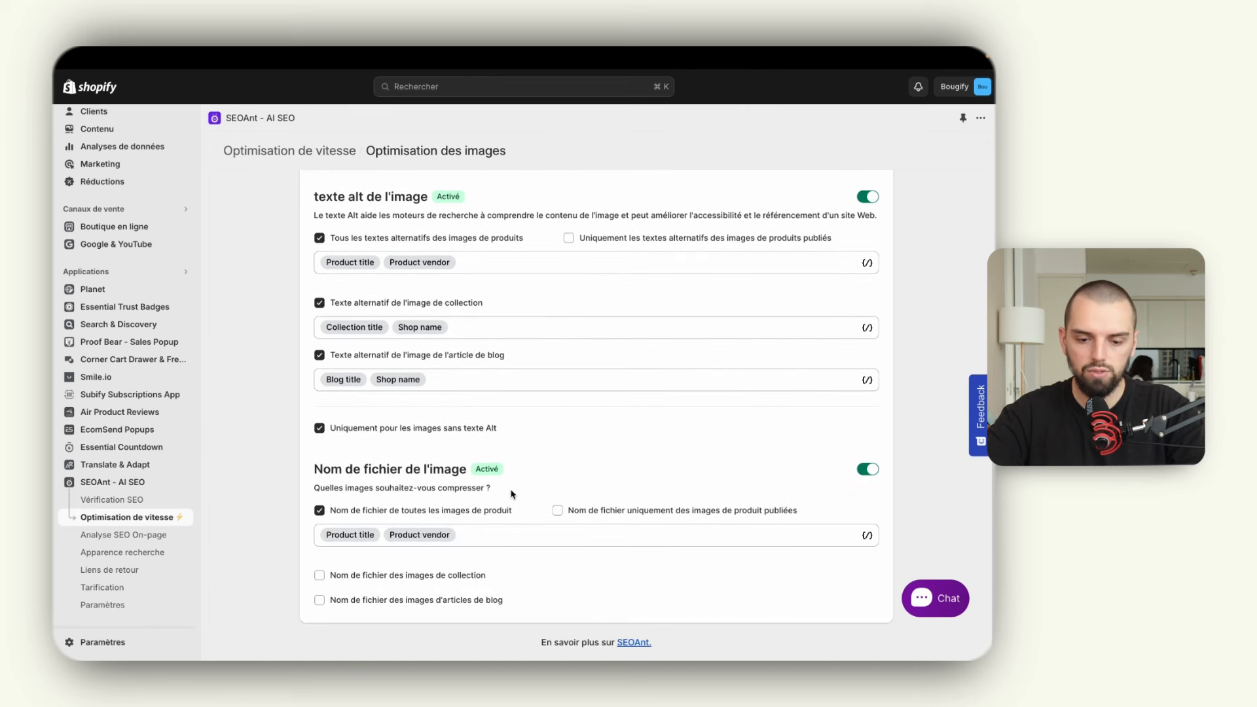
click(434, 575)
scroll(434, 576, down, 1)
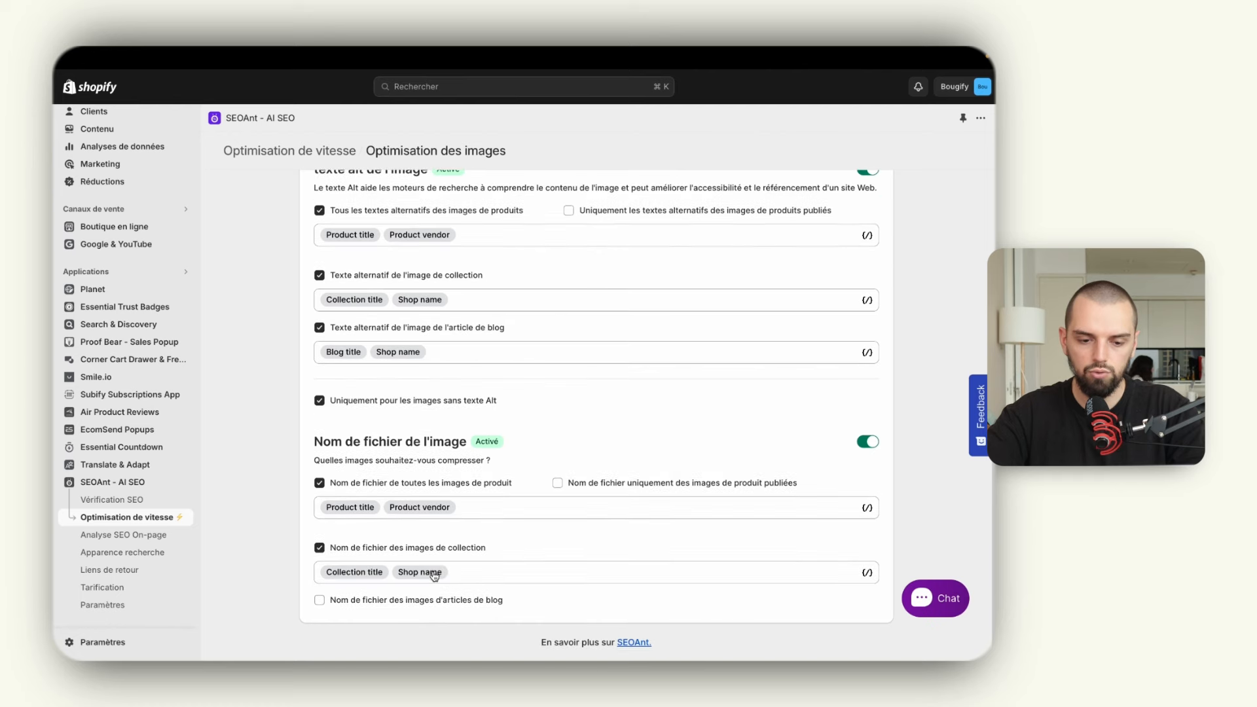
click(424, 601)
scroll(670, 434, up, 5)
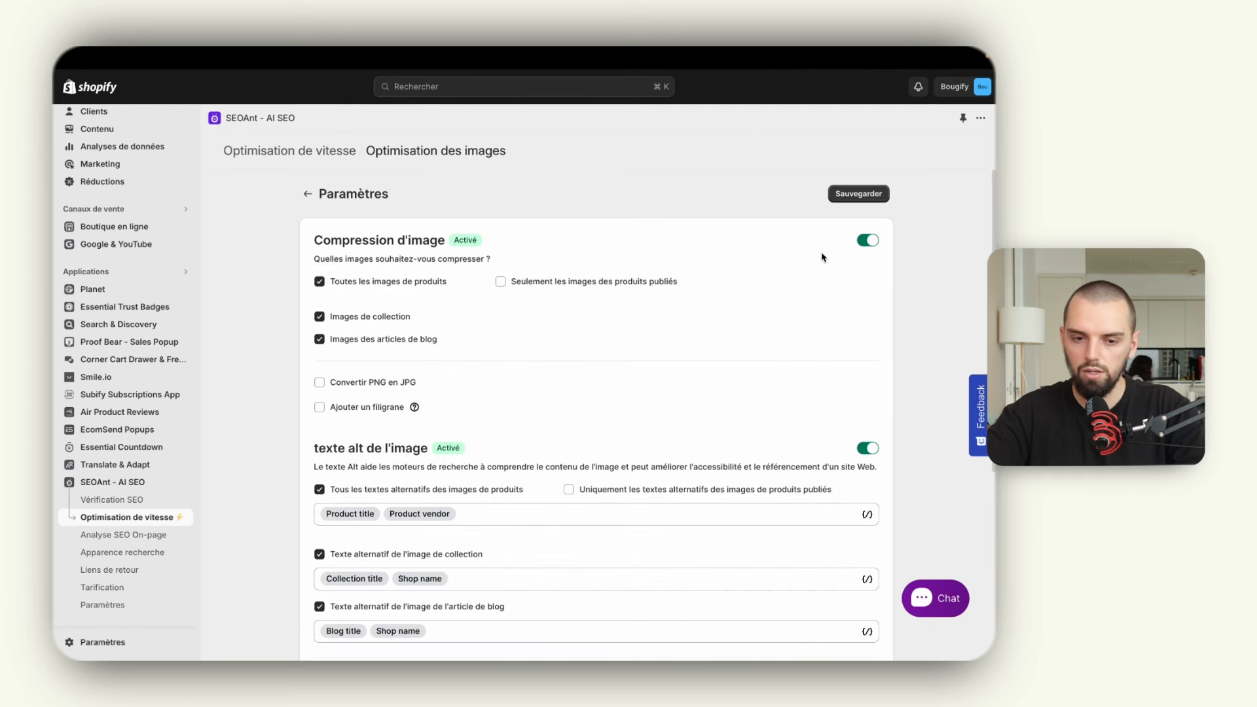
click(853, 193)
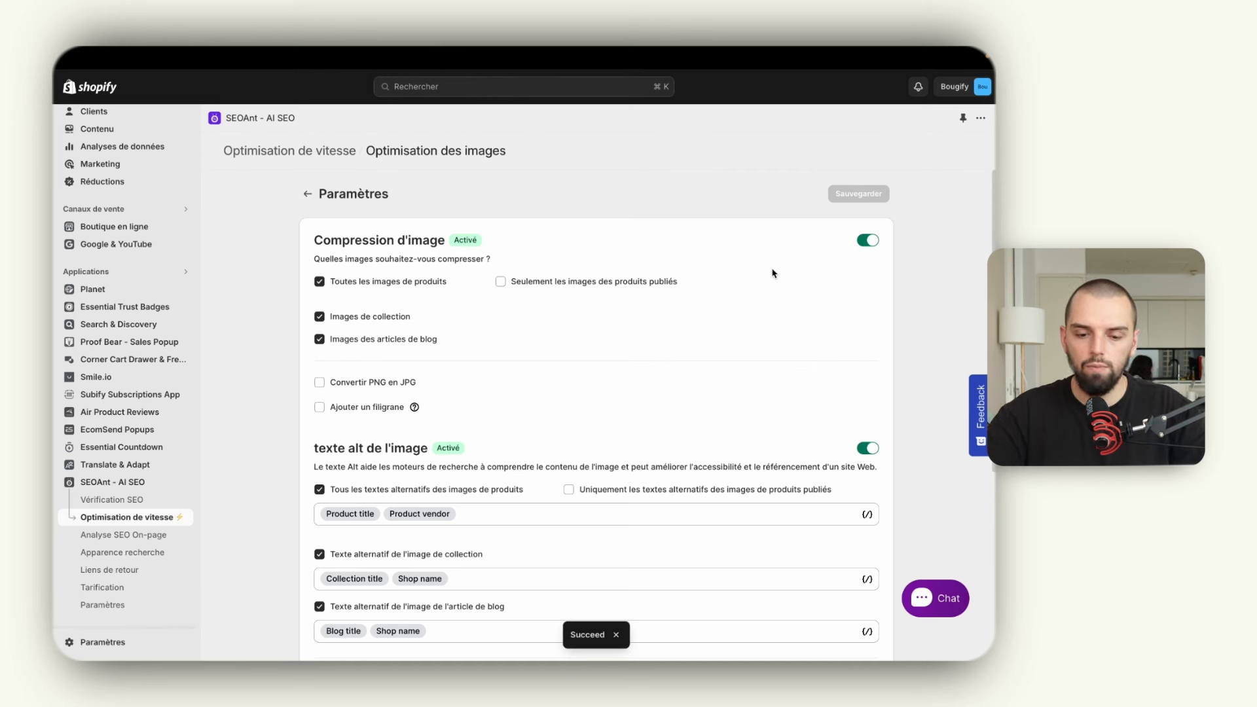
- Go back to the image optimization page, activate automatic image optimization and check the product optimization history
click(307, 194)
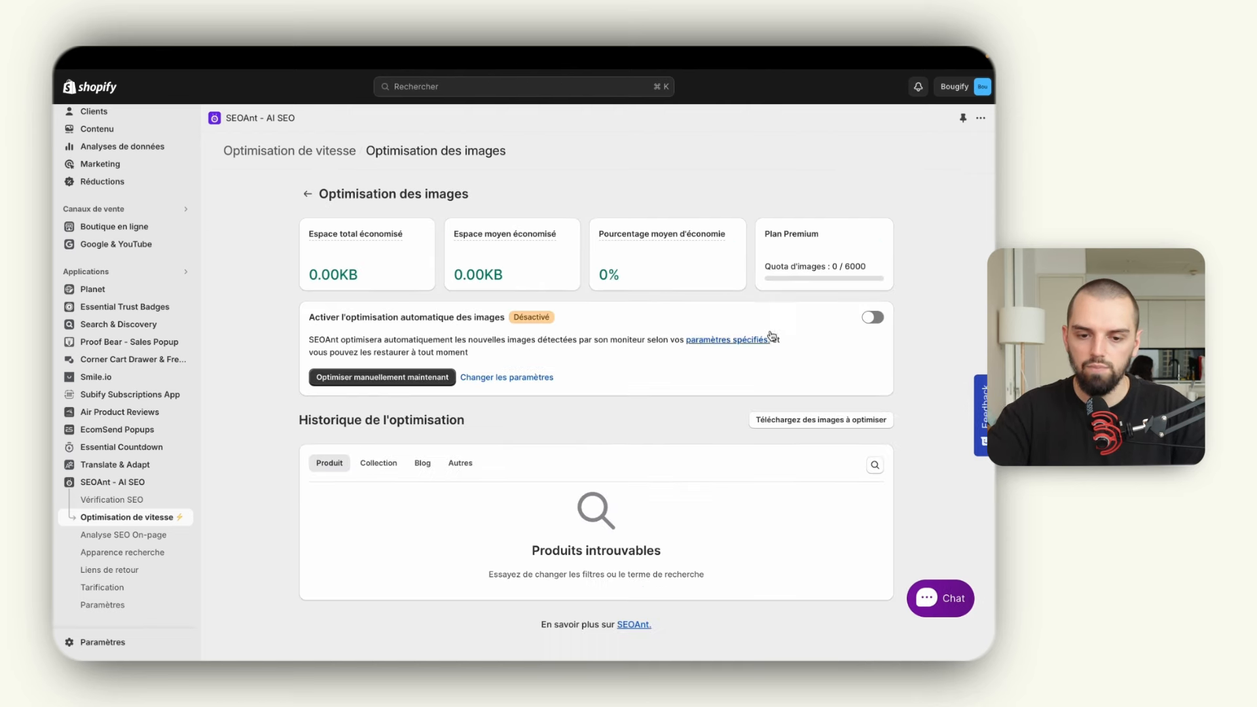
click(876, 319)
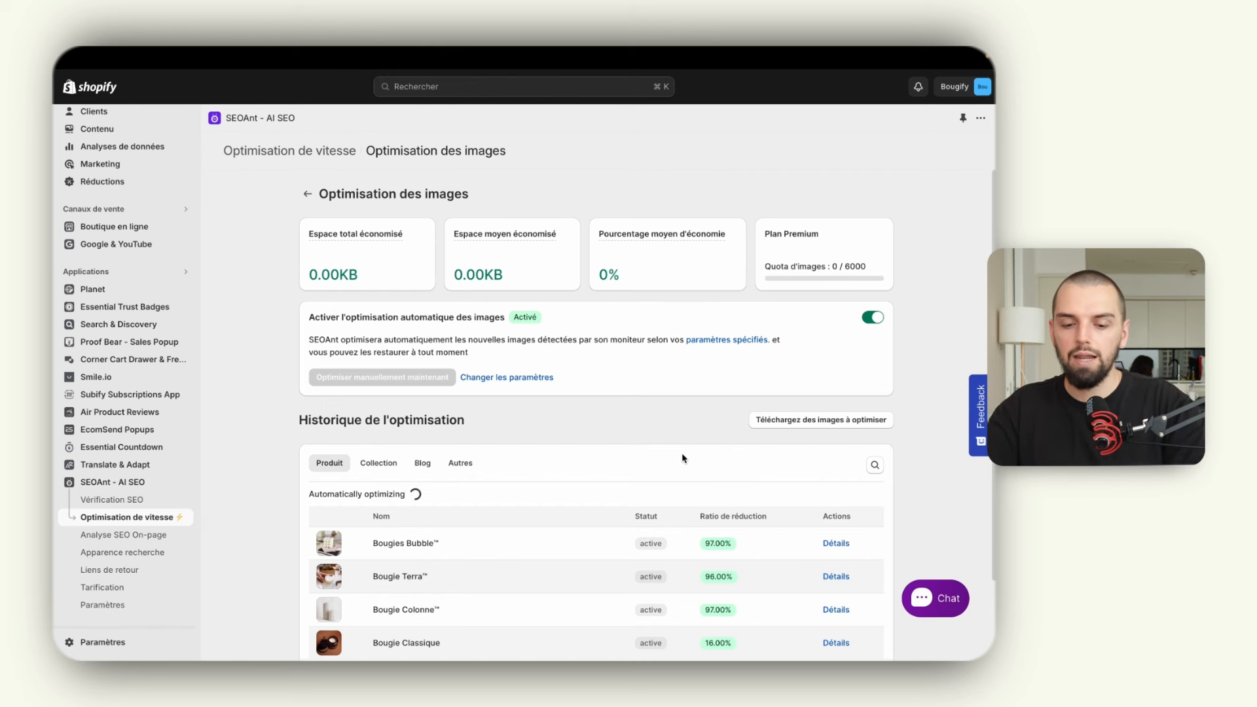
scroll(681, 453, down, 3)
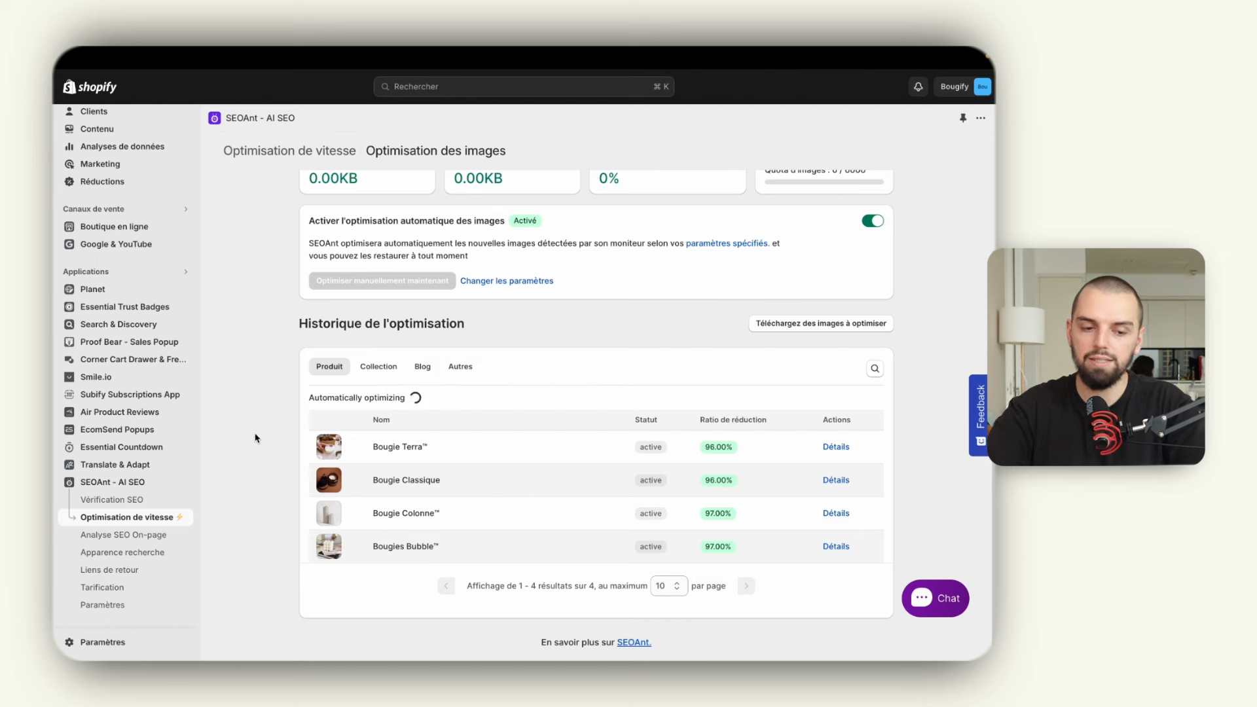
- Return to the SEOAnt dashboard and start the scan from the task "Utiliser l'IA pour optimiser le référencement sur la page"
click(123, 483)
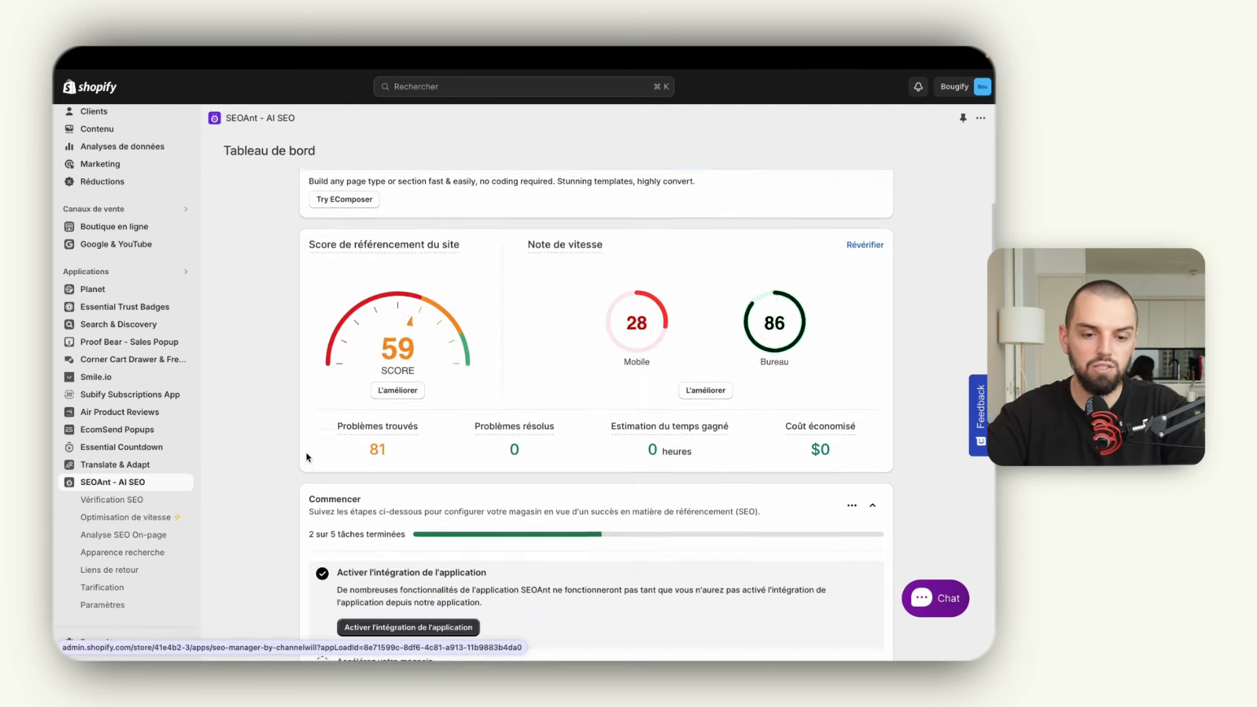
scroll(306, 457, down, 5)
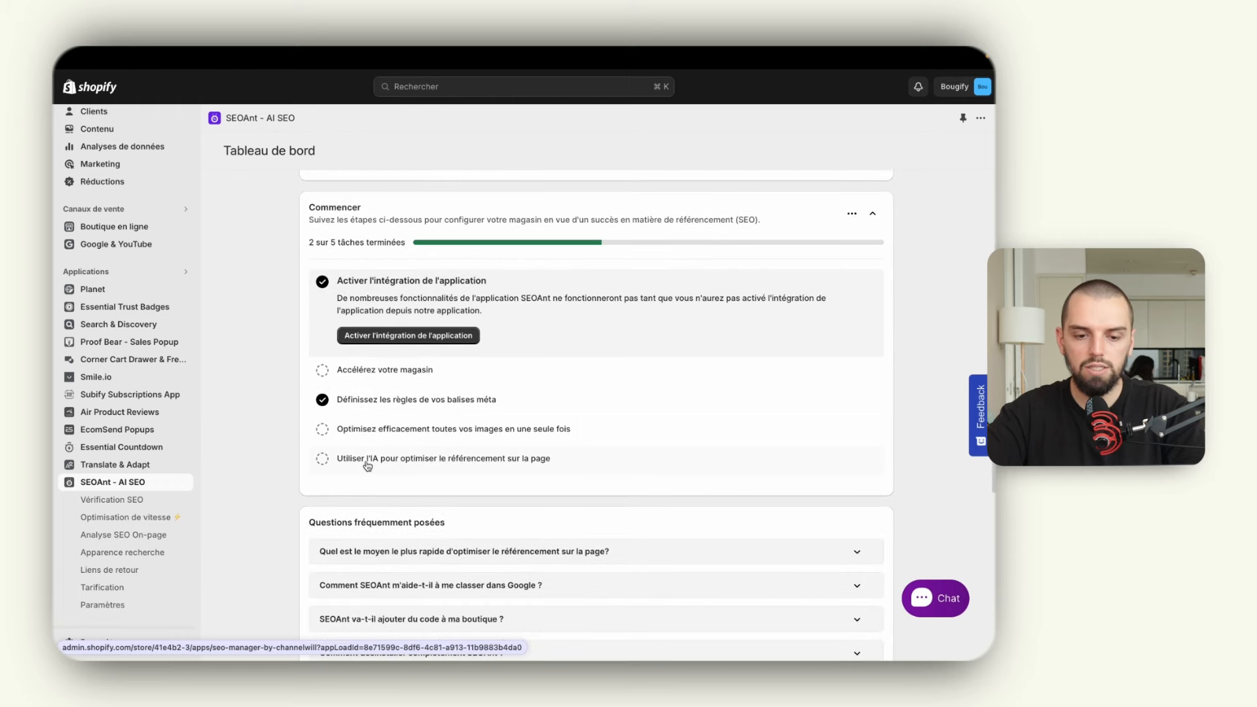
click(368, 461)
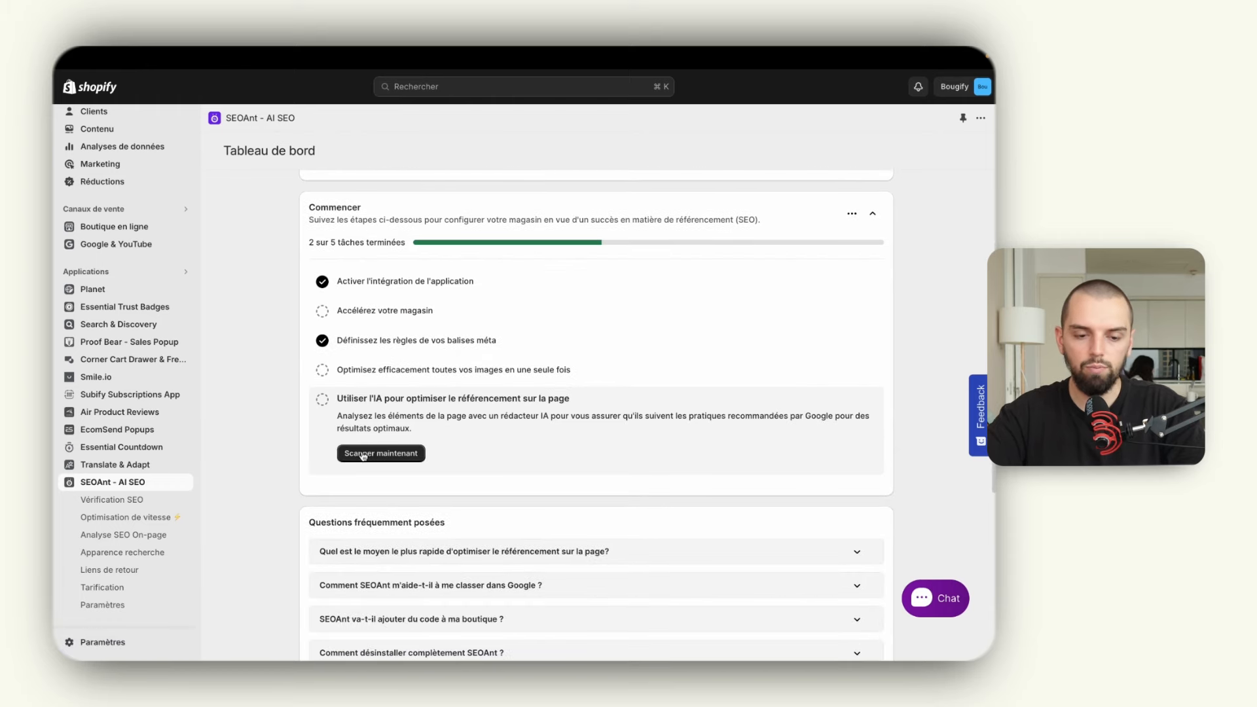
click(363, 454)
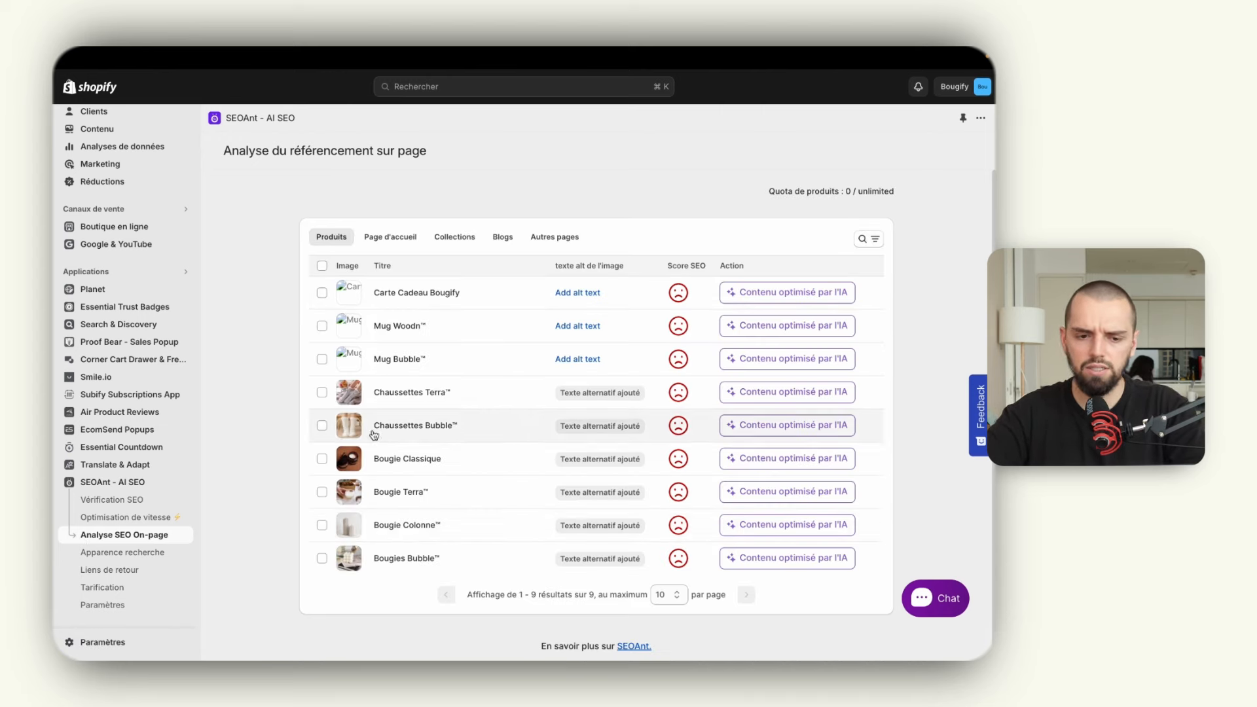
- Review the SEO check results and the site acceleration status, ending on the speed optimization overview
click(120, 499)
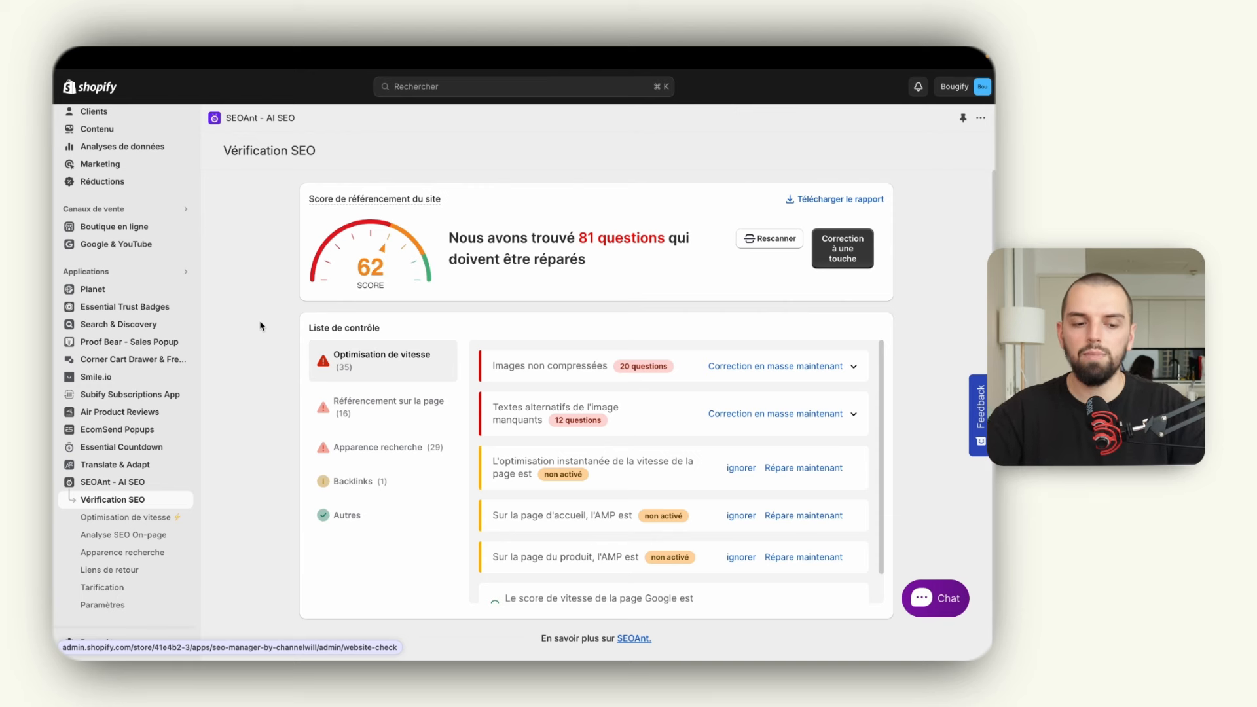
click(124, 517)
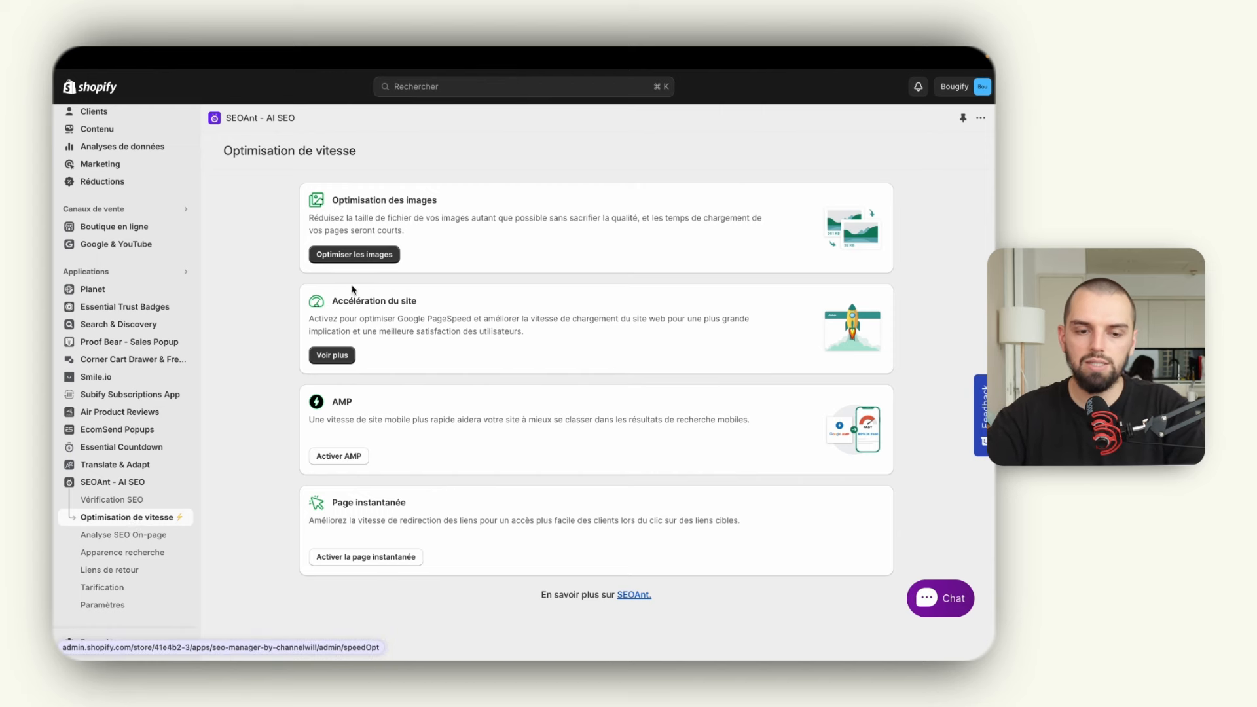
click(333, 356)
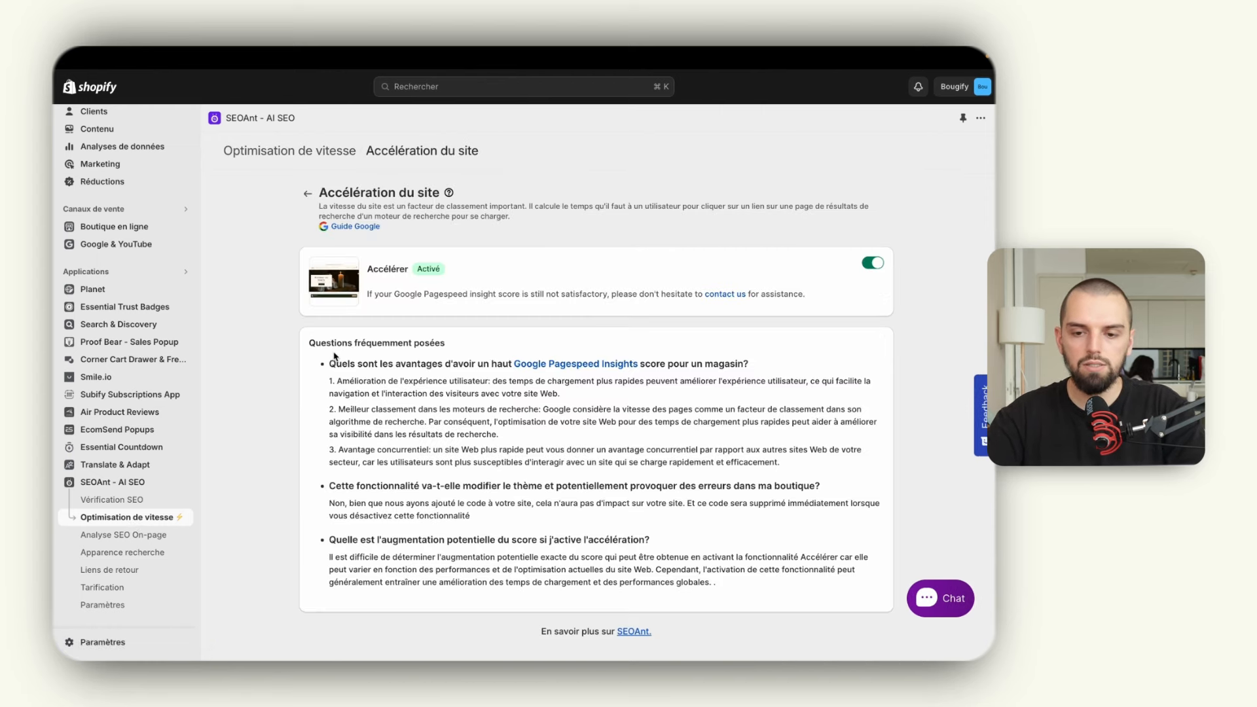
click(308, 193)
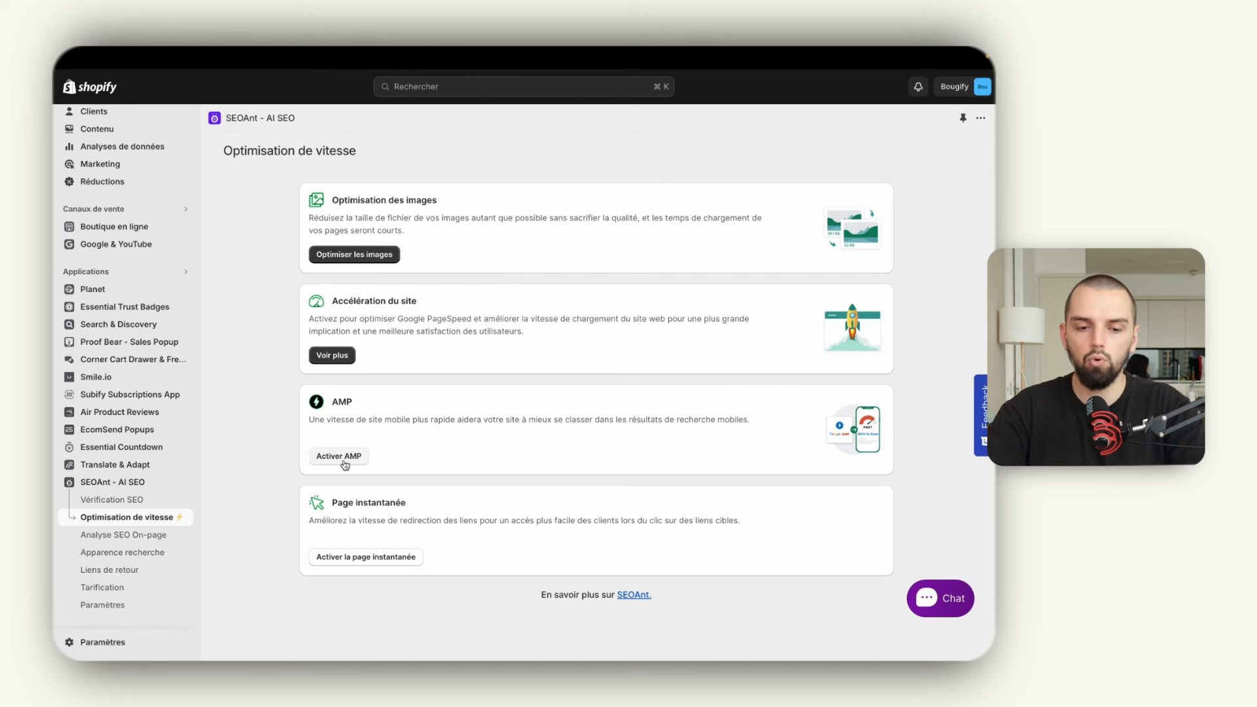
- Publish the AMP version of the home page and return to the speed optimization overview
click(341, 457)
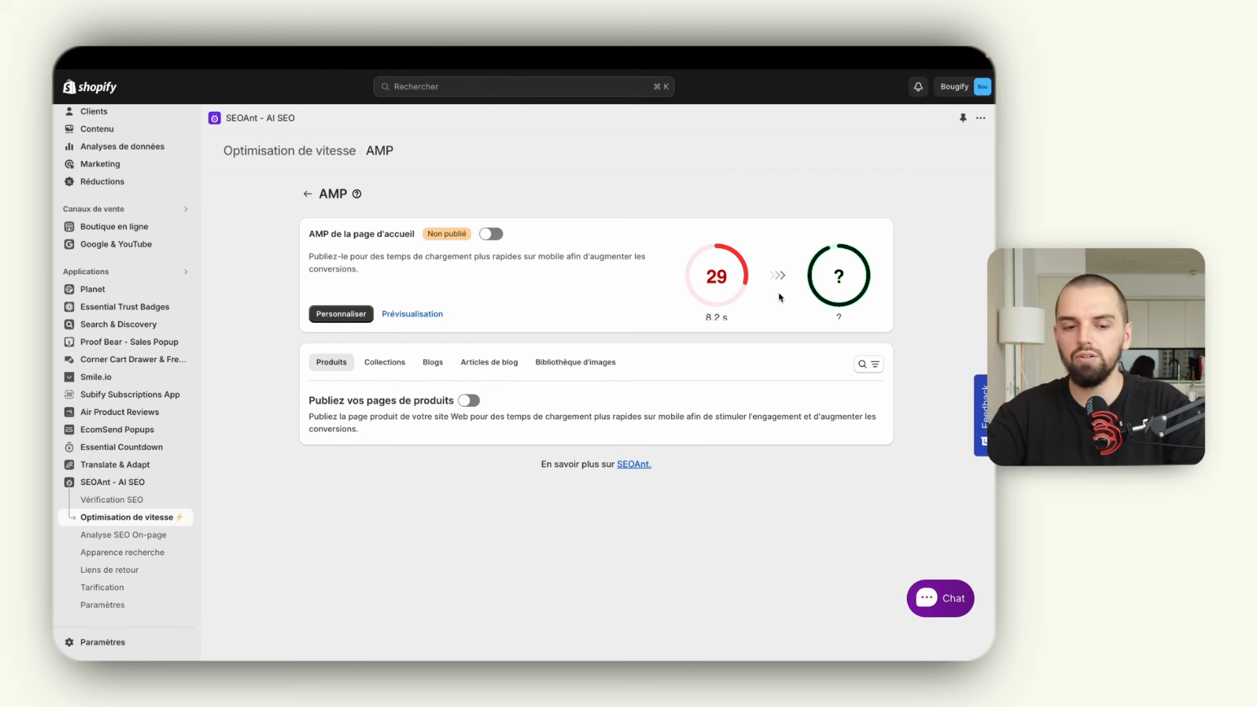
click(496, 237)
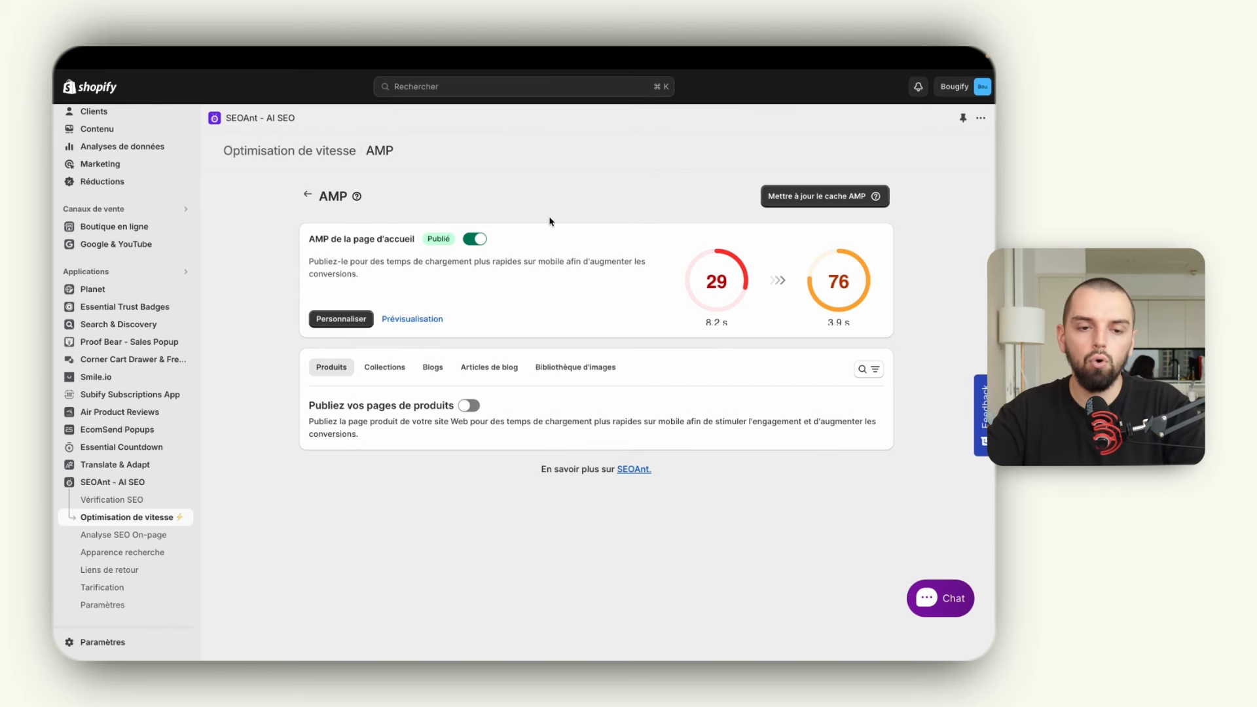
click(307, 195)
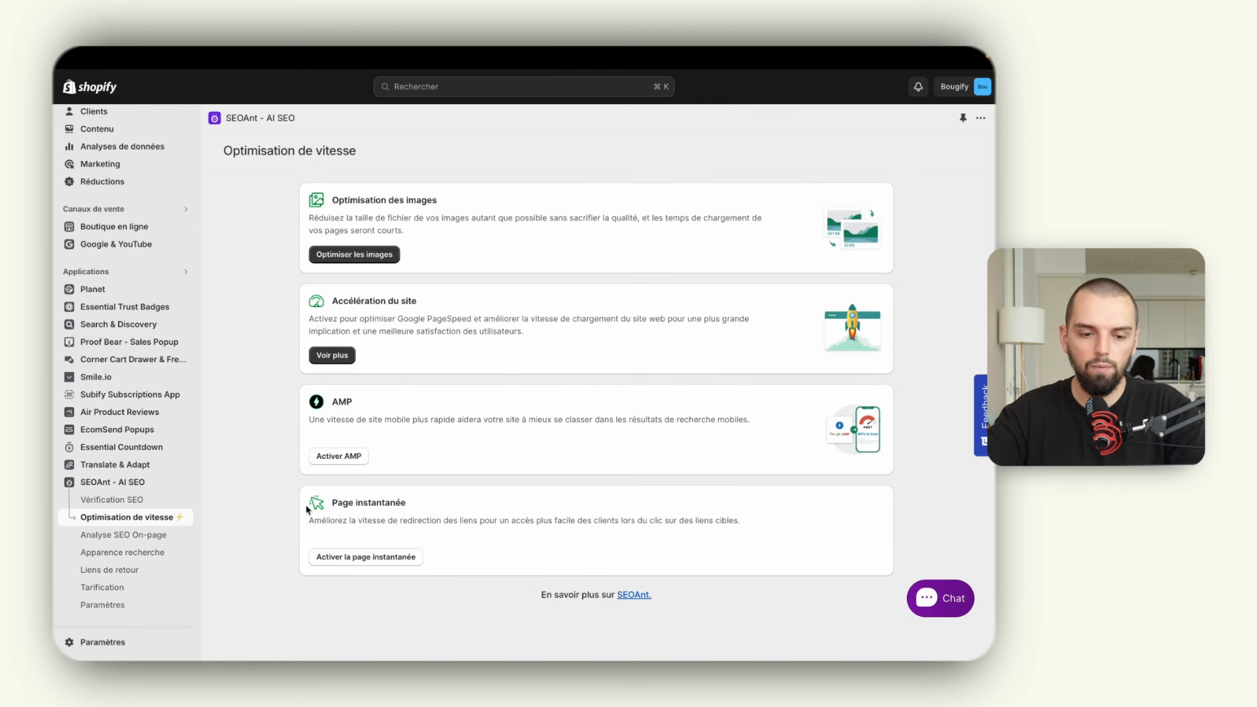
- Activate the instant page feature (Page instantanée), then open the on-page SEO analysis of the products
click(351, 561)
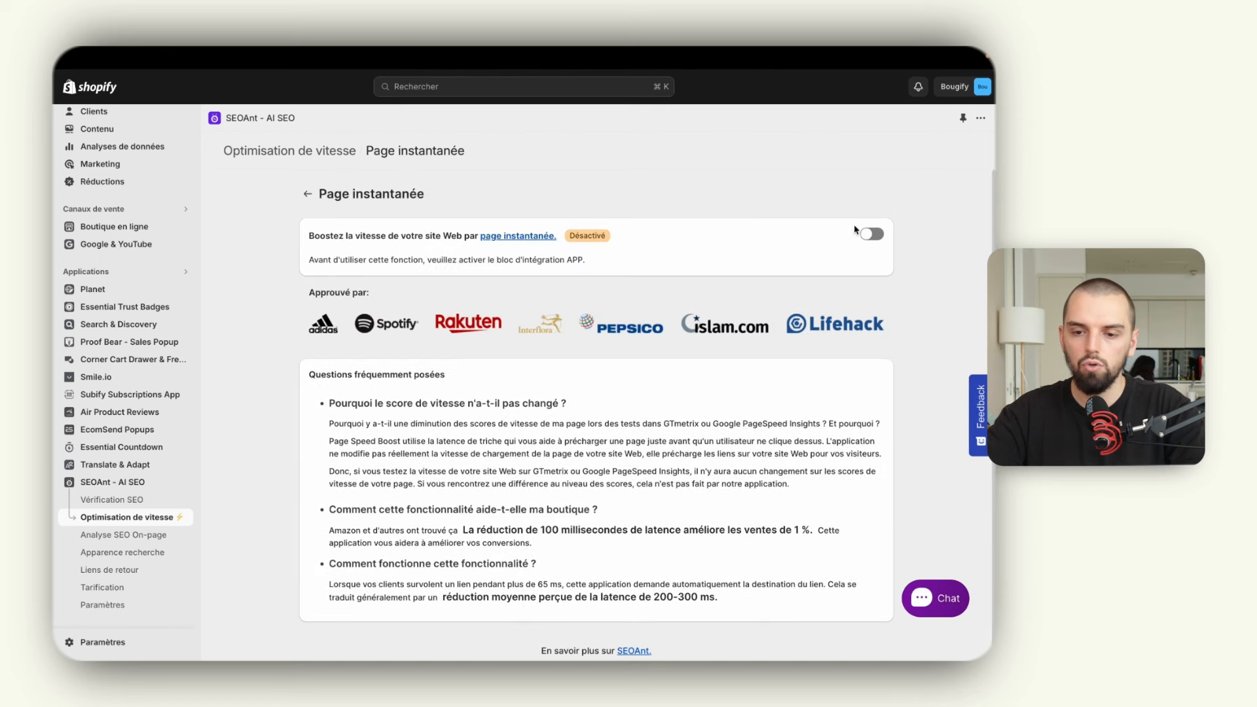
click(871, 235)
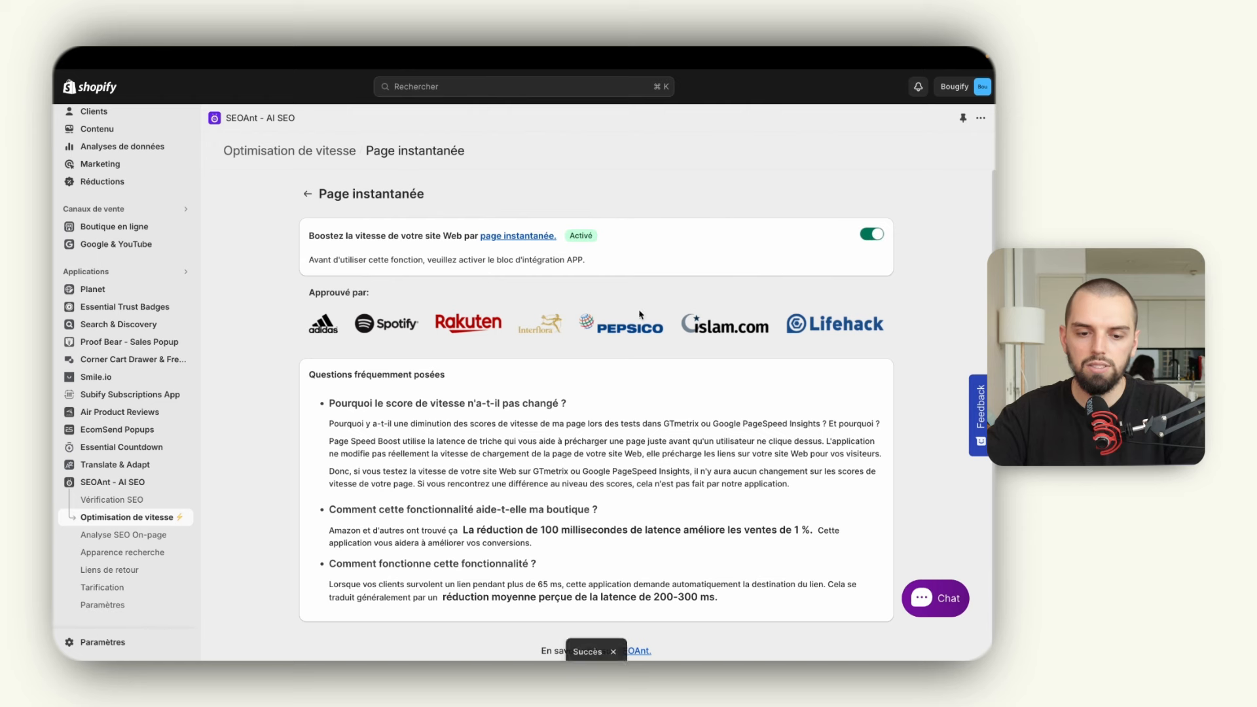
click(306, 195)
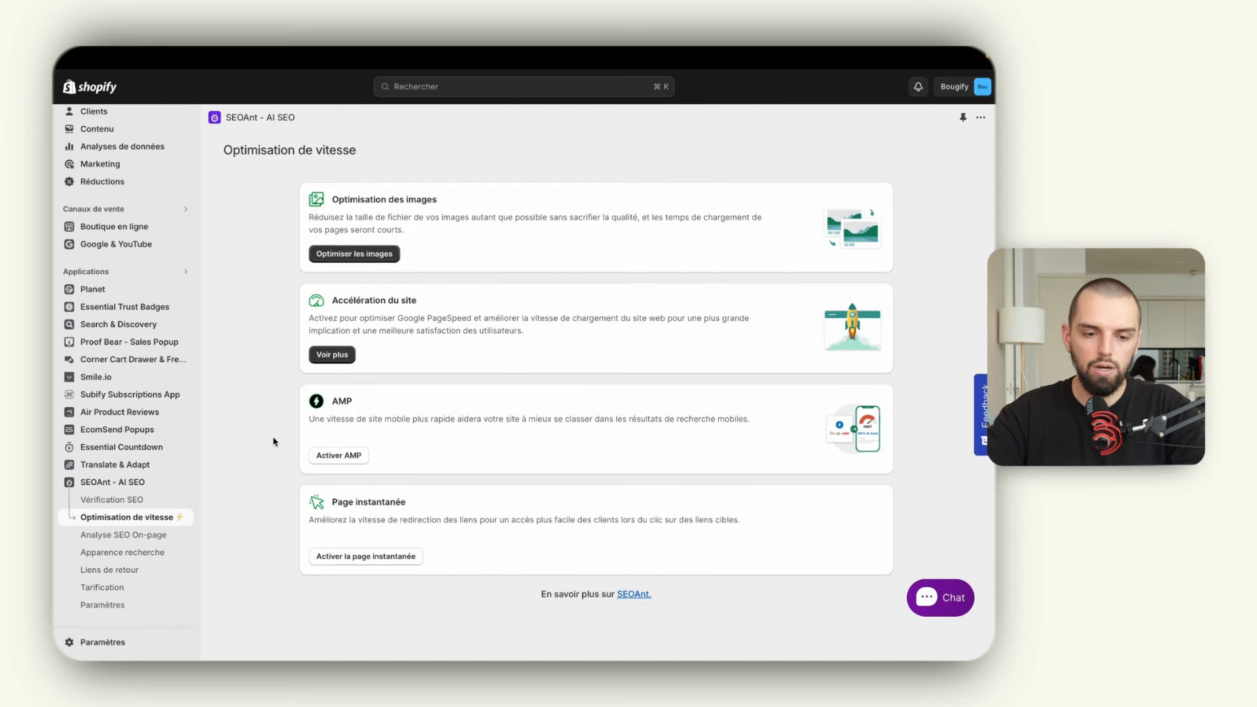
click(151, 536)
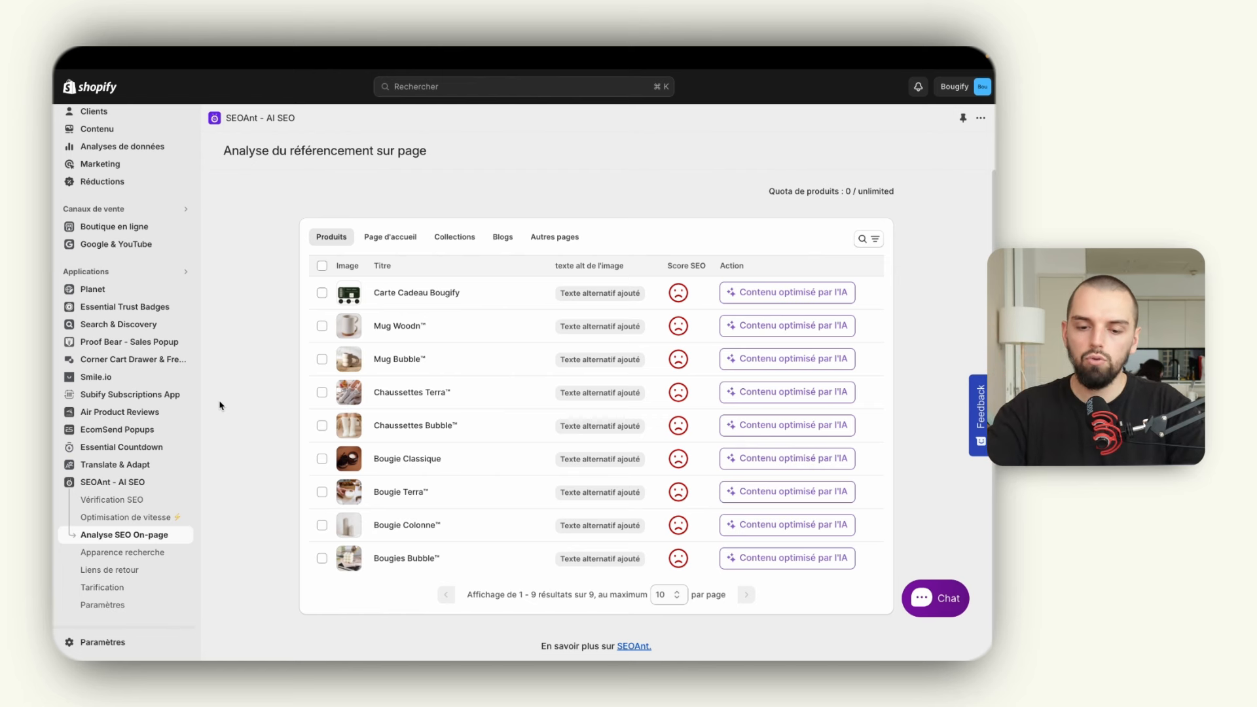
click(322, 494)
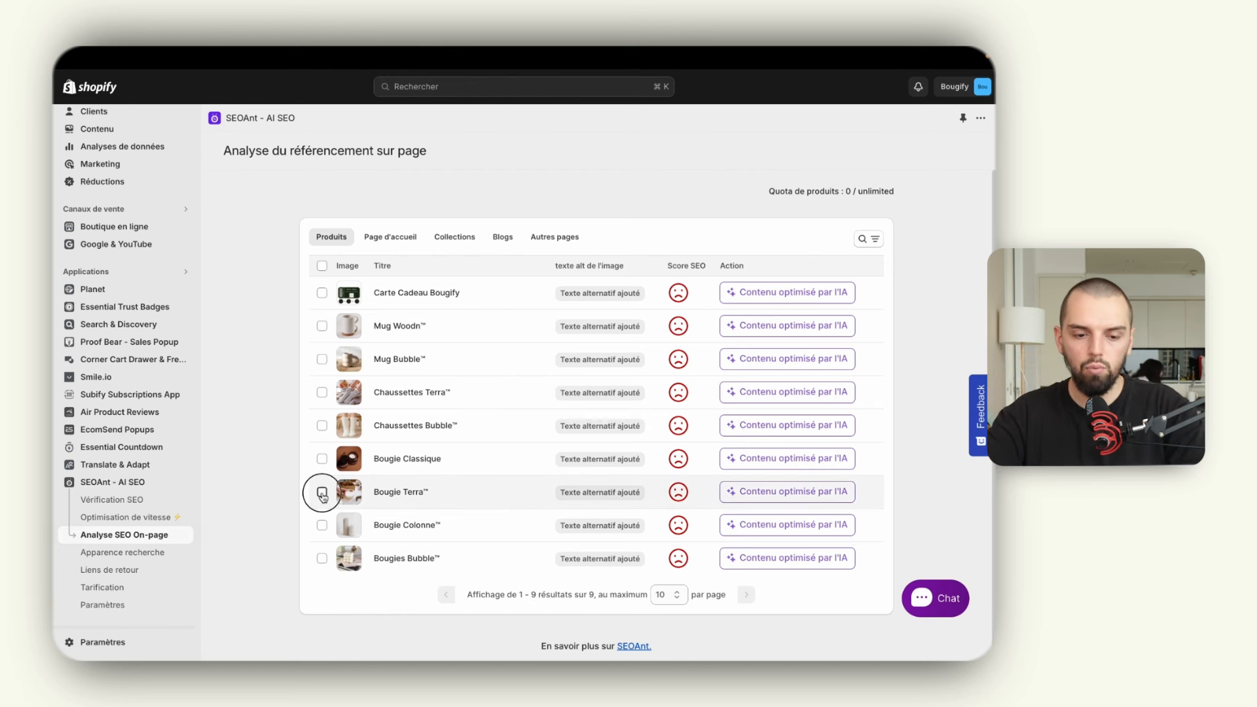
click(321, 526)
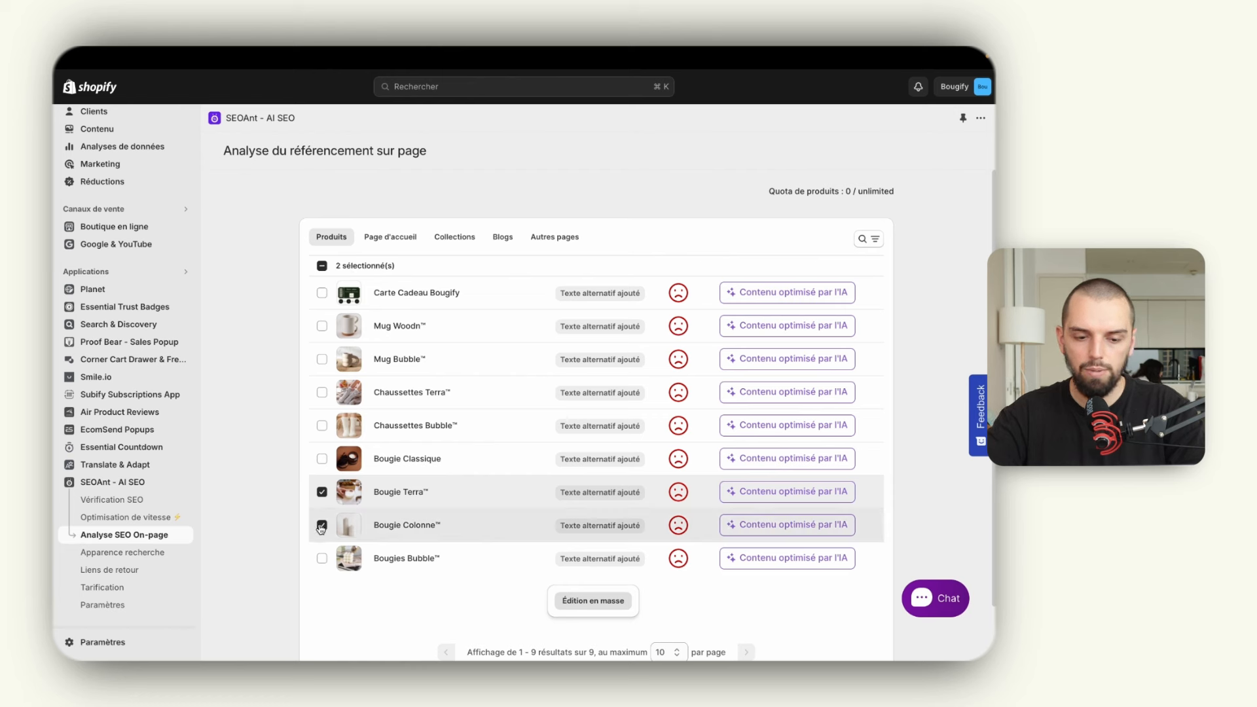
click(322, 525)
click(321, 493)
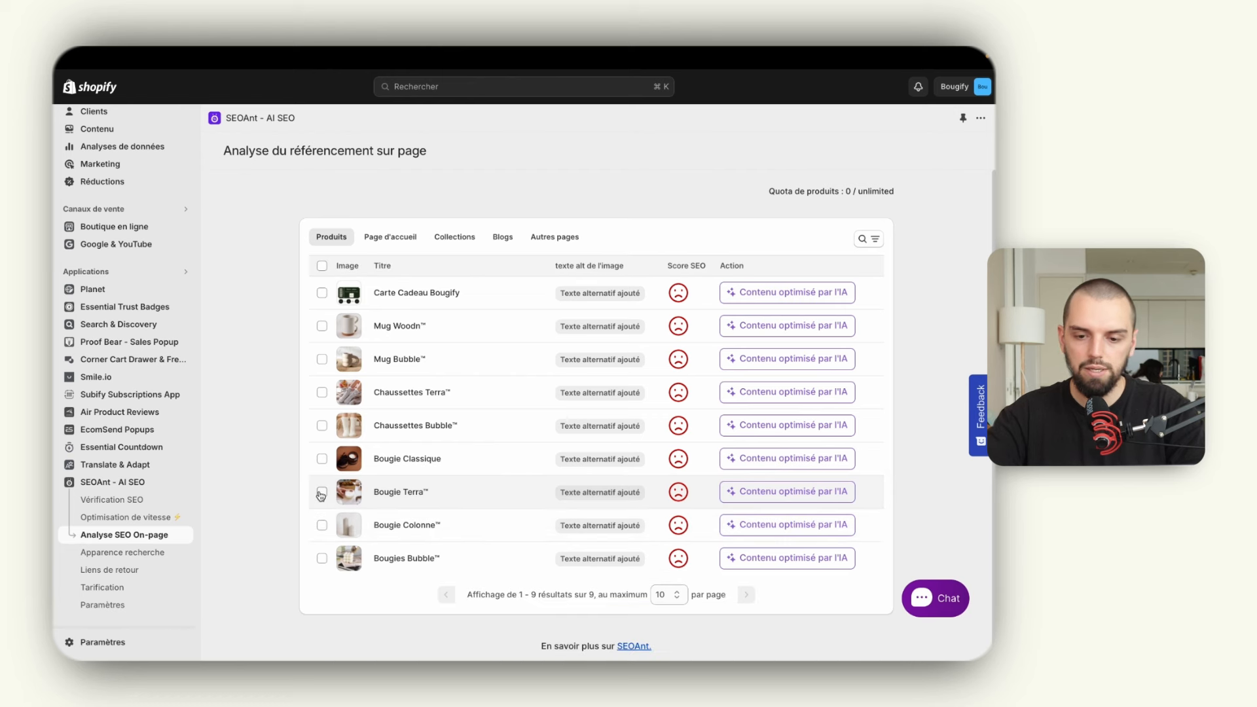
- Open the AI-optimized content editor for Bougie Colonne™ and set its main keyword to "bougie senteur vanille"
click(761, 525)
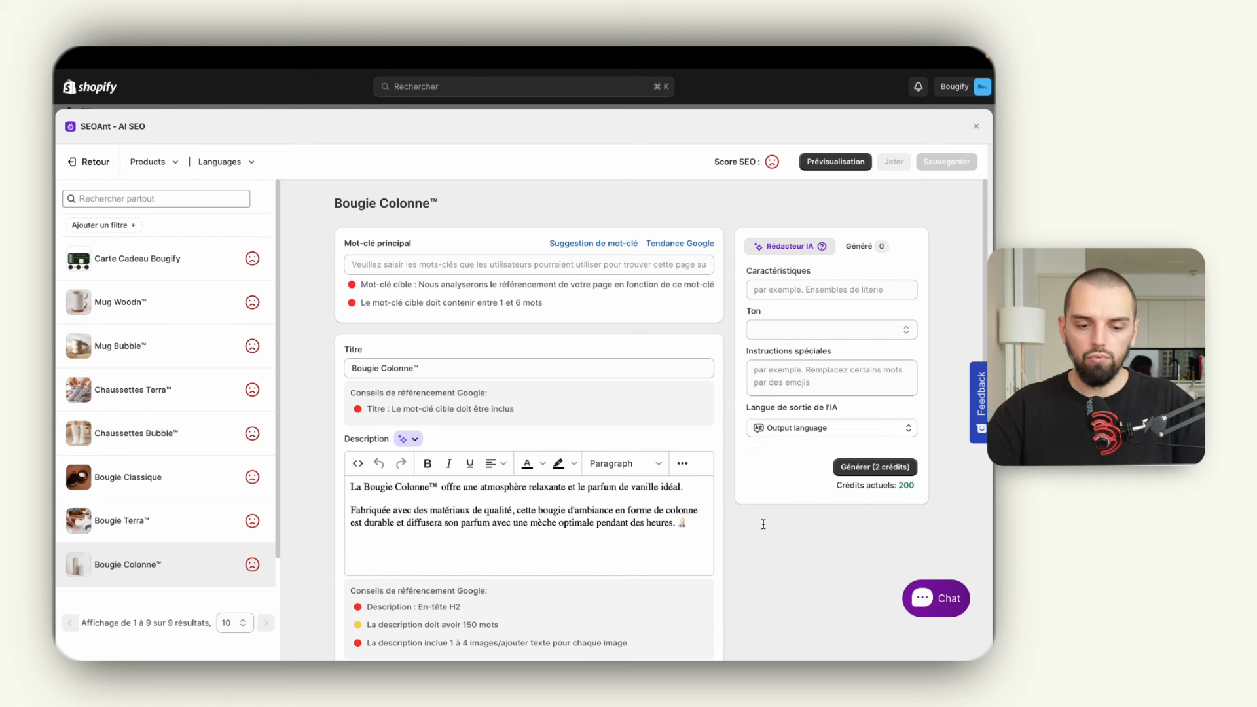
click(472, 267)
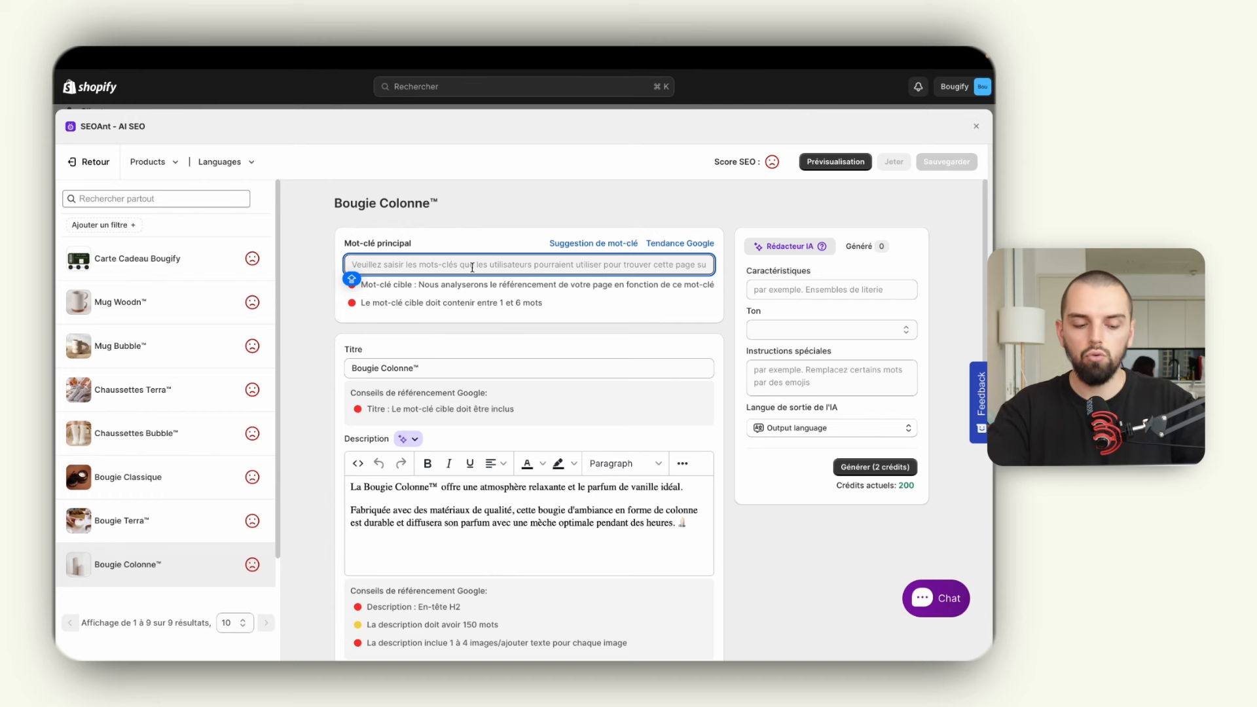
text(bougie)
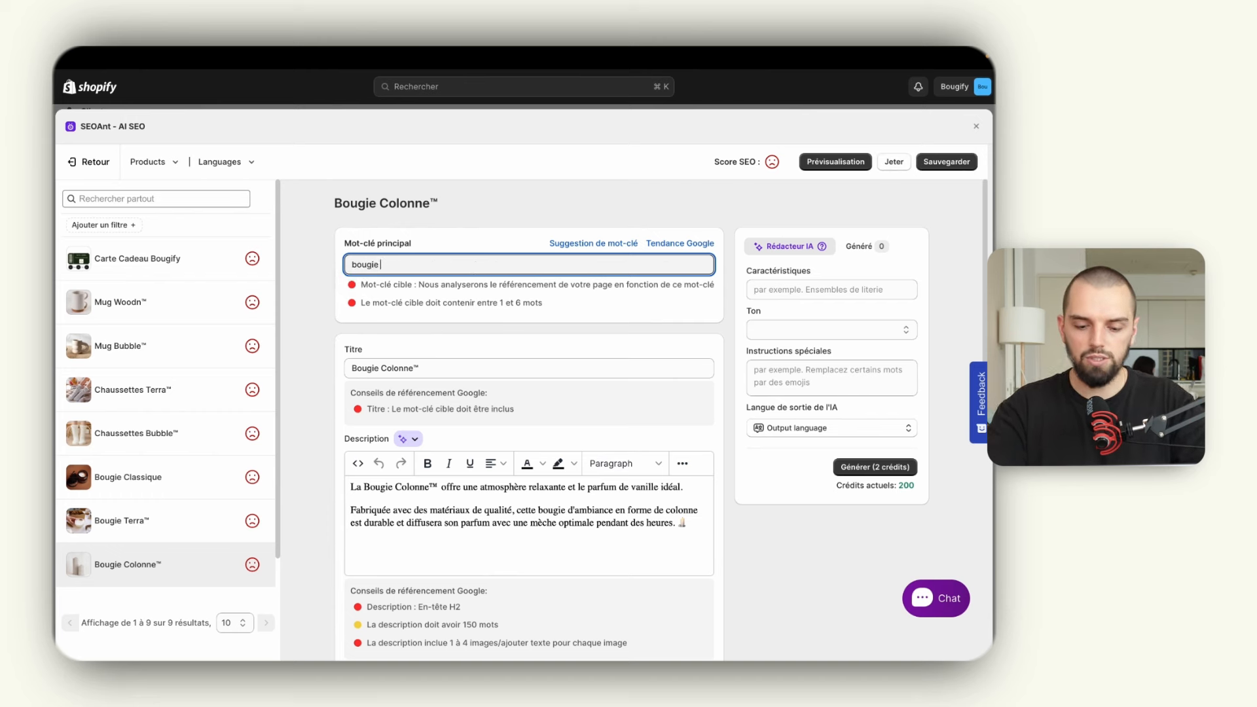
text( sent)
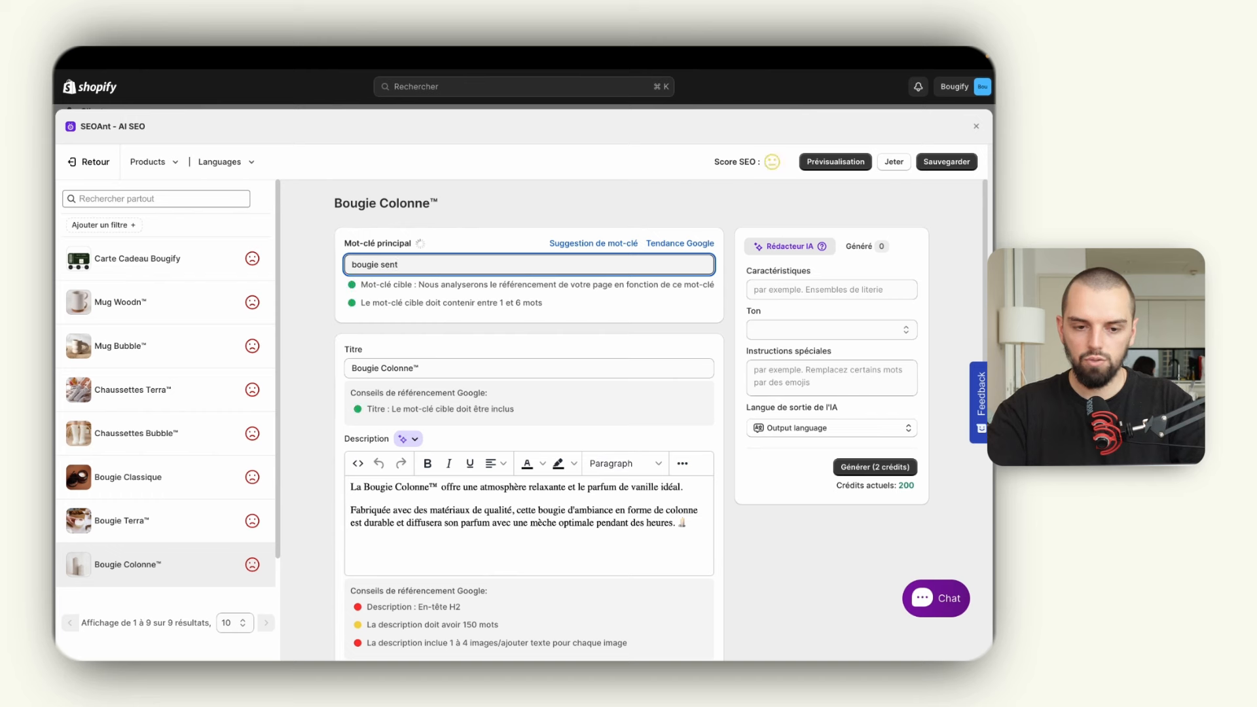
text(eur vanille)
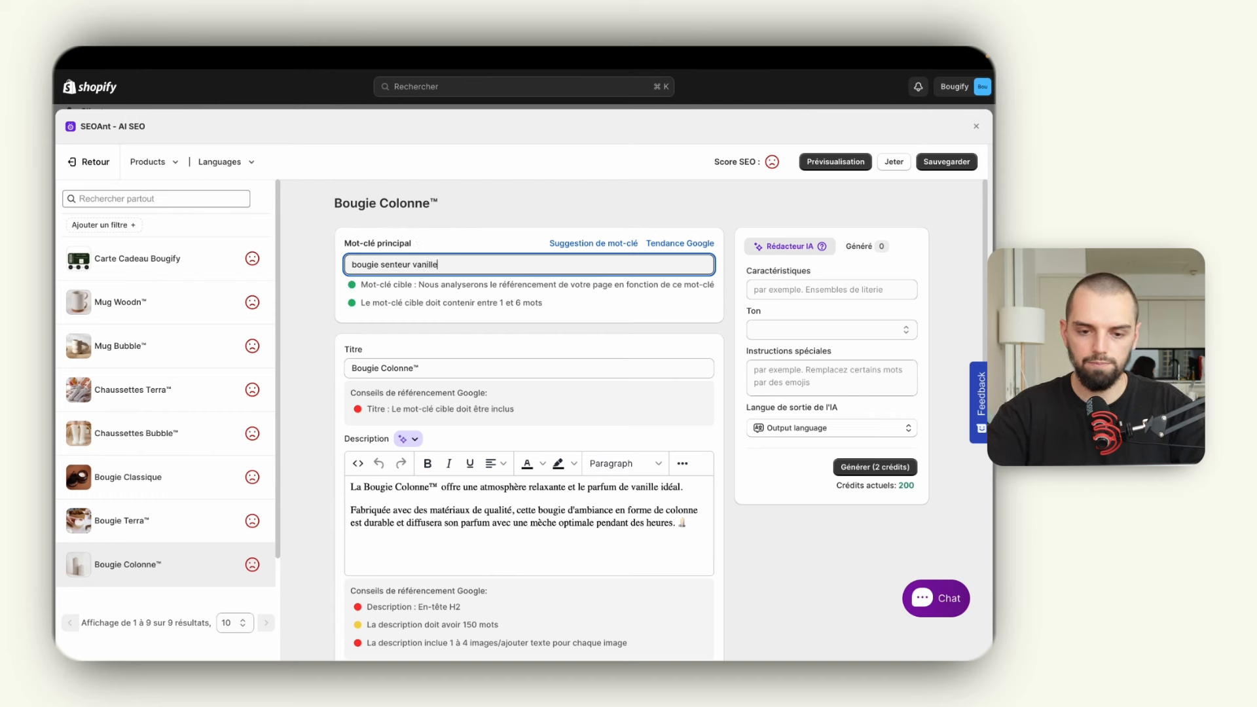
click(501, 219)
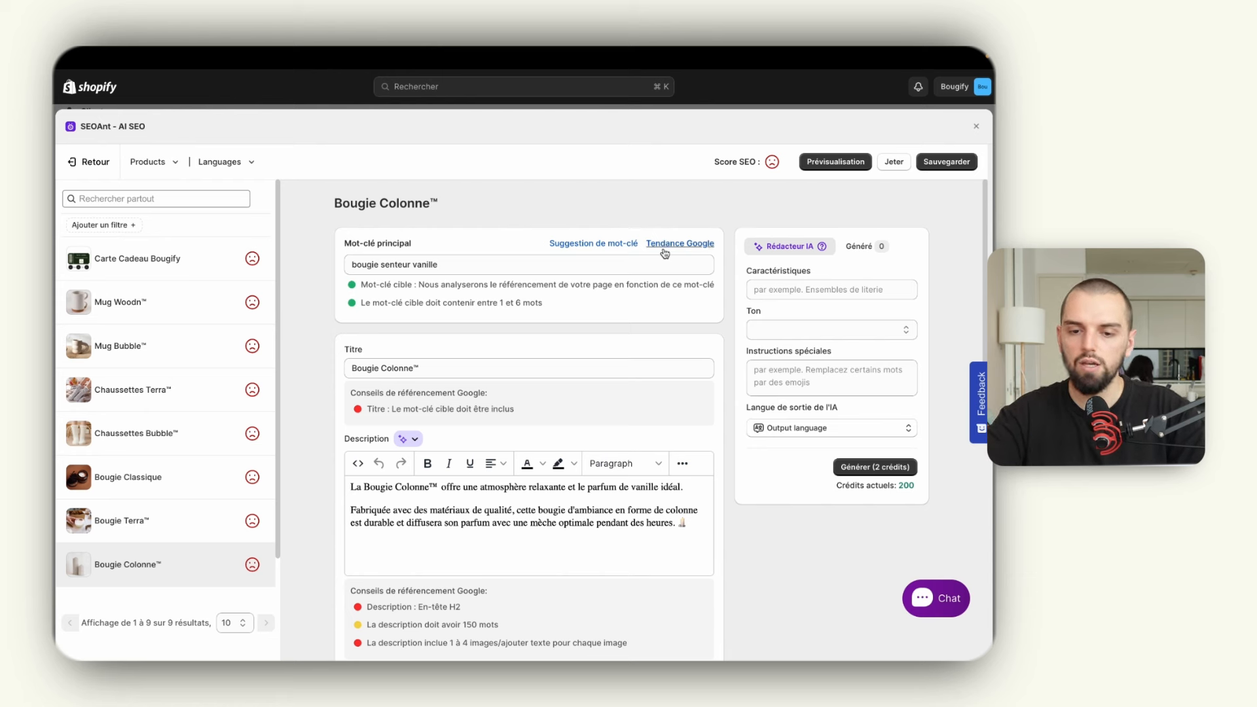
mouse_move(584, 251)
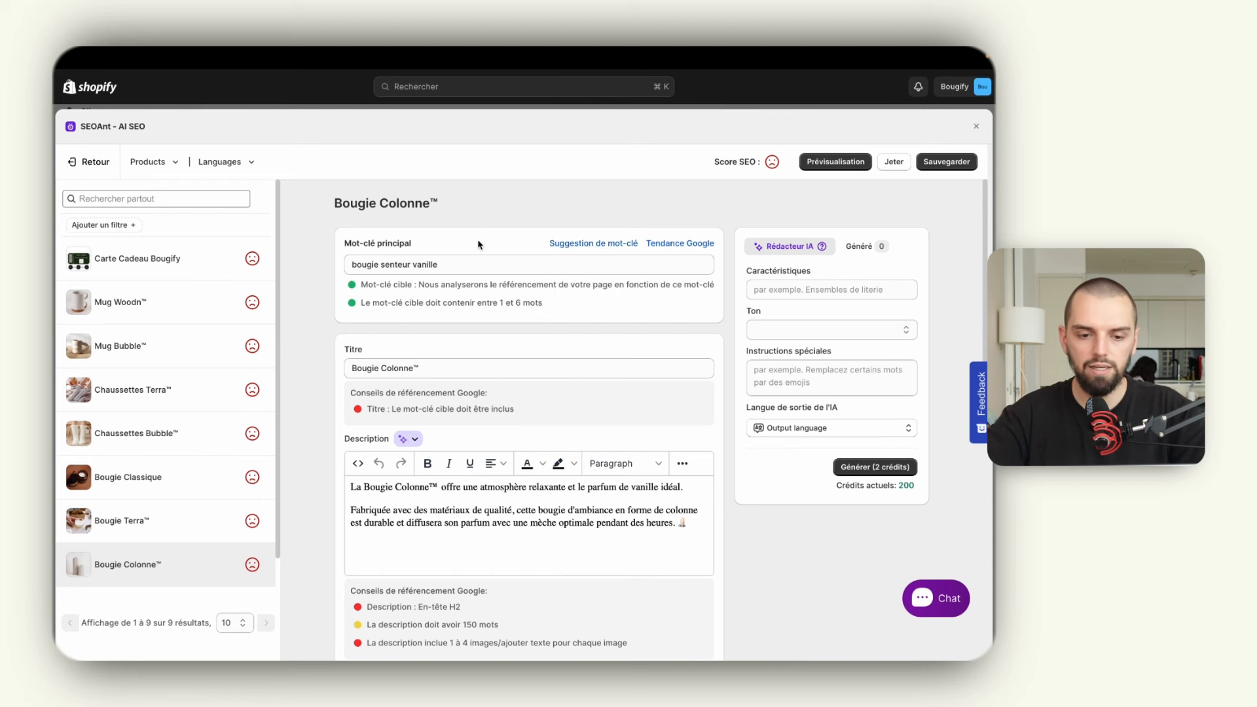
- Change the product title to "Bougie senteur vanille Colonne™"
scroll(478, 245, down, 1)
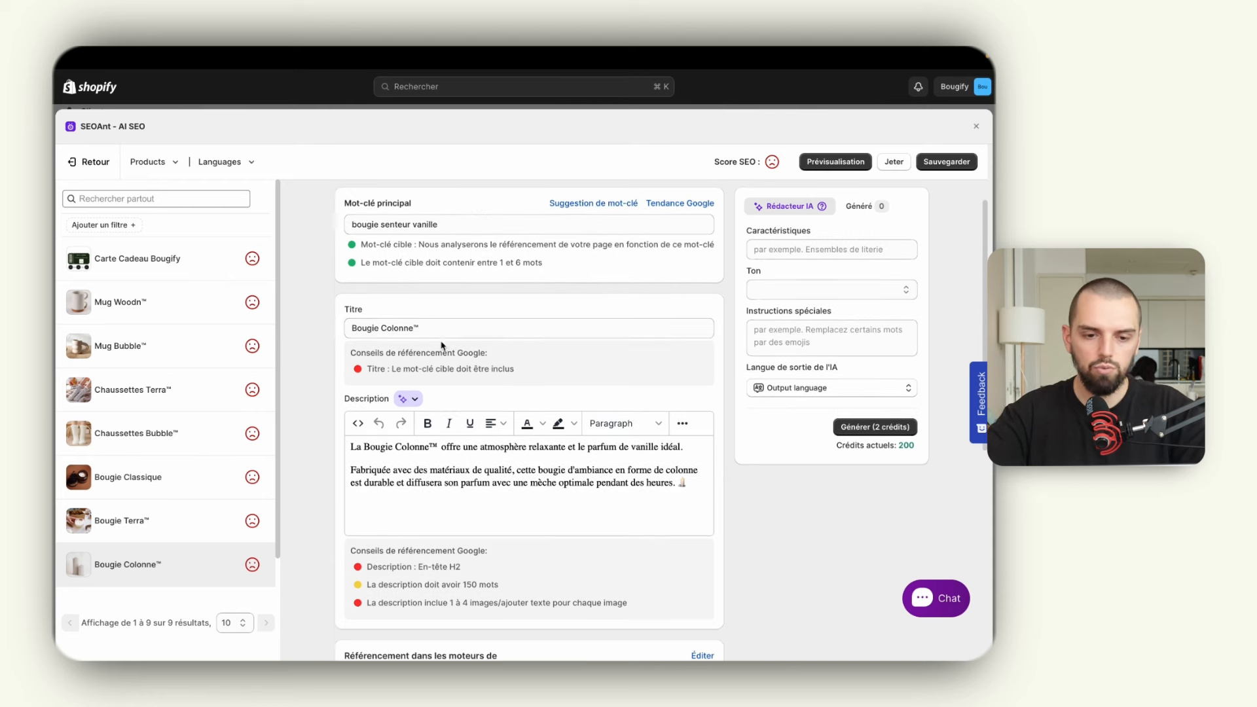
click(383, 328)
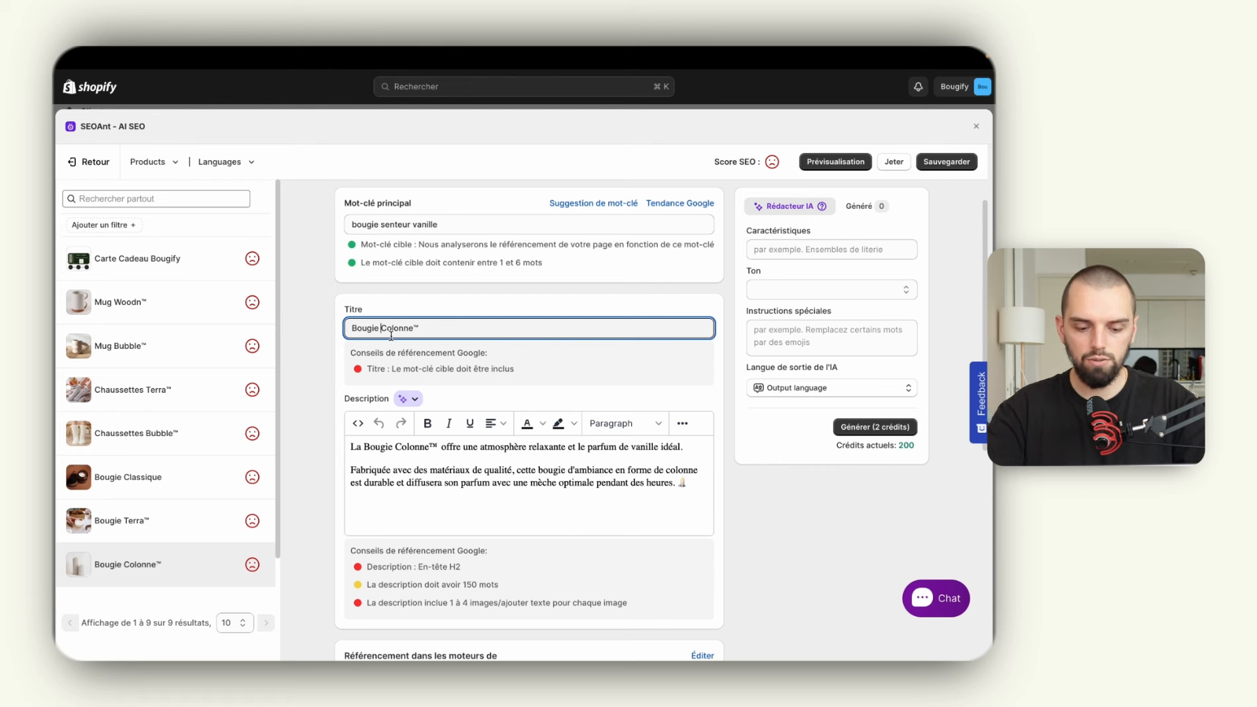
text(senteur van)
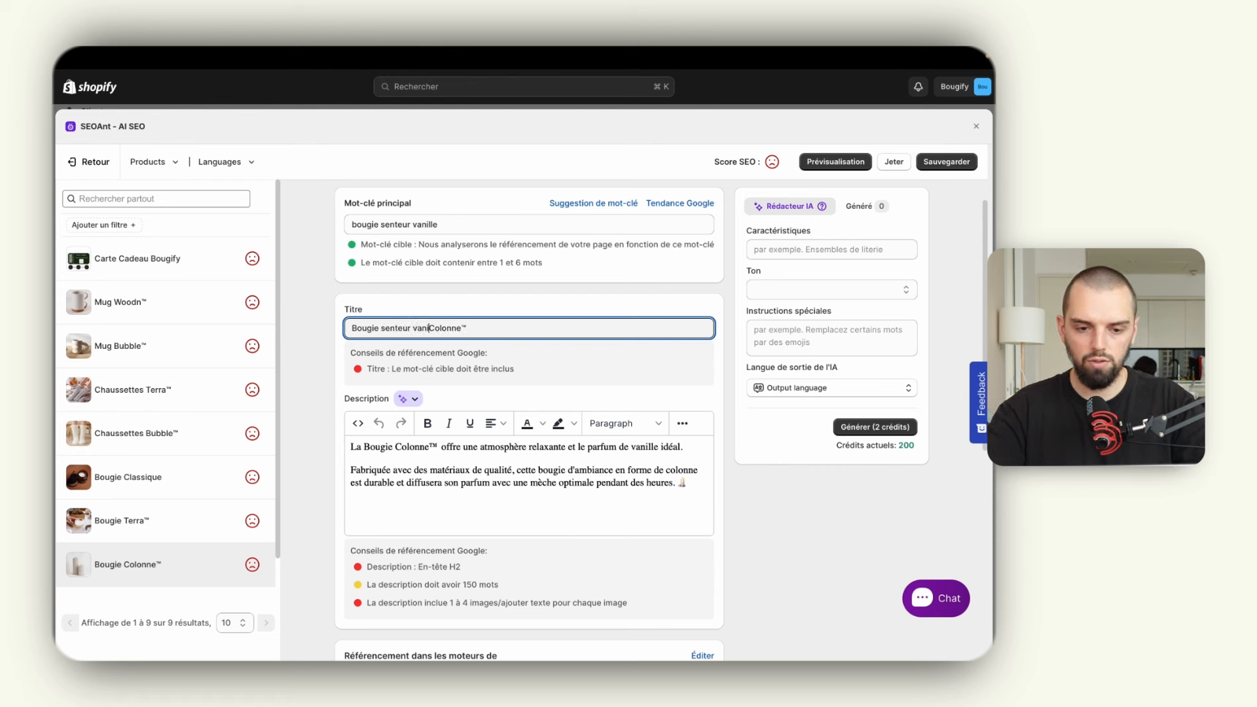
text(ille)
click(434, 302)
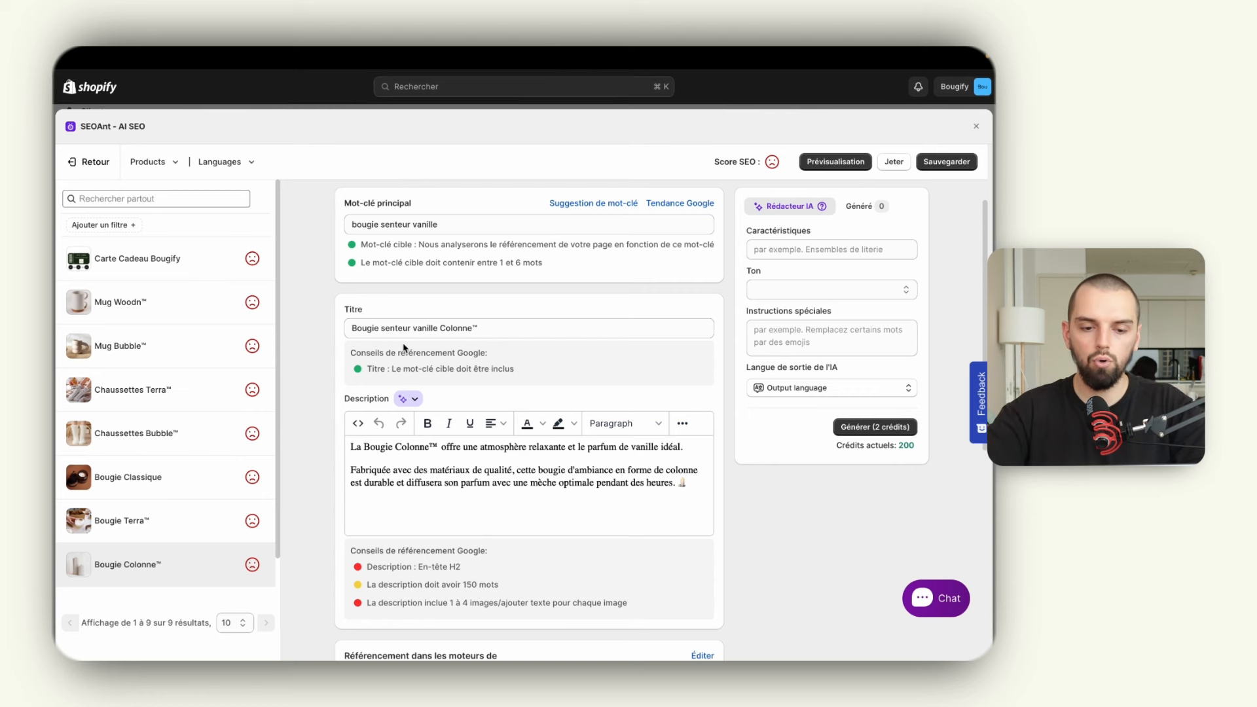
- Insert "senteur vanille" before "Colonne™" in the first sentence of the product description
scroll(404, 348, down, 3)
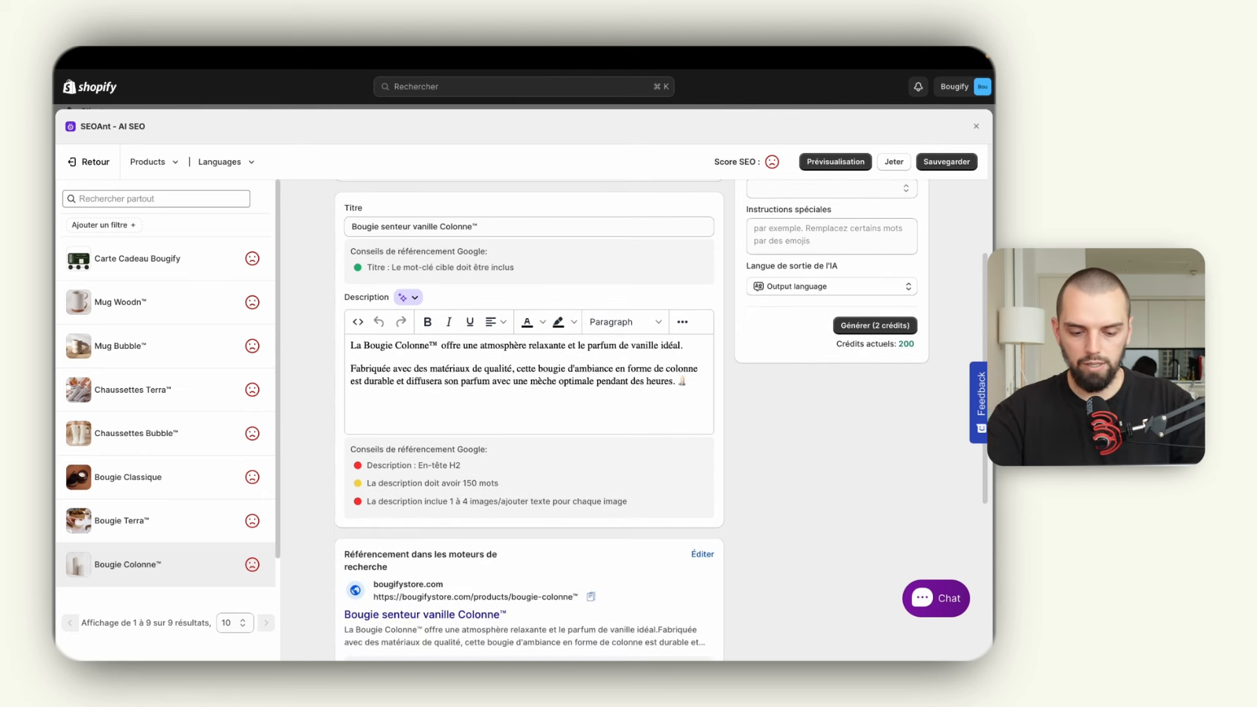
text(senteur vani)
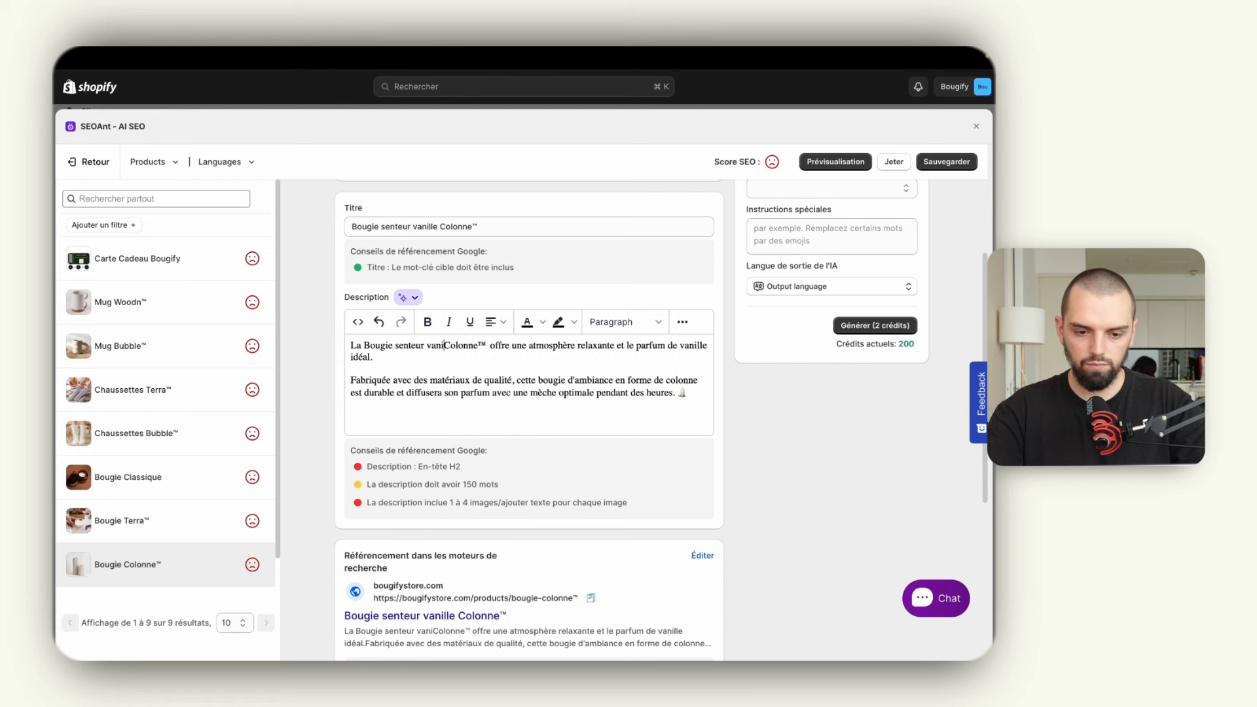
text(lle)
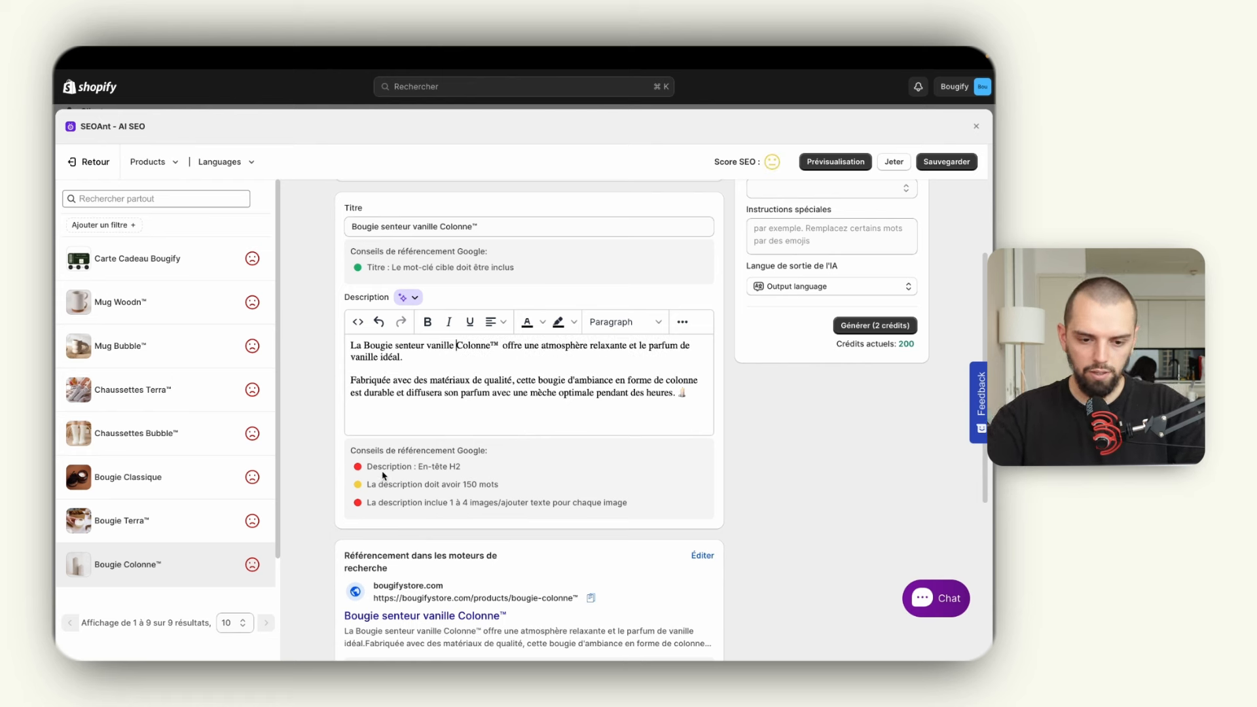
- Add the line "Bougie Senteur Vanille" at the start of the description and format it as Heading 2
click(350, 346)
key(Return)
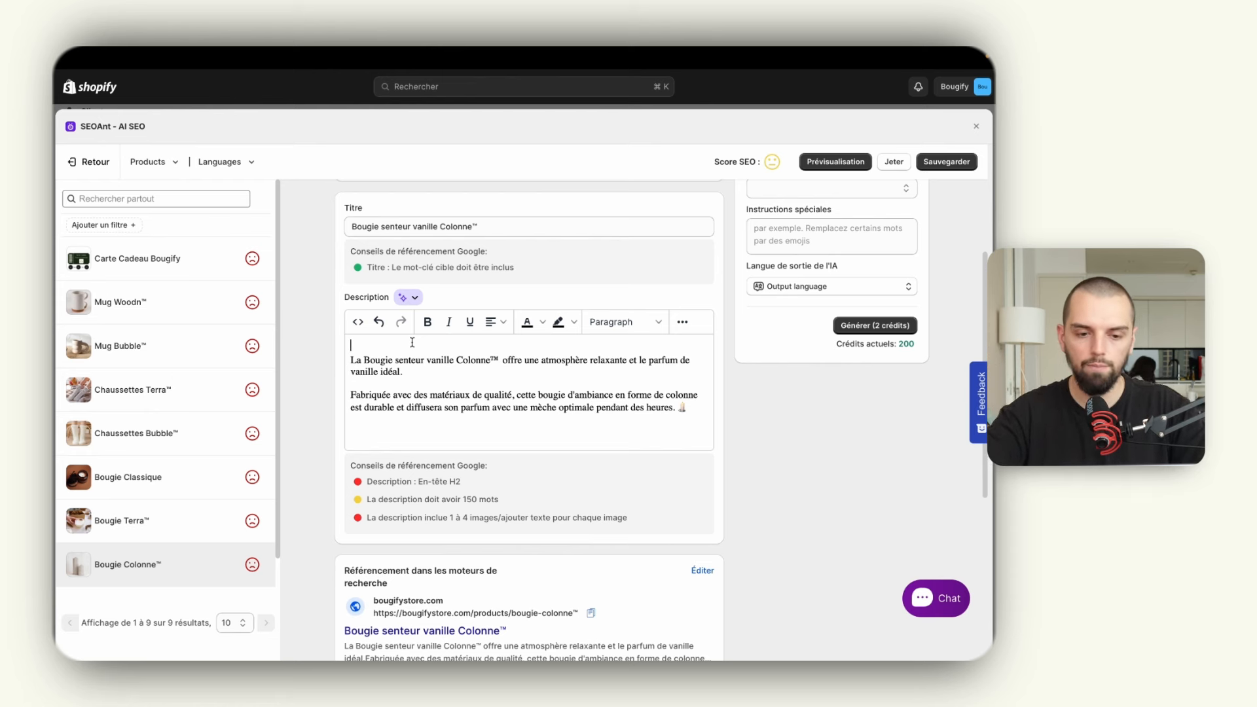
text(Bougie )
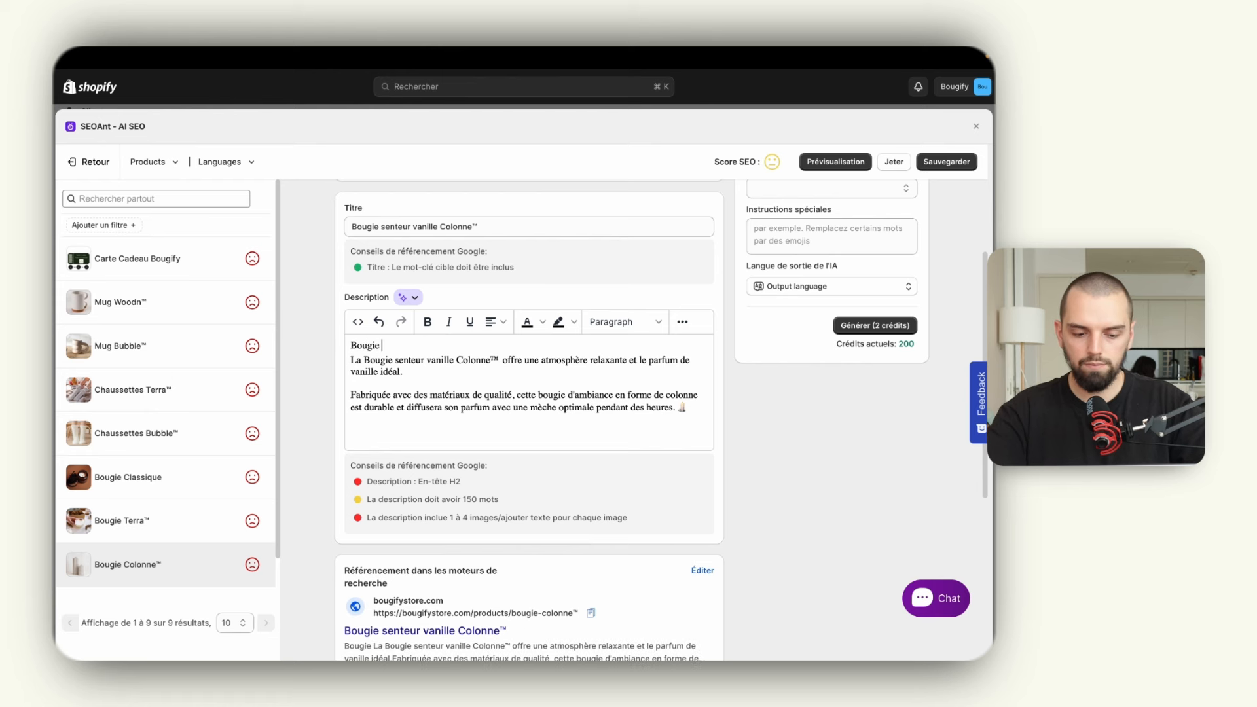
text(Senteur )
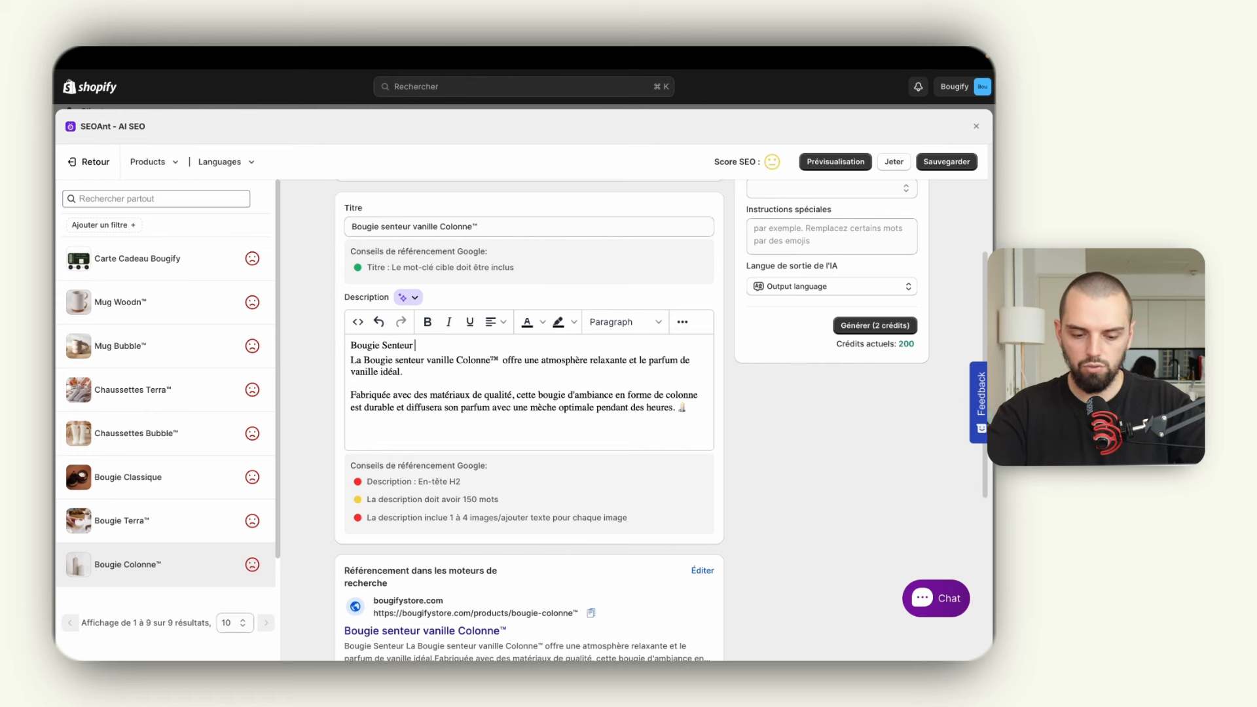
text(Vanille)
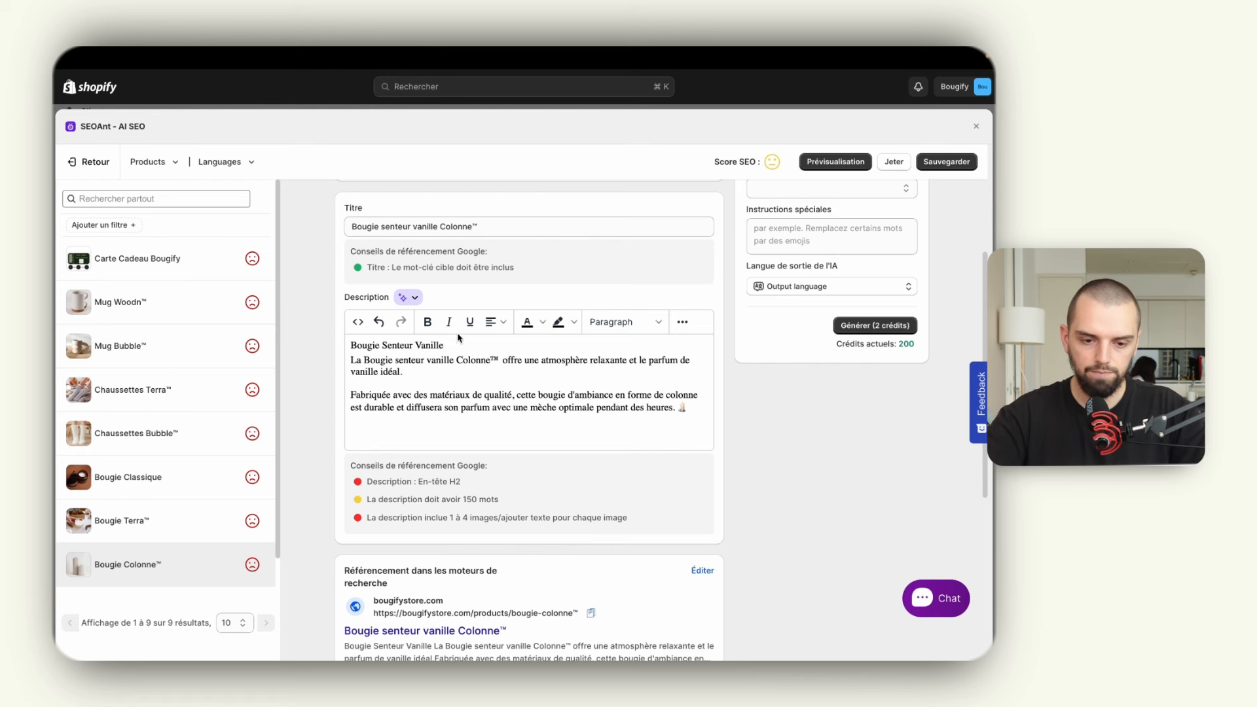
drag(445, 345, 350, 346)
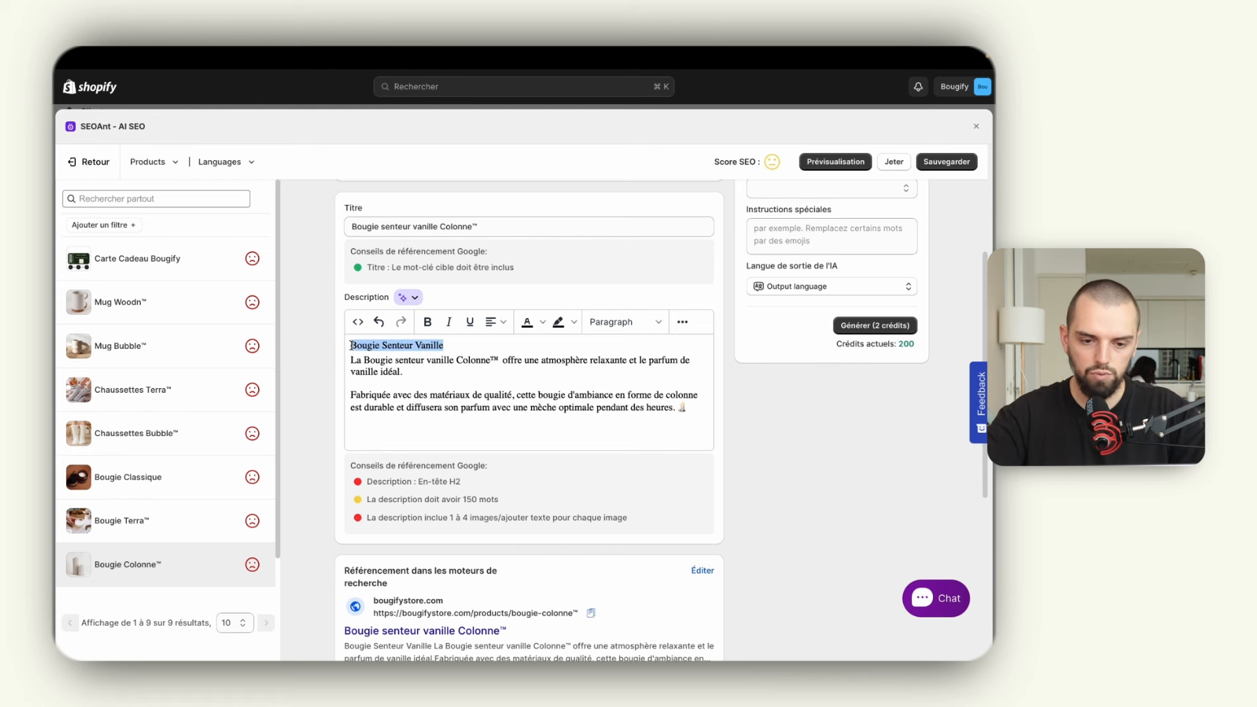
click(603, 329)
click(629, 385)
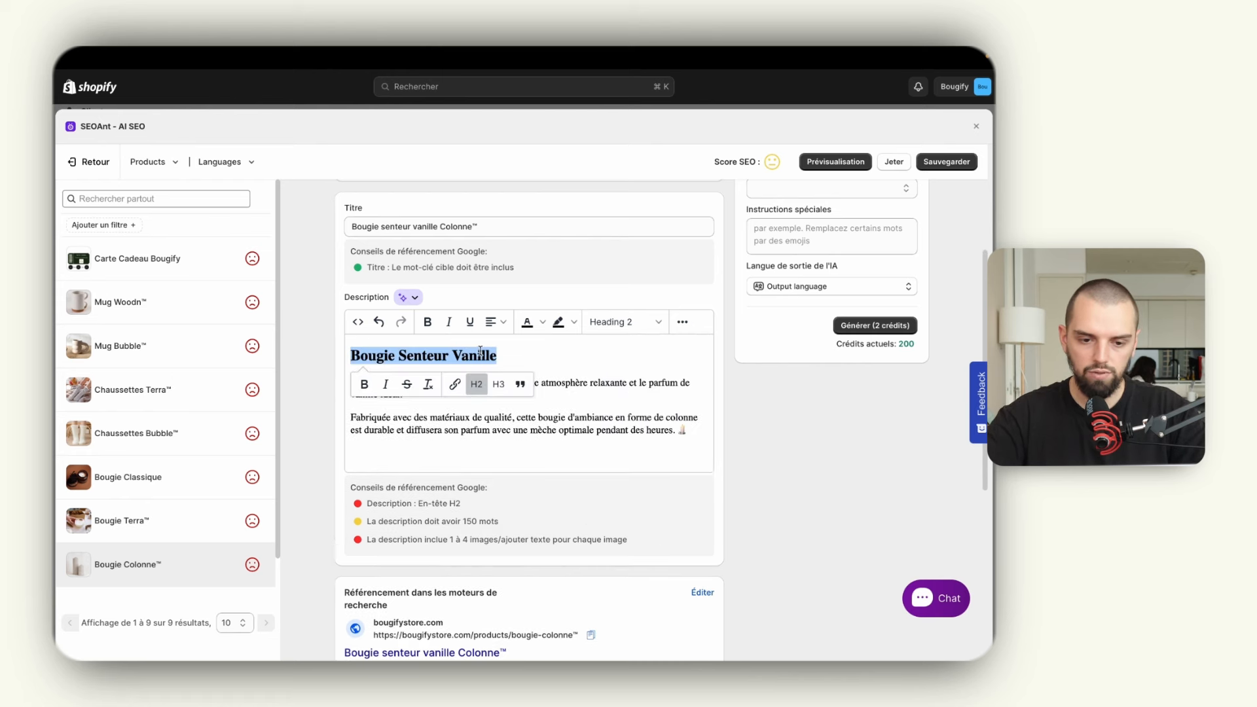
click(480, 352)
click(513, 360)
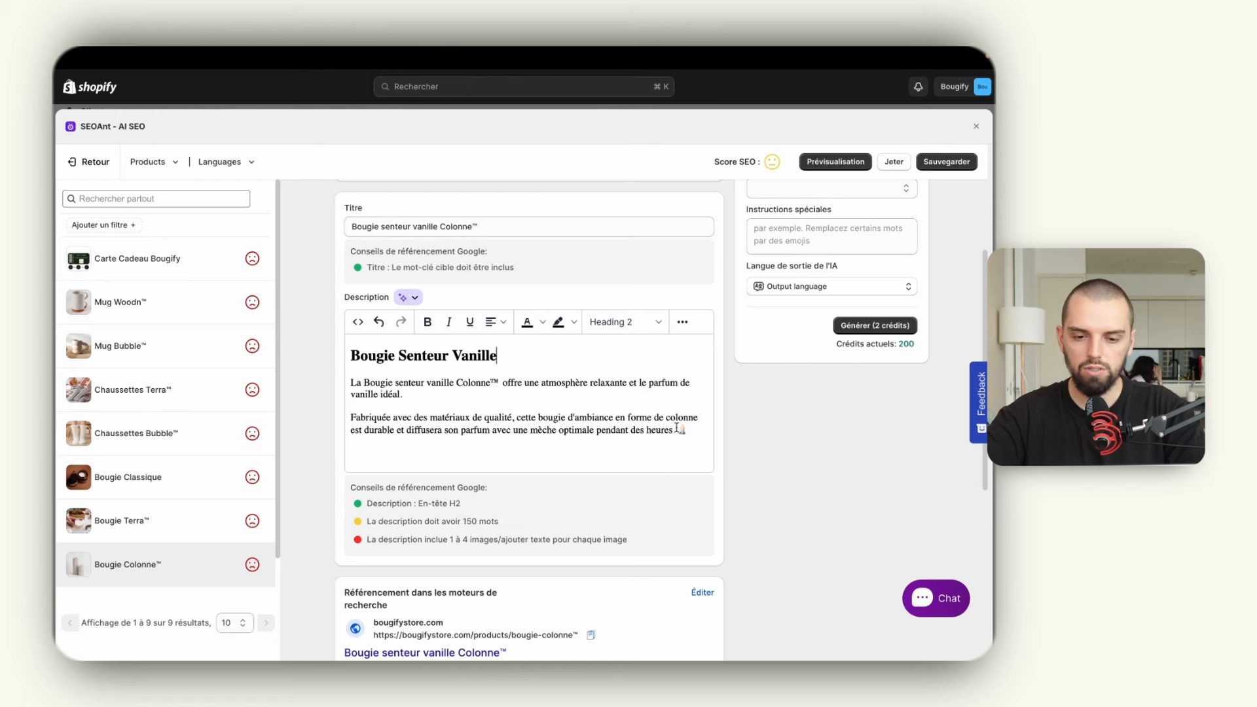
- Add the paragraph "Cette bougie senteur vanille va embaumer chacune de vos pièces pendan plus de 20h de combustion." after the description's first paragraph
click(442, 395)
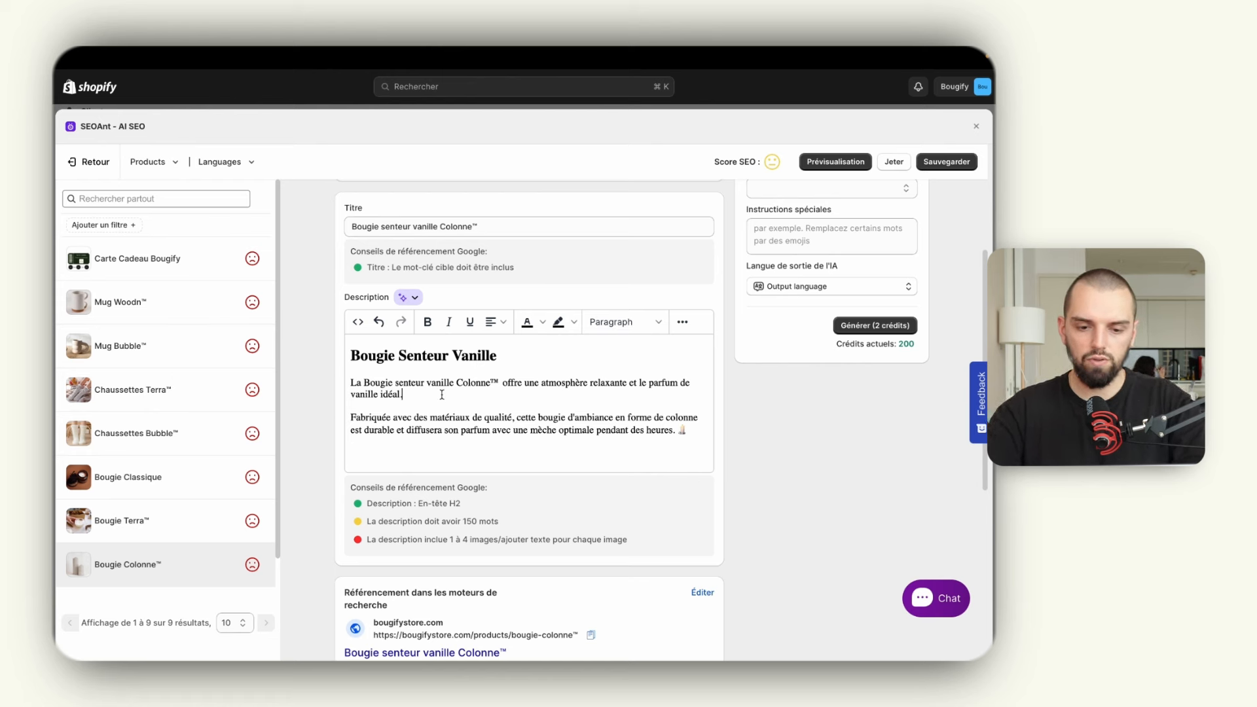
key(shift+Return)
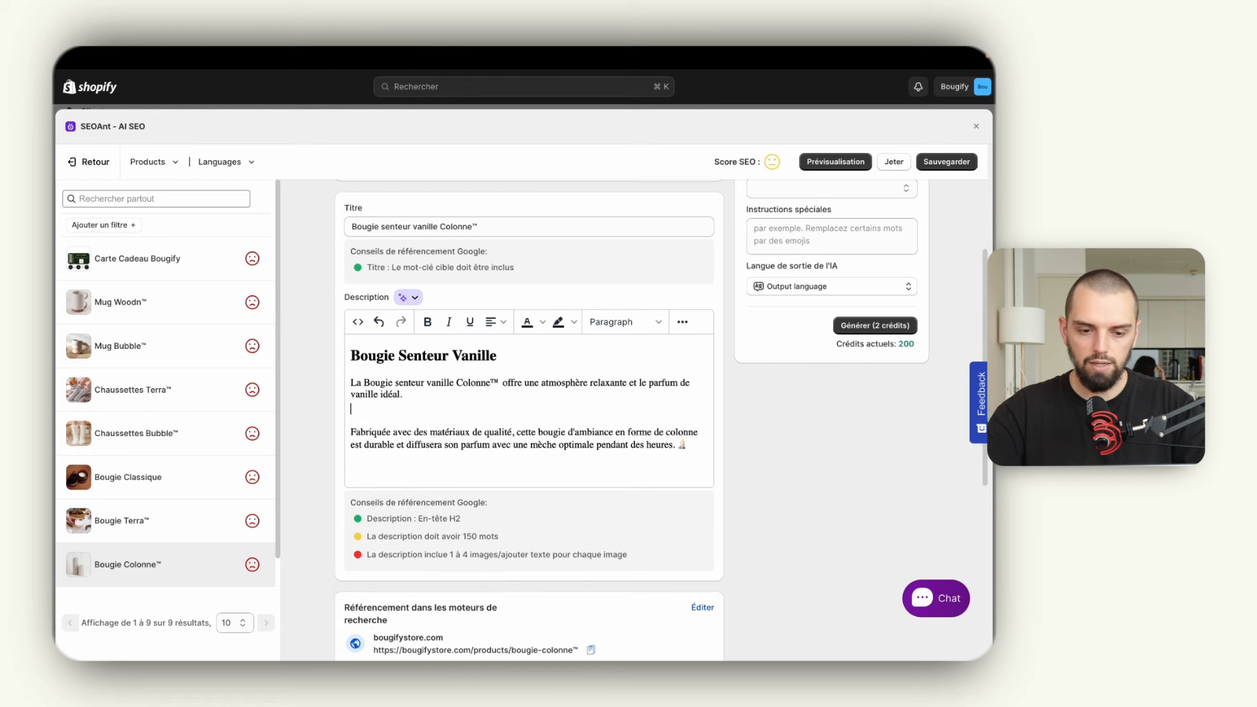
key(Return)
text(Cette)
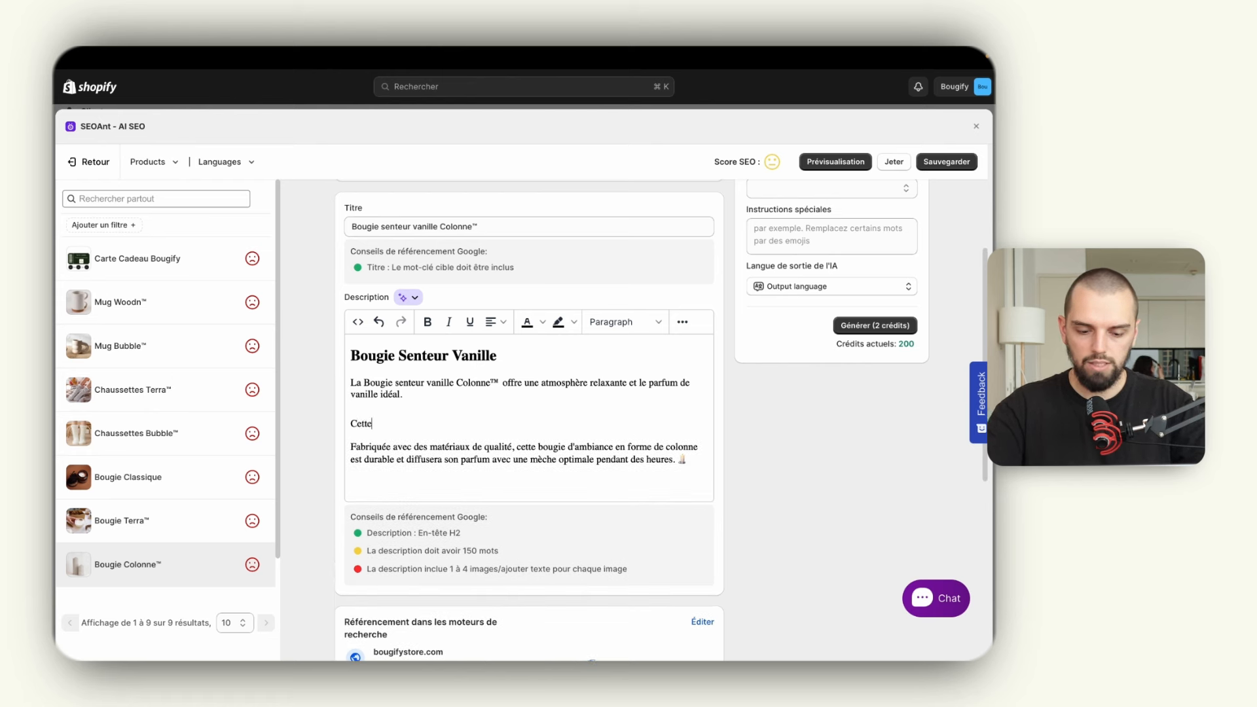
text( bougie senteur v)
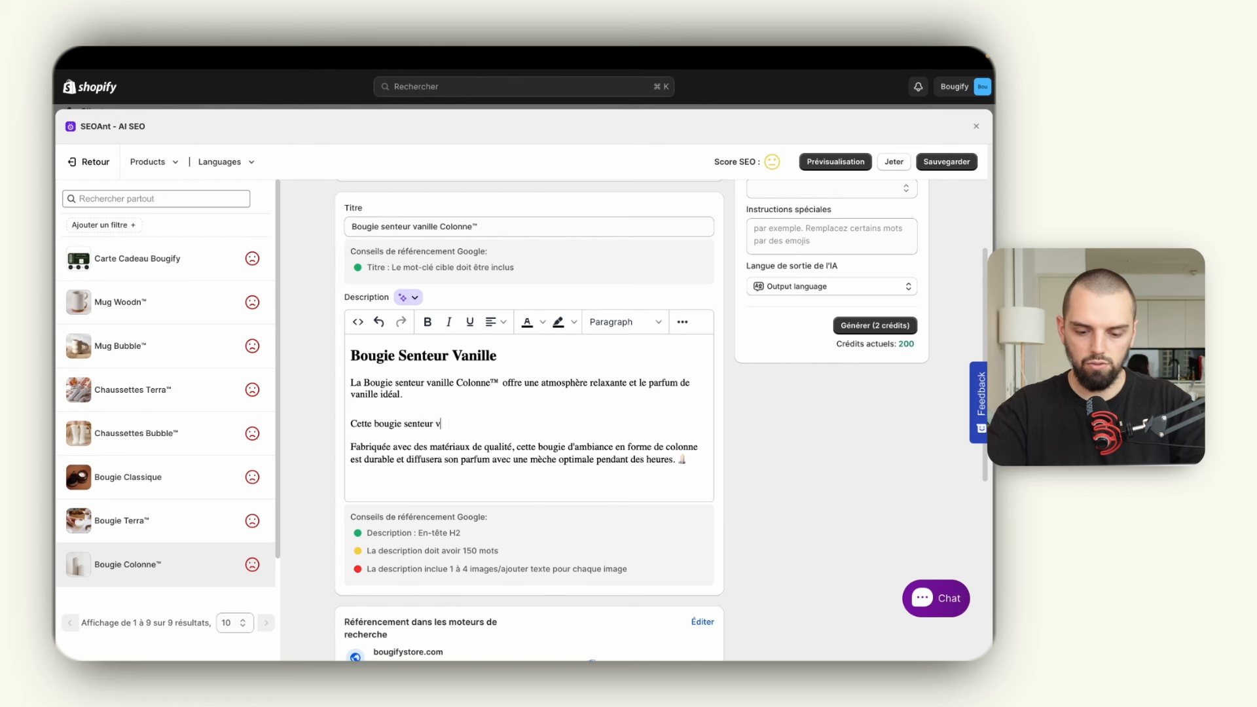
text(anille va )
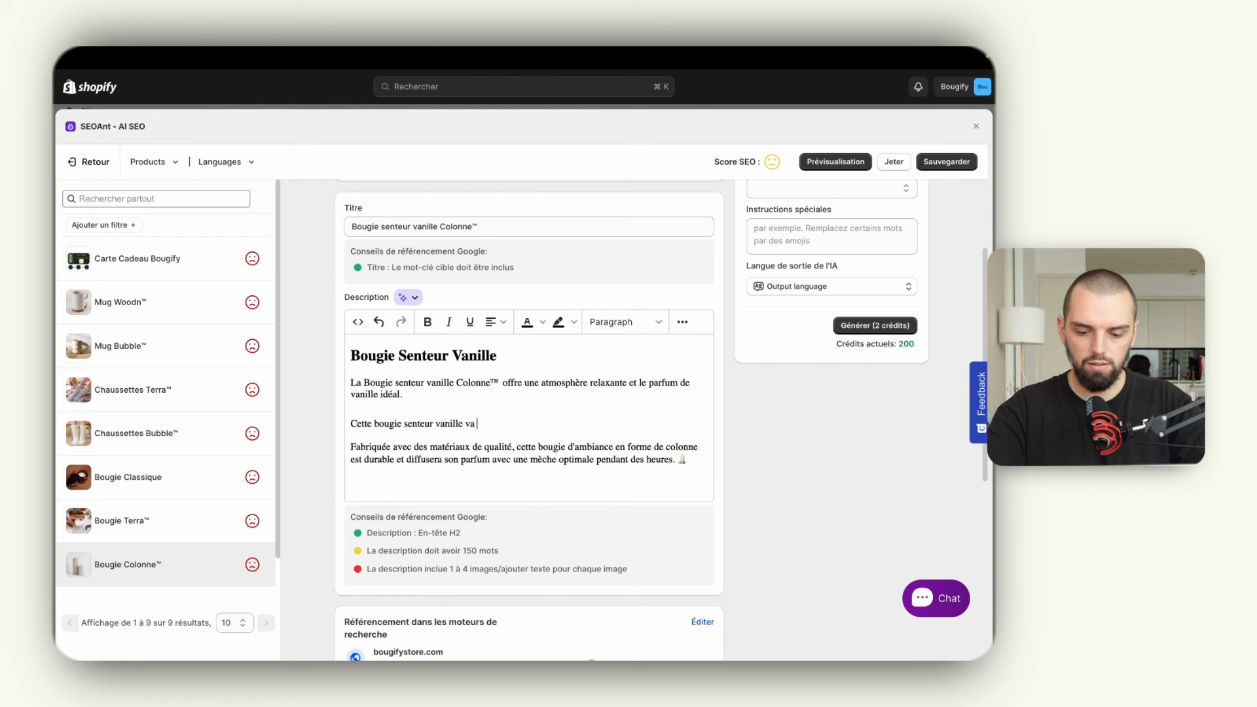
text(embaumer chac)
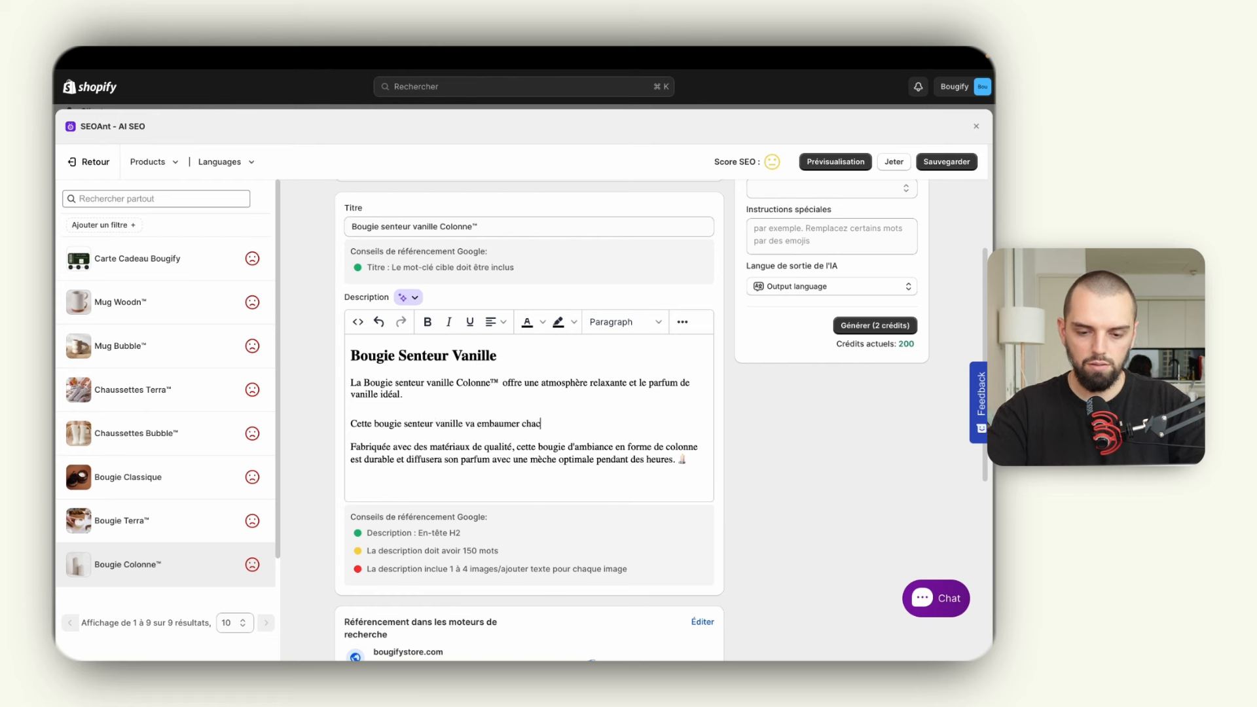
text(une de vos pièce)
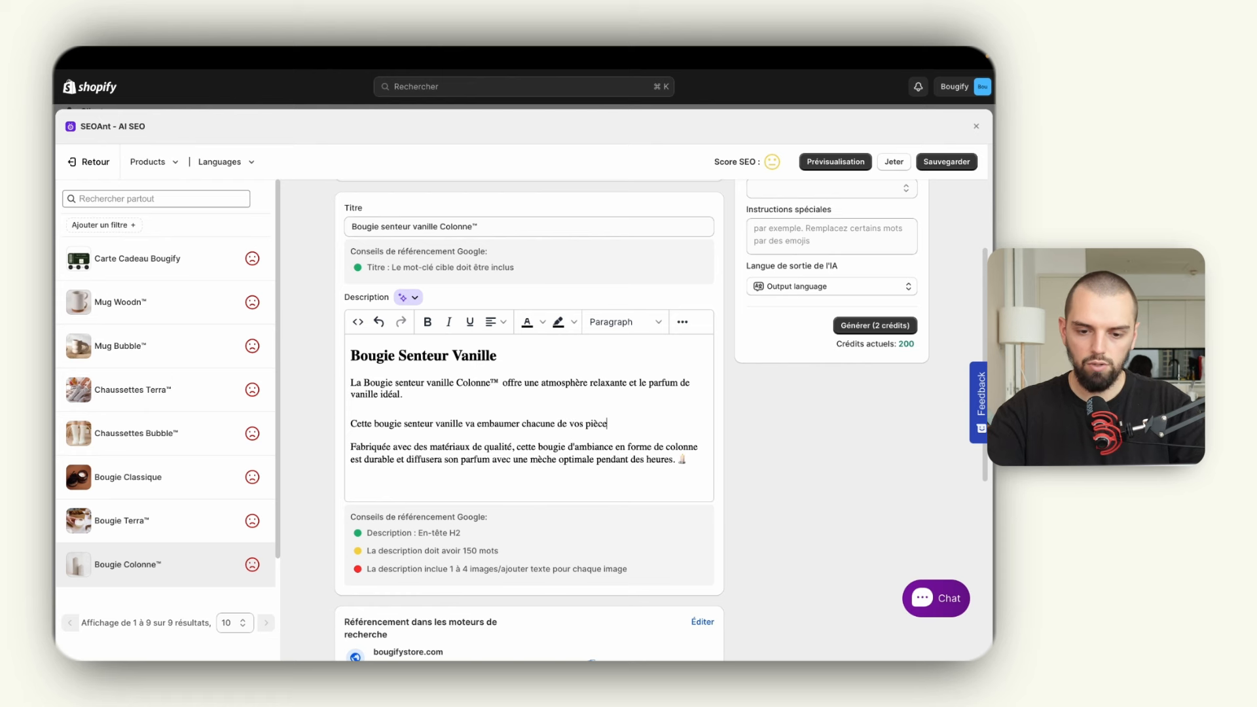
text(s pendan pl)
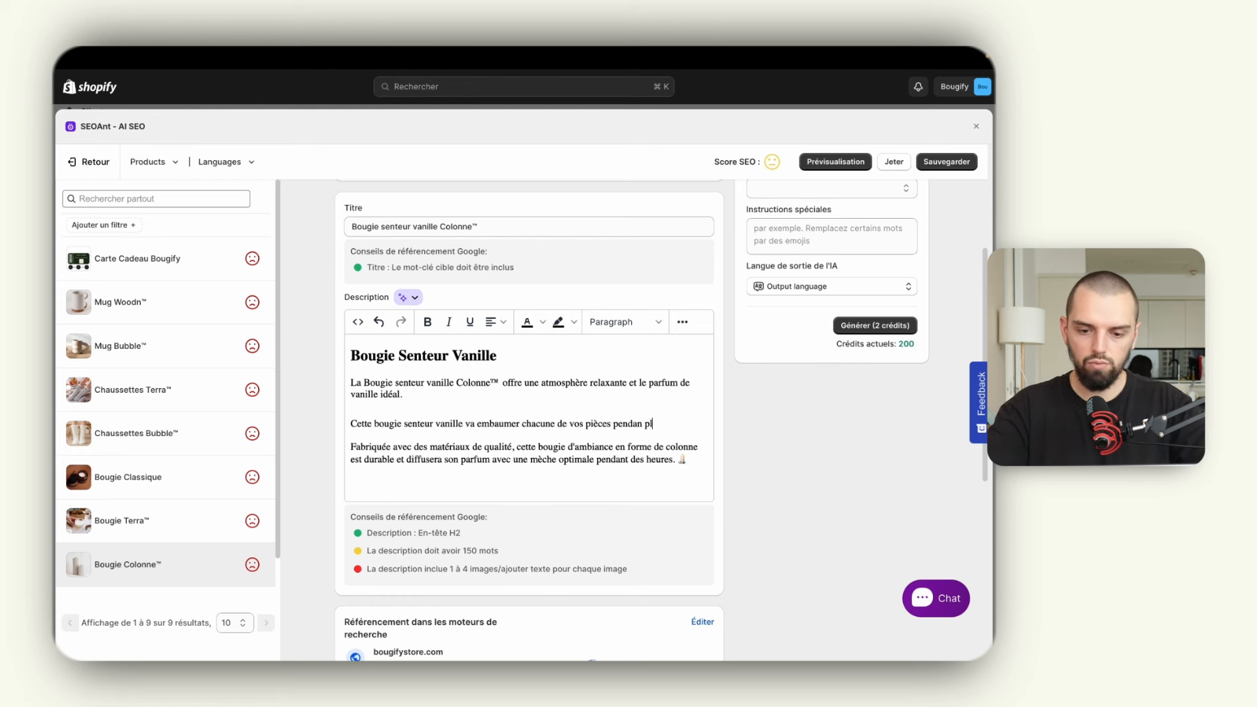
text(us de 2)
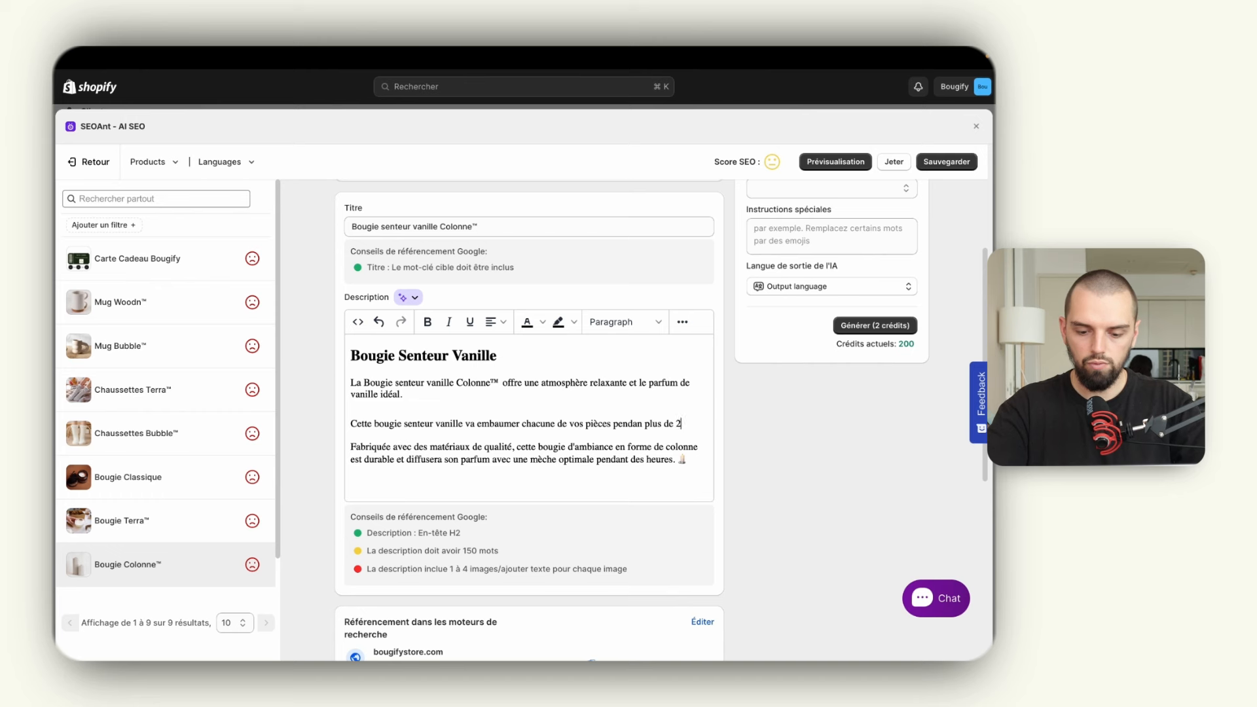
text(0h de )
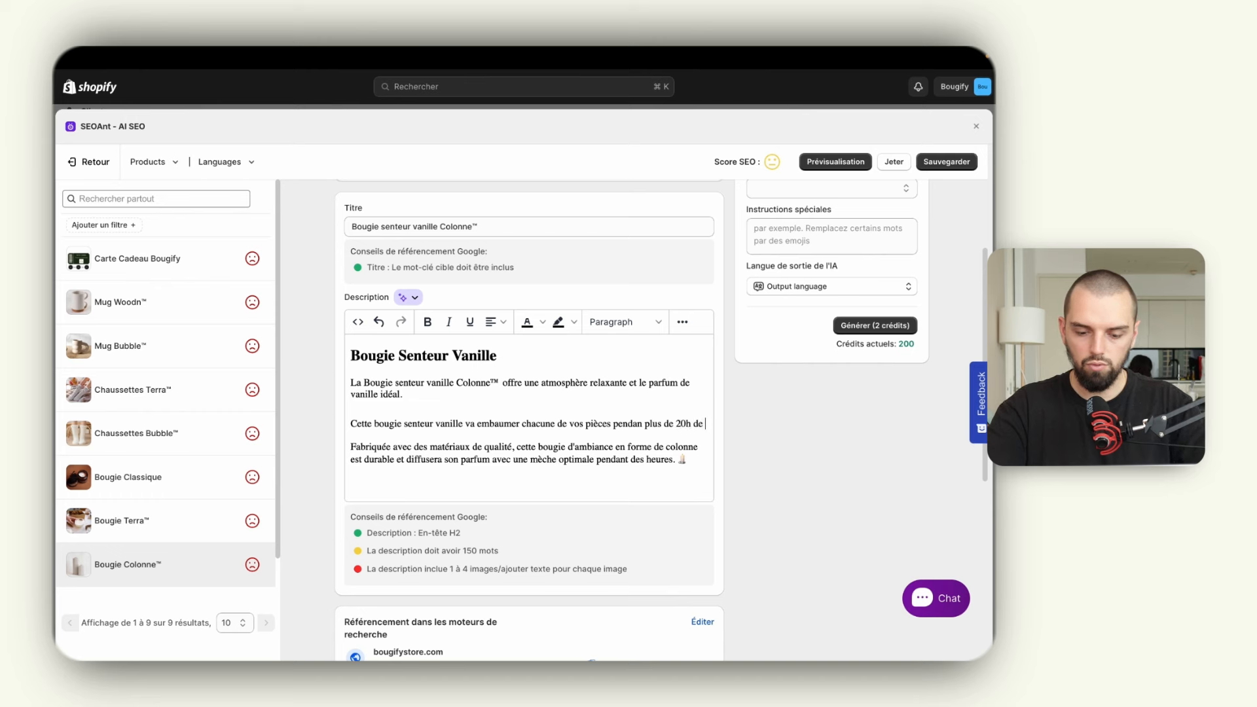
text(combustion)
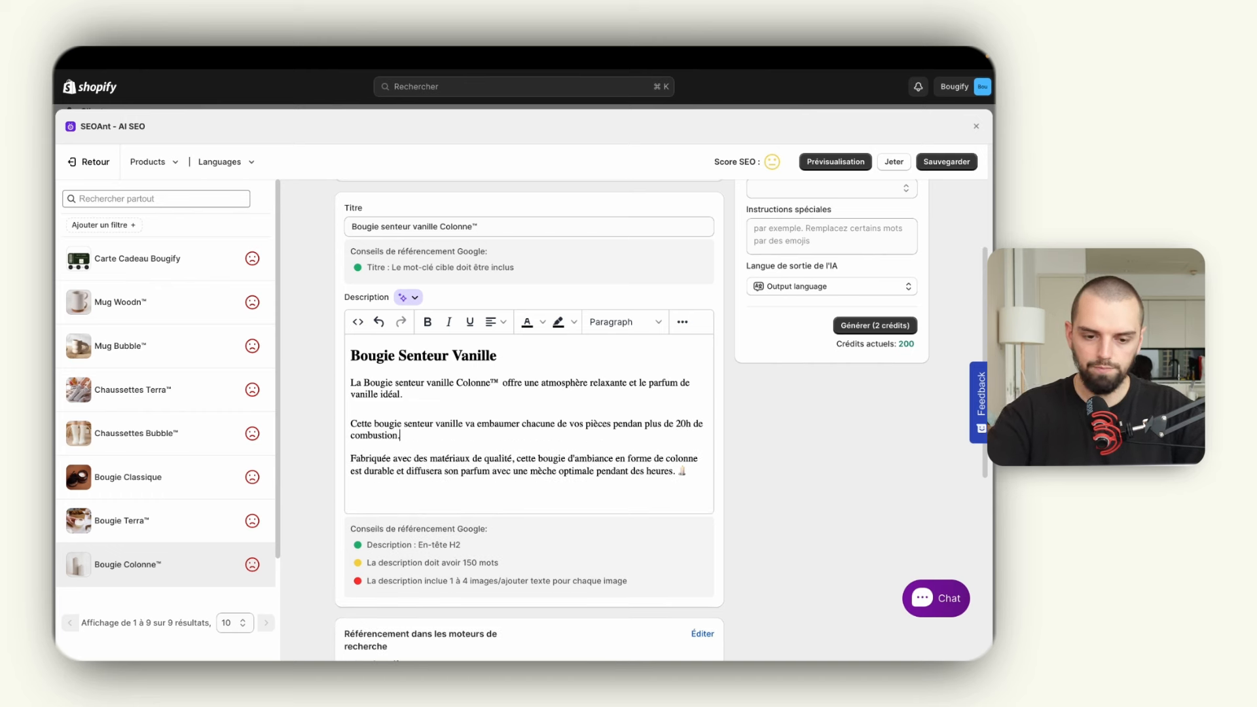
text(.)
- Add the paragraph "Notre processus de fabrication de la senteur vanille n'implique que des éléments naturels." below the burn-time paragraph
key(Return)
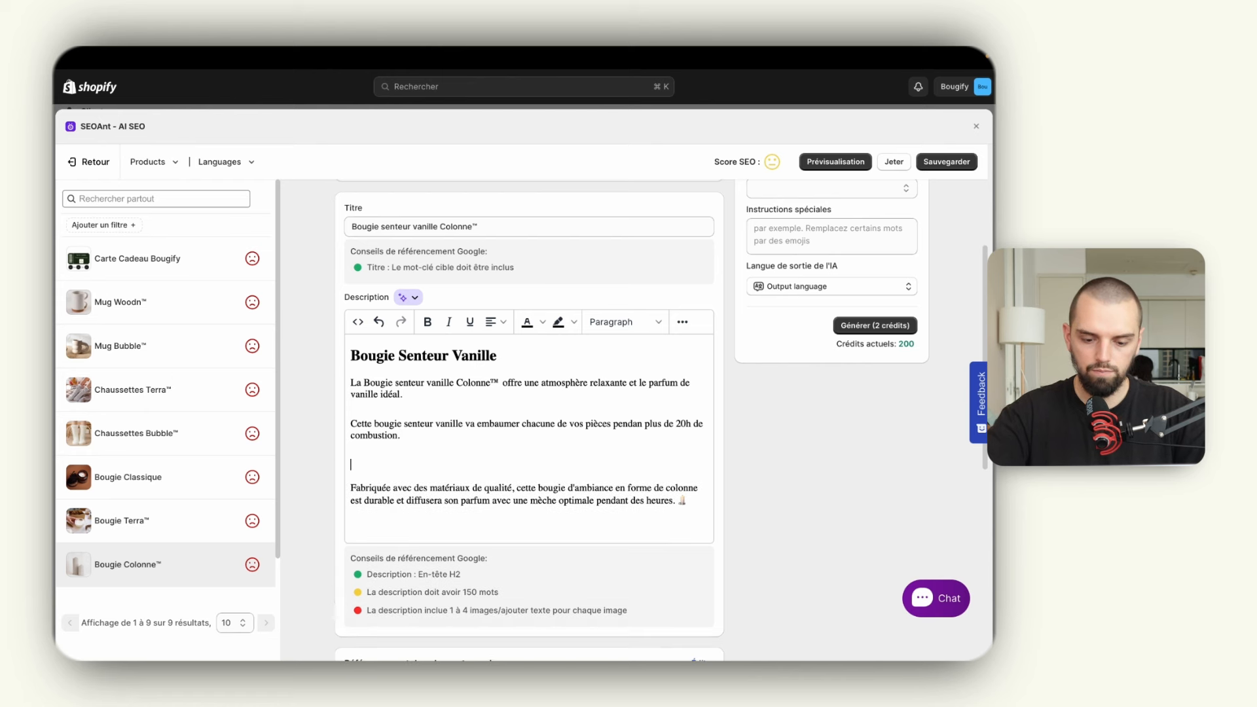
text(Notre proces)
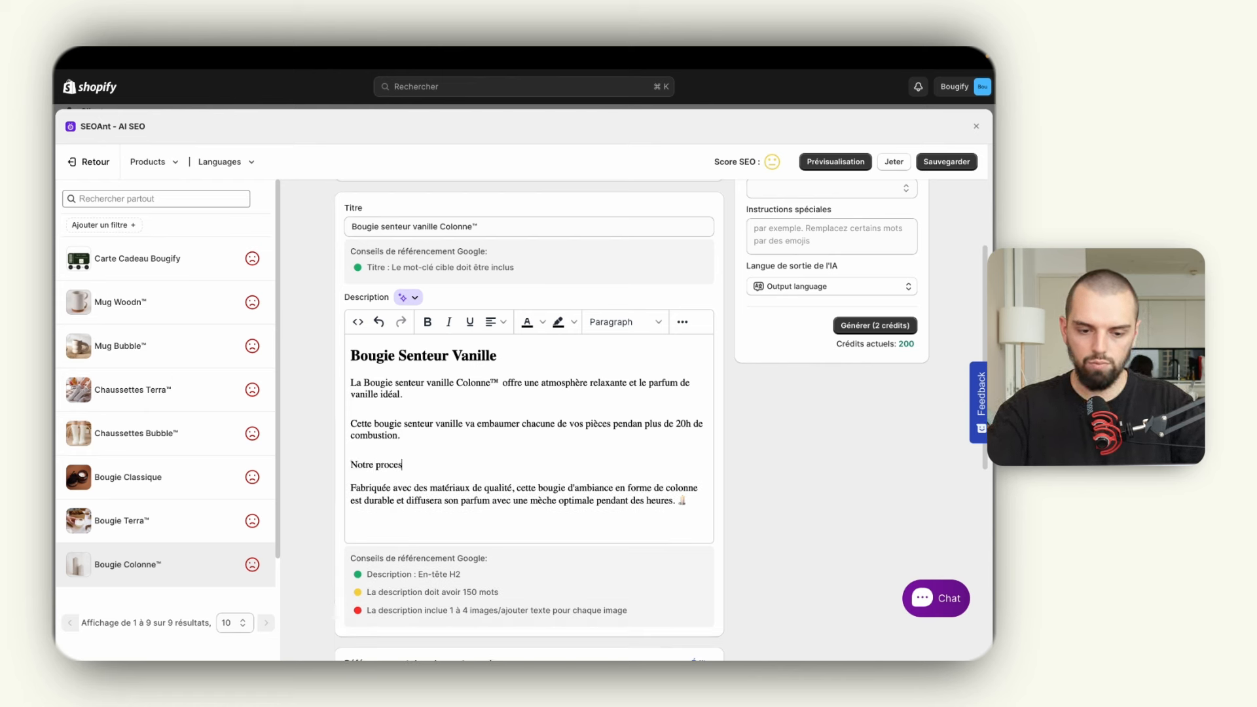
text(sus de facbriaction)
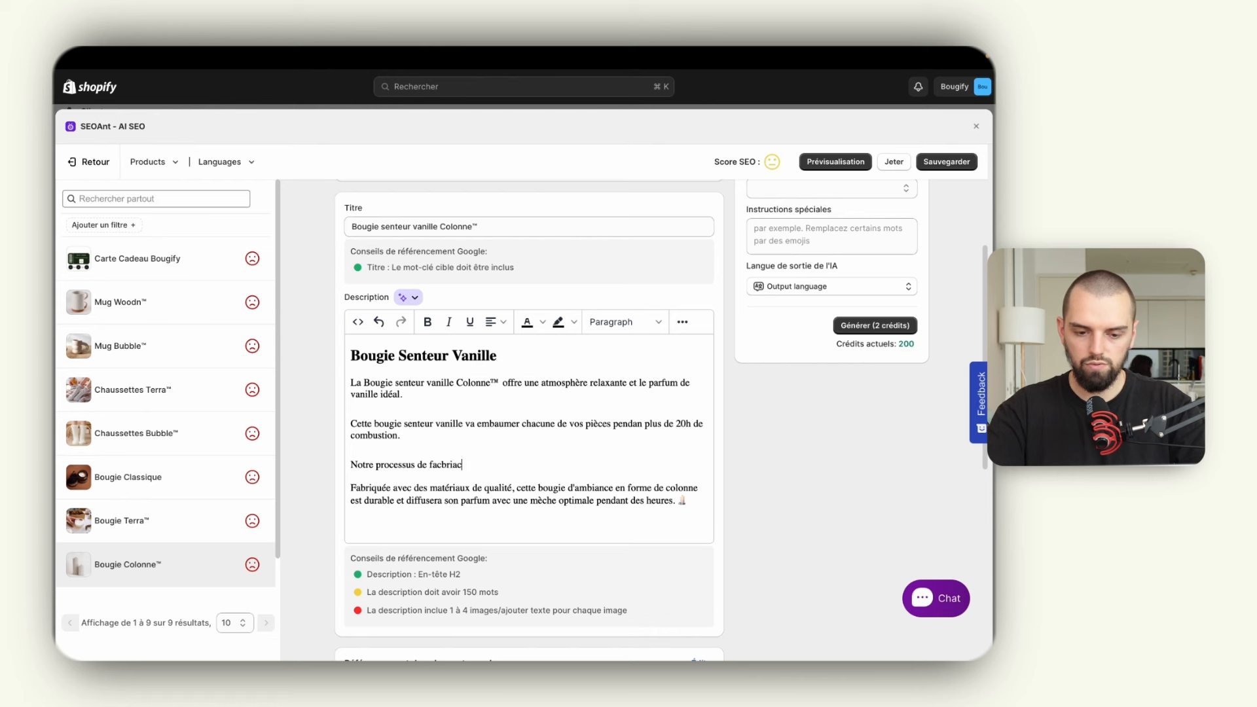
key(BackSpace)
key(BackSpace)
key(BackSpace)
key(BackSpace)
key(BackSpace)
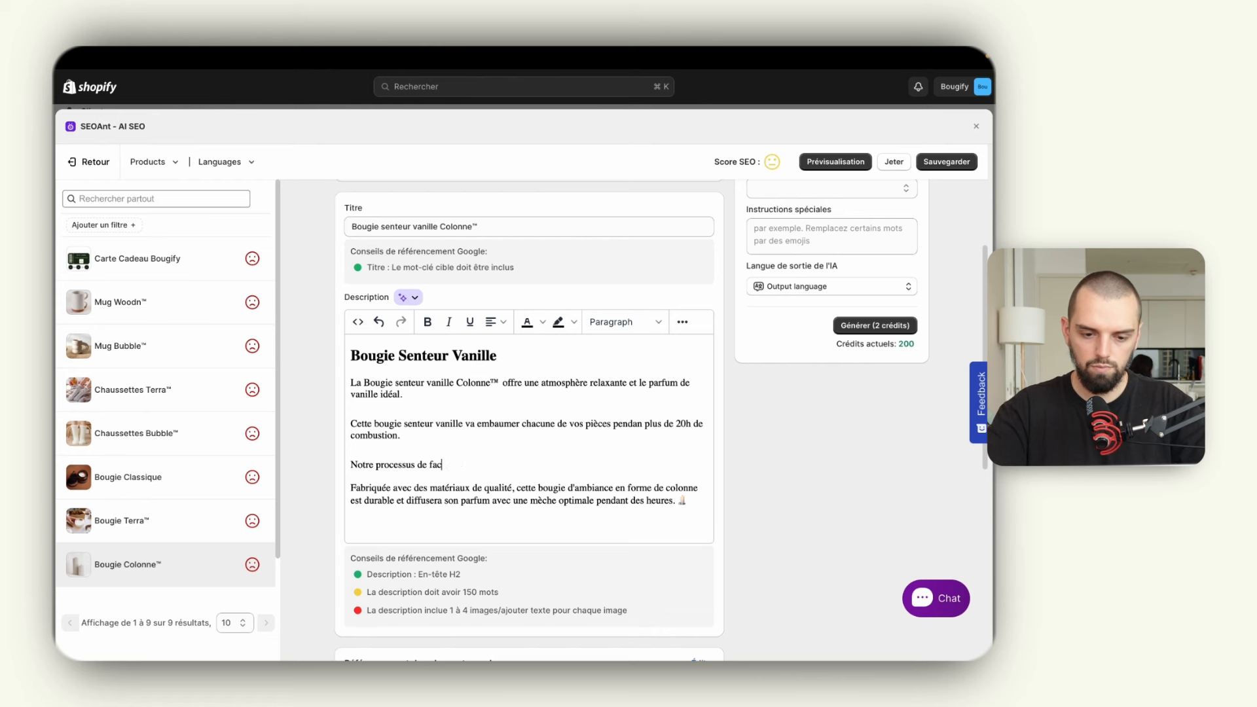
text(bricaiton)
key(BackSpace)
key(BackSpace)
key(BackSpace)
key(BackSpace)
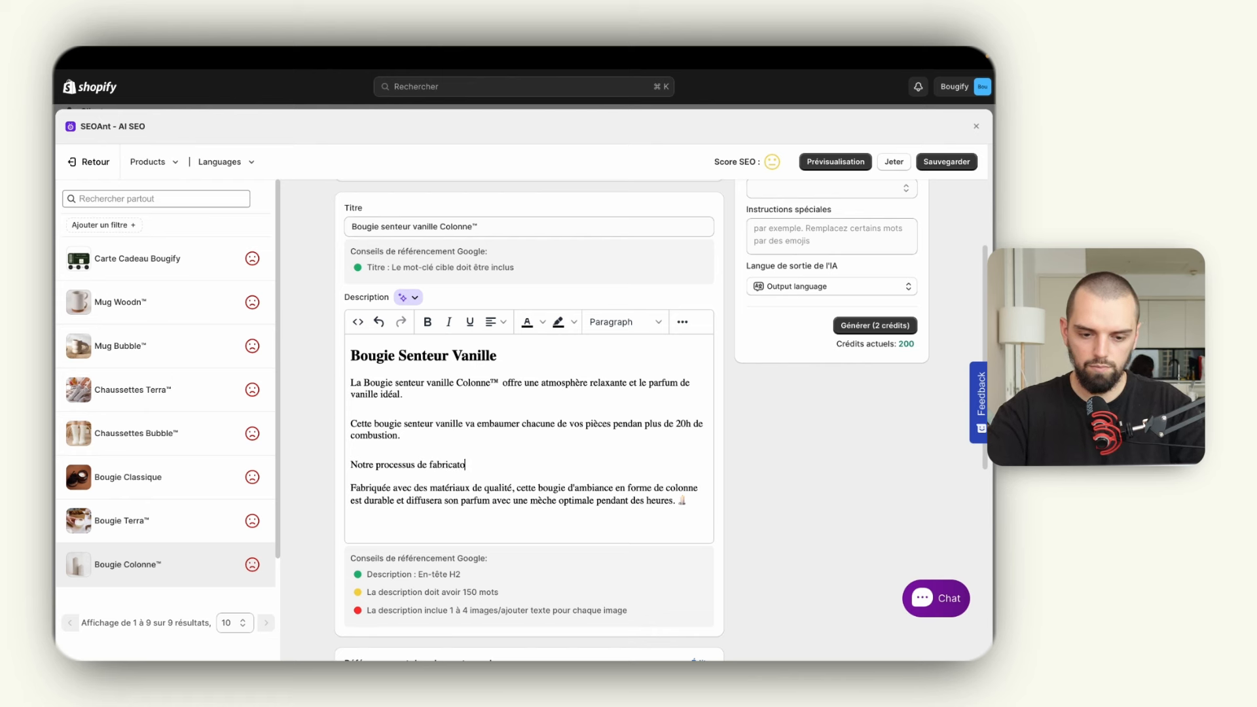
text(tion de la s)
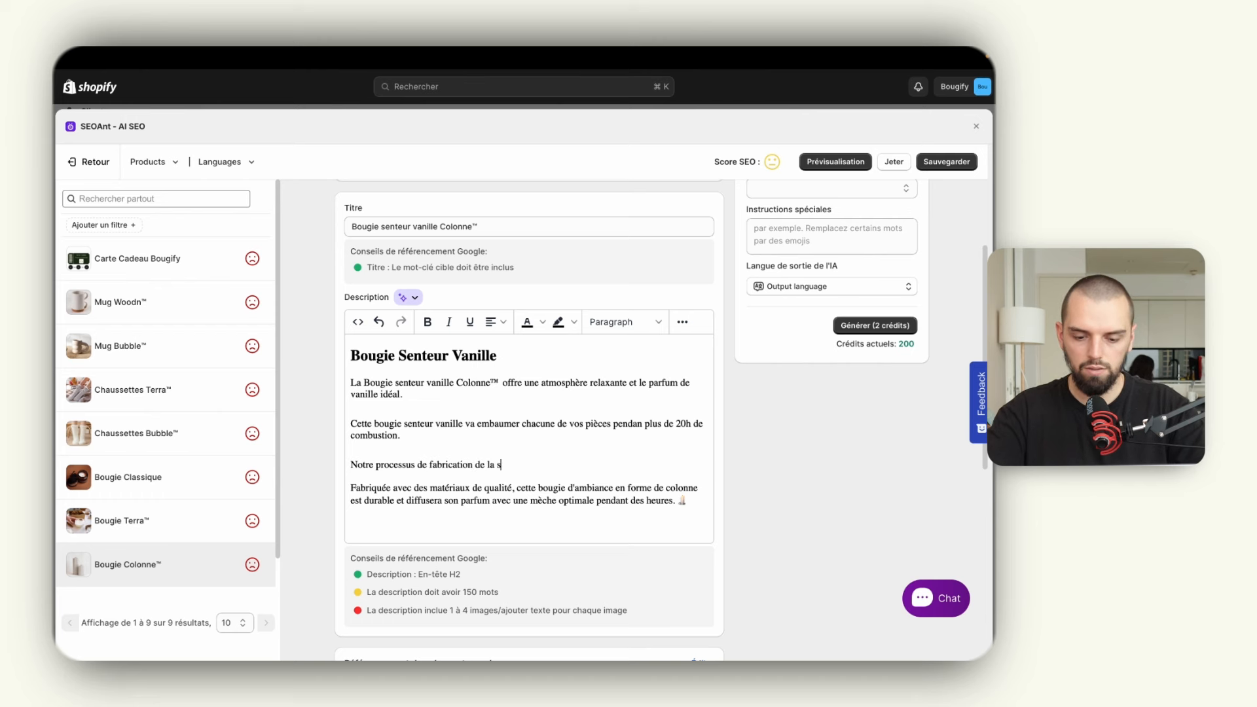
text(enteur vanille)
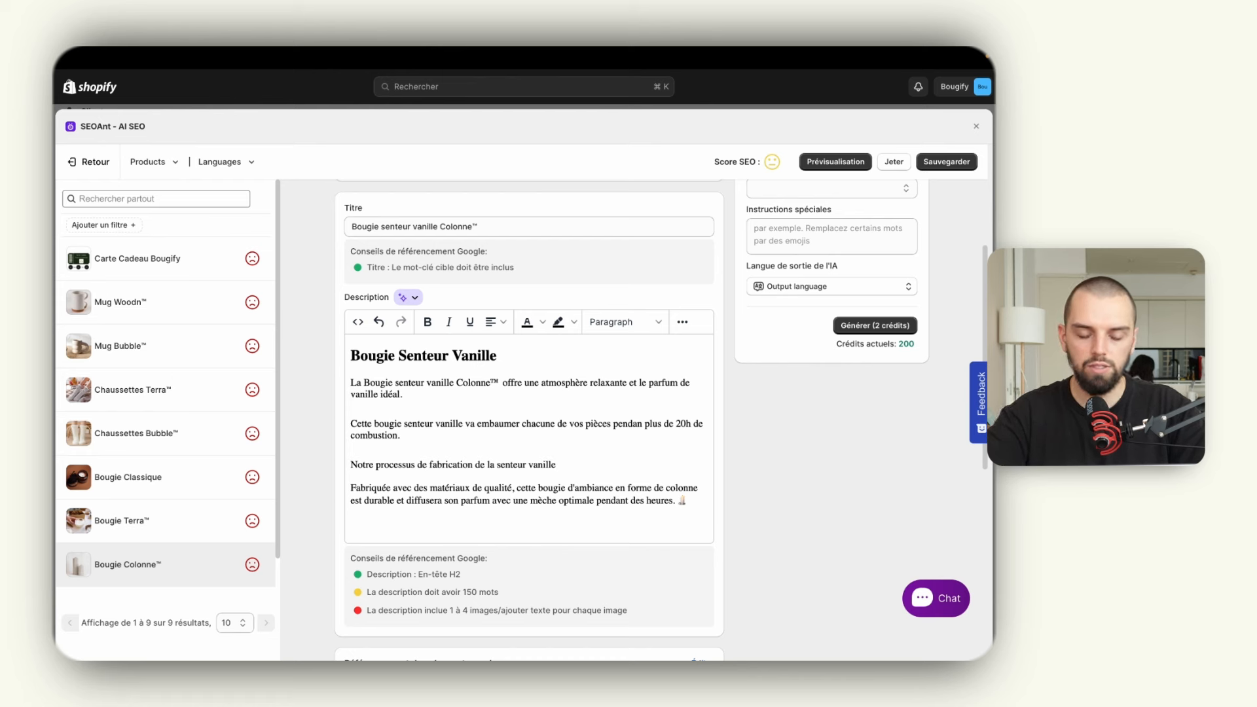
text(n'implique)
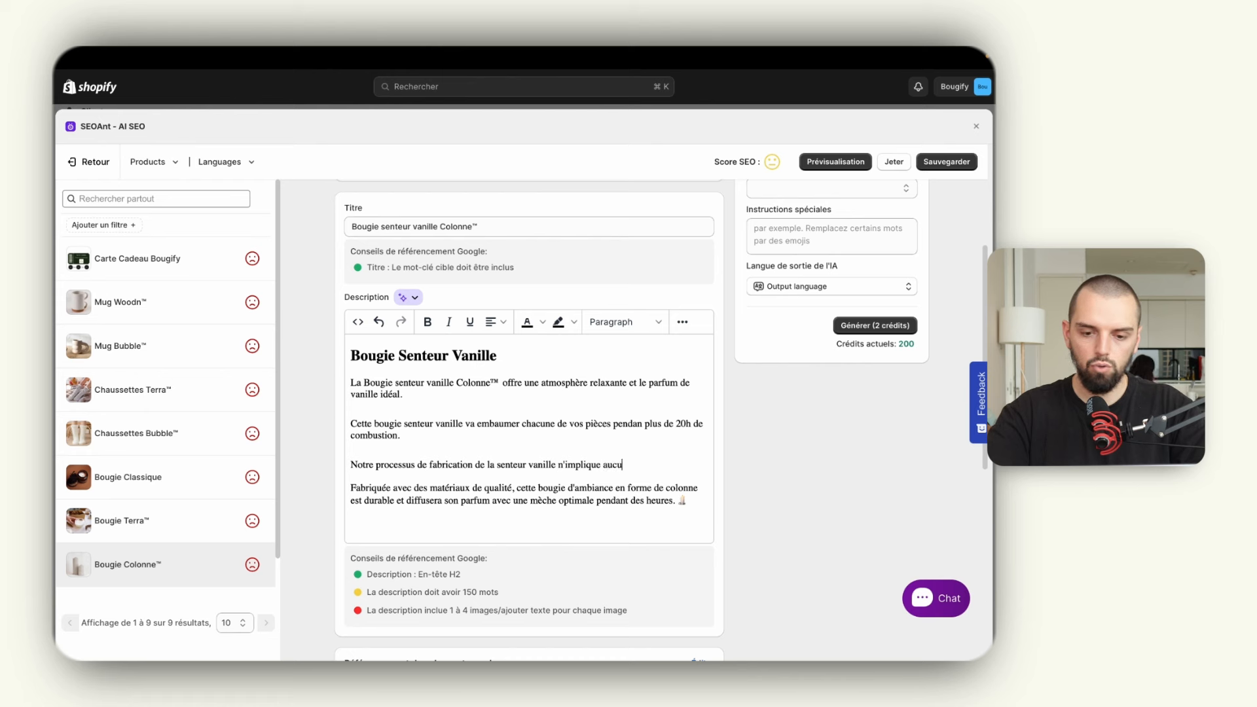
text( au)
key(BackSpace)
key(BackSpace)
text(que de)
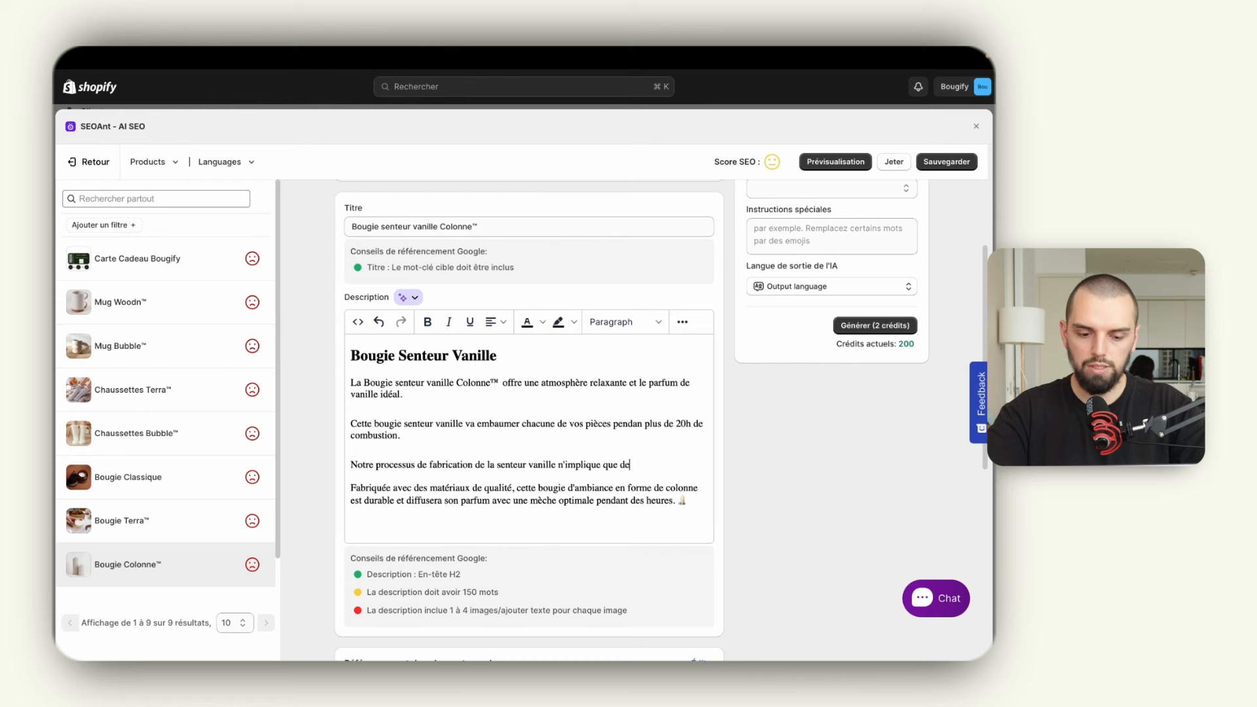
text(s éléments naturels.)
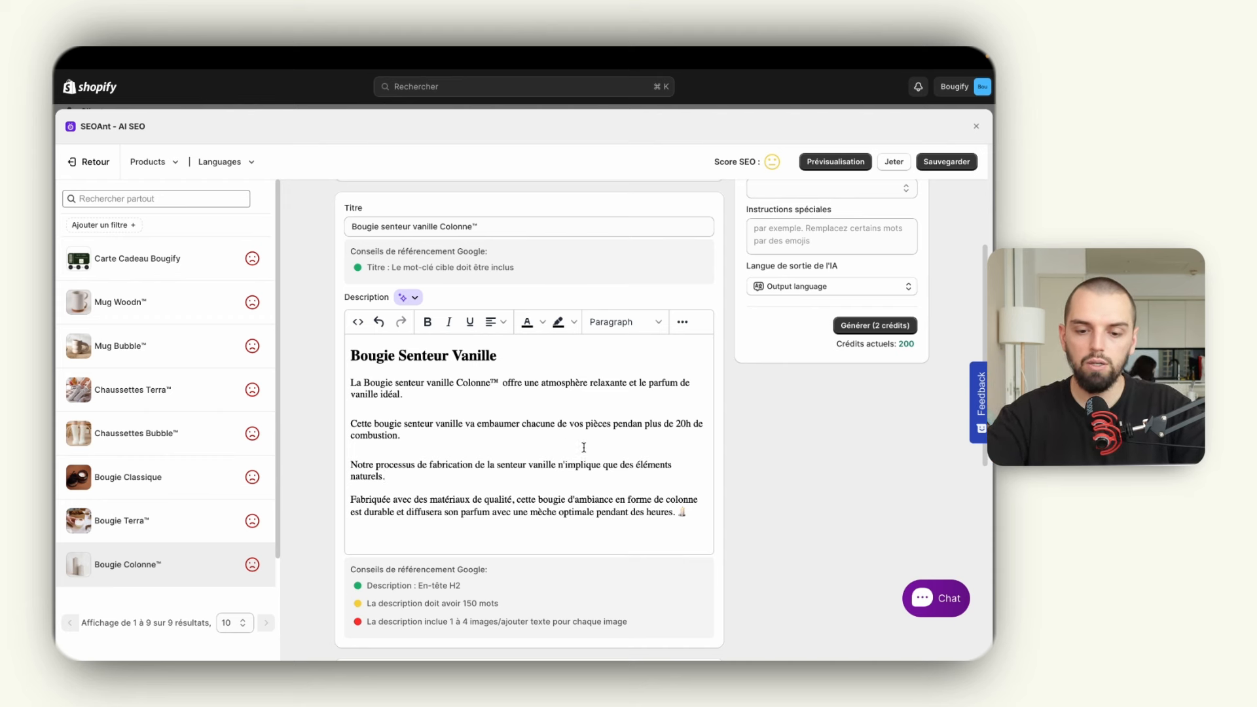
- Replace the period after "naturels" with "et biologique" followed by the green seedling emoji
click(446, 481)
key(BackSpace)
text(et bio)
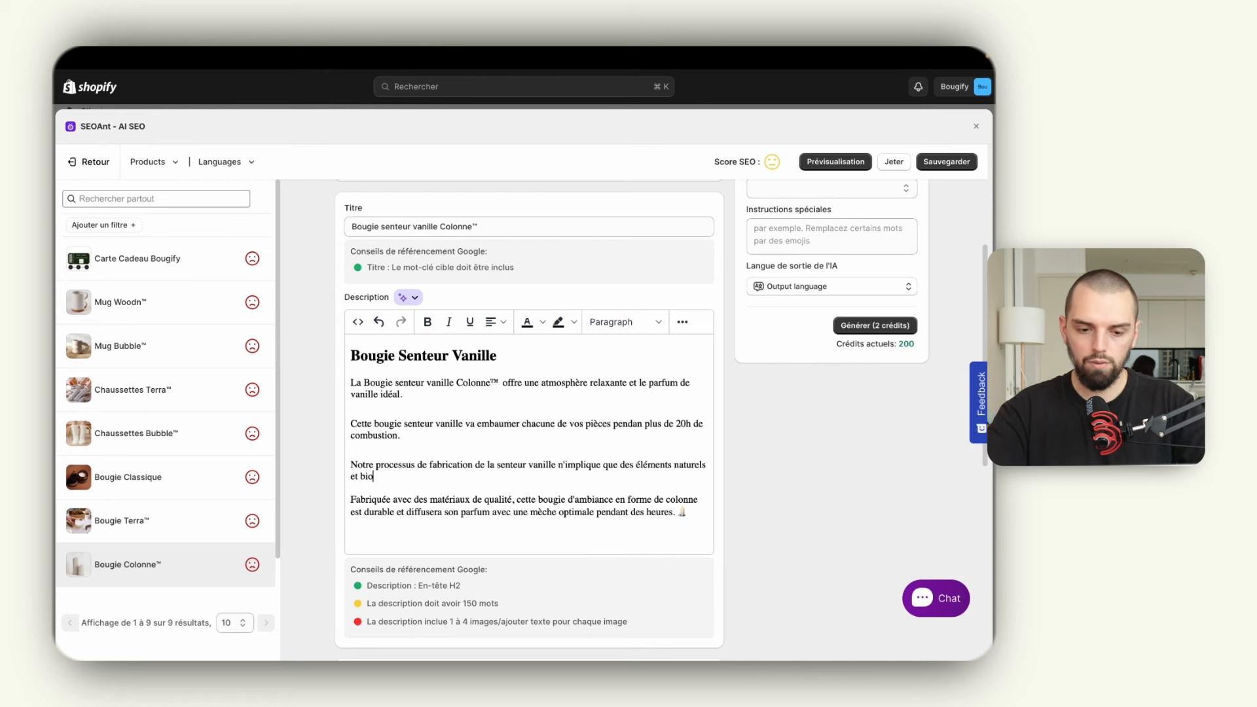
text(logique)
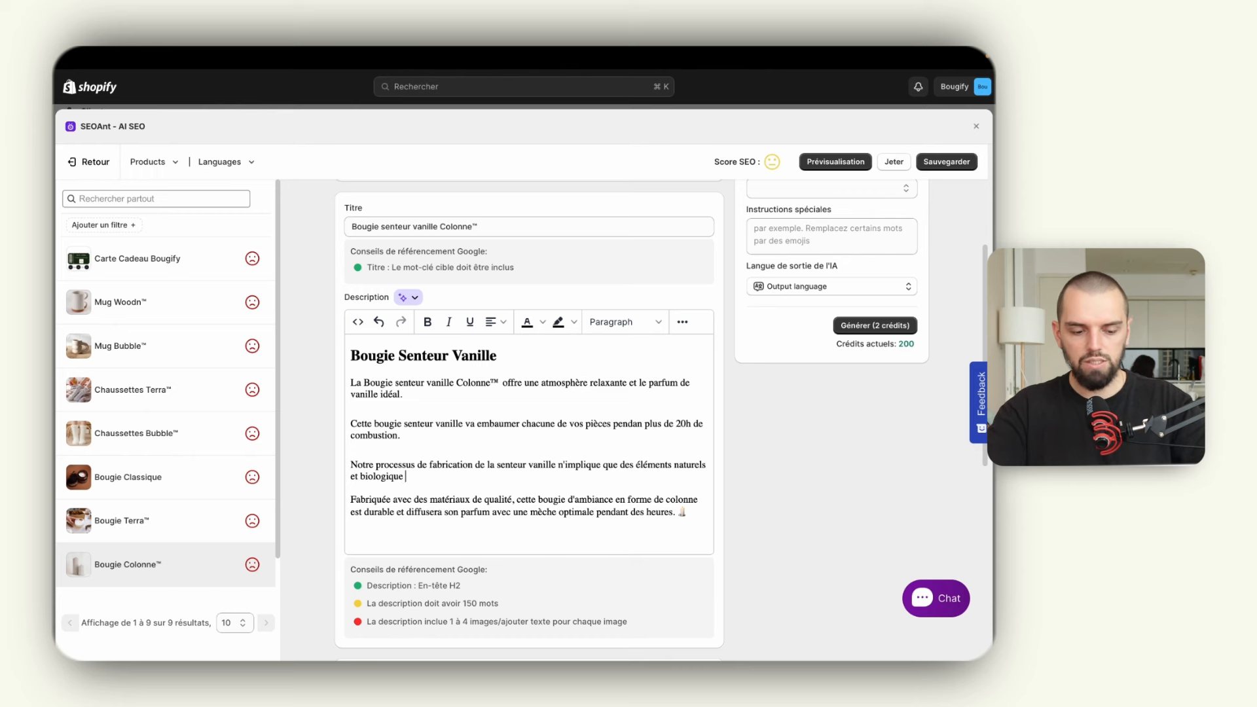
key(ctrl+super+space)
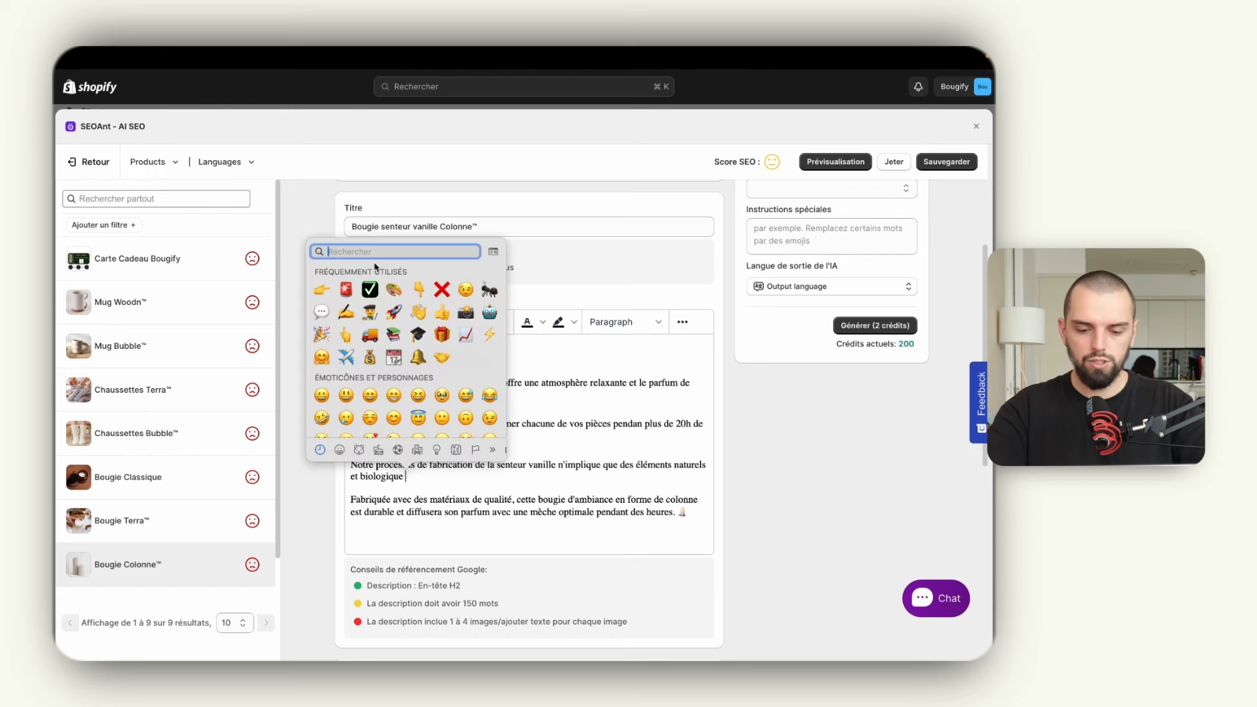
text(plant)
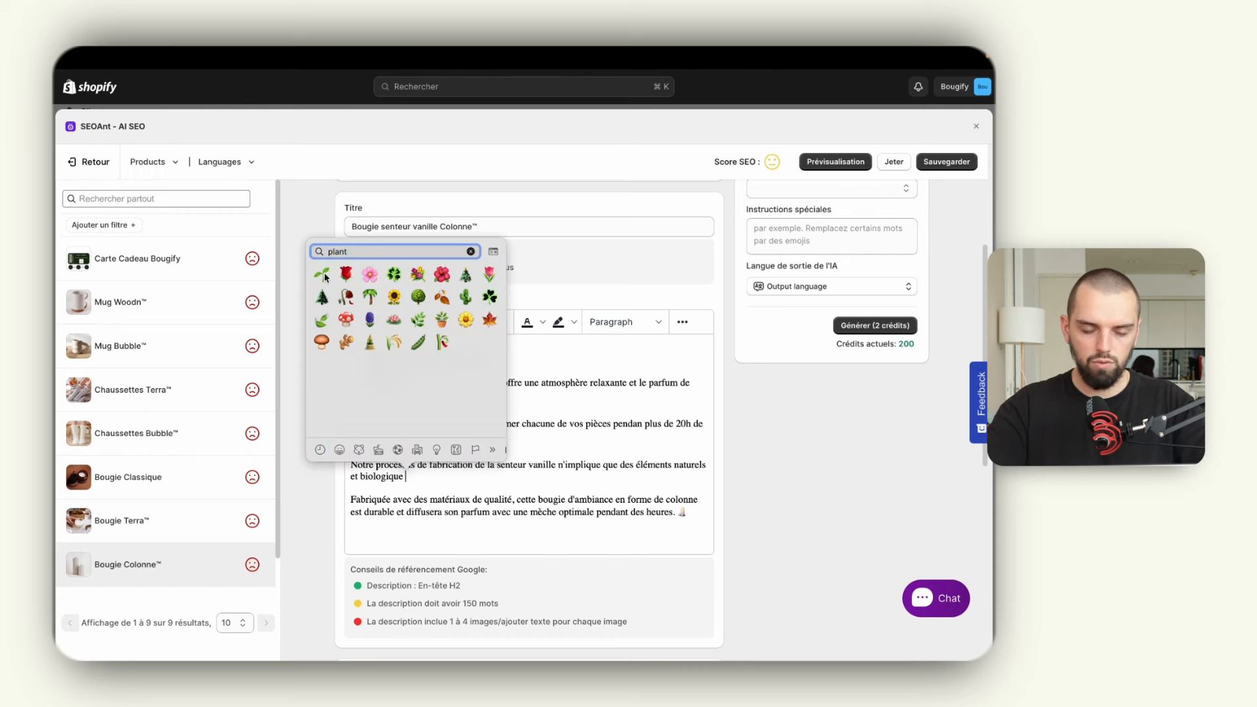
click(323, 272)
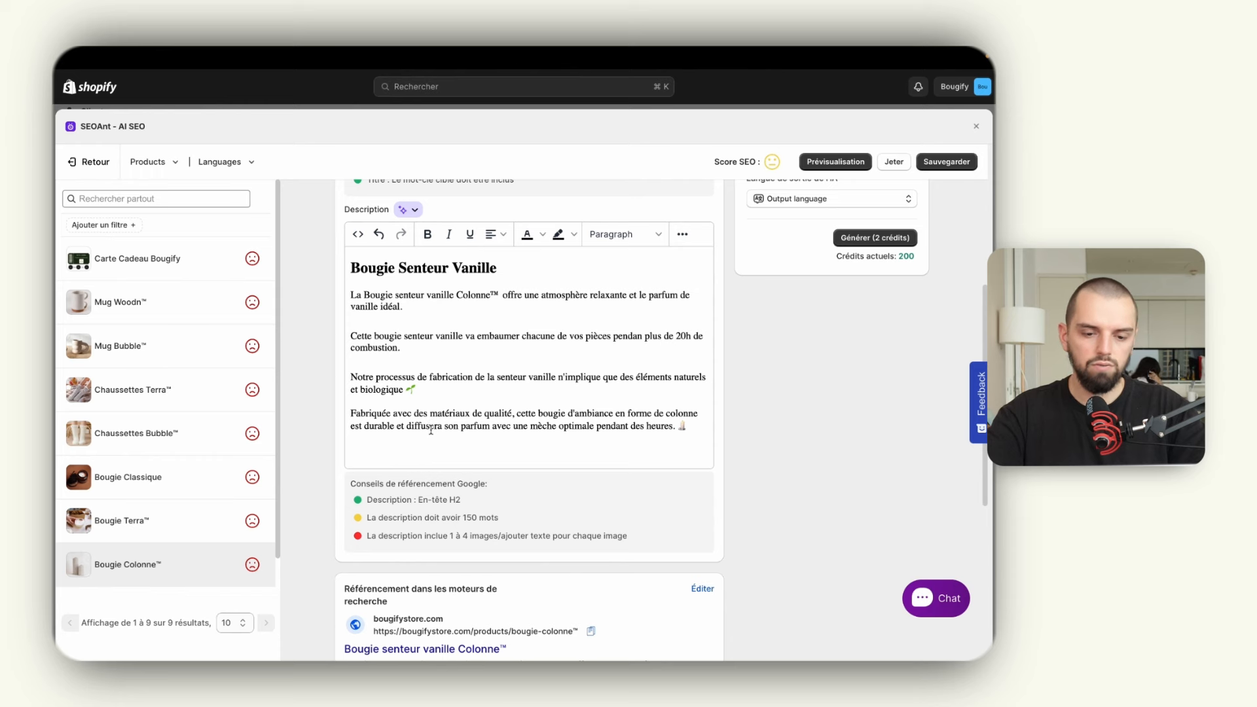
- Correct "pendan" to "pendant" in the description's burn-time sentence
click(431, 427)
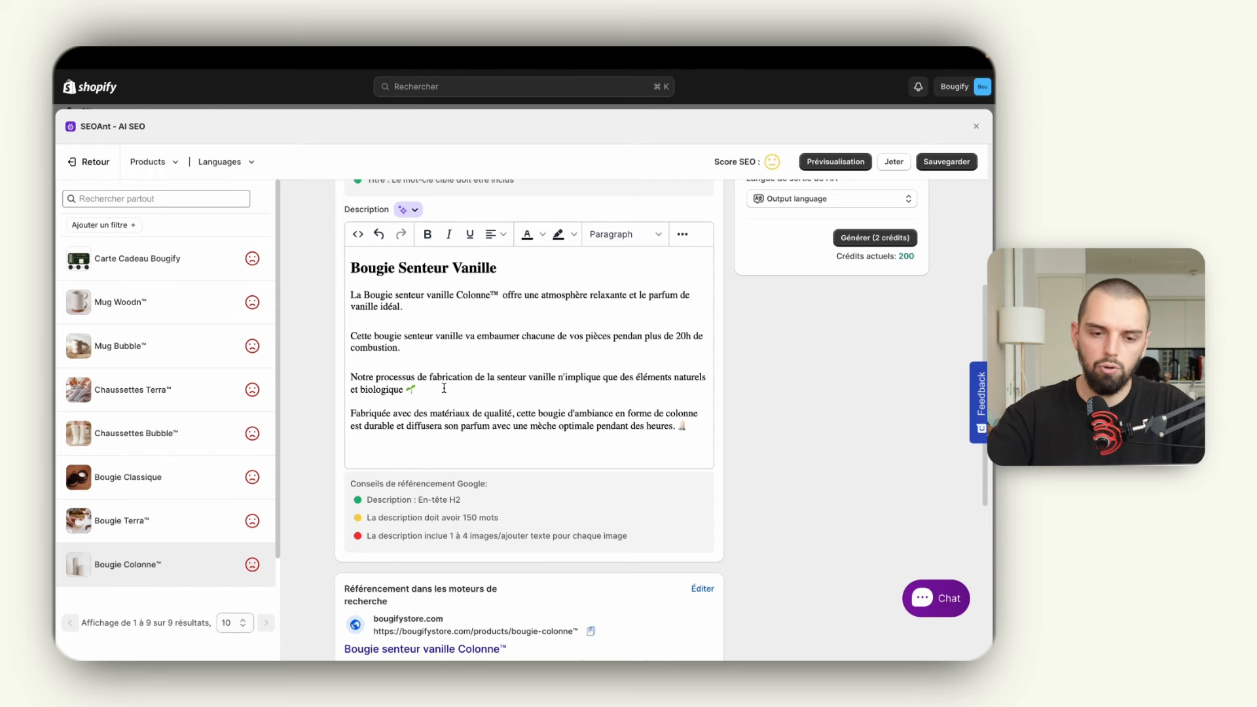
scroll(443, 388, up, 1)
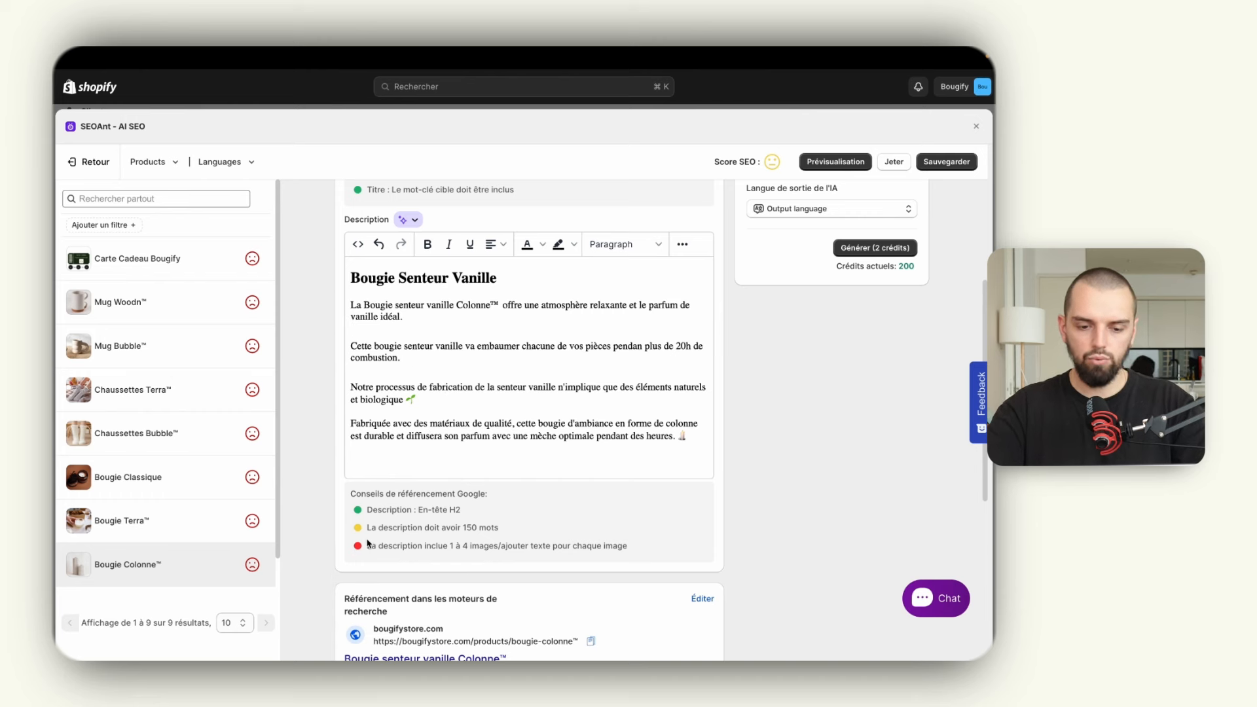
drag(367, 528, 502, 529)
click(504, 531)
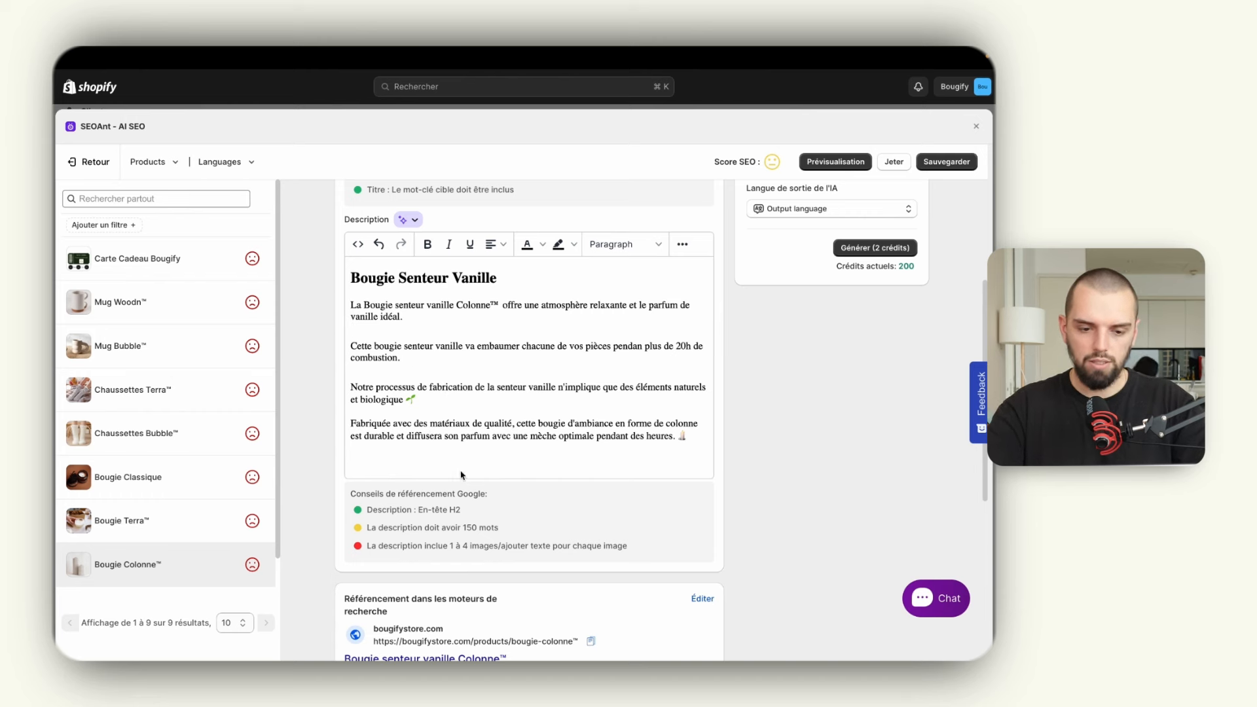
scroll(455, 393, down, 1)
scroll(454, 393, down, 2)
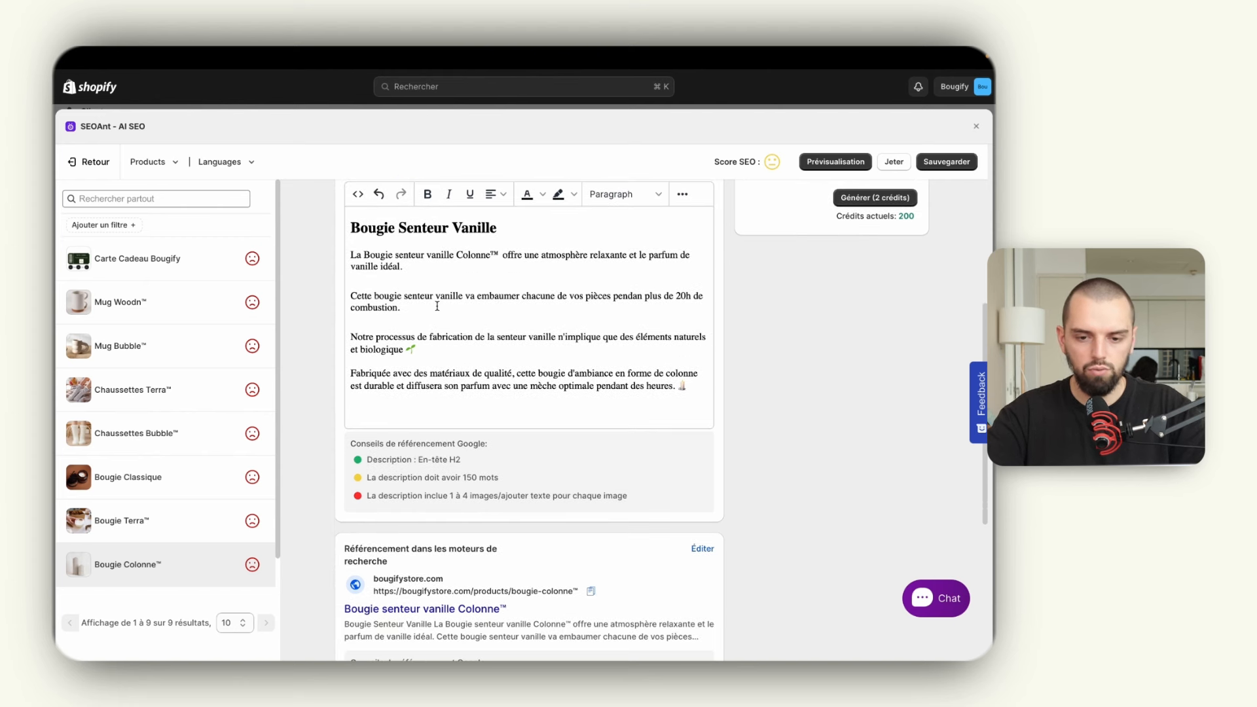
click(643, 296)
text(t)
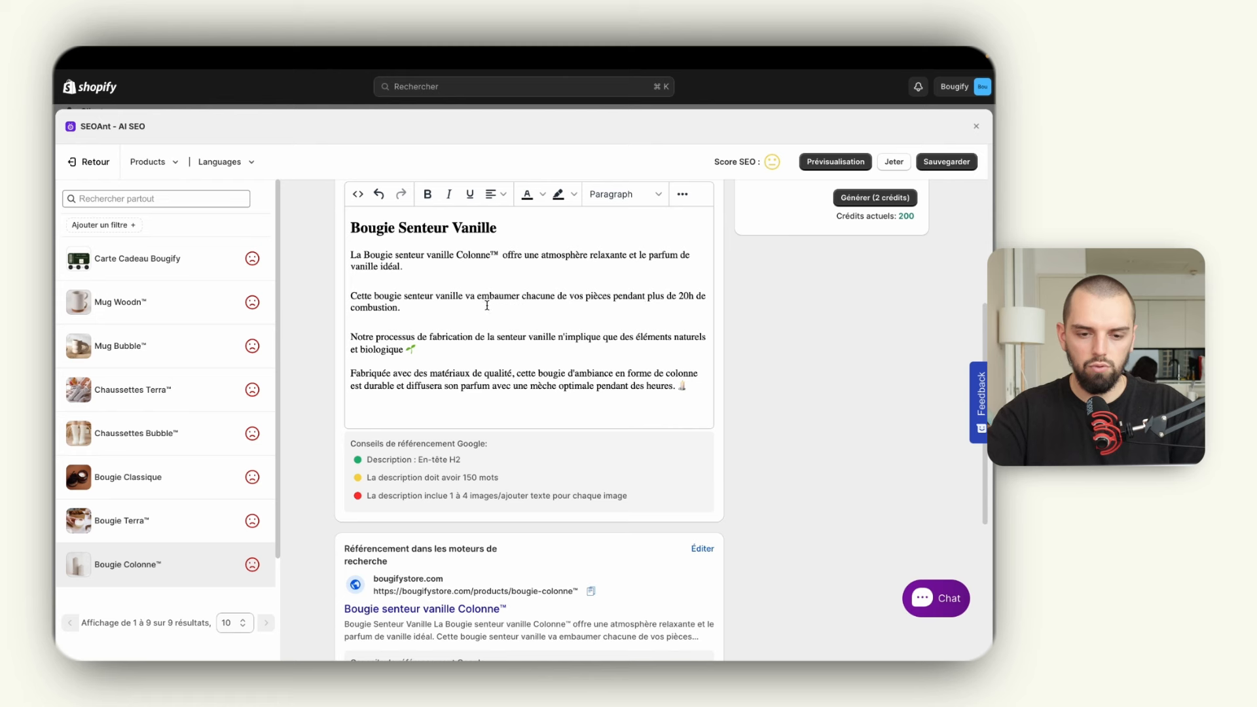
- Start a new description paragraph below the burn-time paragraph with "Ce parfum vanille a été élaboré par nos "nez" : ils ont testés plus de 1500"
click(487, 306)
key(Return)
text(Ce parfum )
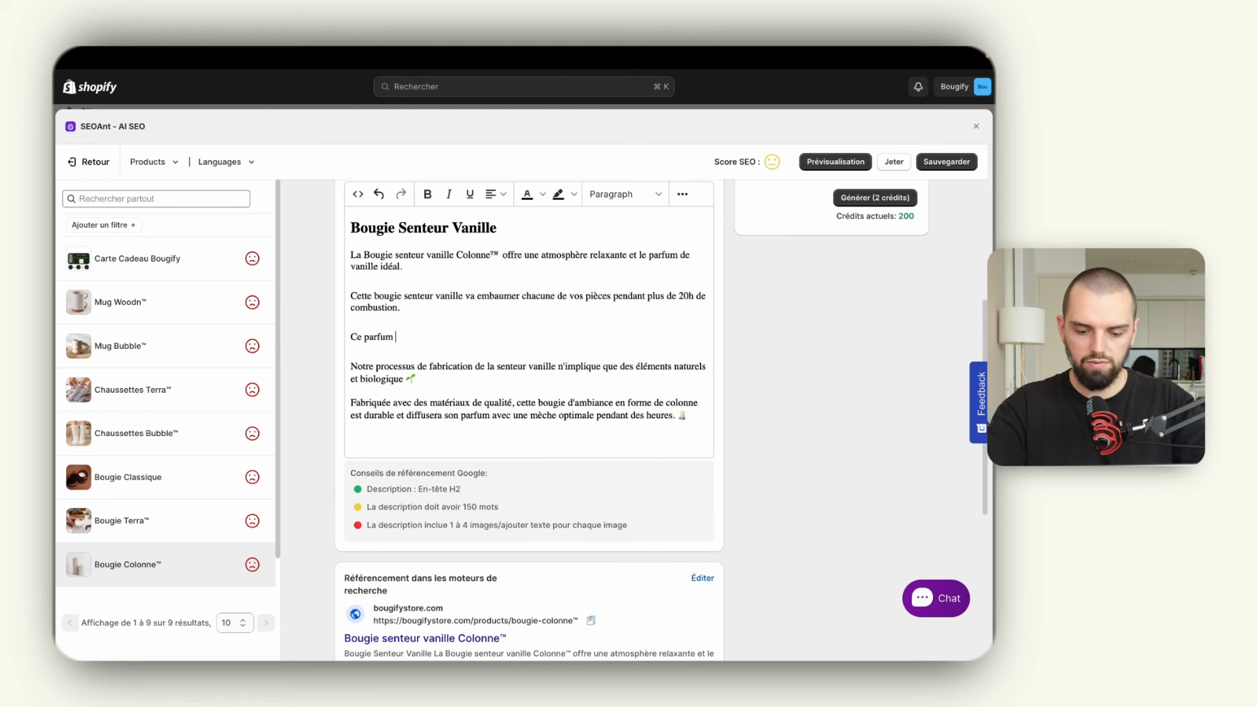
text(vanille a été)
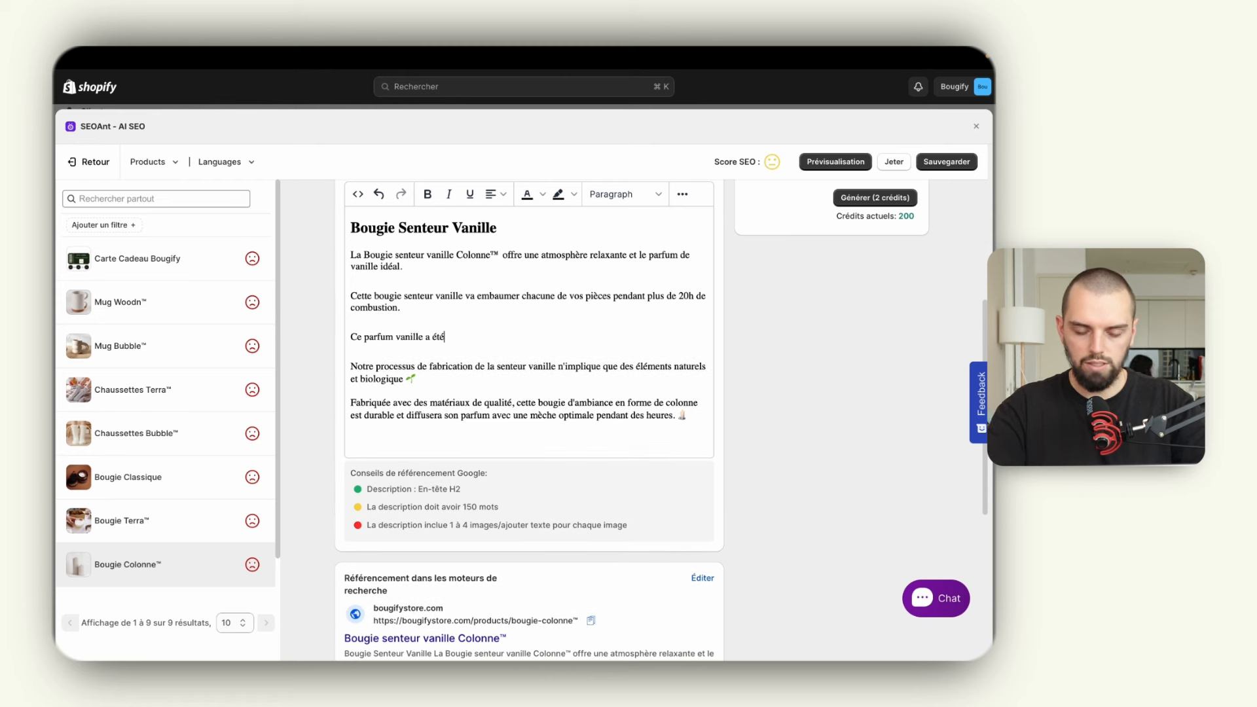
text( éla)
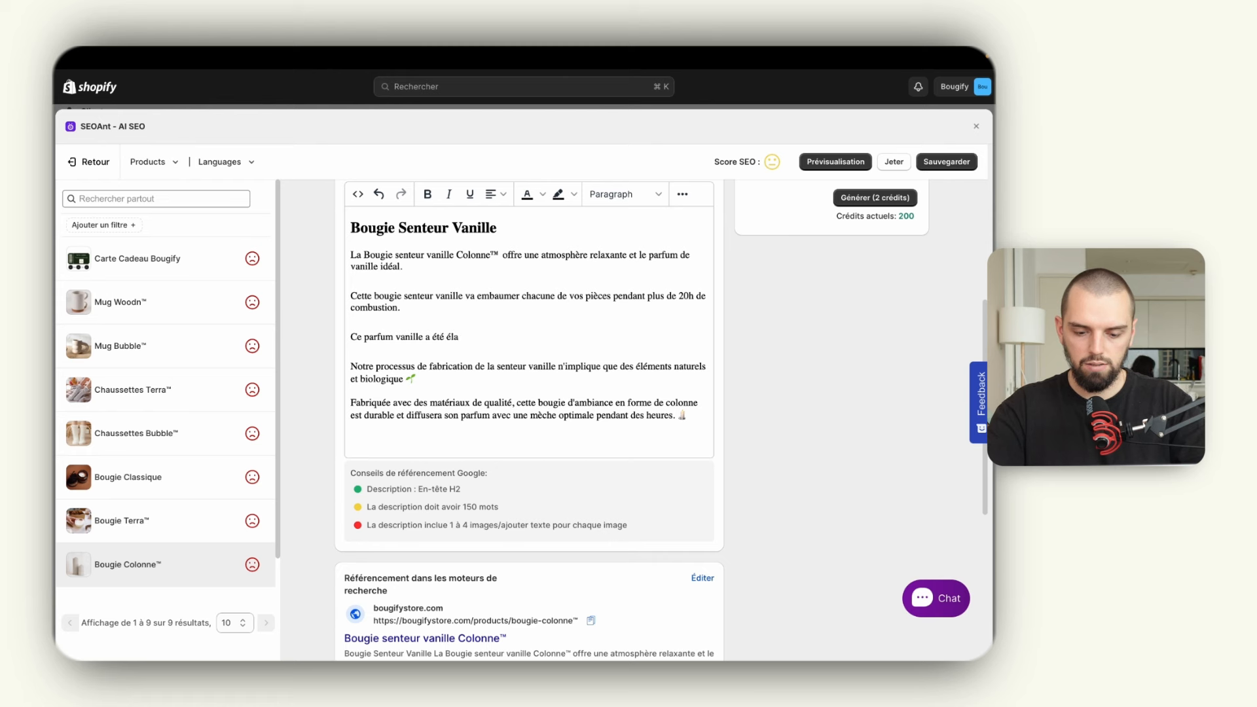
text(boré par )
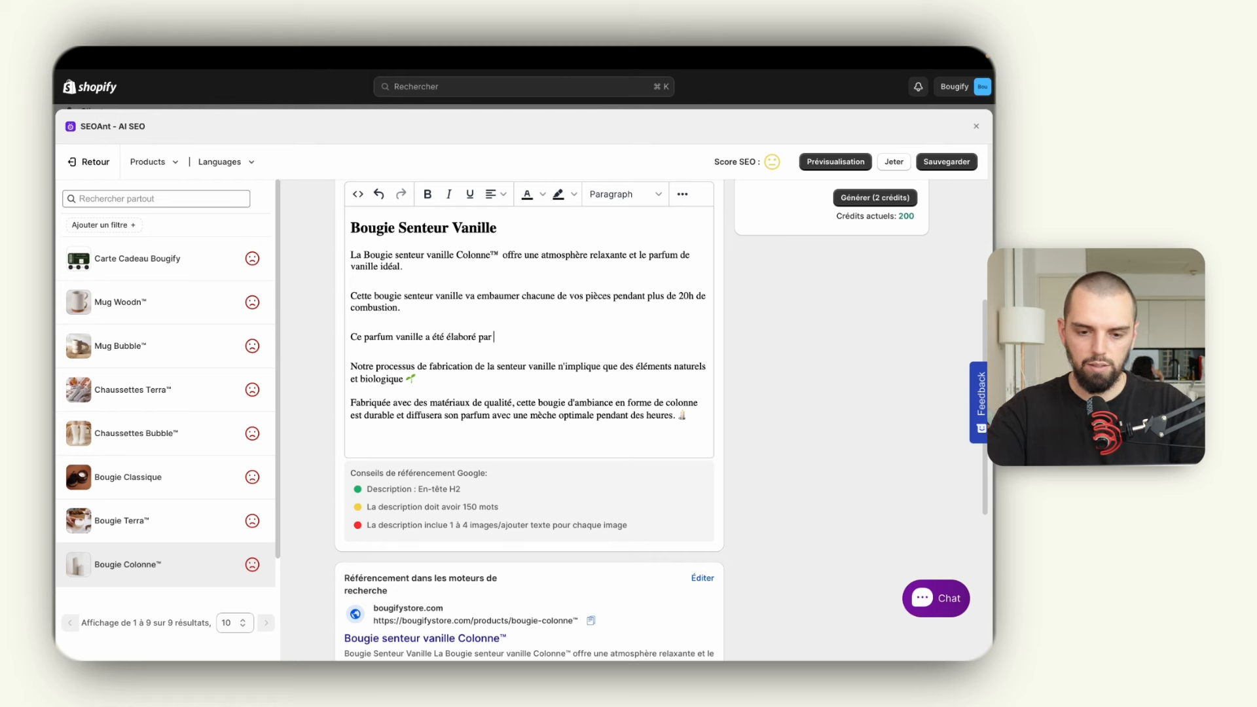
text(nos "nez" : ils ont testés plus de 1500)
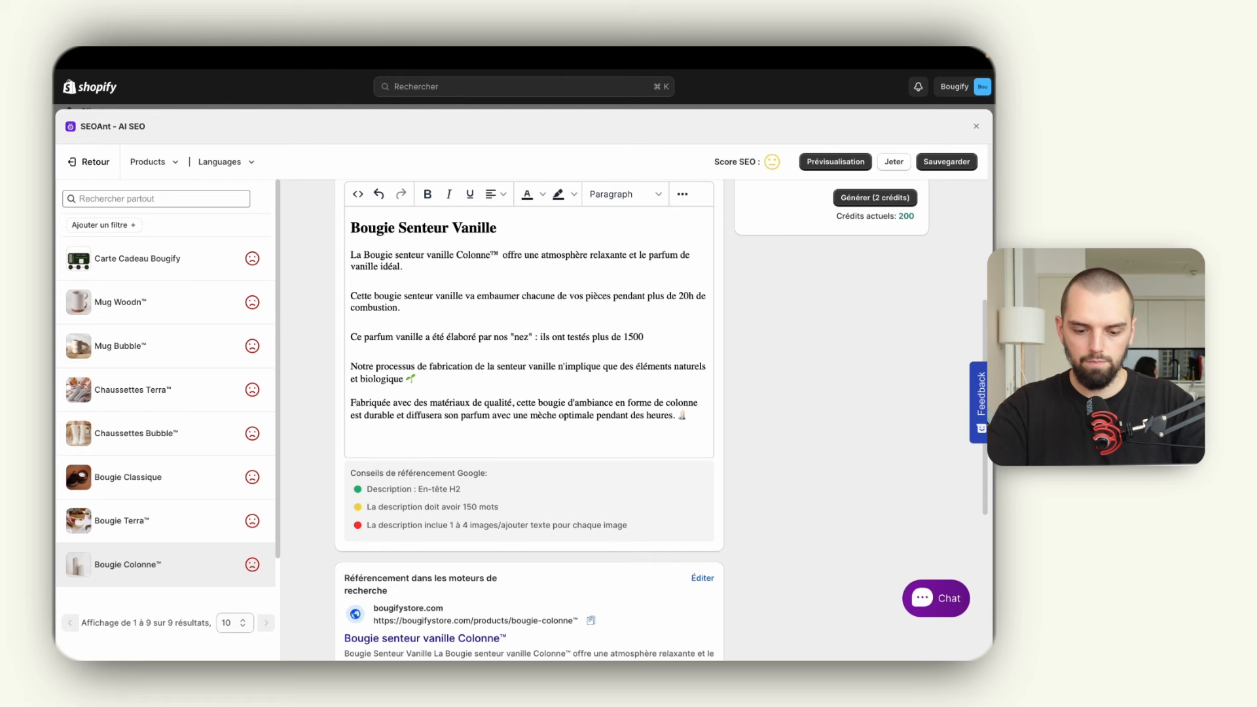
- Complete the new paragraph about the vanilla scent with "odeurs différentes pour trouver la plus agréable pour vos intérieurs."
text( odeurs différen)
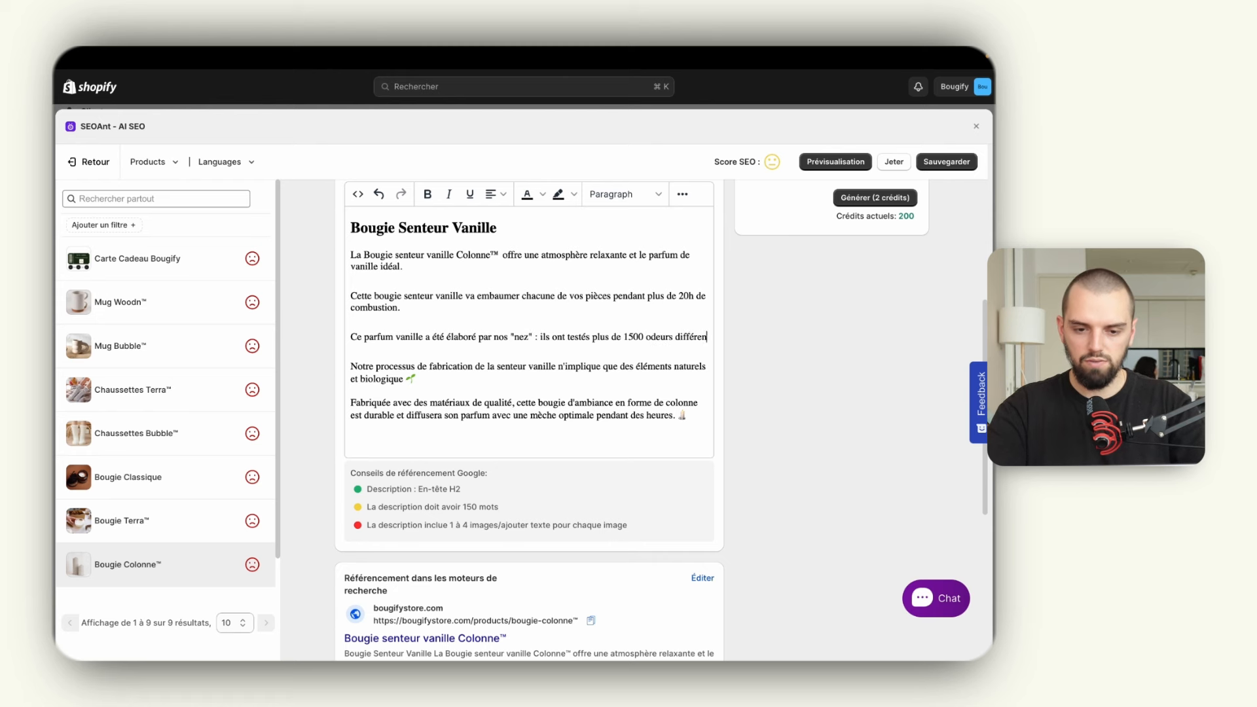
text(tes pour trouver la)
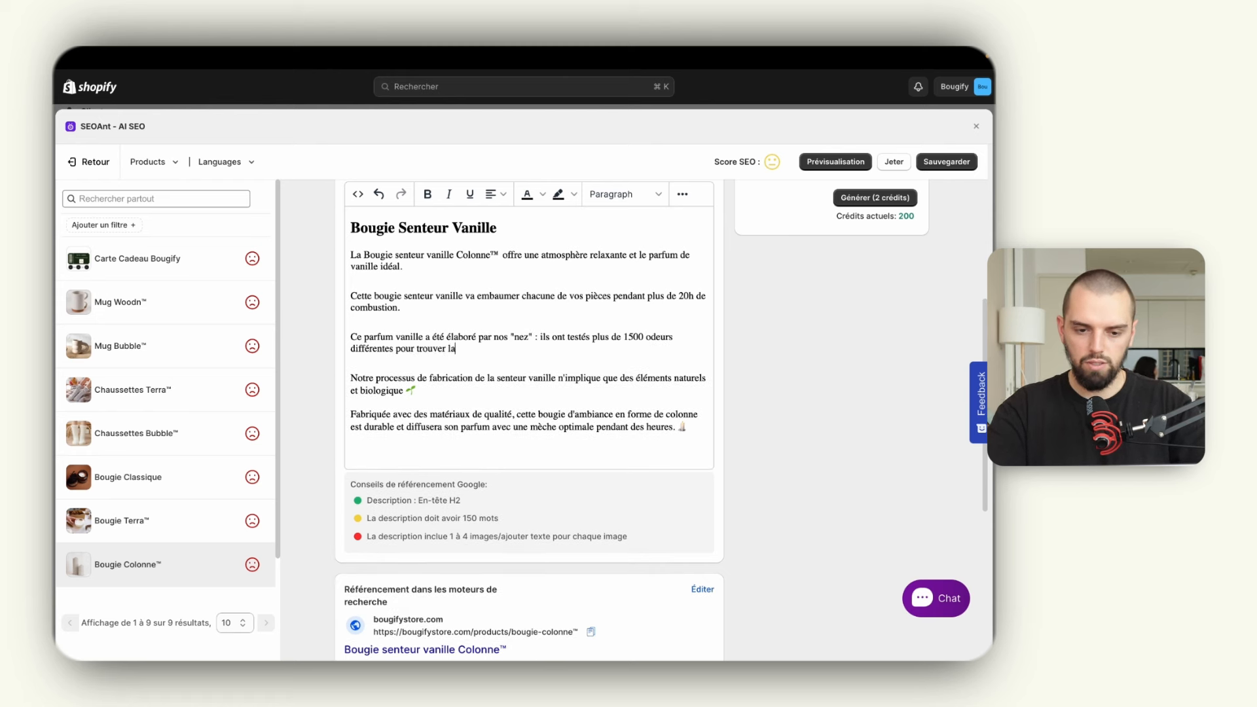
text( plus agréable pour ovs)
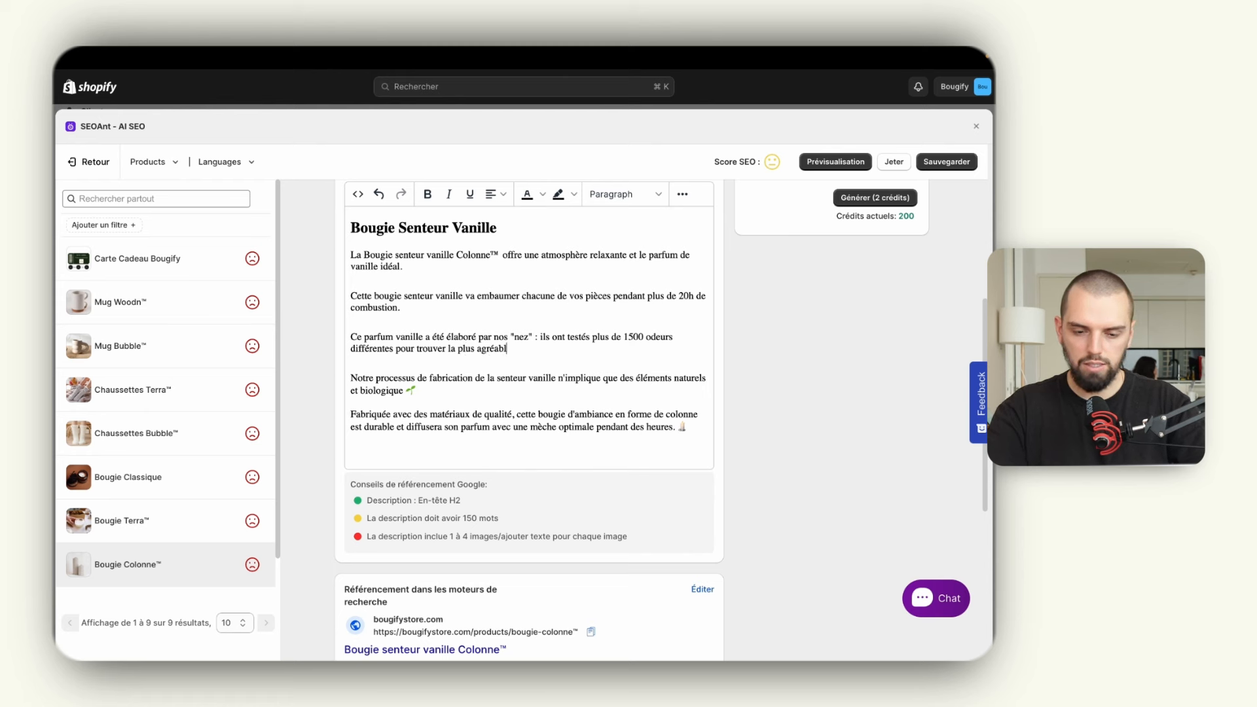
key(BackSpace)
key(BackSpace)
key(BackSpace)
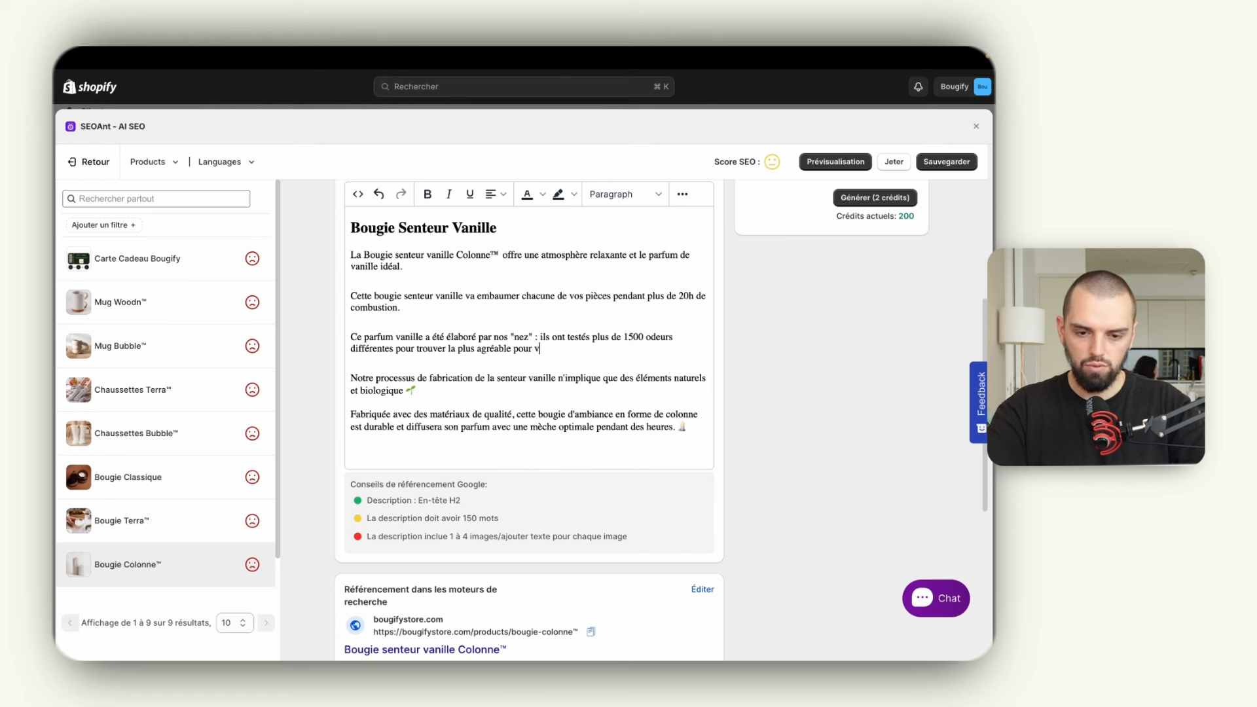
text(vos intérieurs.)
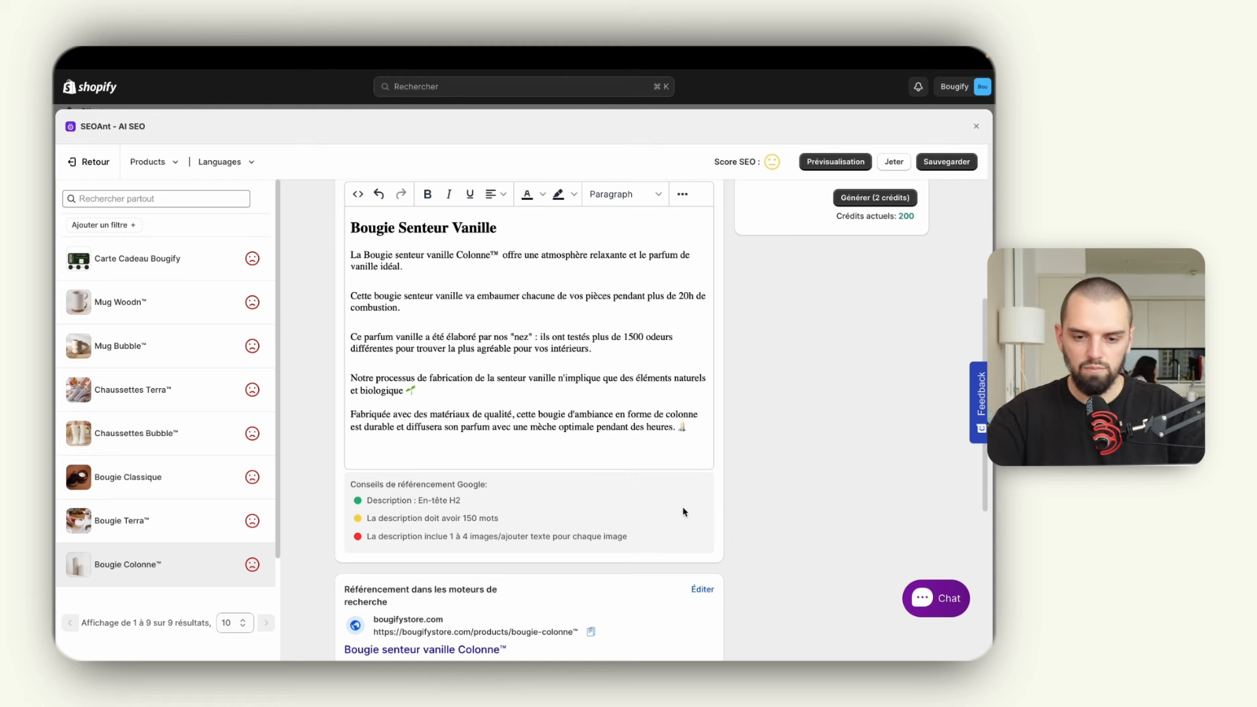
scroll(455, 384, down, 2)
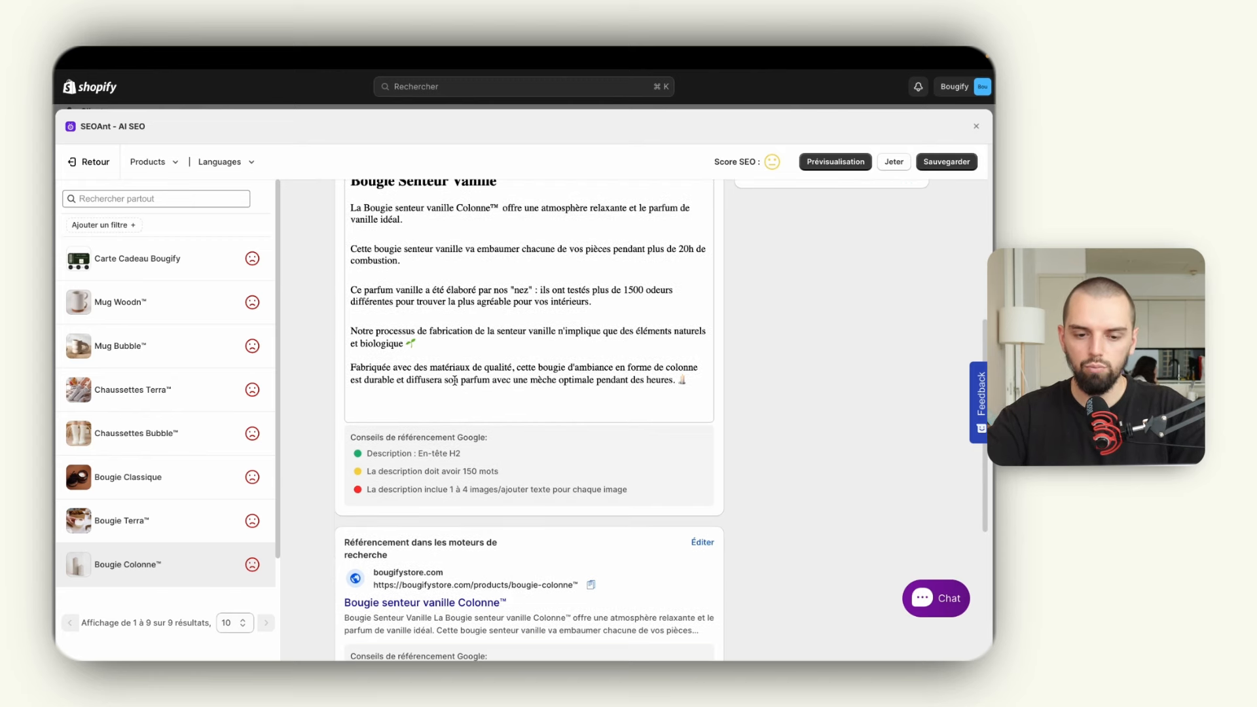
scroll(455, 380, down, 1)
scroll(490, 454, down, 1)
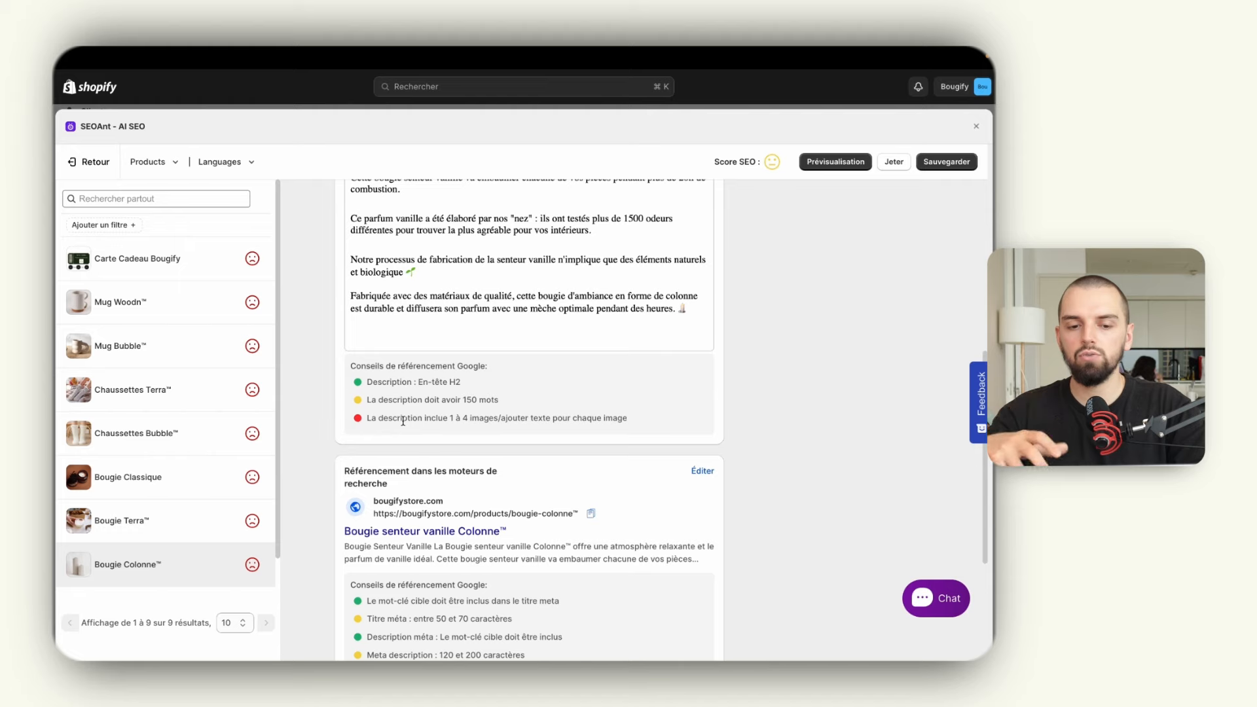
scroll(403, 421, up, 6)
scroll(402, 421, down, 5)
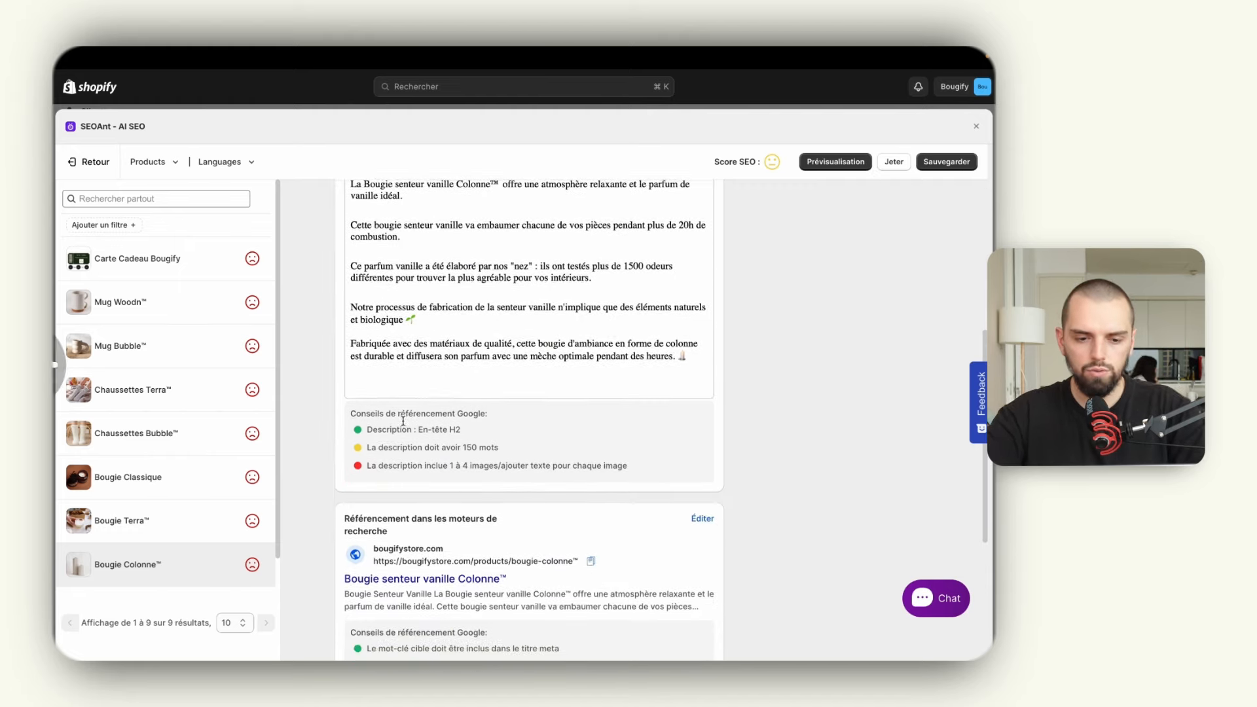
scroll(403, 421, left, 5)
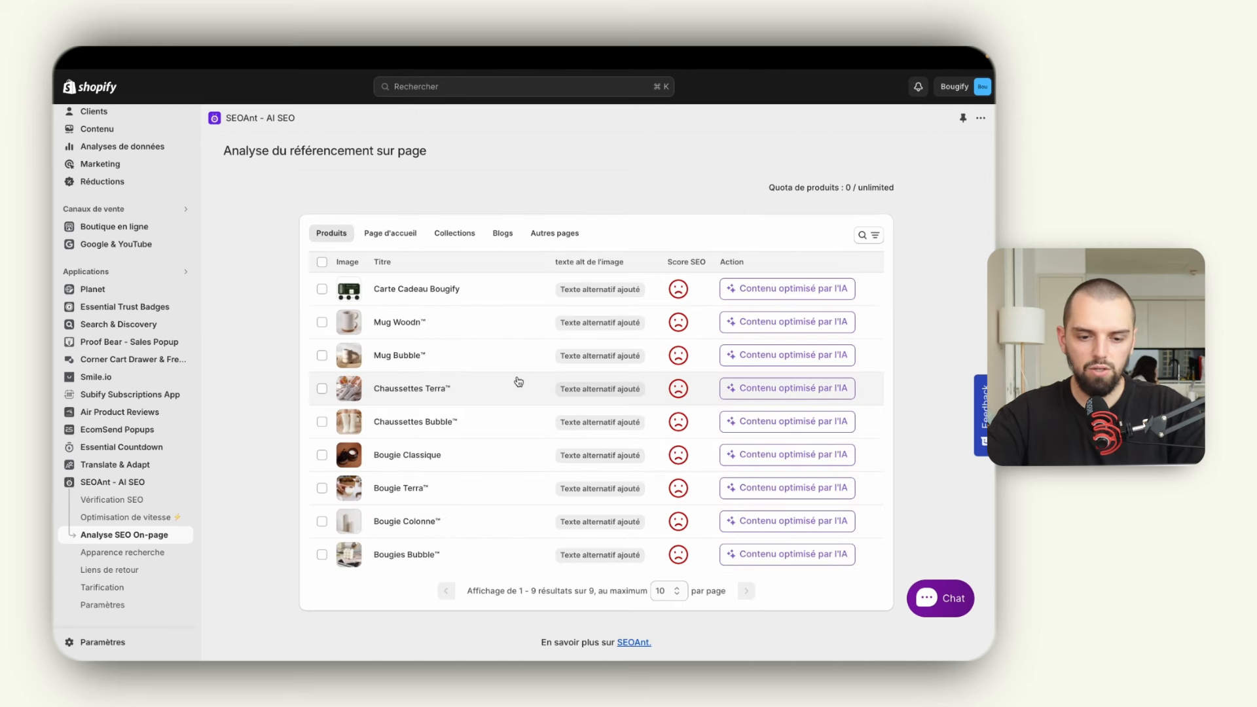
- Reopen the AI content optimization for Bougie Colonne™ and open its search engine listing for editing
click(774, 524)
scroll(470, 433, down, 2)
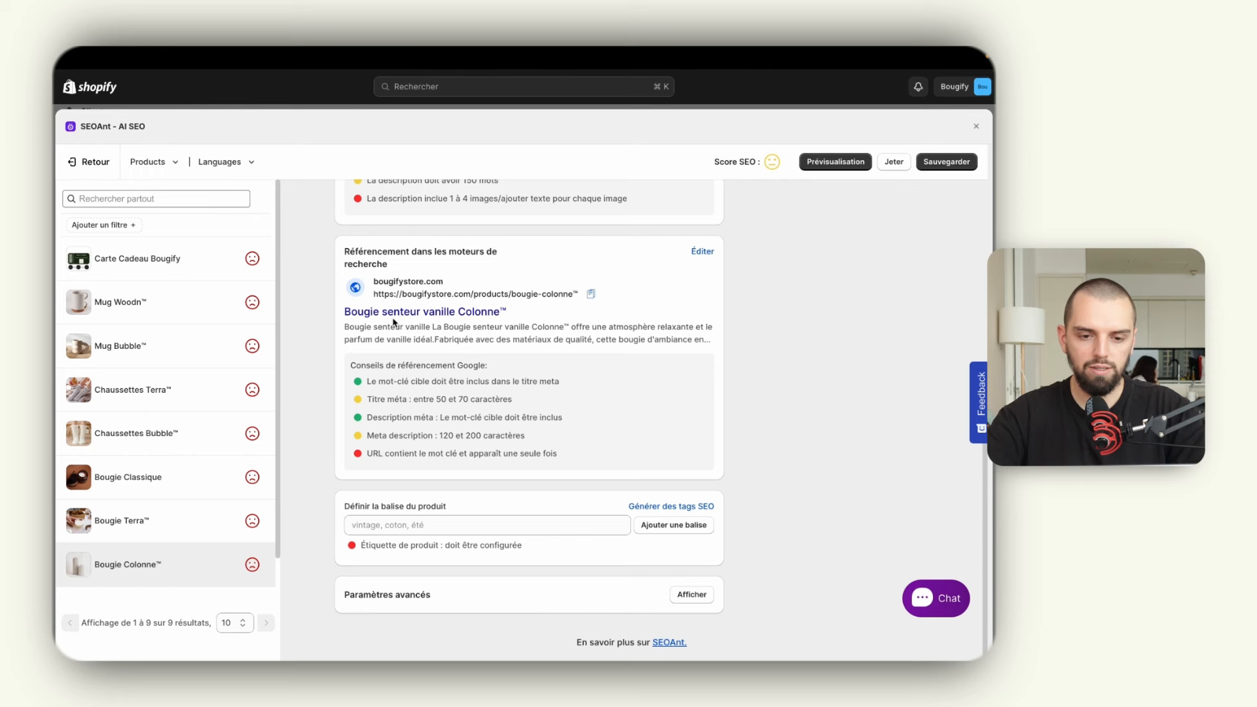
click(706, 254)
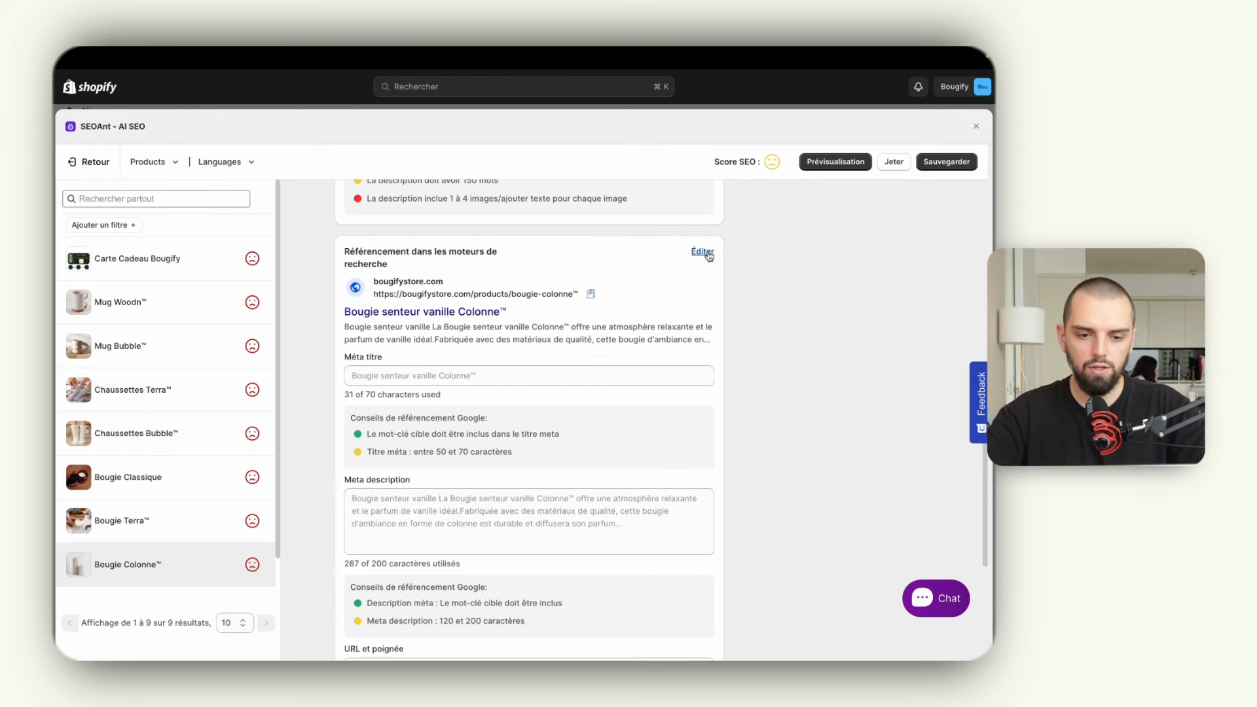
scroll(517, 399, down, 1)
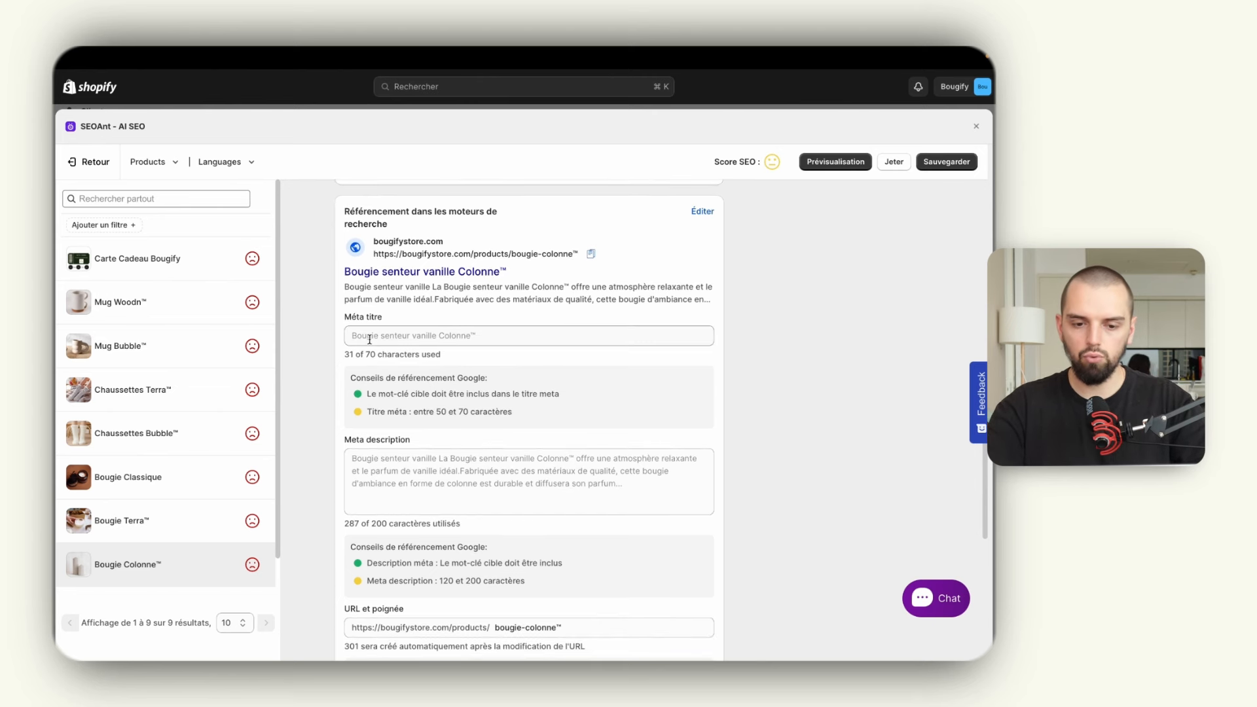
- Extend the meta title after "Colonne™" with "- Bougify - Expert en parfum de bougie depuis 1997"
click(501, 337)
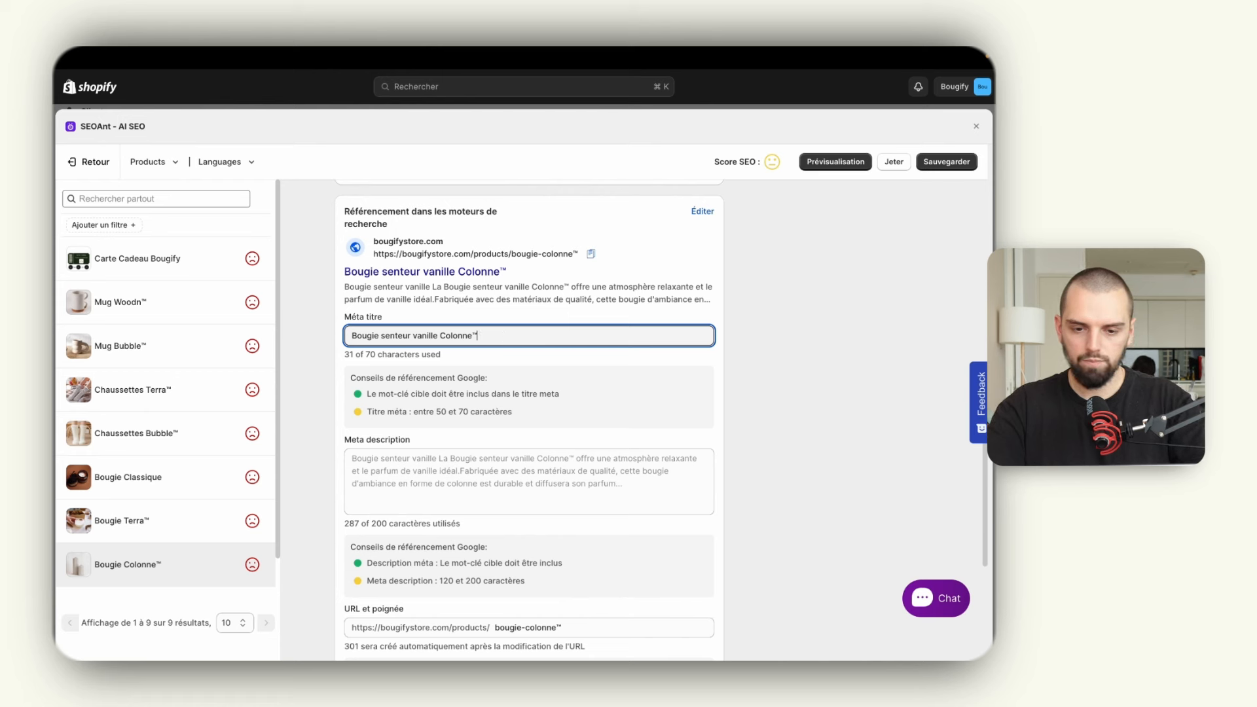
text(-)
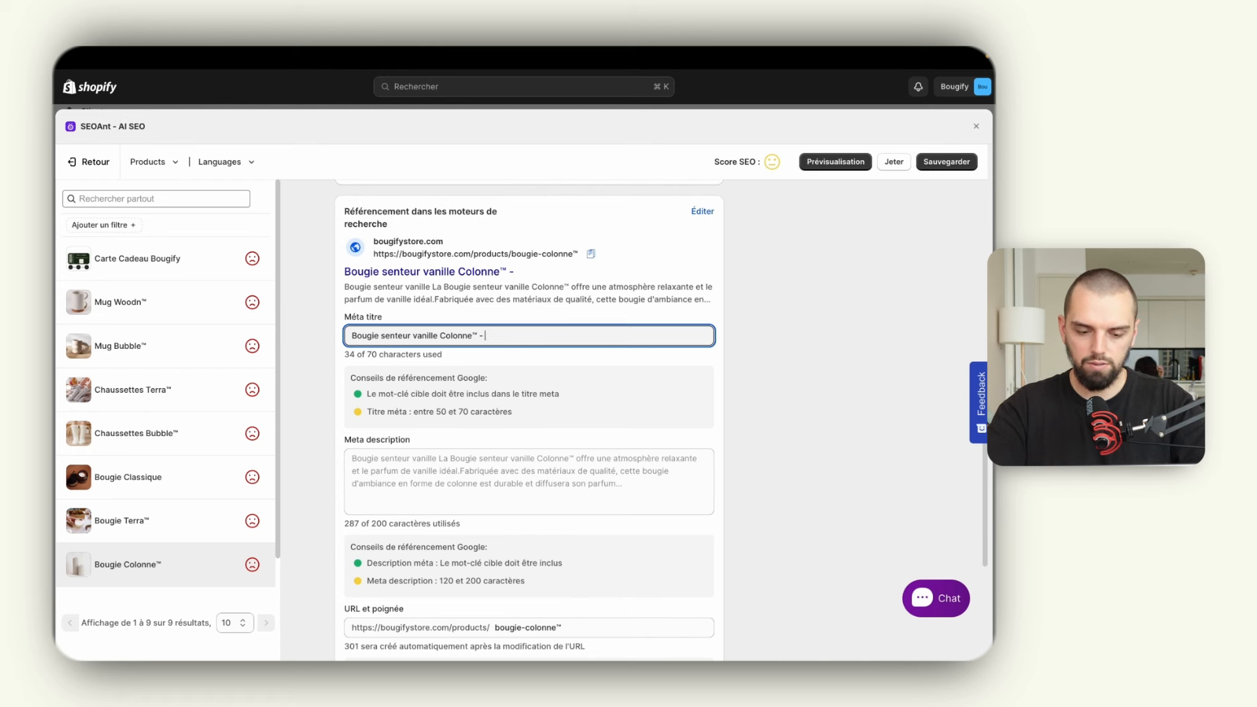
text( Bou)
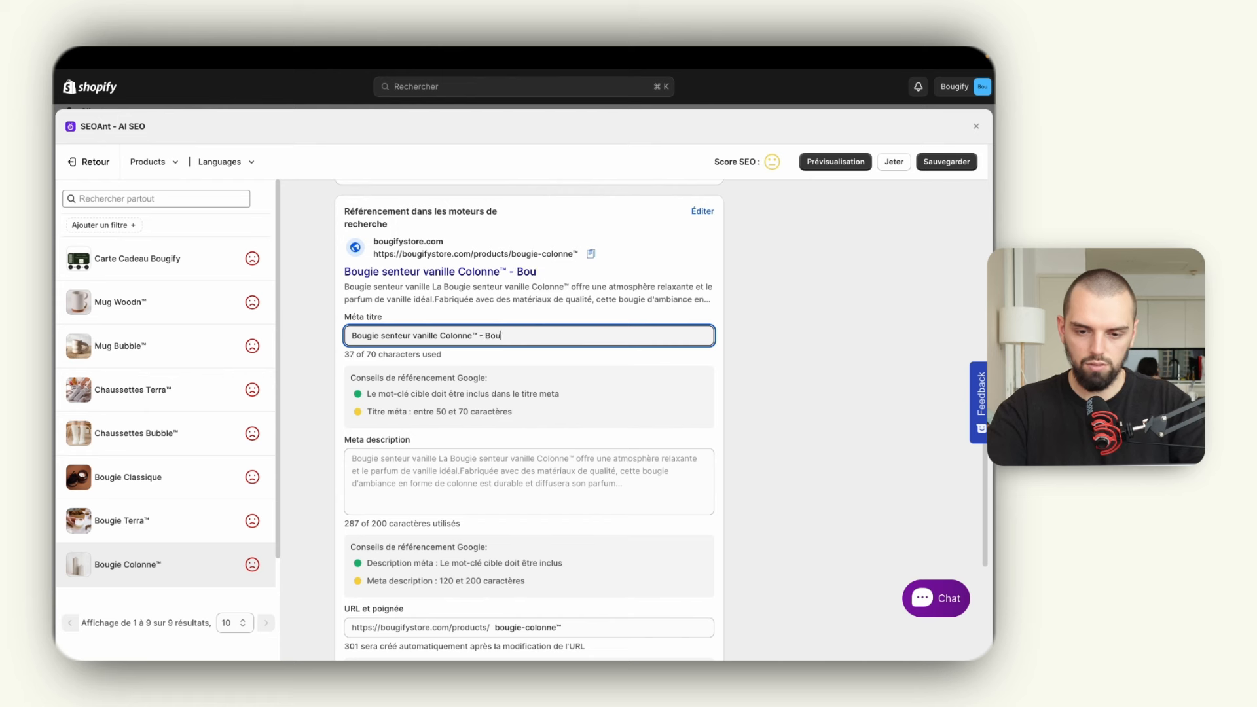
text(gify - expert)
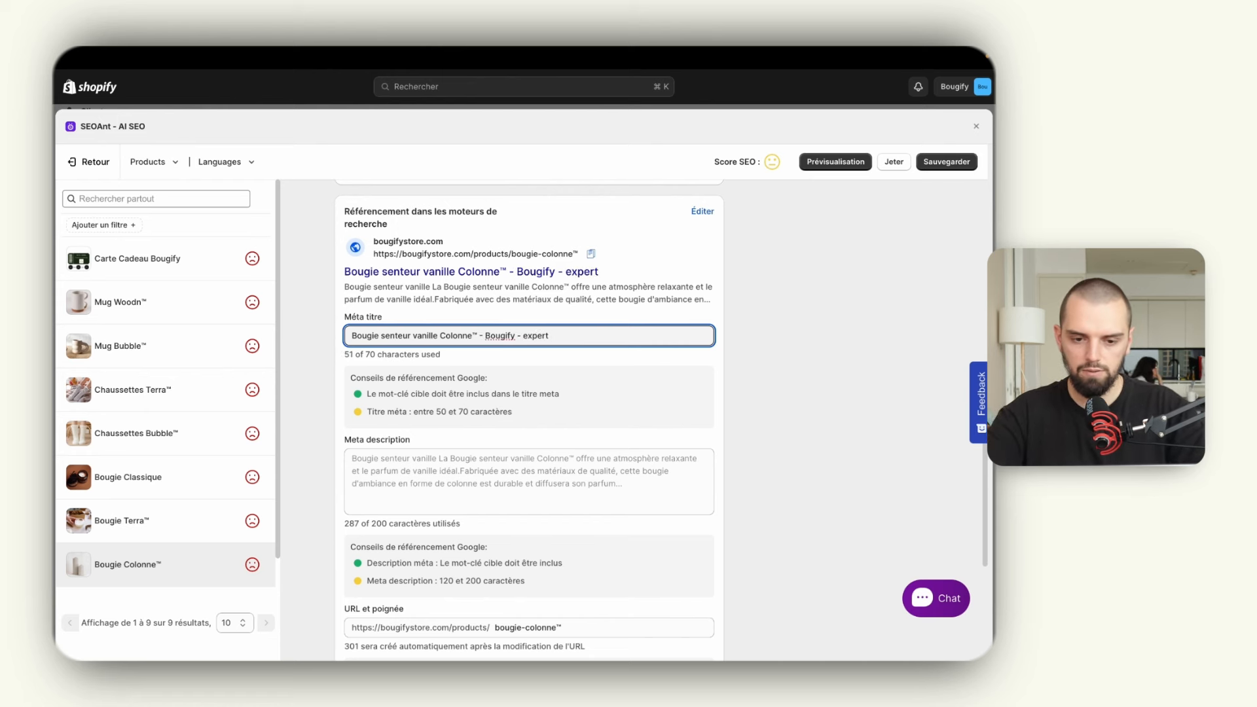
key(BackSpace)
key(BackSpace)
key(BackSpace)
key(BackSpace)
key(BackSpace)
key(BackSpace)
key(BackSpace)
text(Expert en parfum de bou)
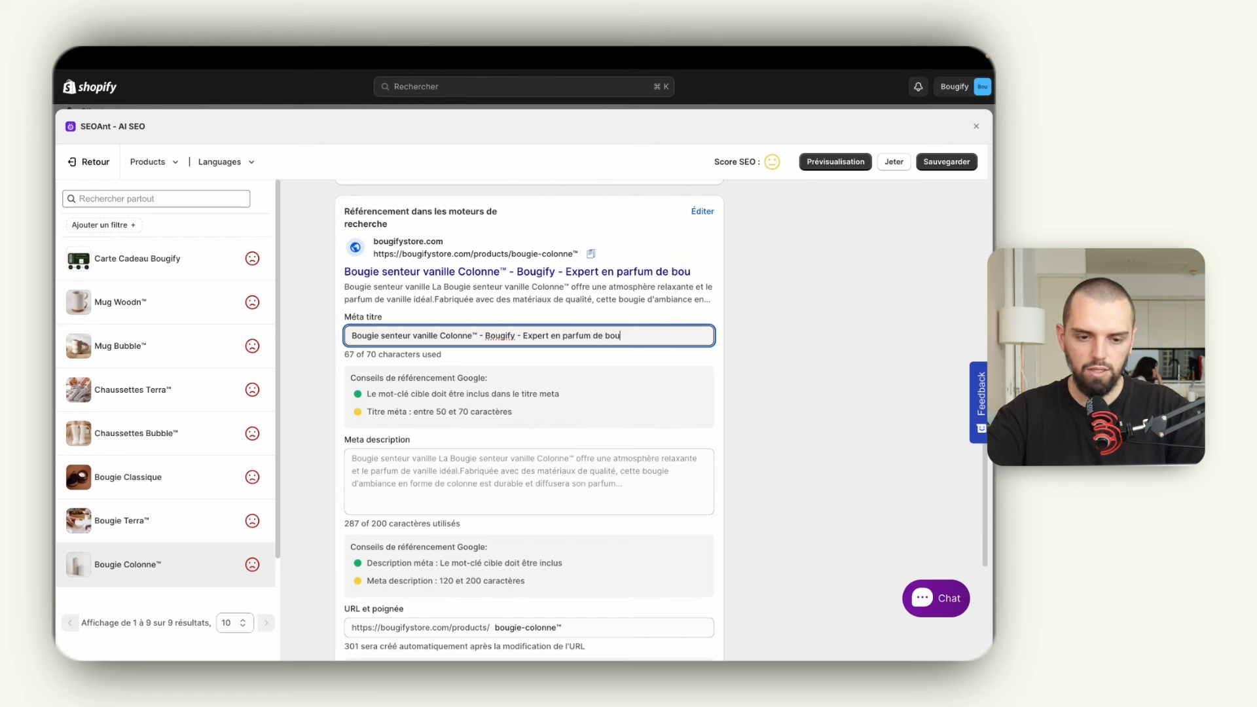
text(gie depuis )
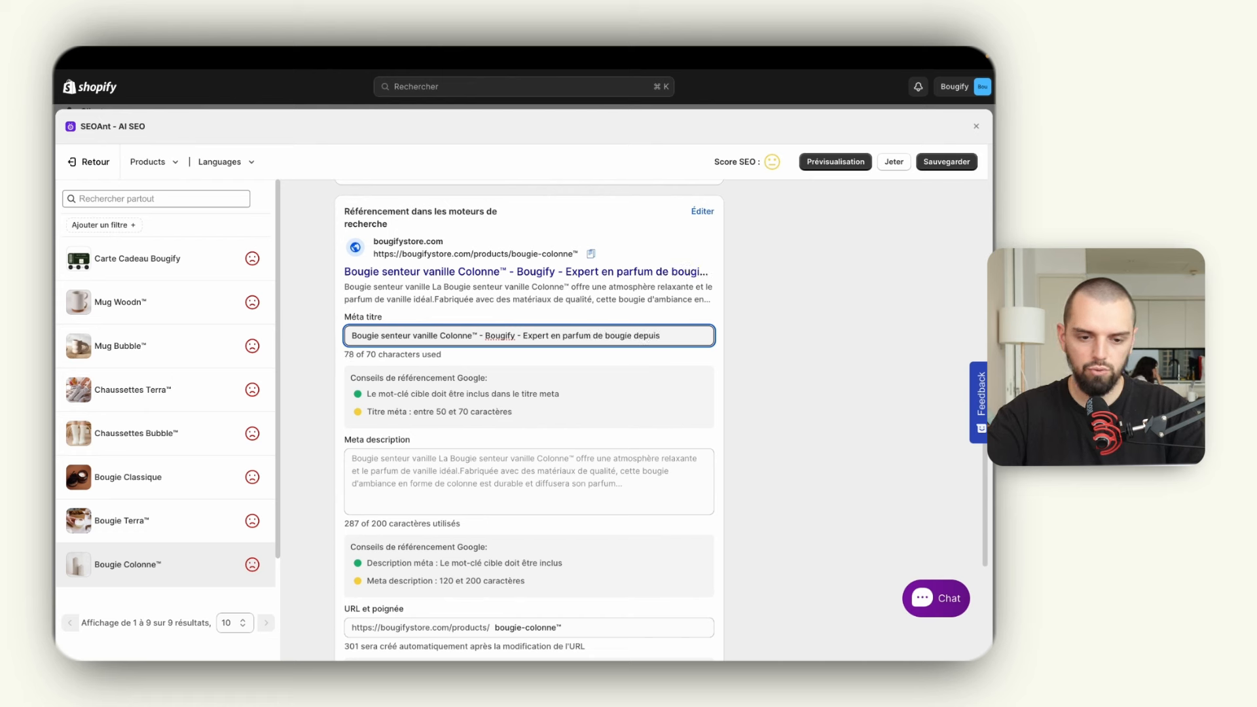
text(1997)
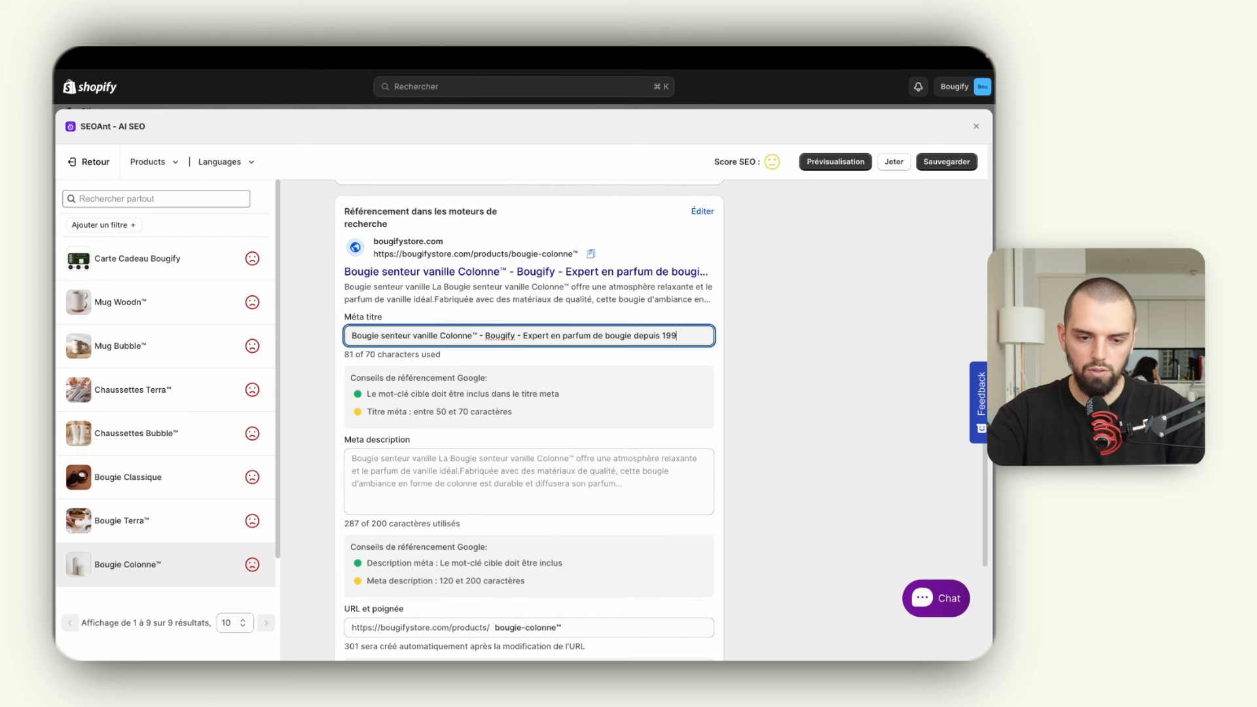
click(739, 351)
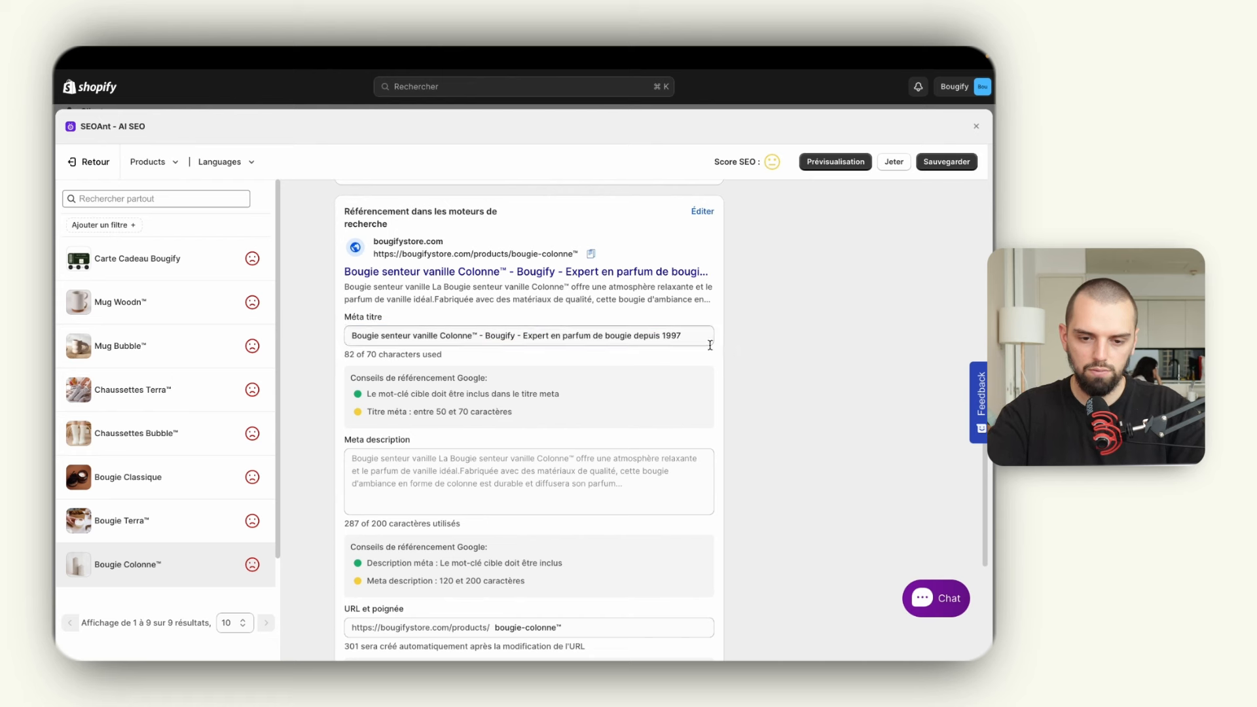
- Remove "depuis 1997" from the end of the meta title
click(688, 338)
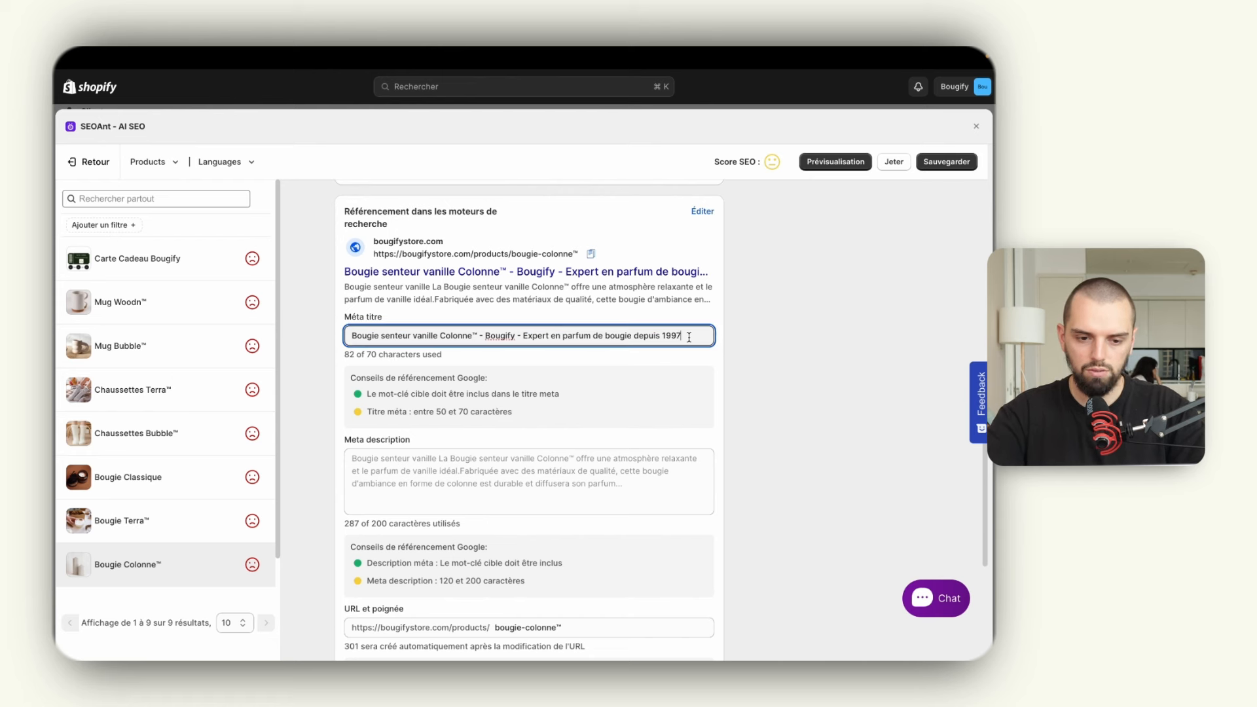
drag(688, 338, 633, 339)
key(BackSpace)
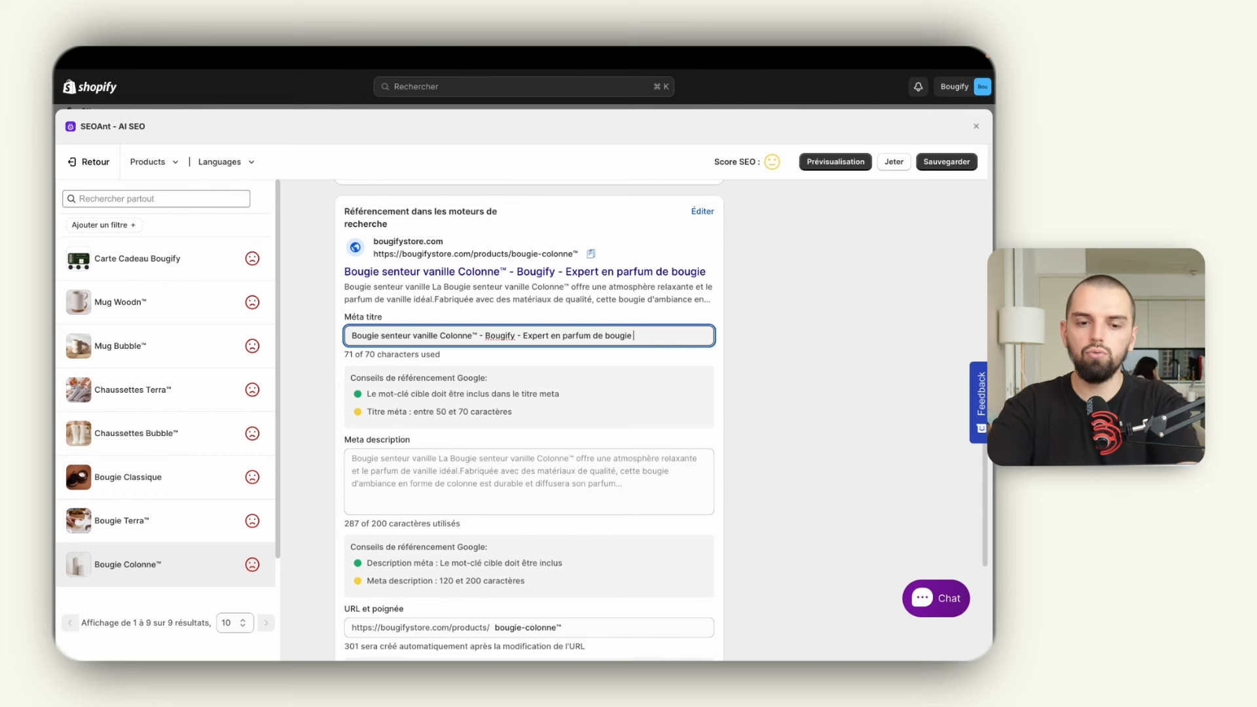
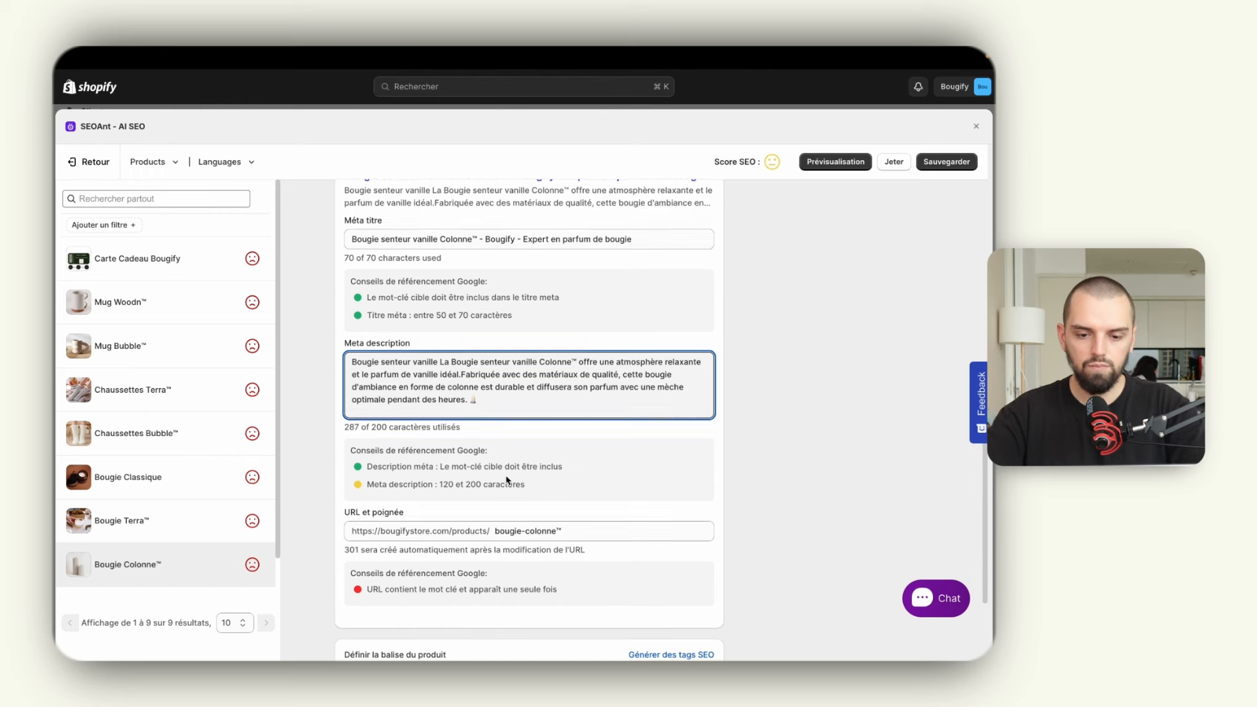
- Change the product's URL handle to "bougie-senteur-vanille"
scroll(576, 482, down, 1)
drag(576, 488, 525, 489)
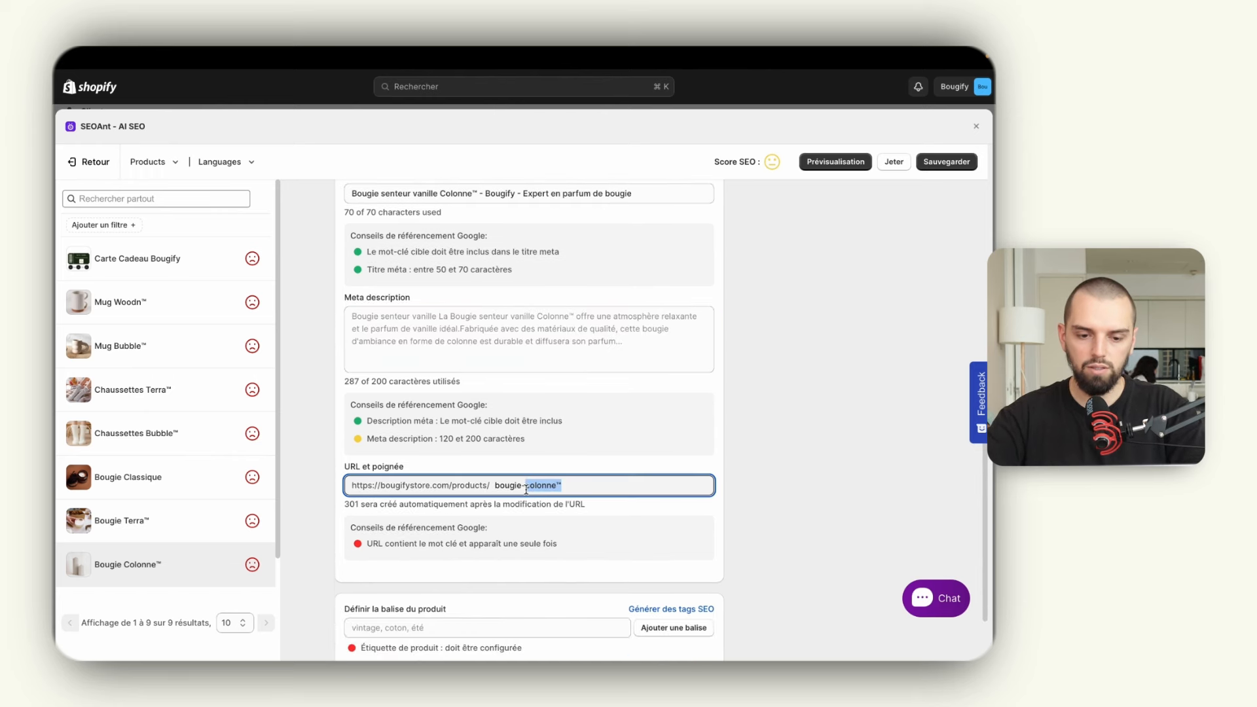
text(senteur)
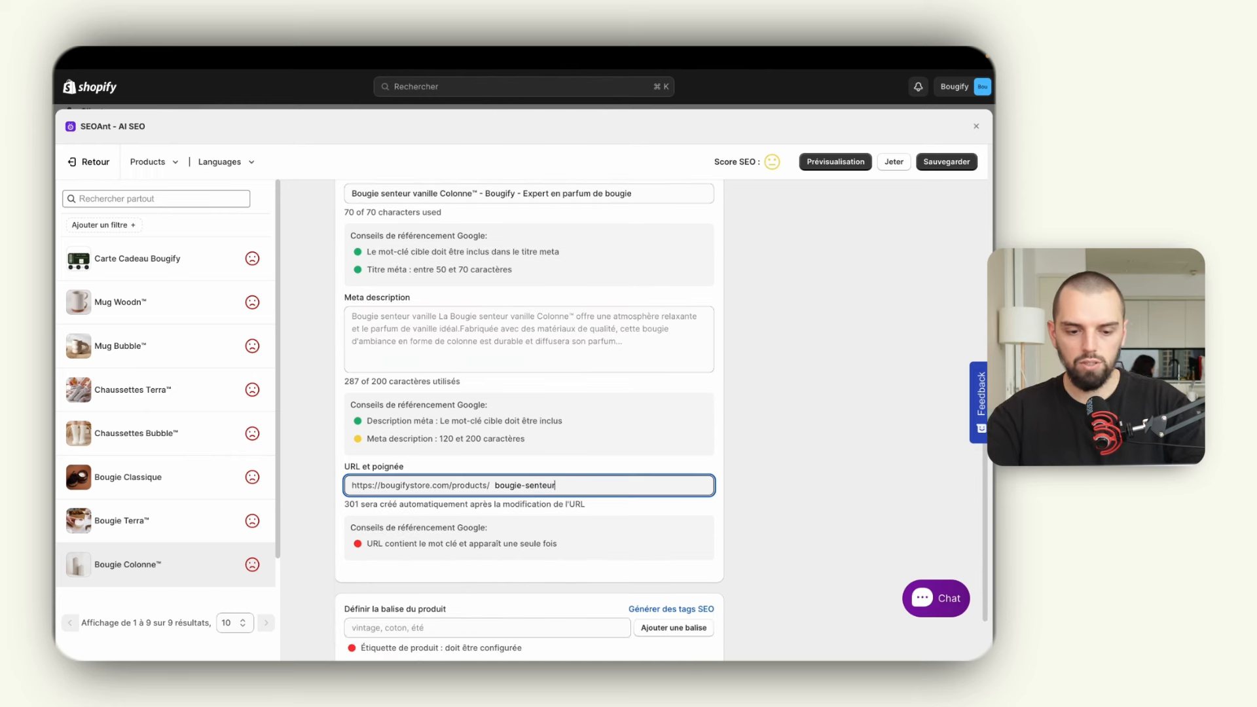
text(-vanille)
click(579, 467)
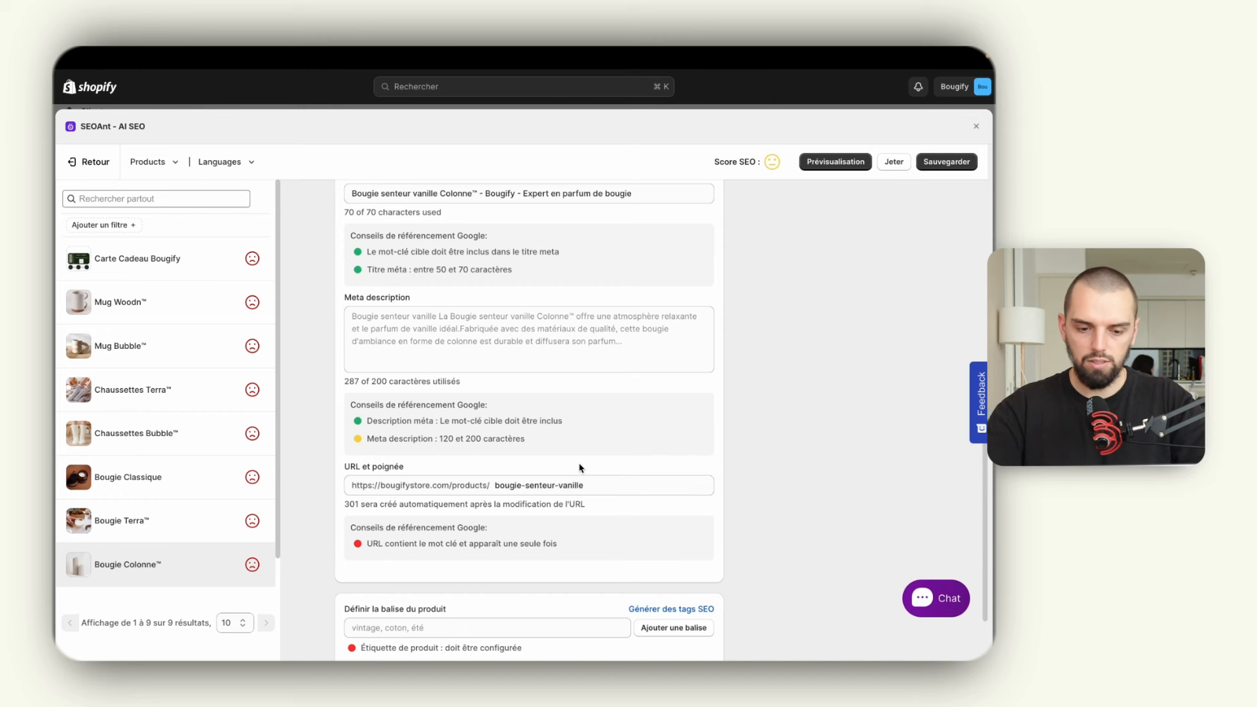
- Add the product tag "bougie" to Bougie Colonne™
scroll(580, 467, down, 3)
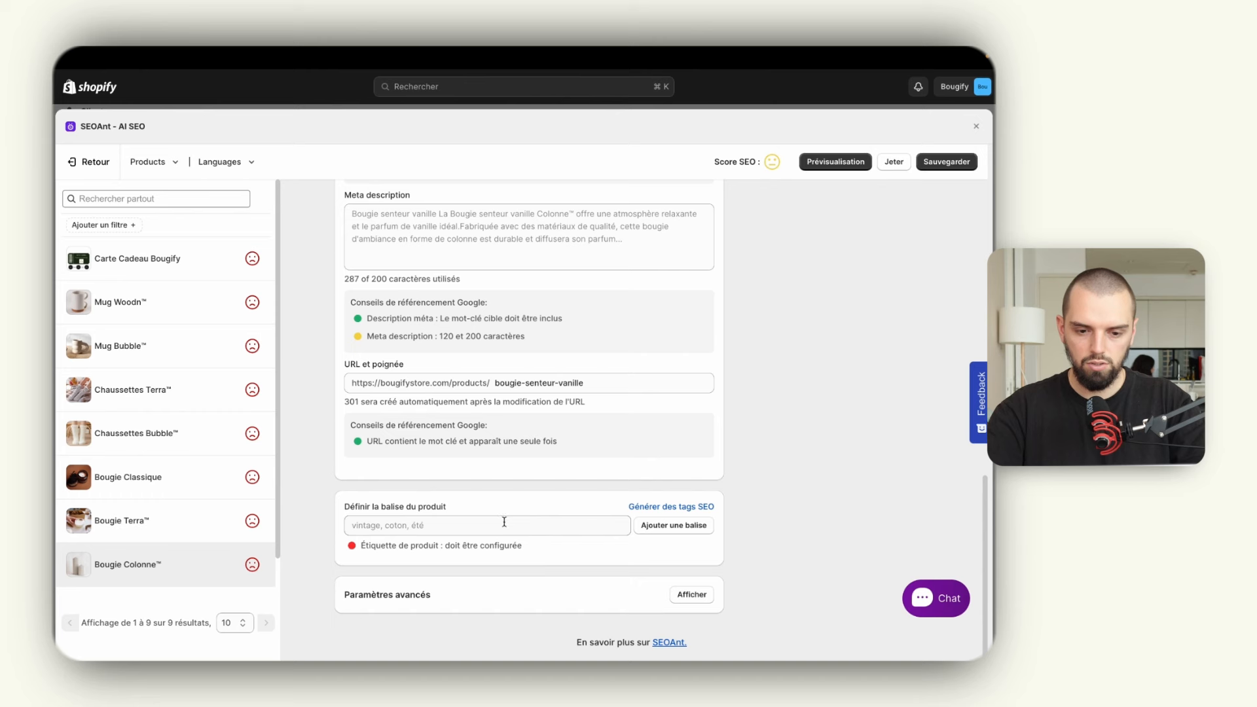
click(504, 521)
text(b)
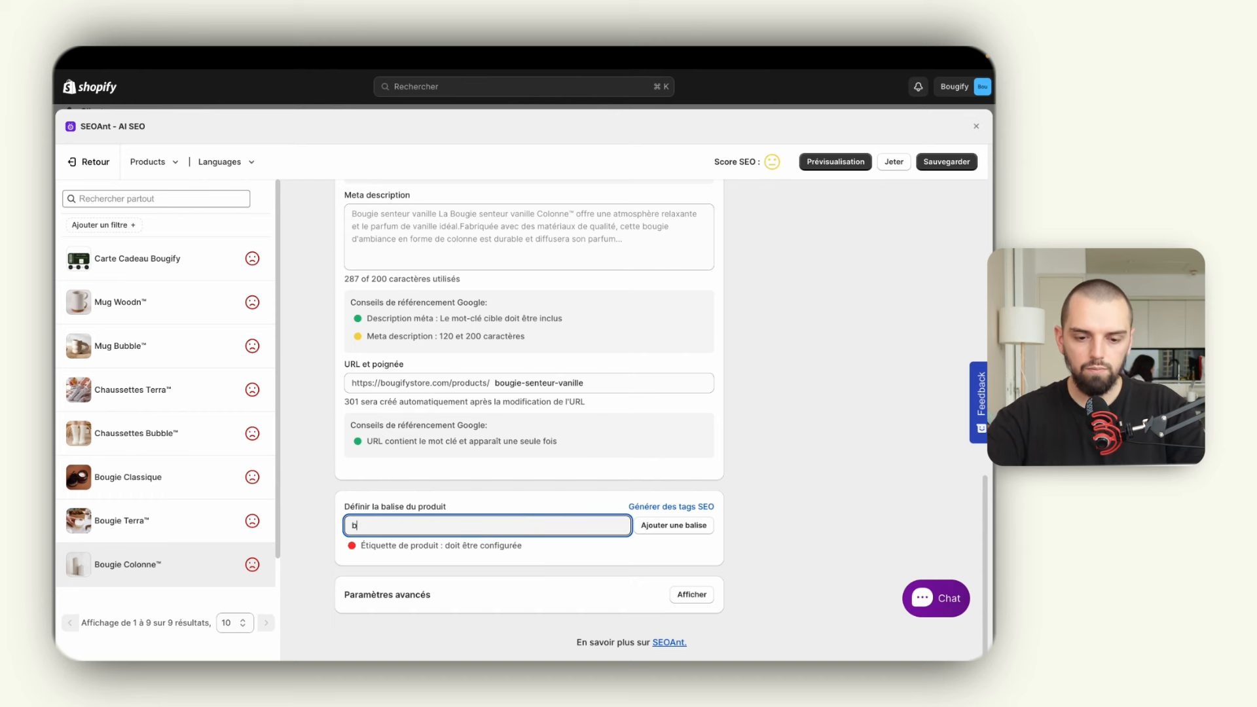
text(ougie)
click(690, 525)
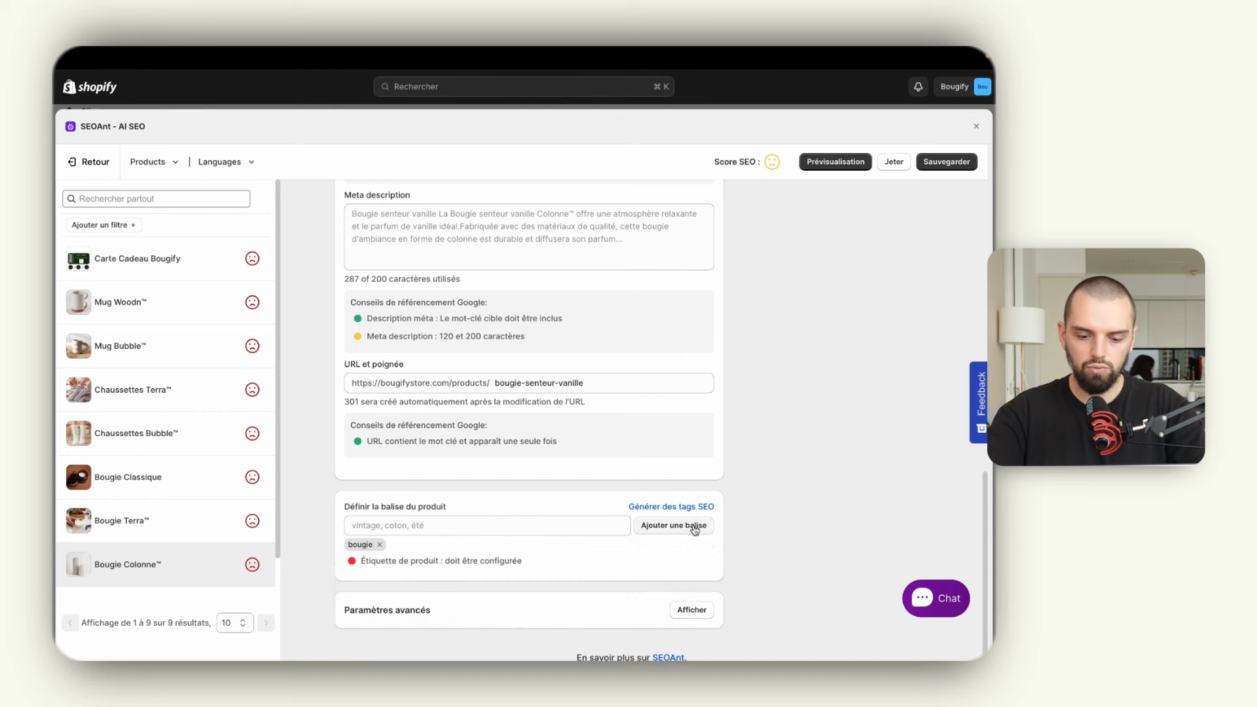
- Add the product tags "senteur vanille" and "parfum vanille" to Bougie Colonne™
click(504, 525)
text(senteur vanille)
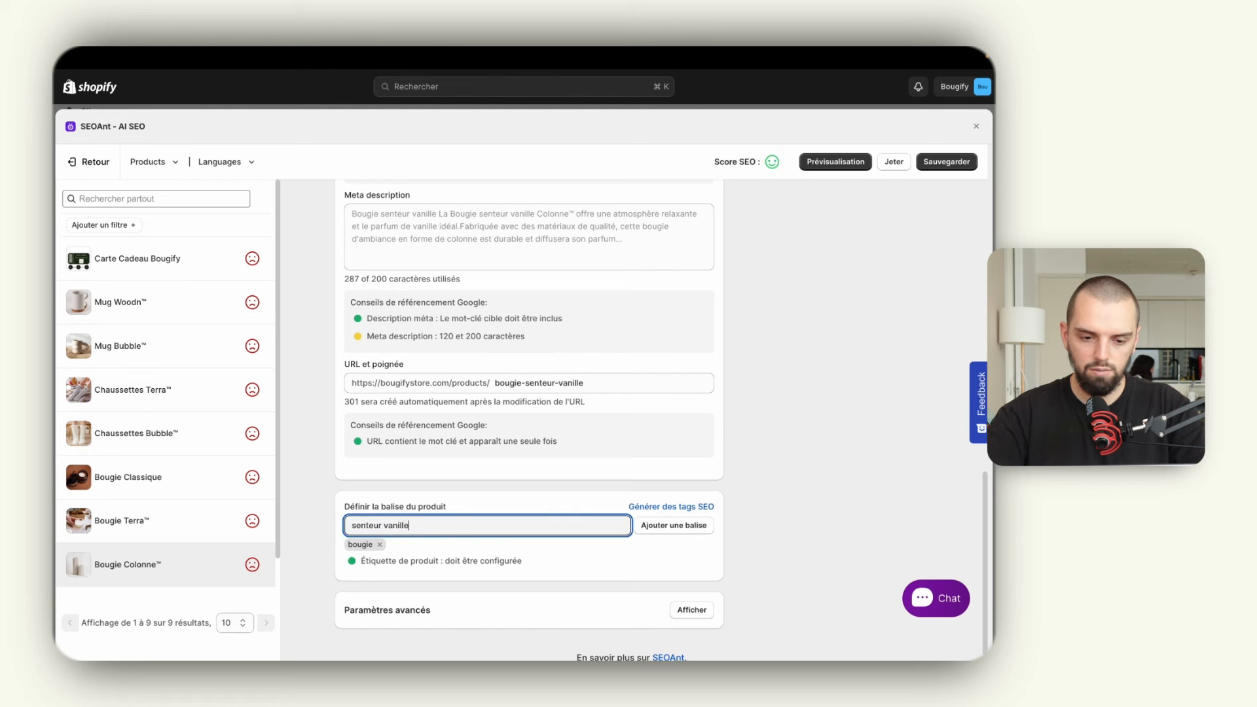
click(673, 525)
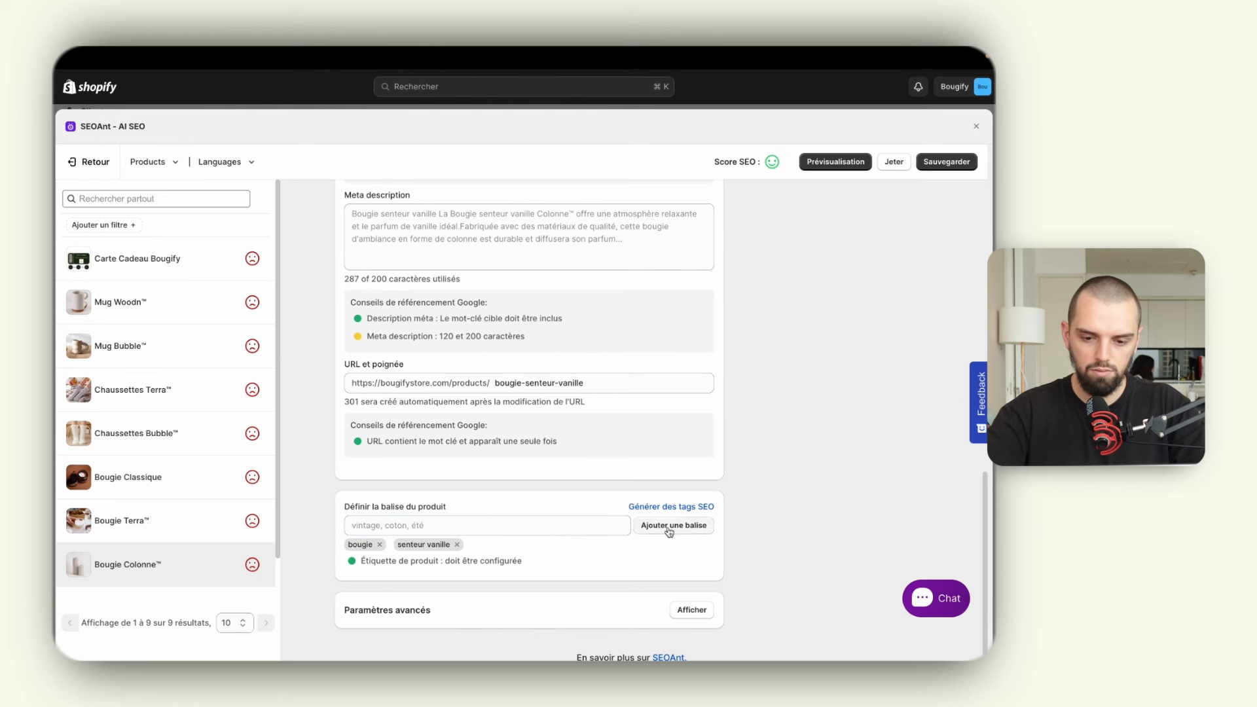
click(488, 524)
text(pa)
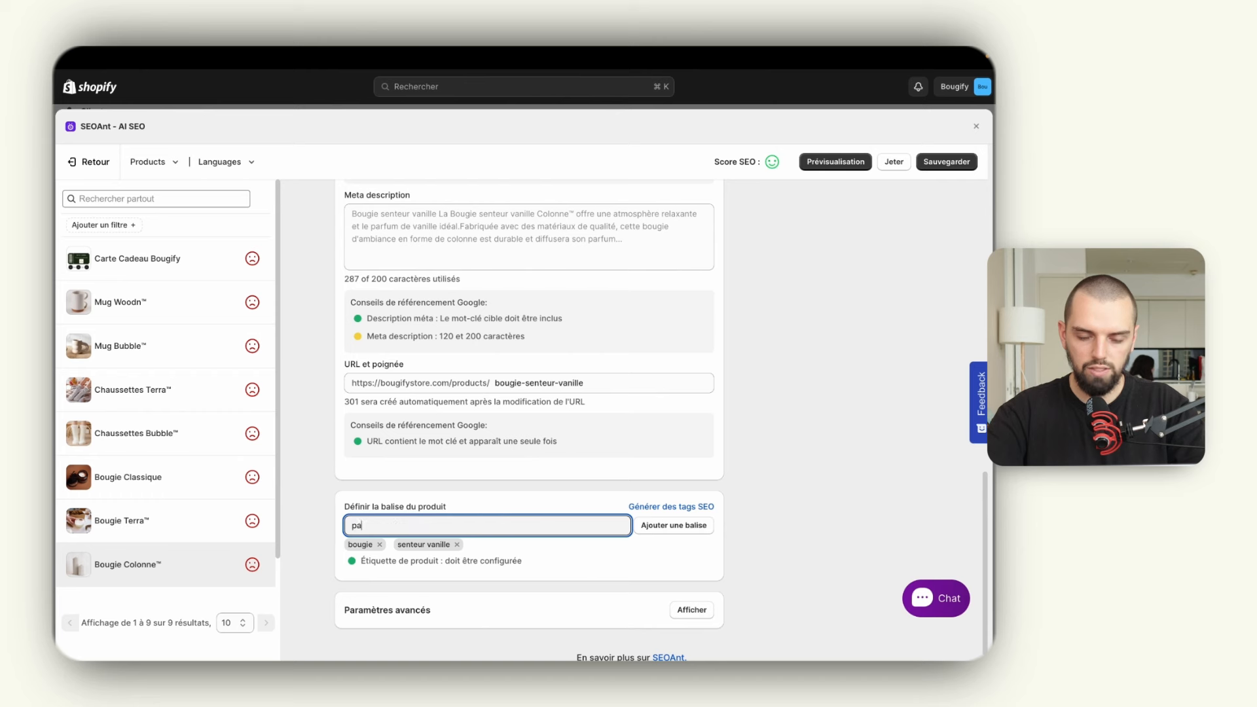
text(rfum vani)
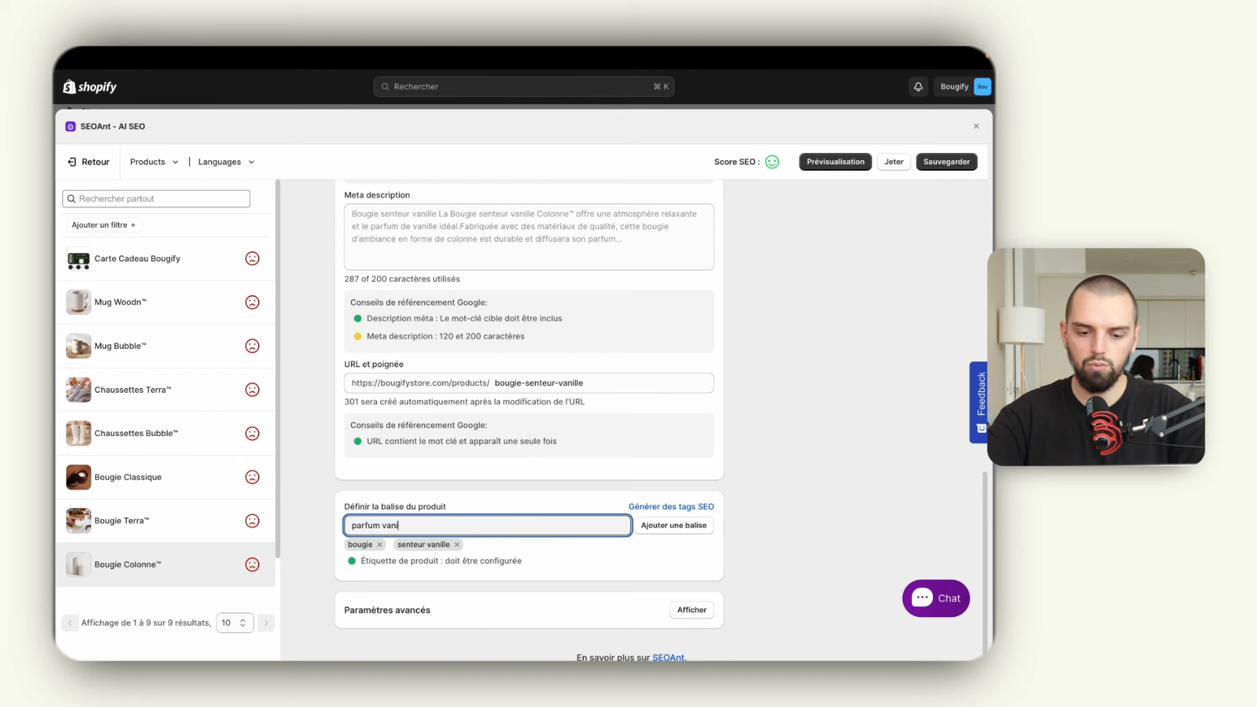
text(lle)
click(674, 525)
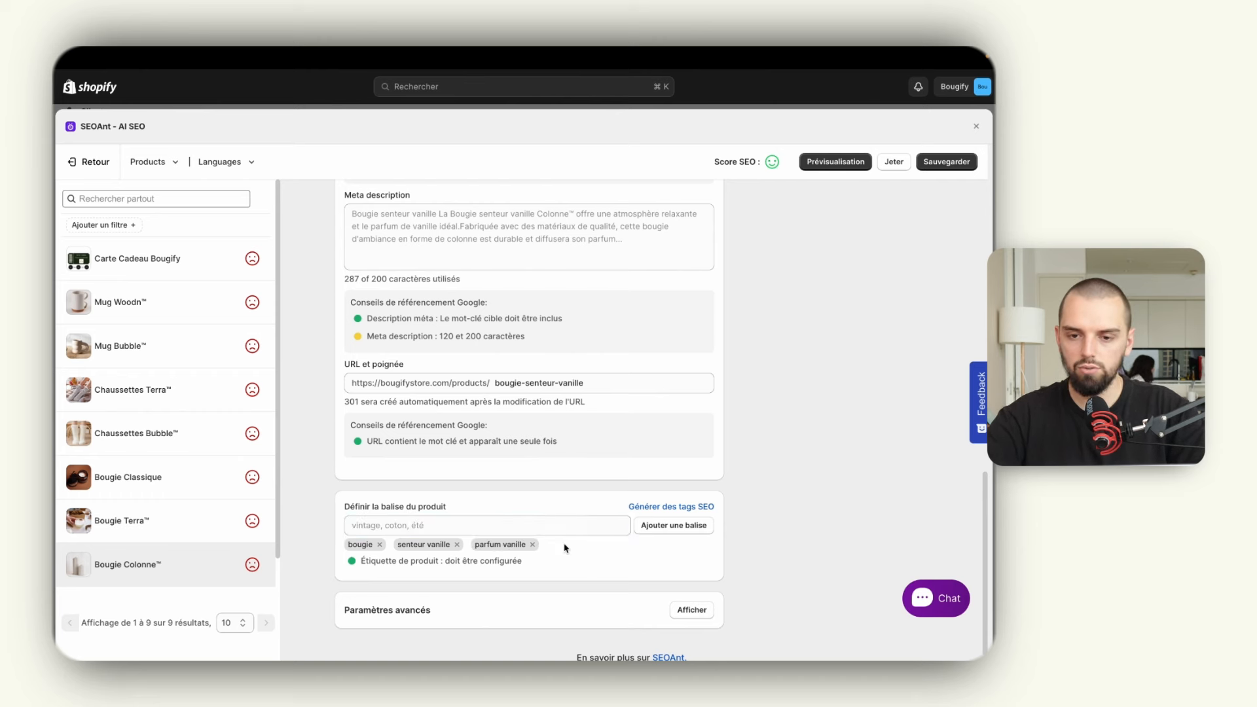
- Add the product tag "odeur vanille" and check the SEO recommendations for the description and metadata
click(543, 527)
text(p)
key(BackSpace)
text(odeur vanille)
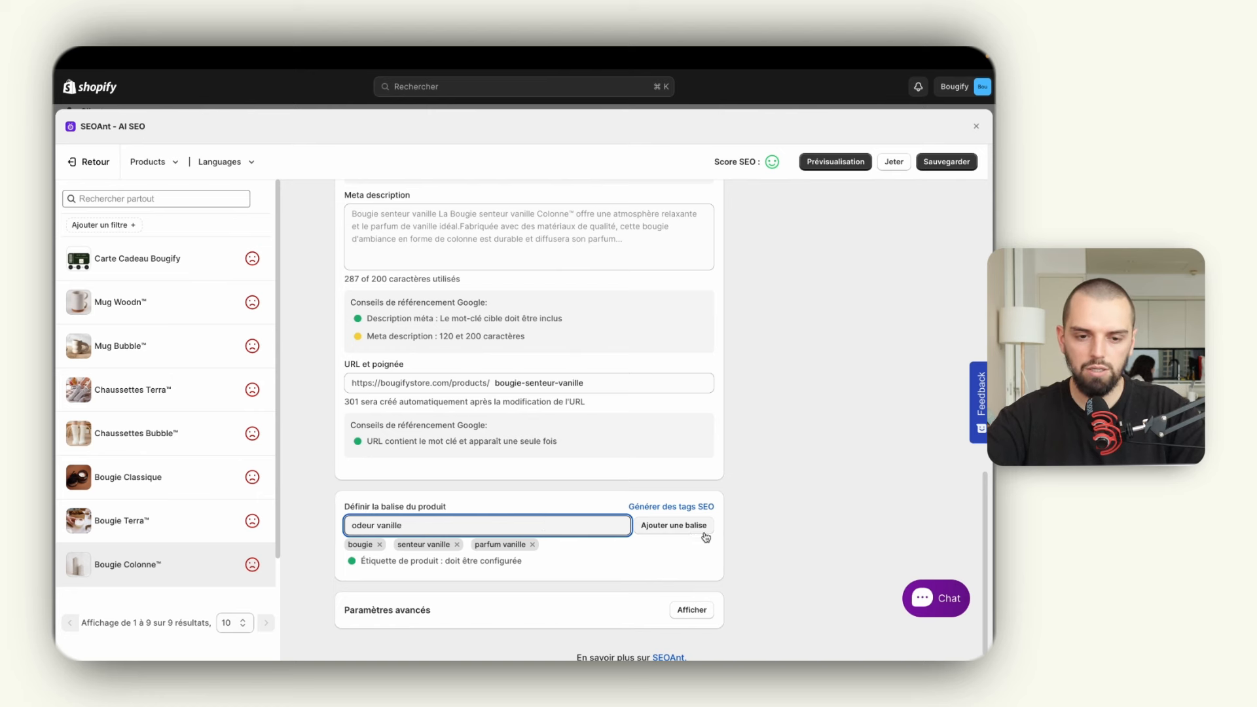
click(674, 525)
scroll(625, 569, down, 1)
scroll(625, 568, up, 3)
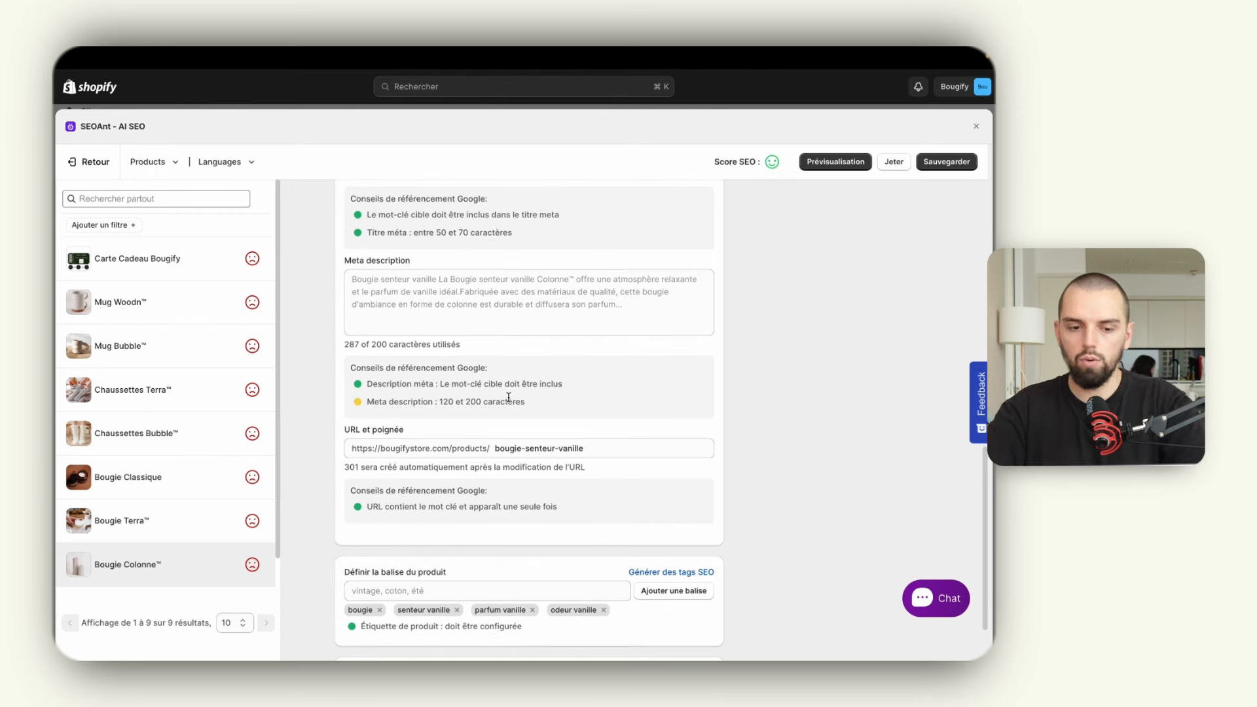
scroll(510, 399, up, 5)
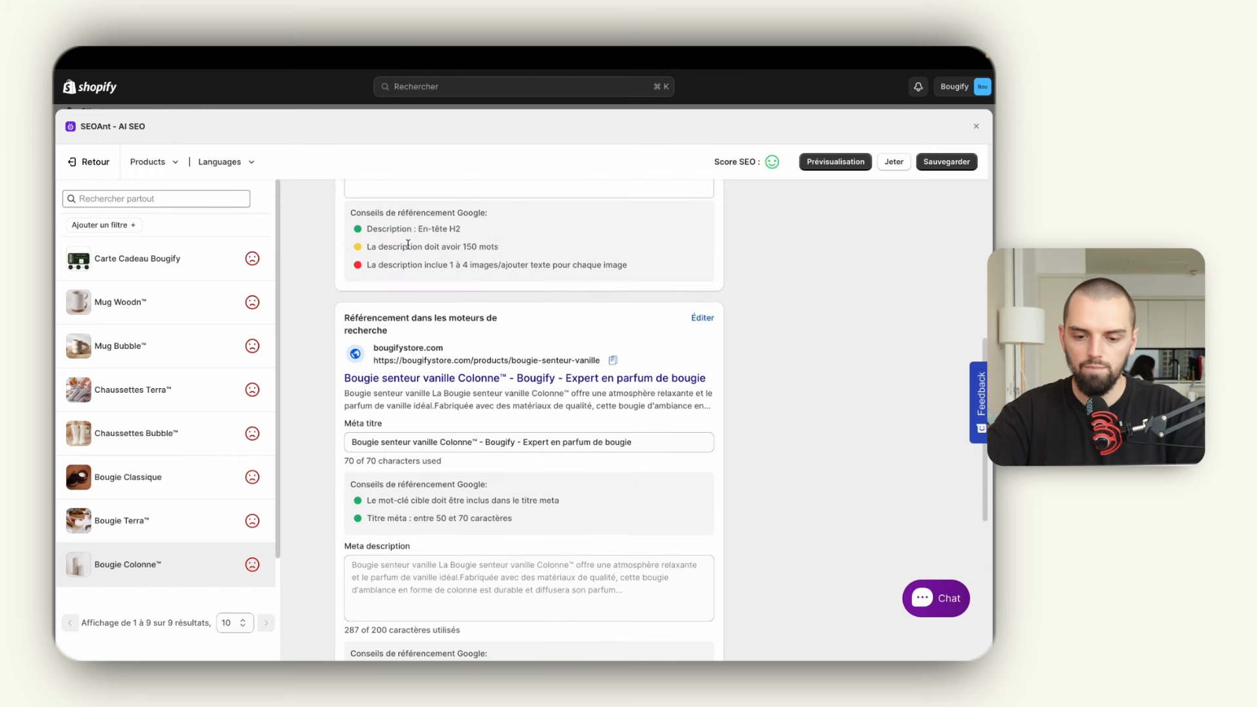
scroll(459, 388, down, 5)
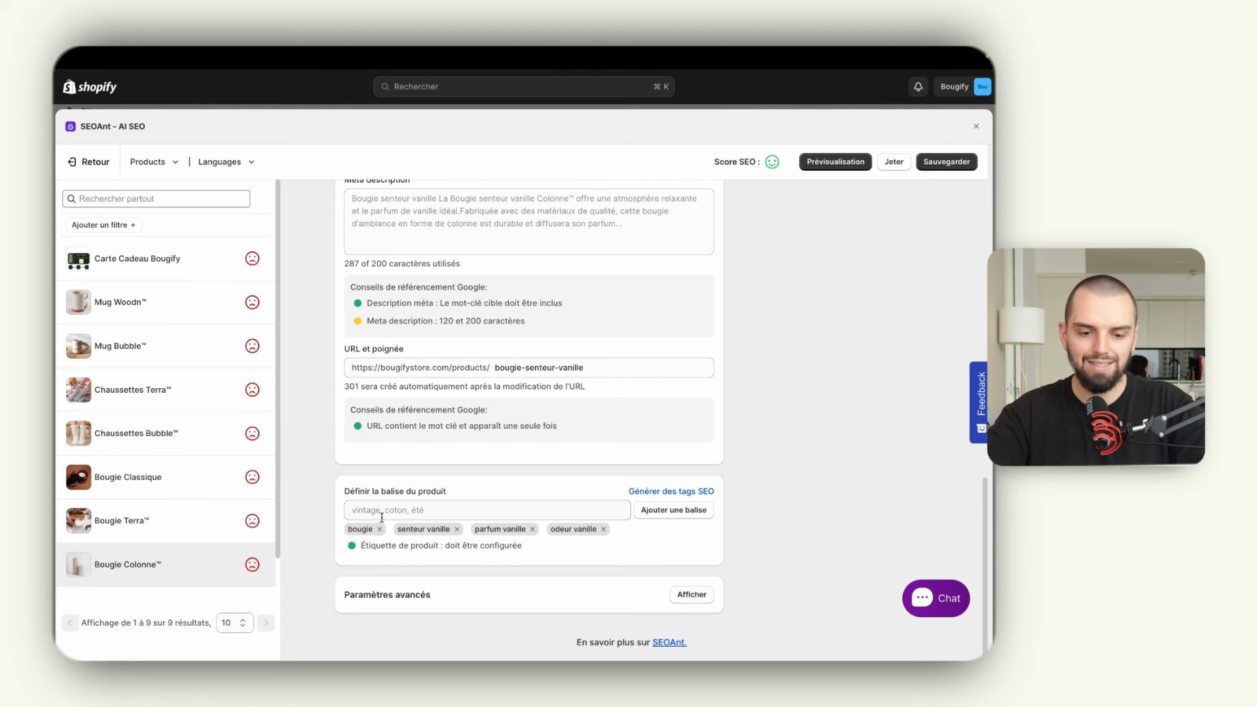
- Check the advanced meta robots settings without changing them and save the product's SEO changes
click(684, 595)
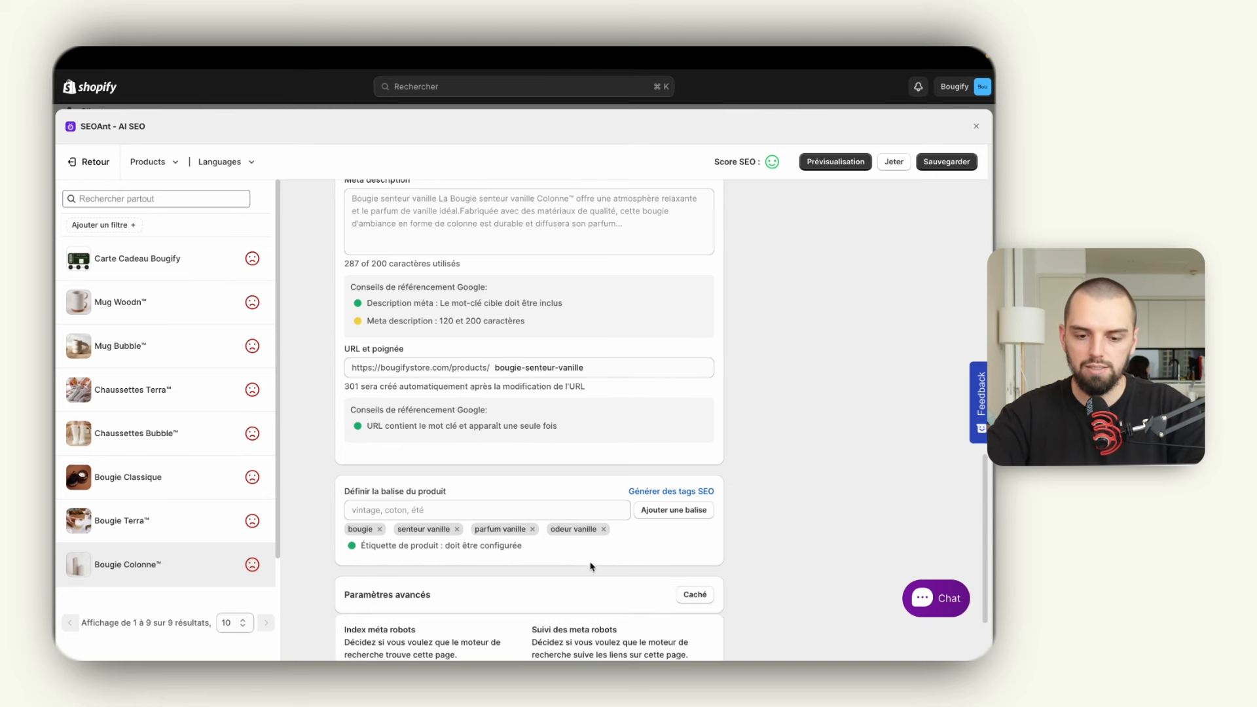
scroll(589, 564, down, 3)
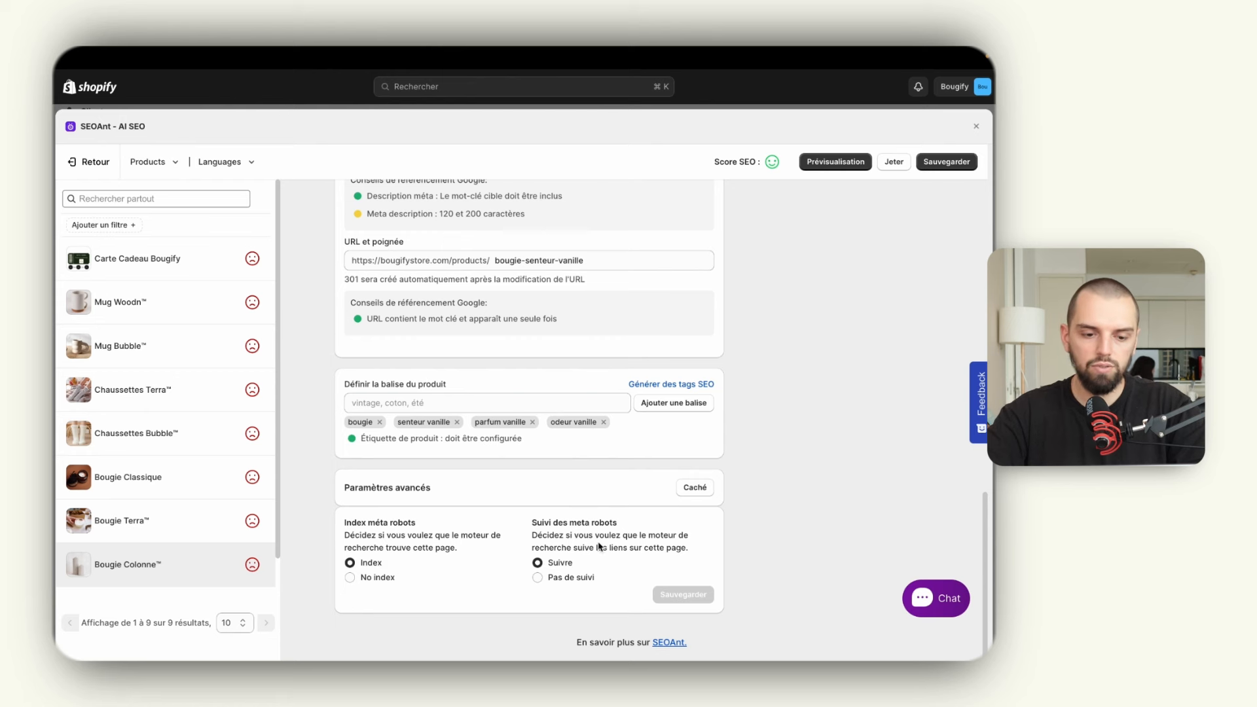
click(695, 488)
click(942, 164)
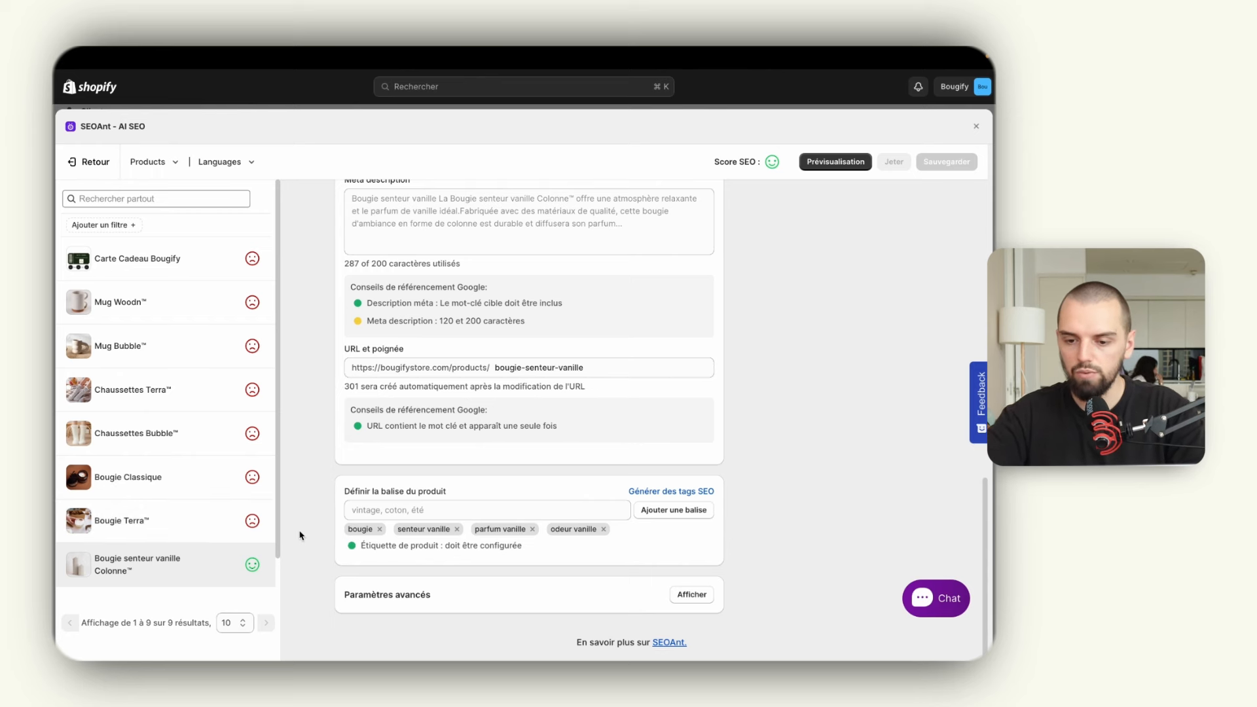
- Try the AI optimization on the product description and return to the on-page SEO product list
scroll(300, 535, up, 15)
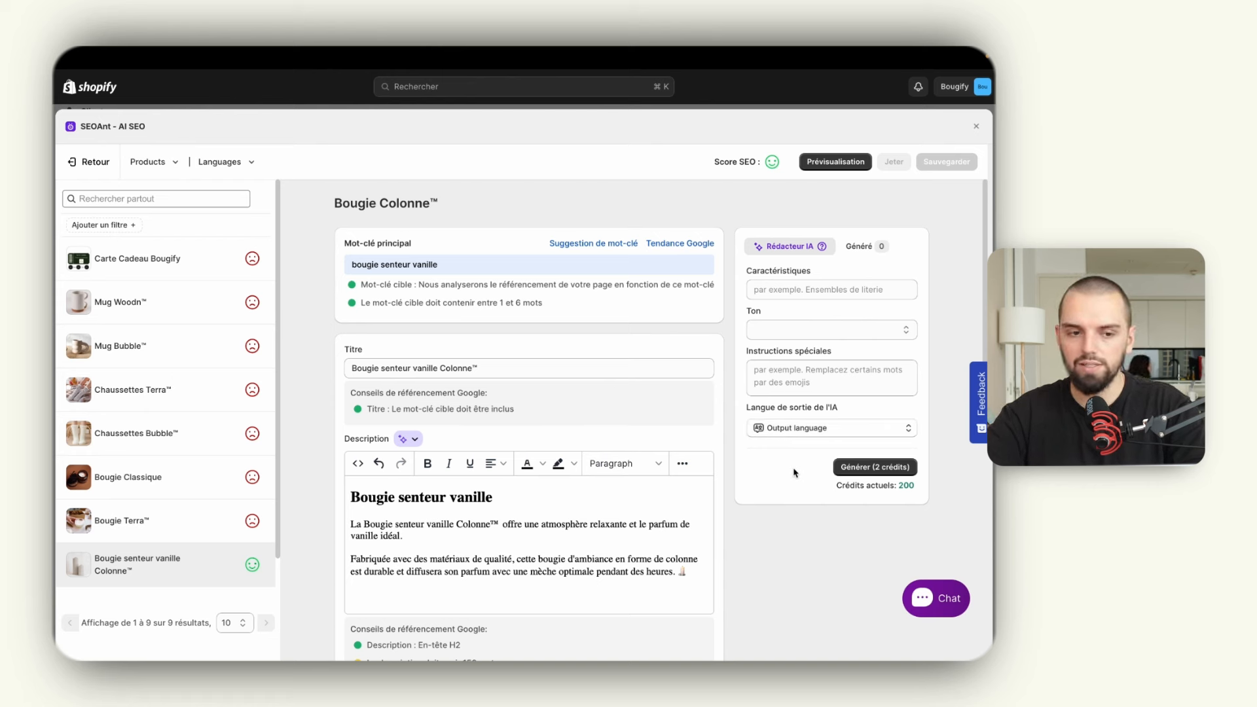
click(415, 439)
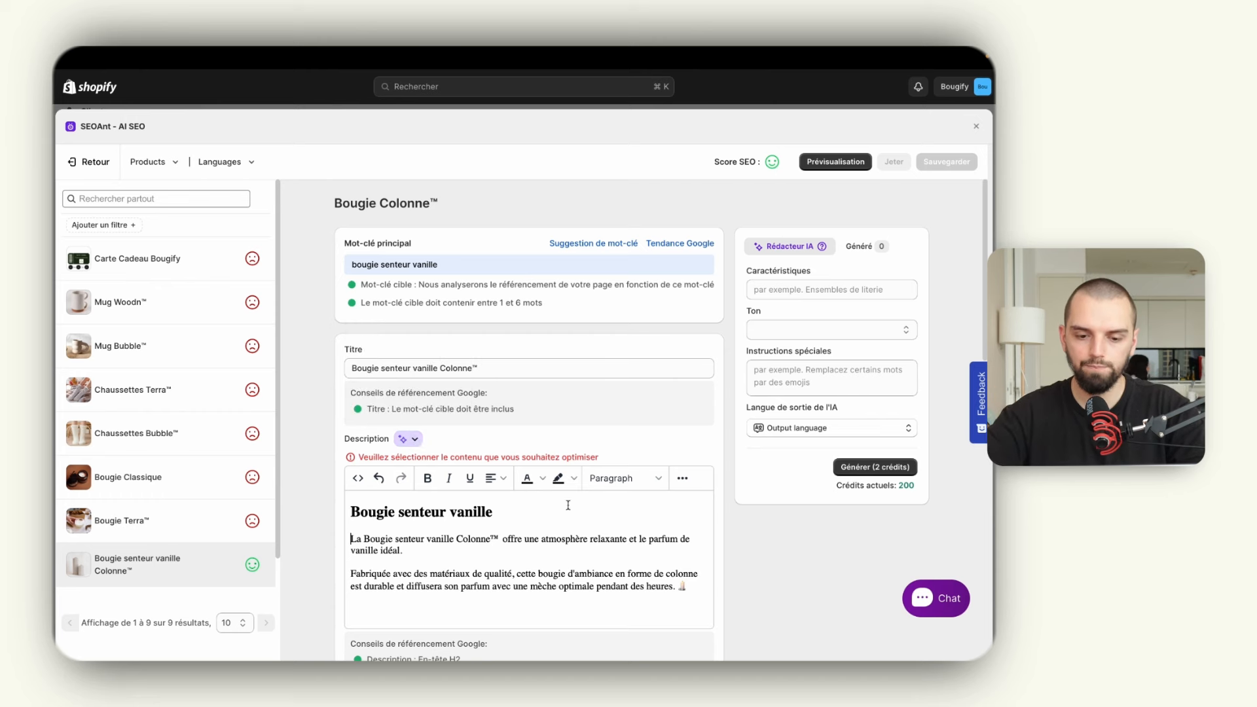
click(85, 168)
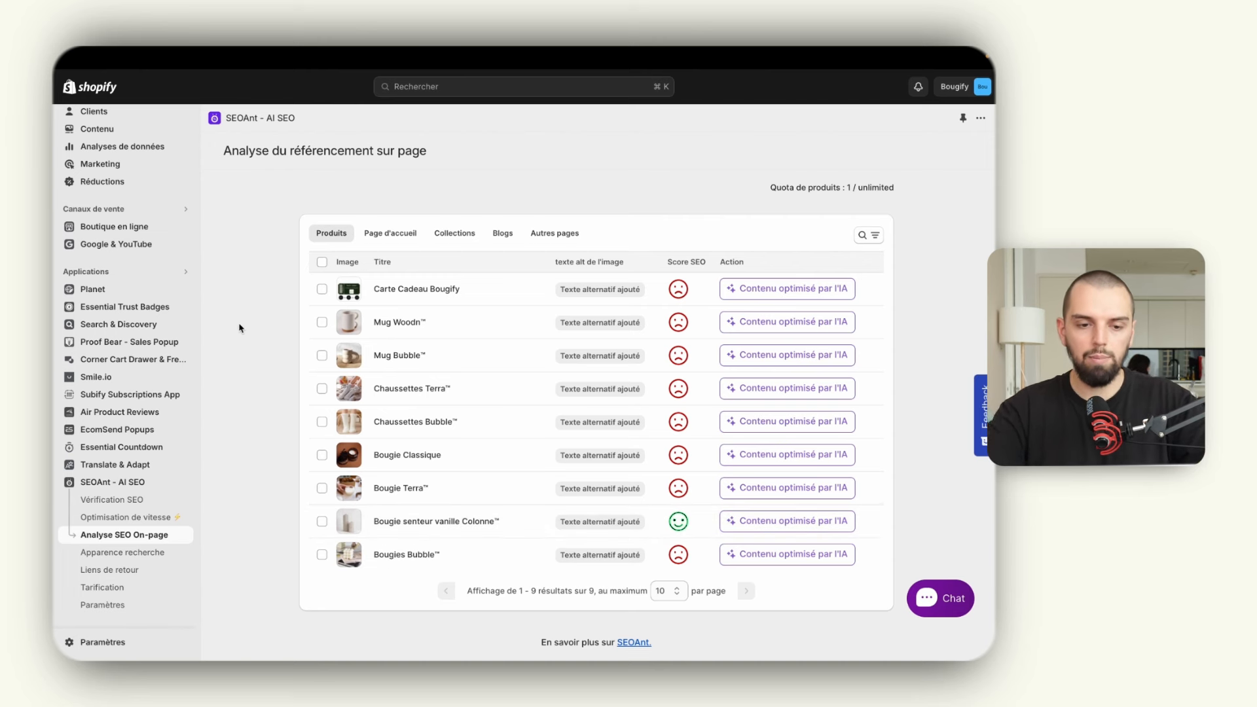
- Enter "bougify" as the main keyword for the store's home page in the on-page SEO analysis
click(386, 233)
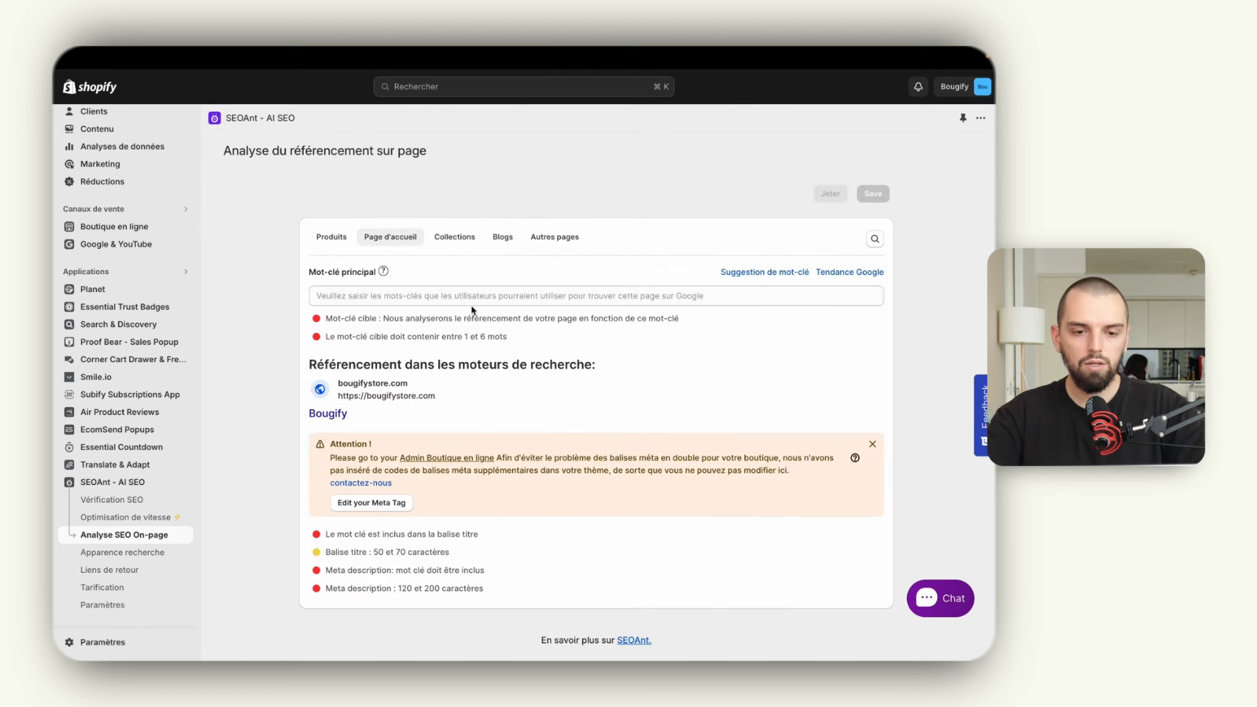
click(483, 296)
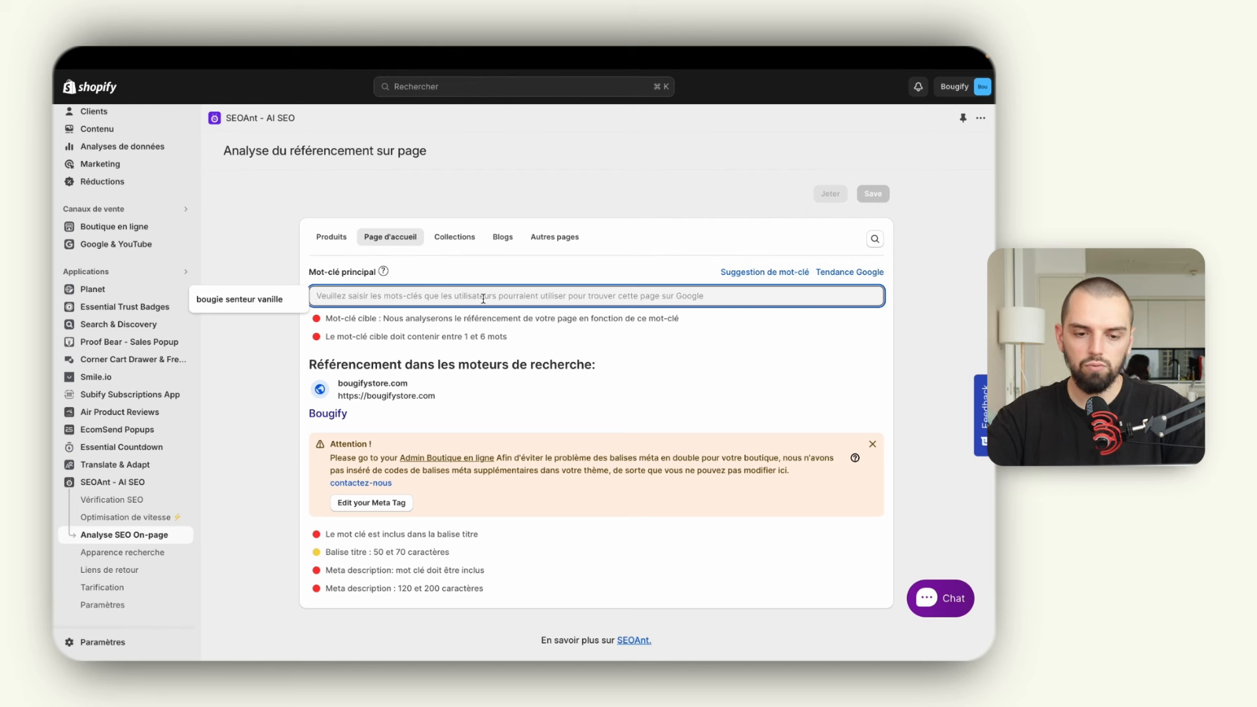
text(bougify)
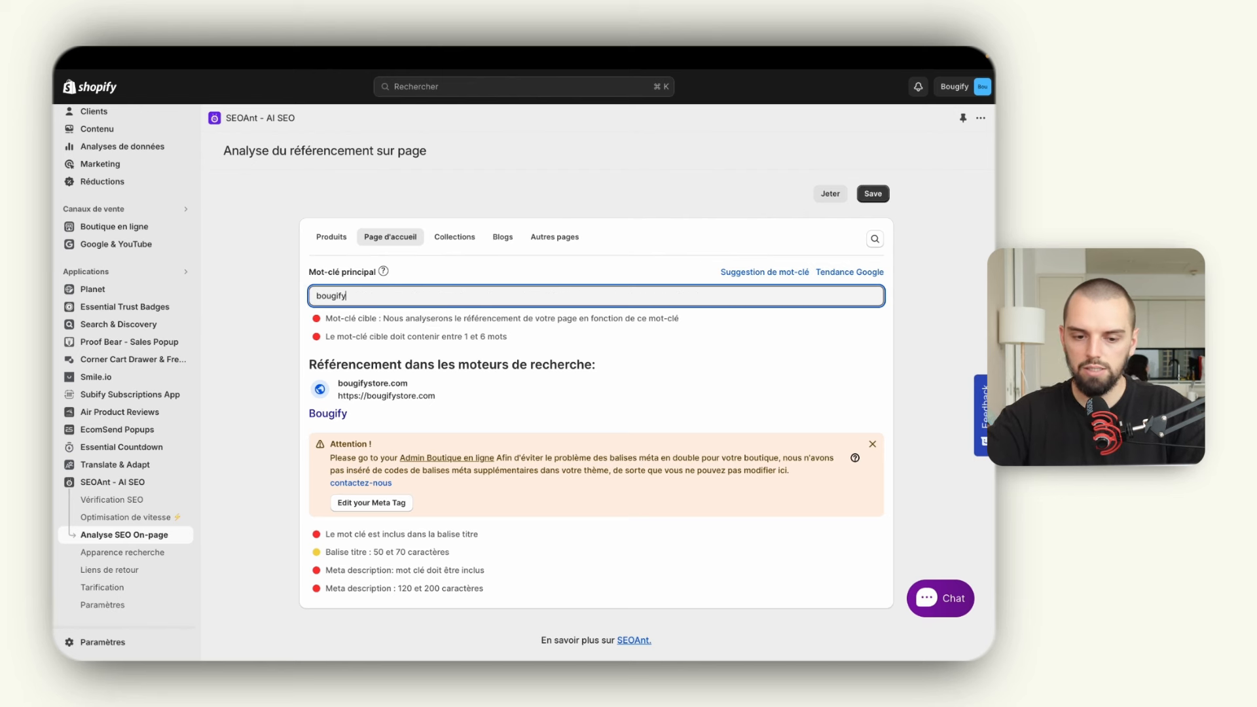
click(482, 269)
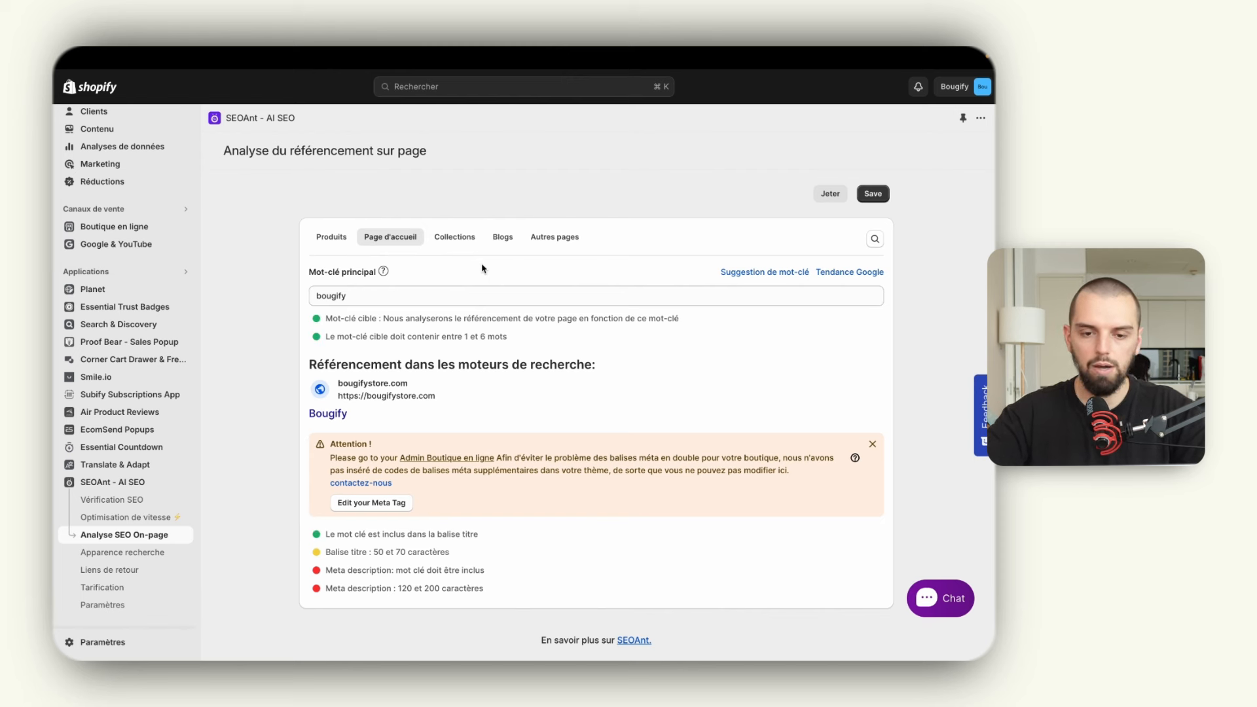
- Open the home page meta tag preferences and set the home page title to "Bougify - Expert en parfum de bougie depuis 1997"
click(374, 502)
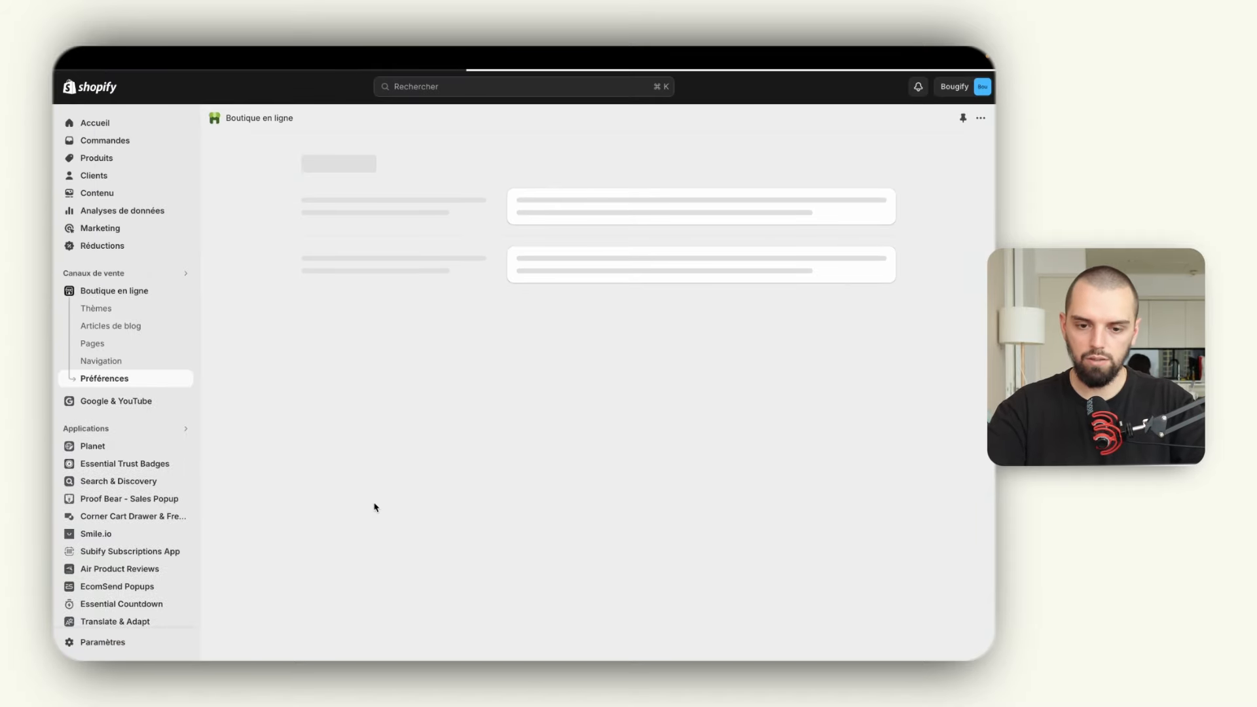
click(577, 241)
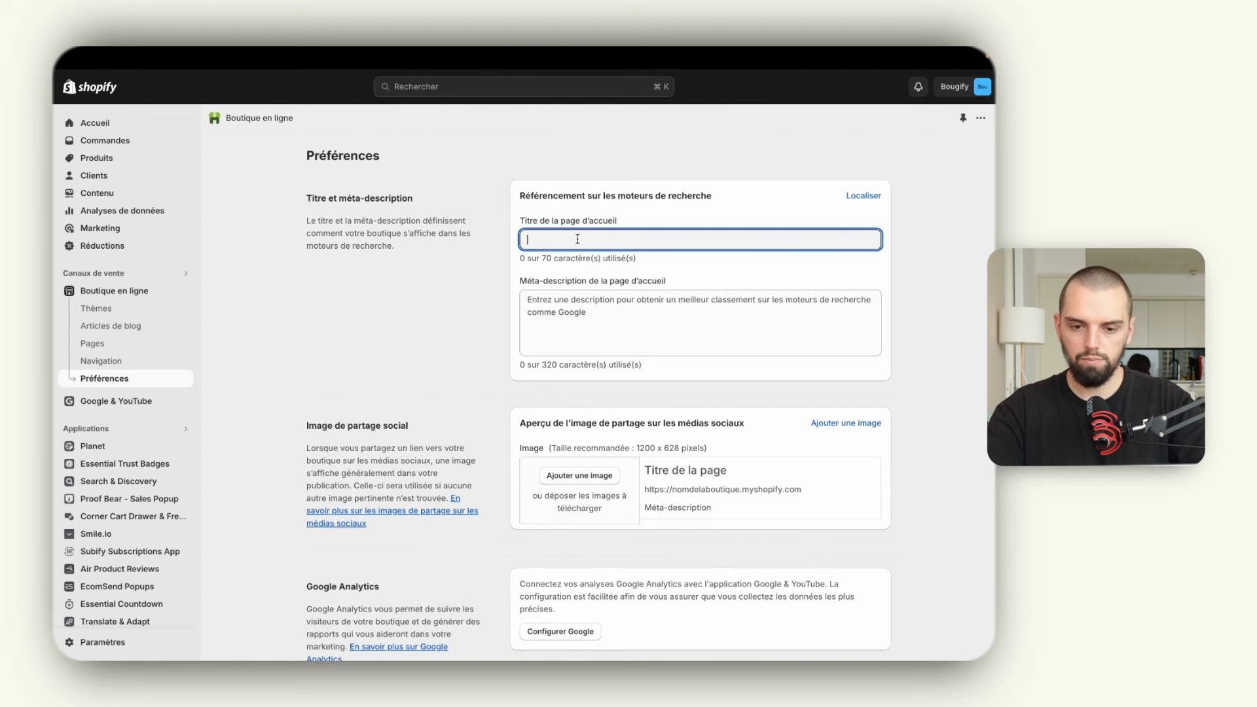
text(Bougify )
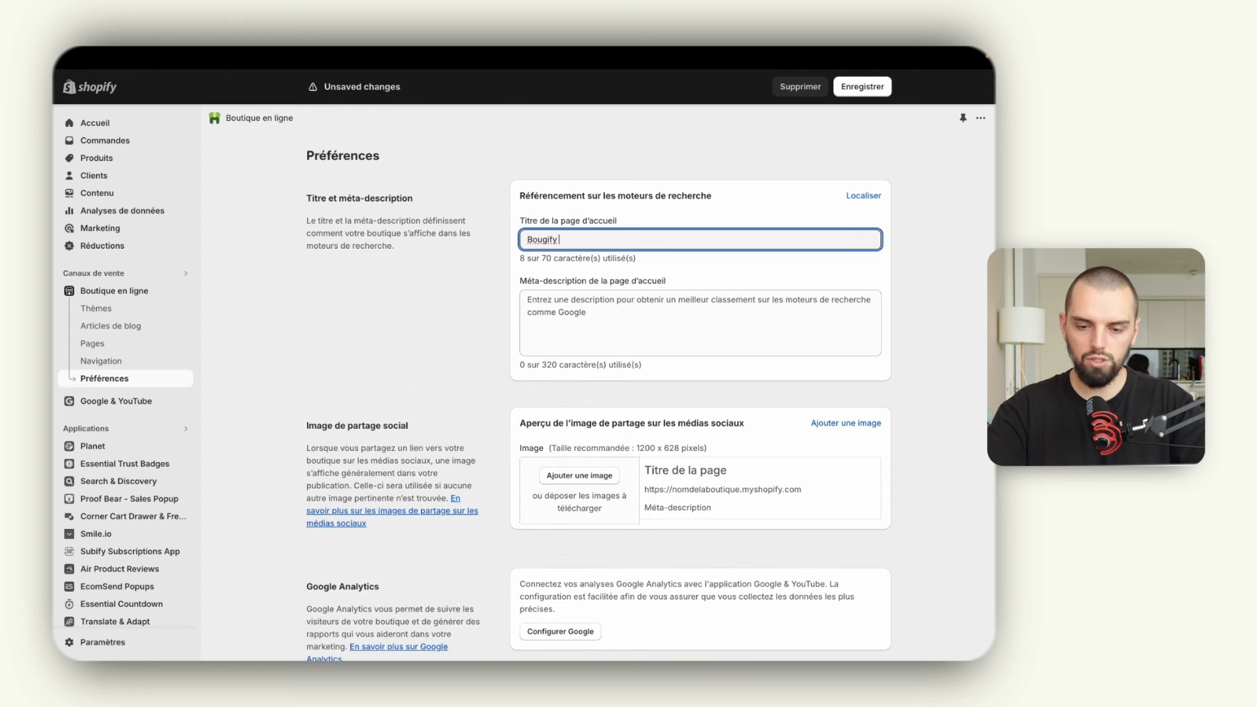
text(- Ex)
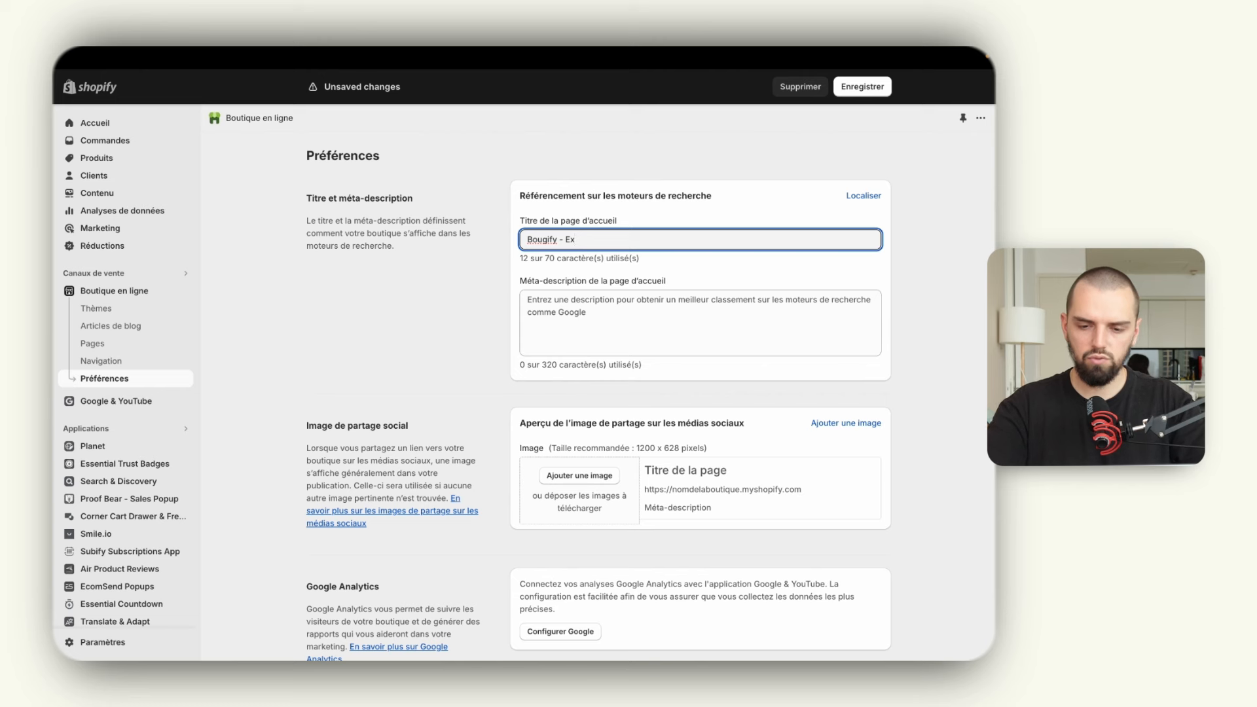
text(pert en )
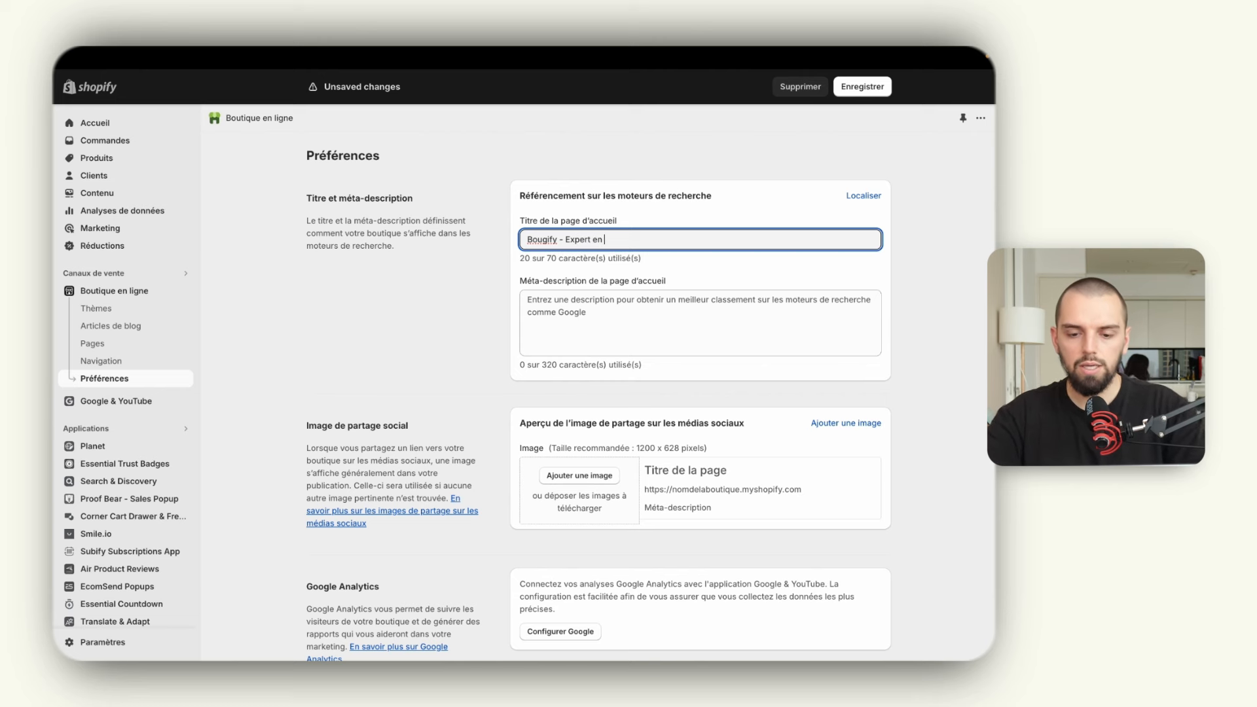
text(parfum de )
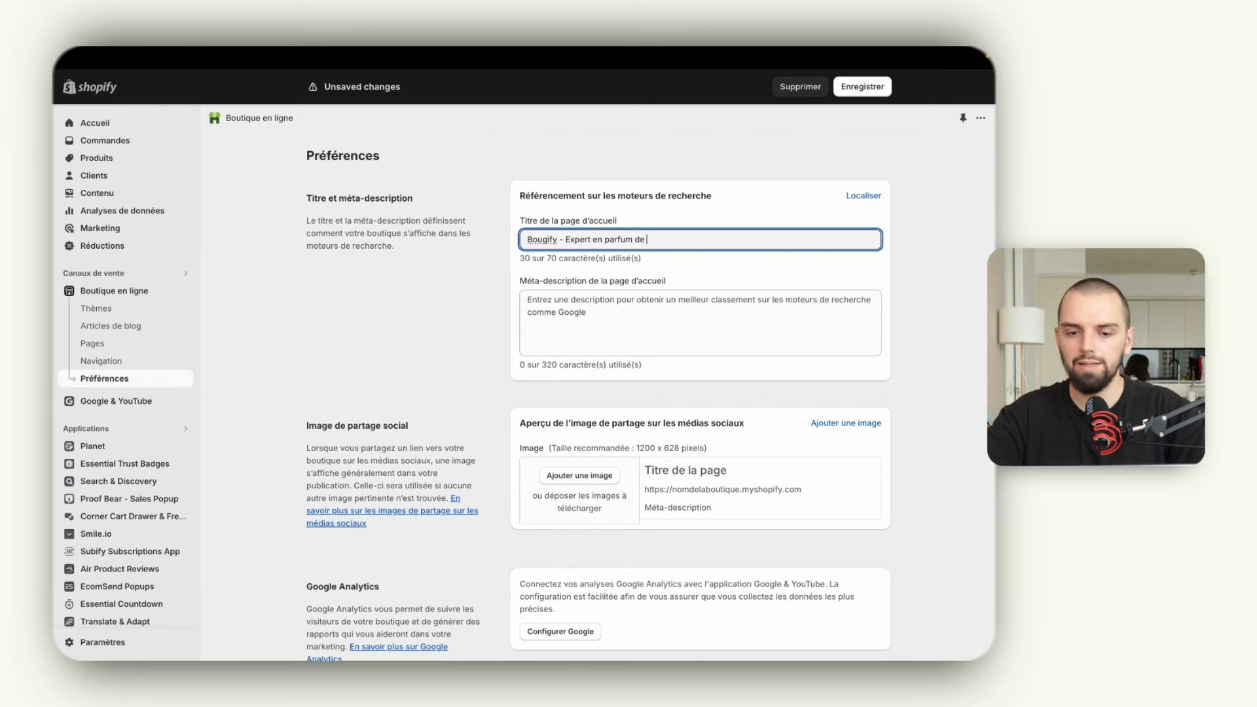
text(bougie depuis )
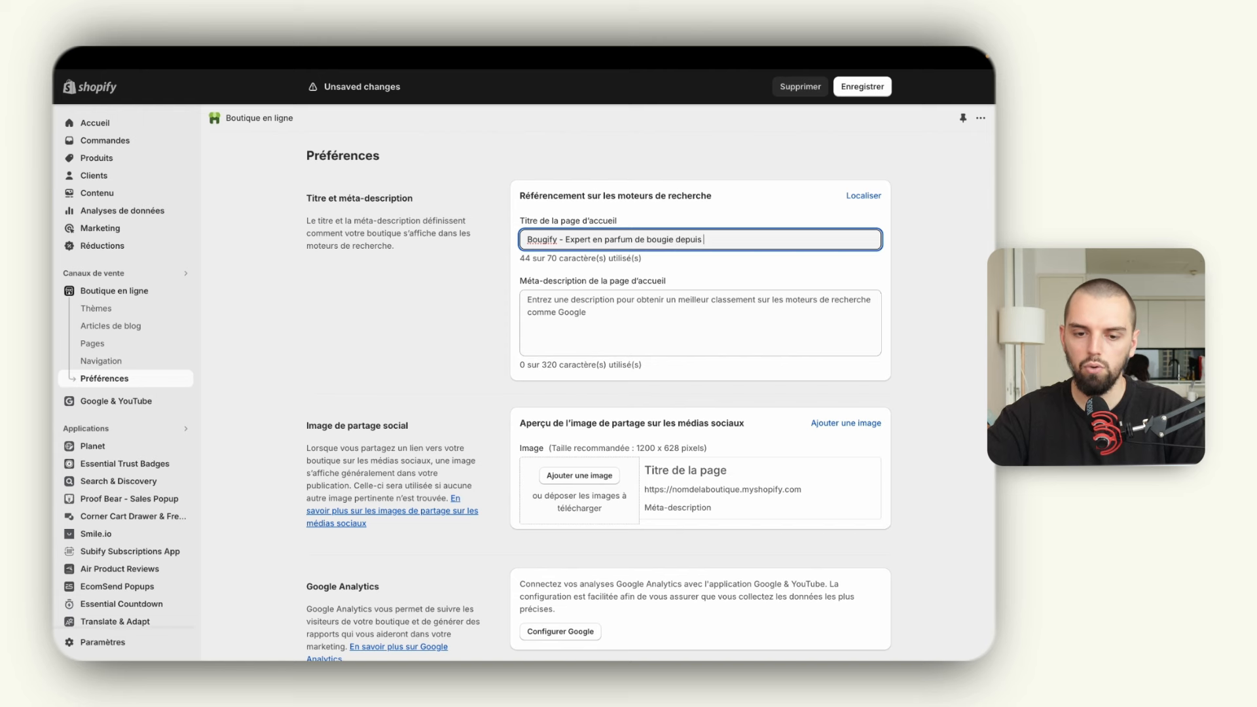
text(1997)
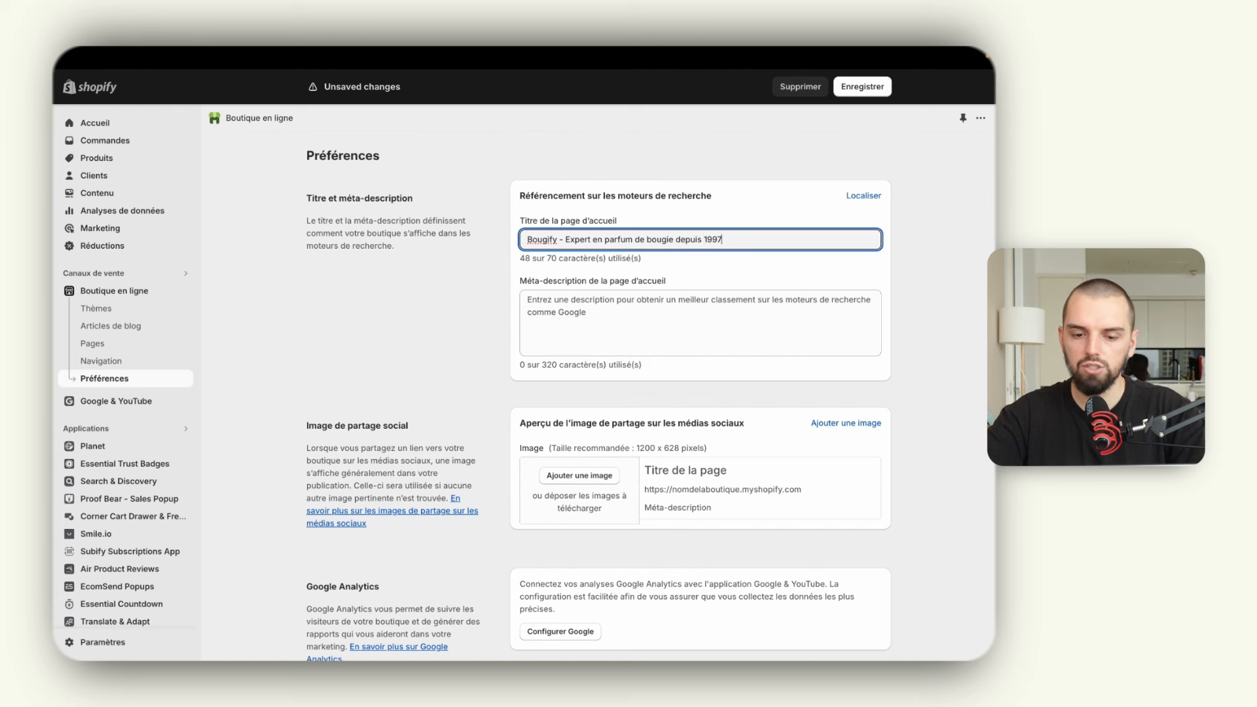
click(586, 276)
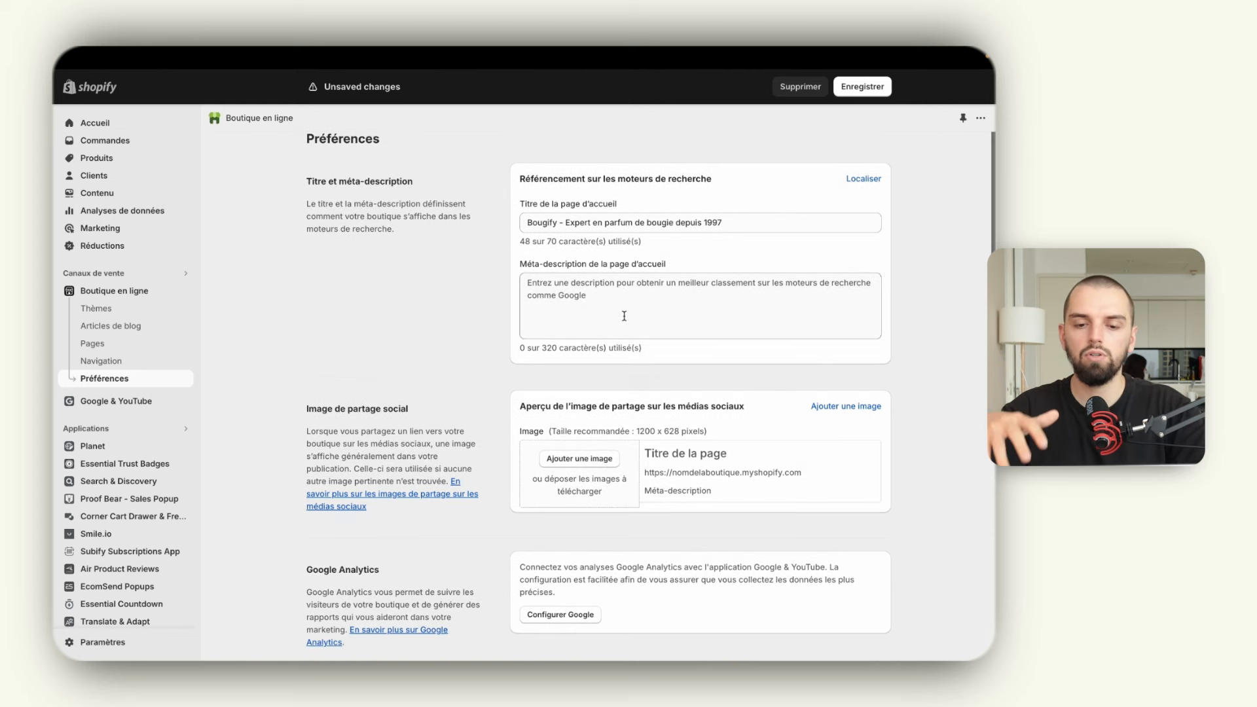
- Review the social sharing image, Google Analytics and Facebook pixel preferences and save the home page title
scroll(594, 306, down, 2)
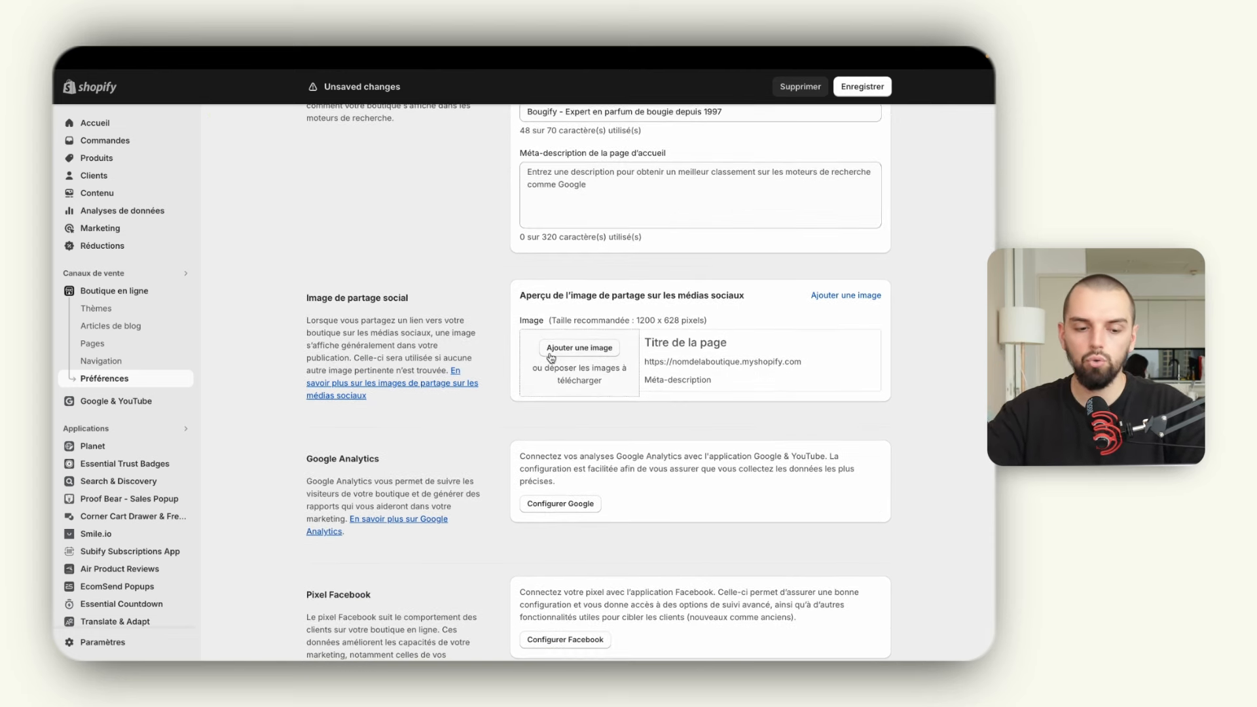
scroll(552, 358, down, 2)
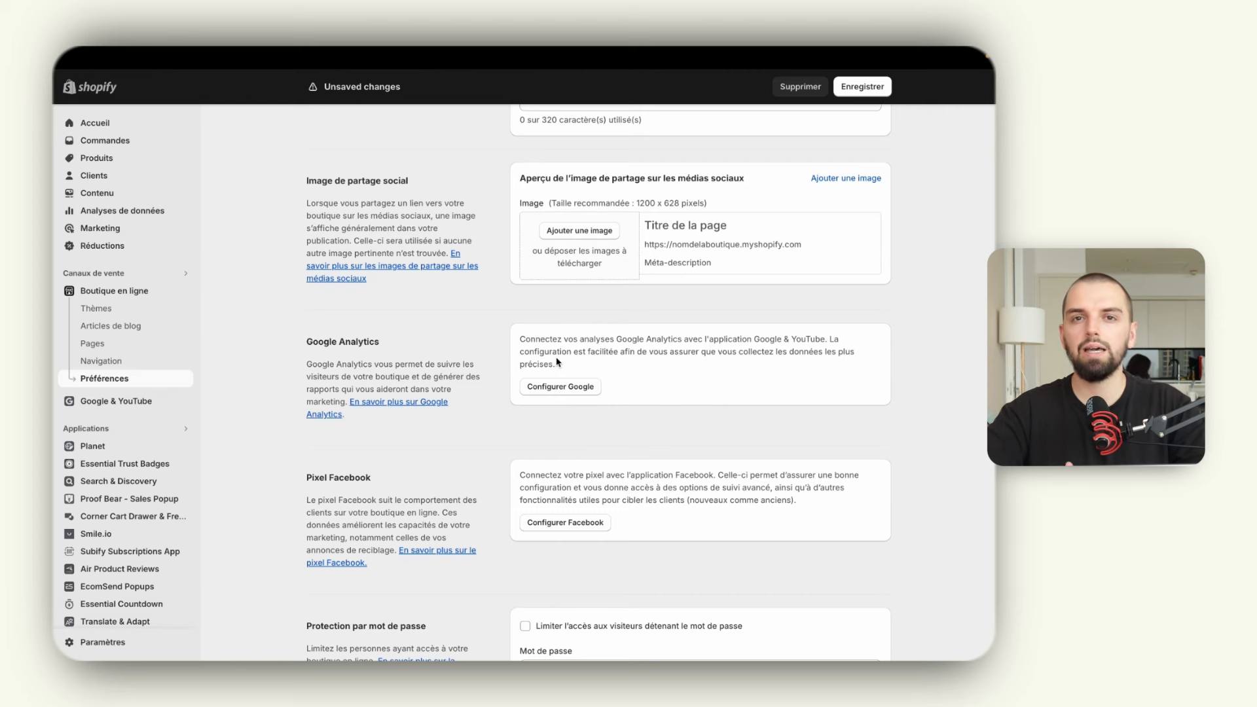
scroll(557, 362, down, 1)
scroll(557, 362, up, 6)
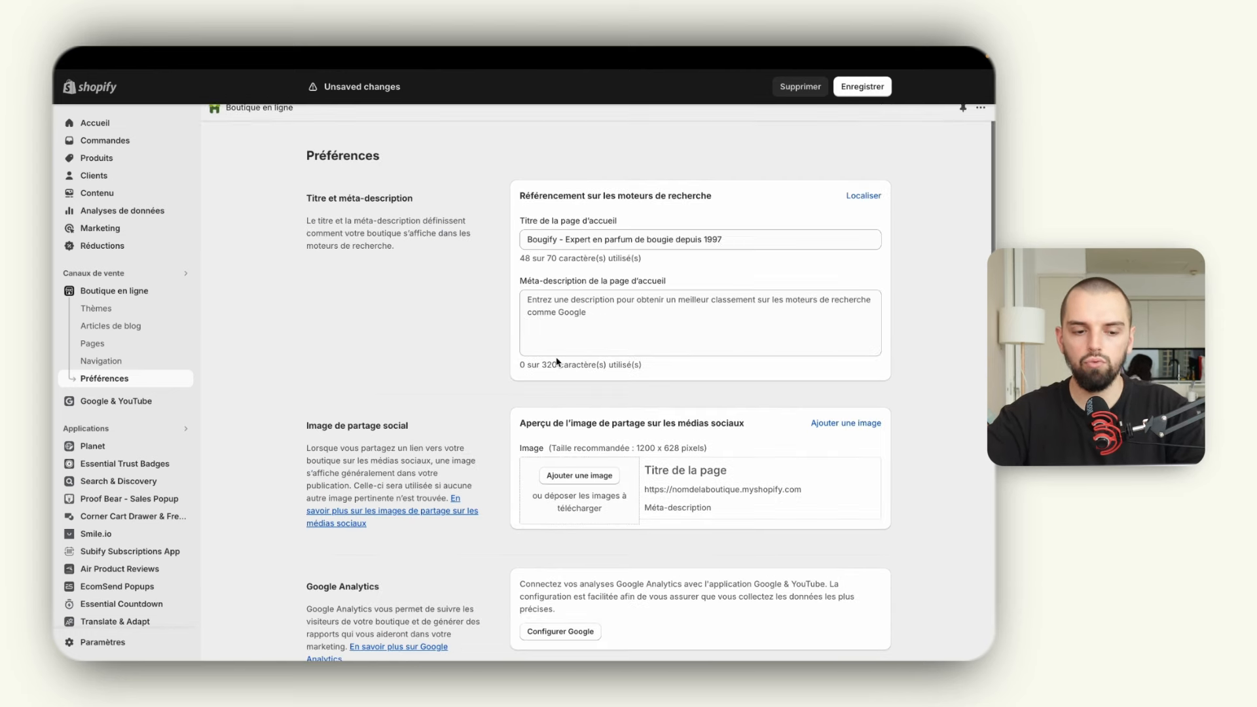
click(861, 88)
- Return to SEOAnt's on-page SEO analysis and view the entries for the home page and the other pages
scroll(116, 536, down, 1)
click(115, 610)
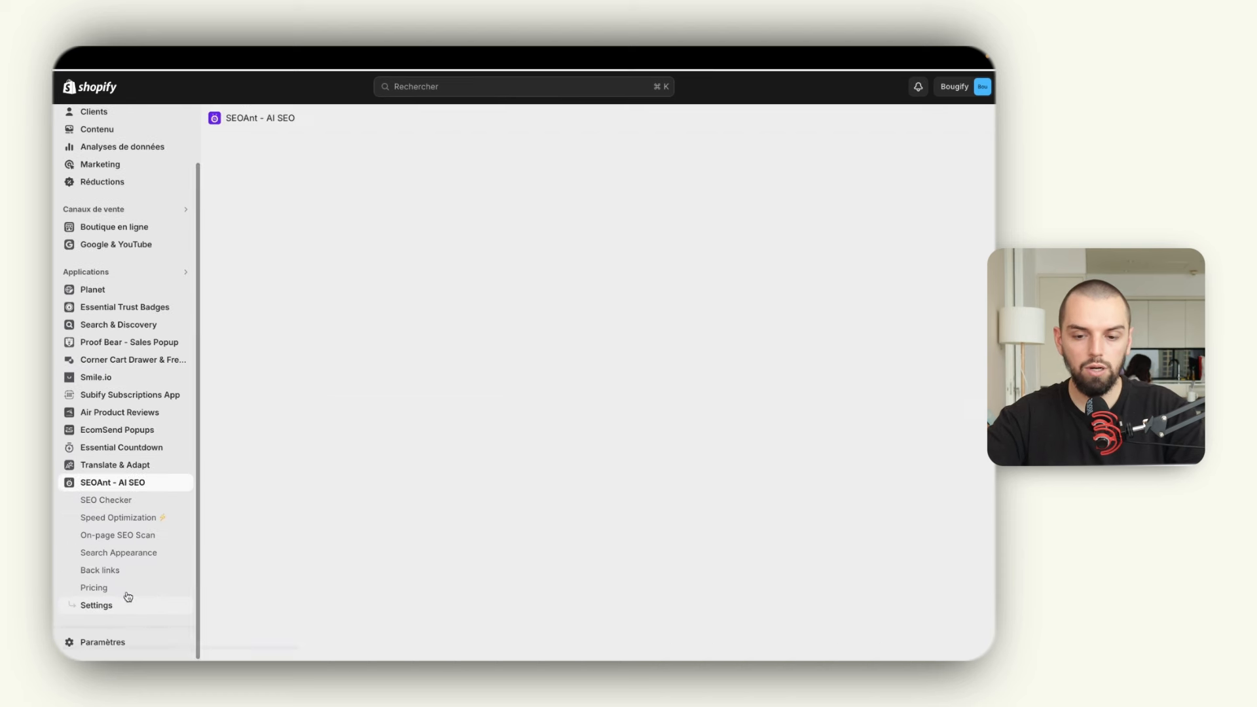
click(144, 538)
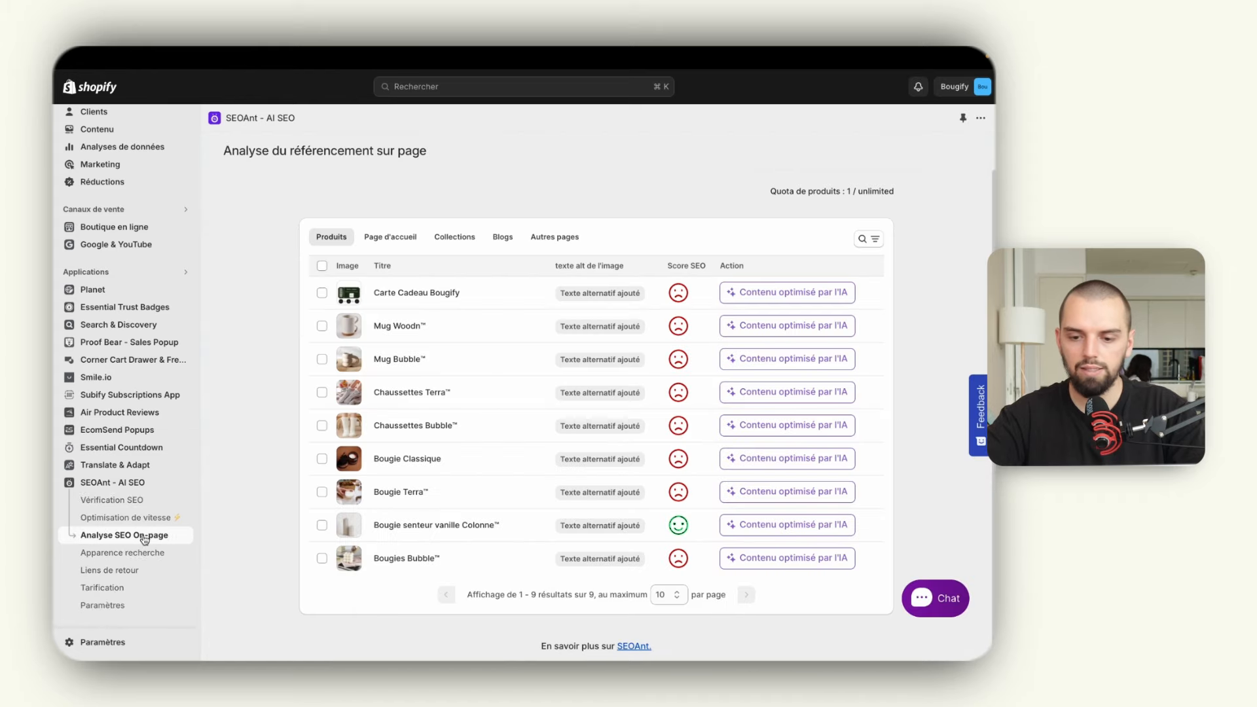
click(401, 239)
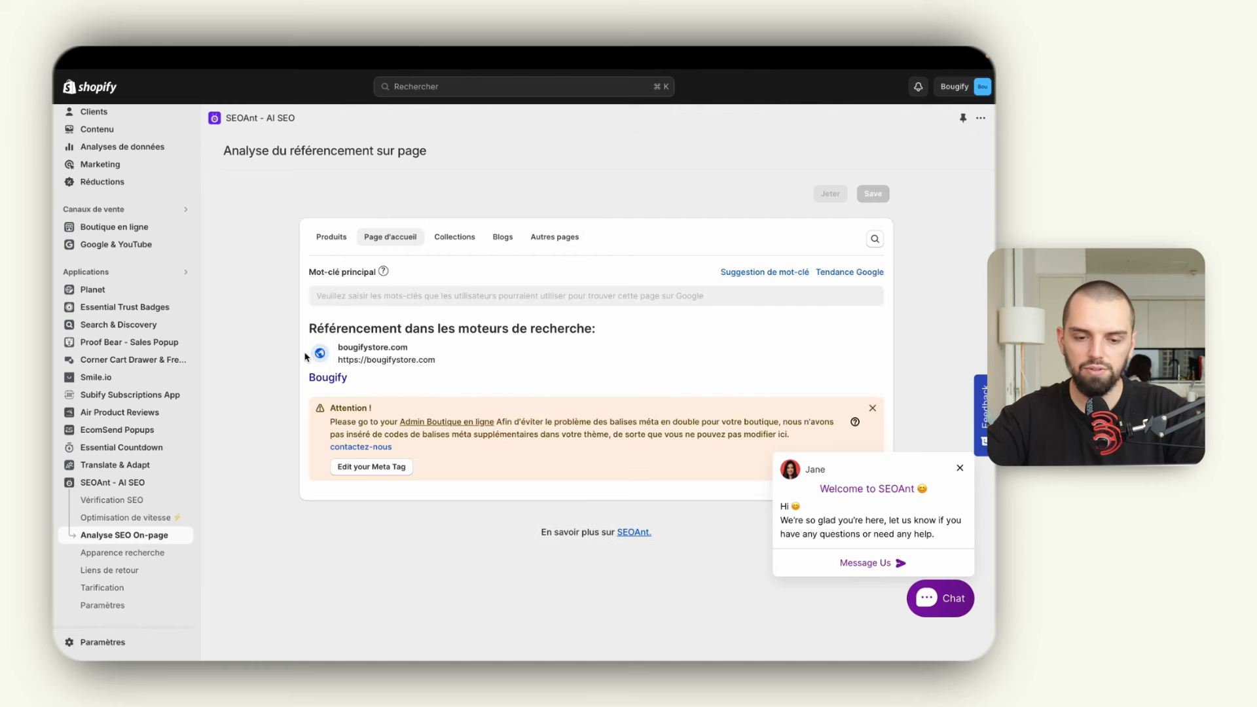
click(569, 240)
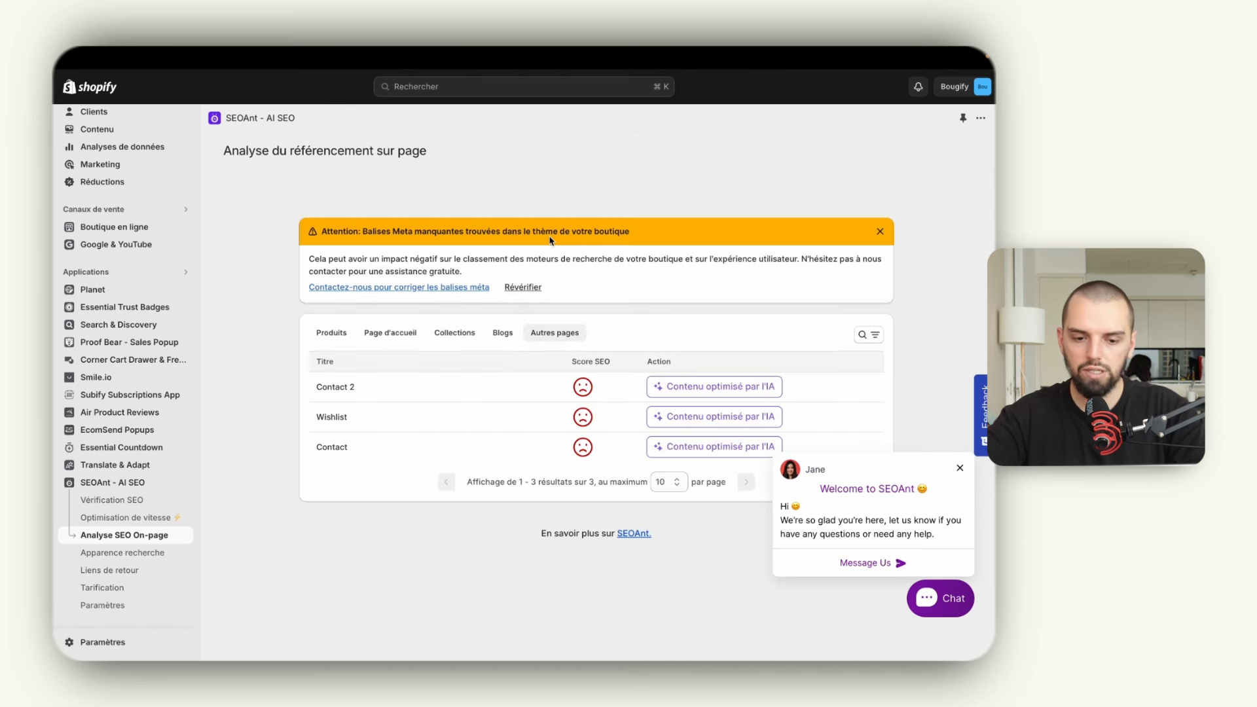
- Set the Wishlist page's meta robots to "No index" and "Pas de suivi", save the settings and close the page editor
click(958, 470)
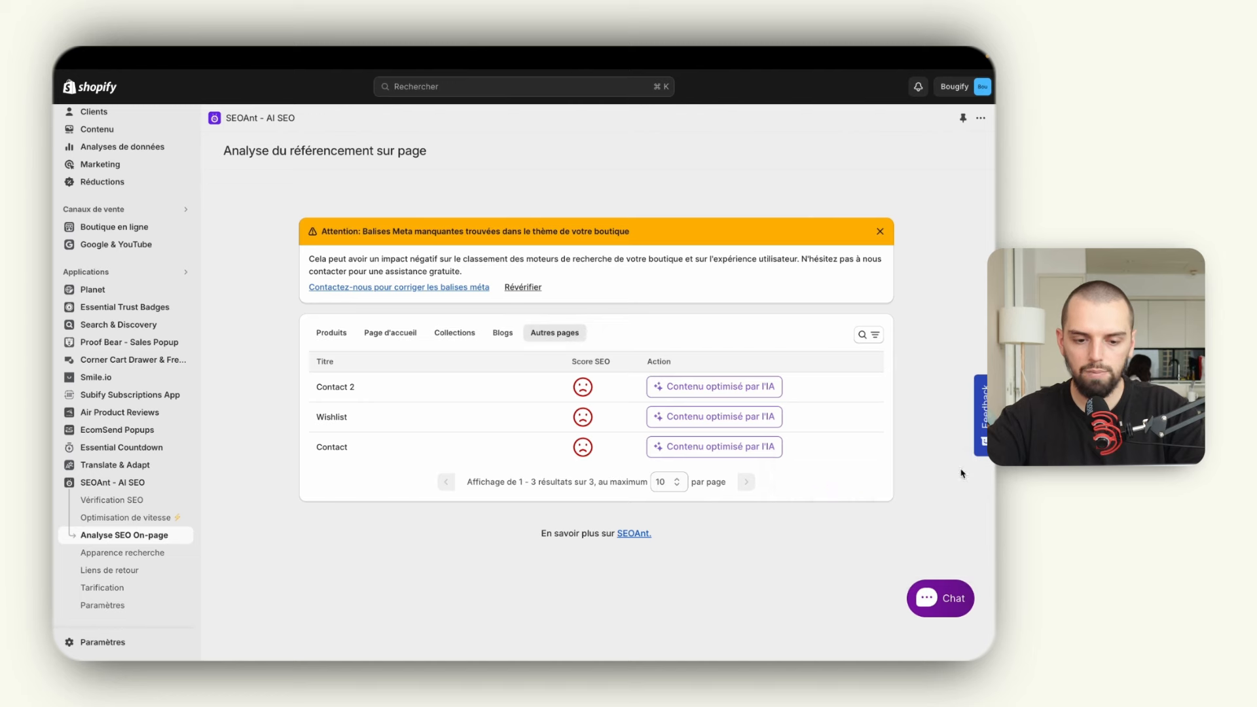
click(689, 420)
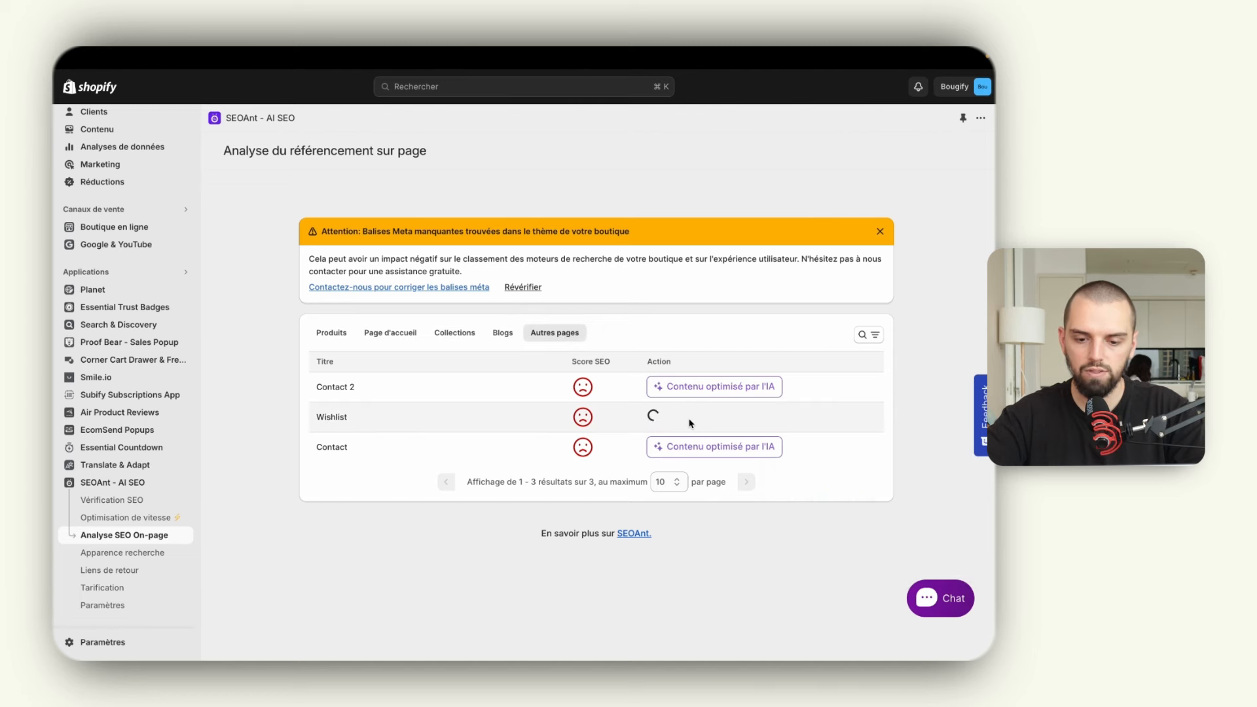
scroll(690, 424, down, 5)
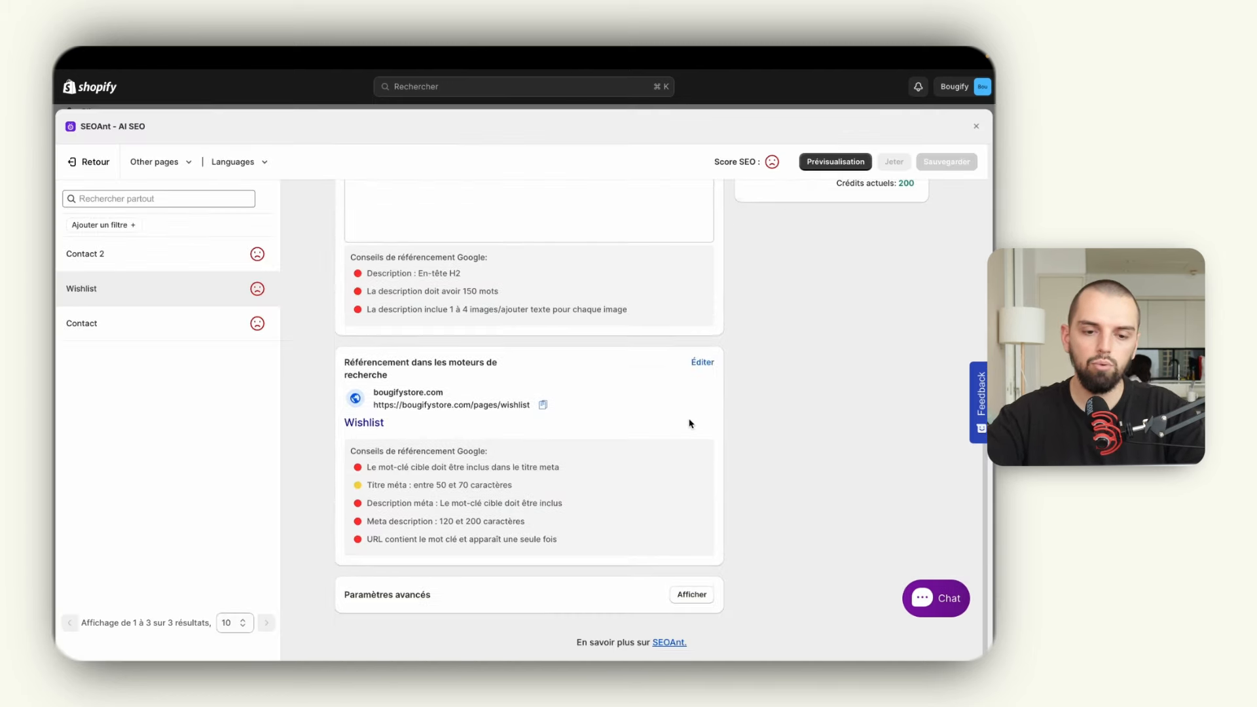
click(683, 597)
scroll(617, 415, down, 2)
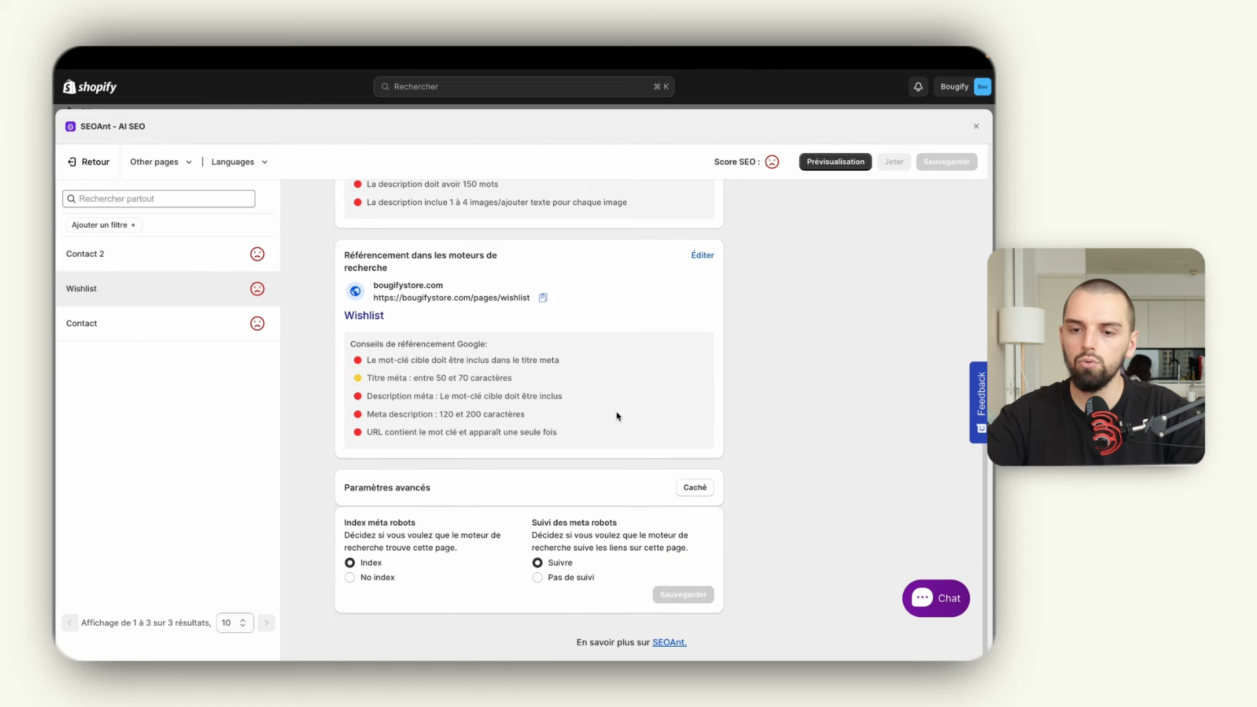
click(376, 579)
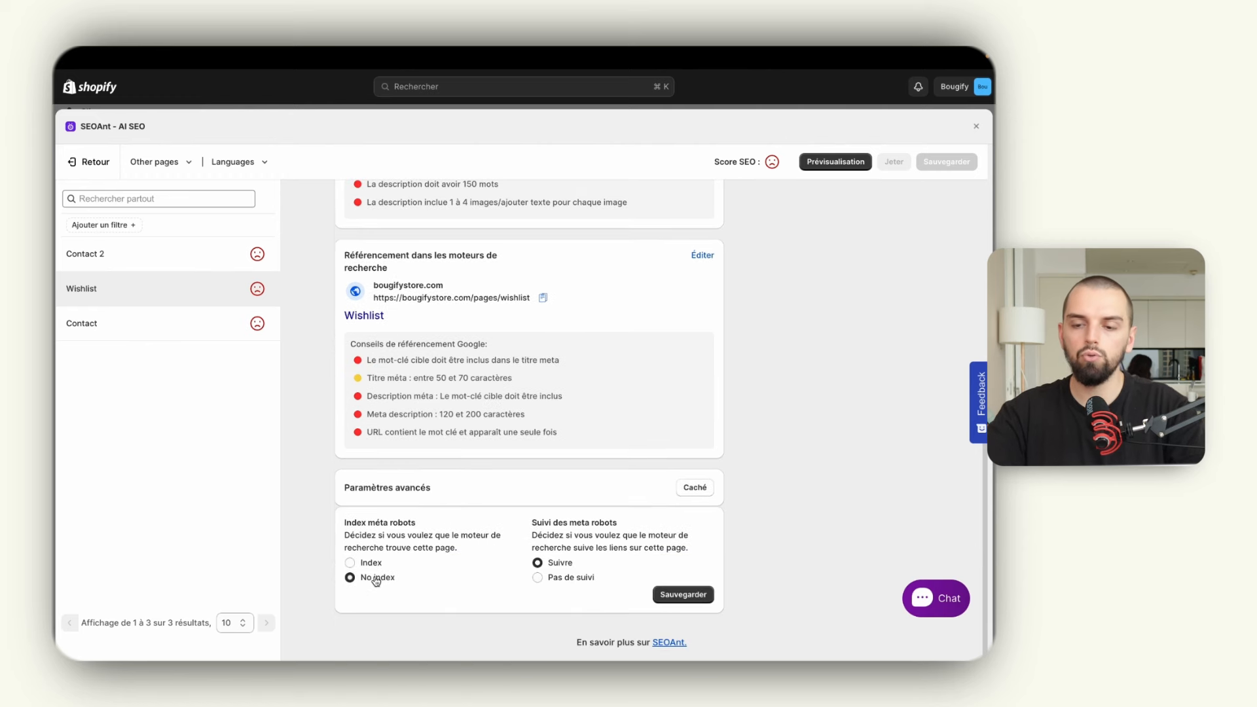
click(569, 579)
click(678, 602)
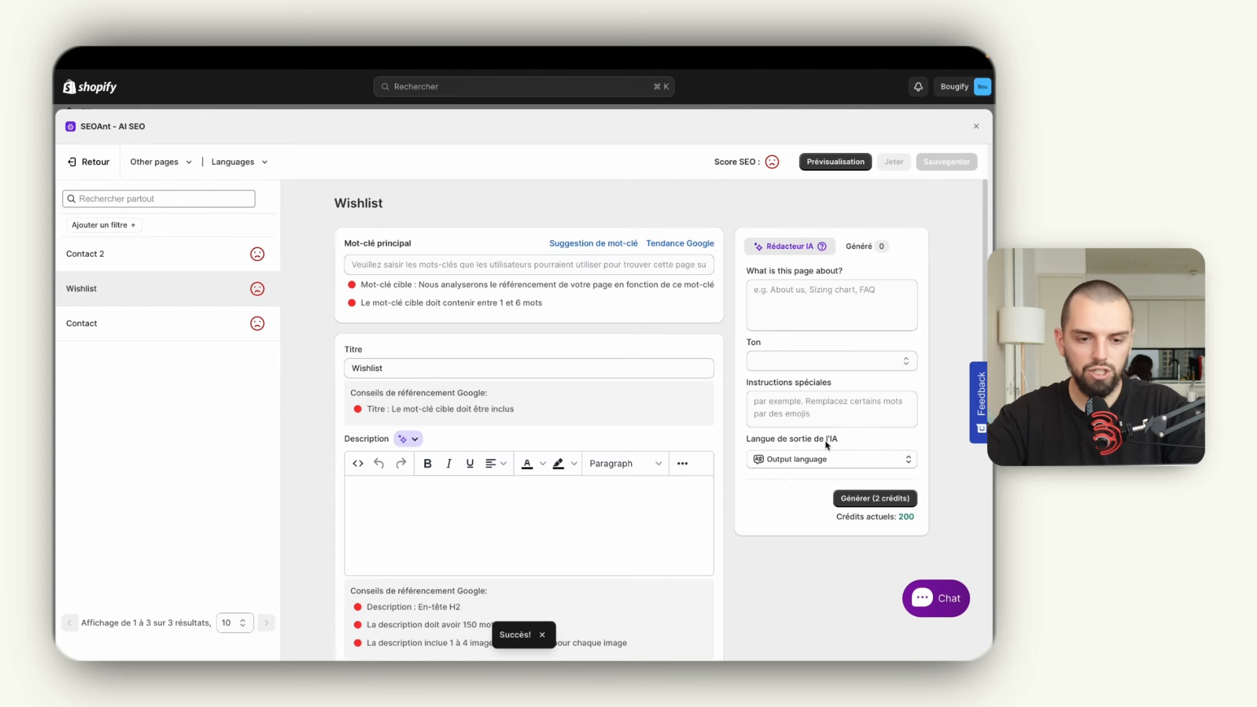
click(976, 125)
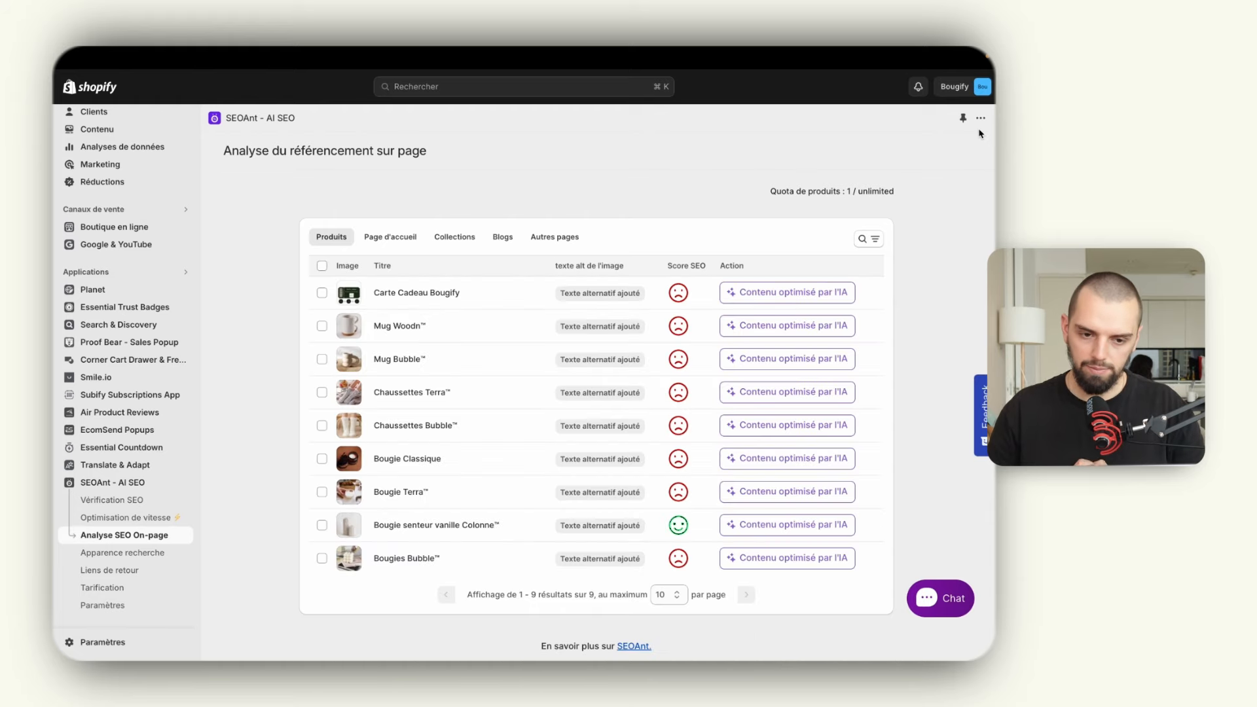
- Review the bulk meta tag rules for products and collections under search appearance, leaving them as they are
click(124, 555)
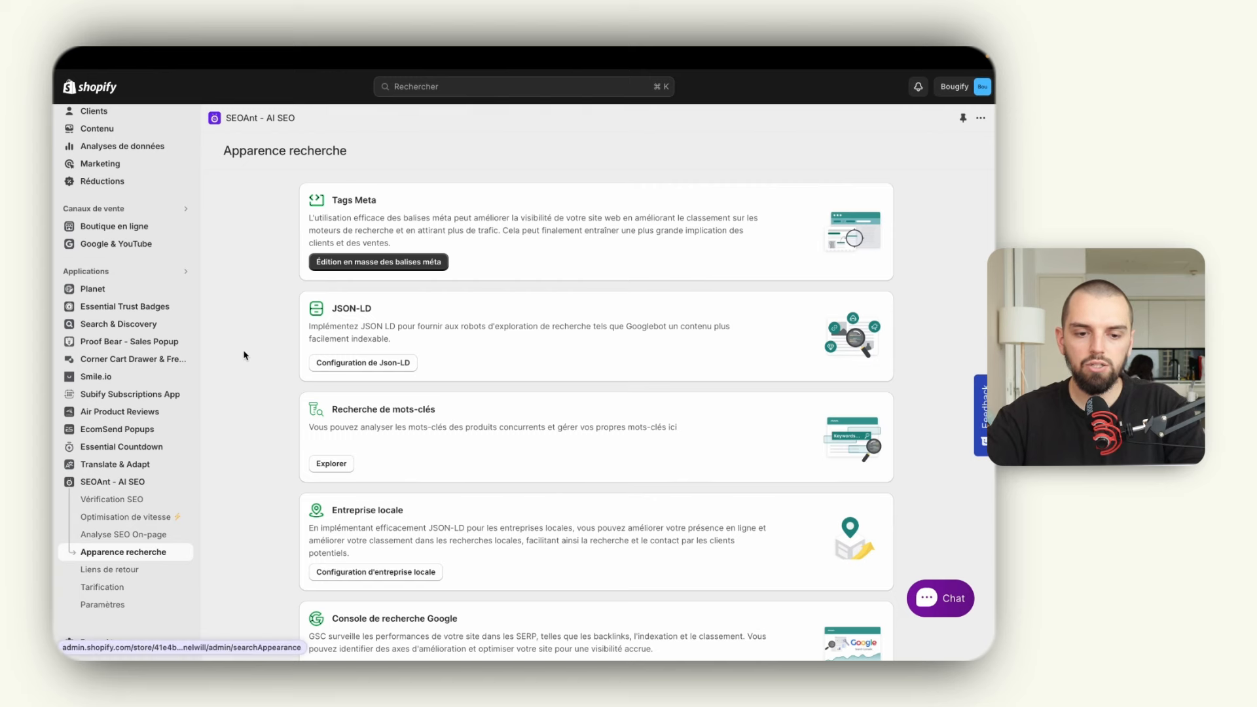
click(396, 262)
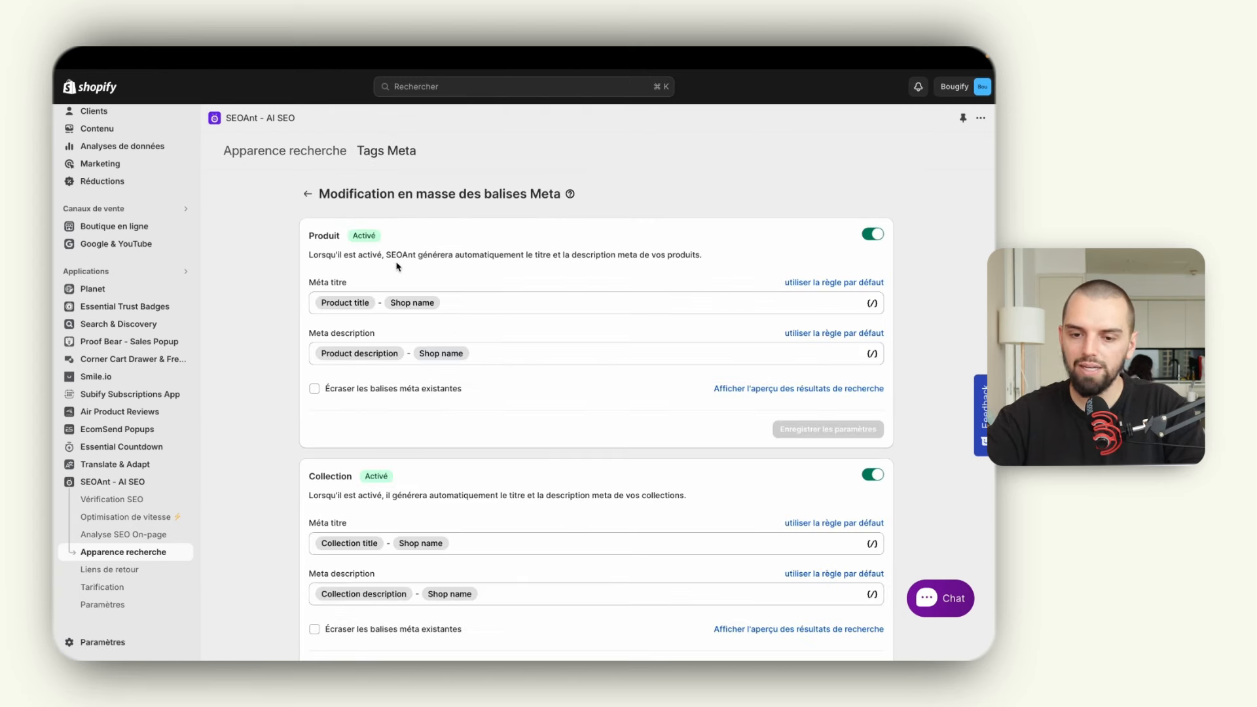
scroll(397, 267, down, 4)
scroll(397, 267, up, 4)
click(308, 195)
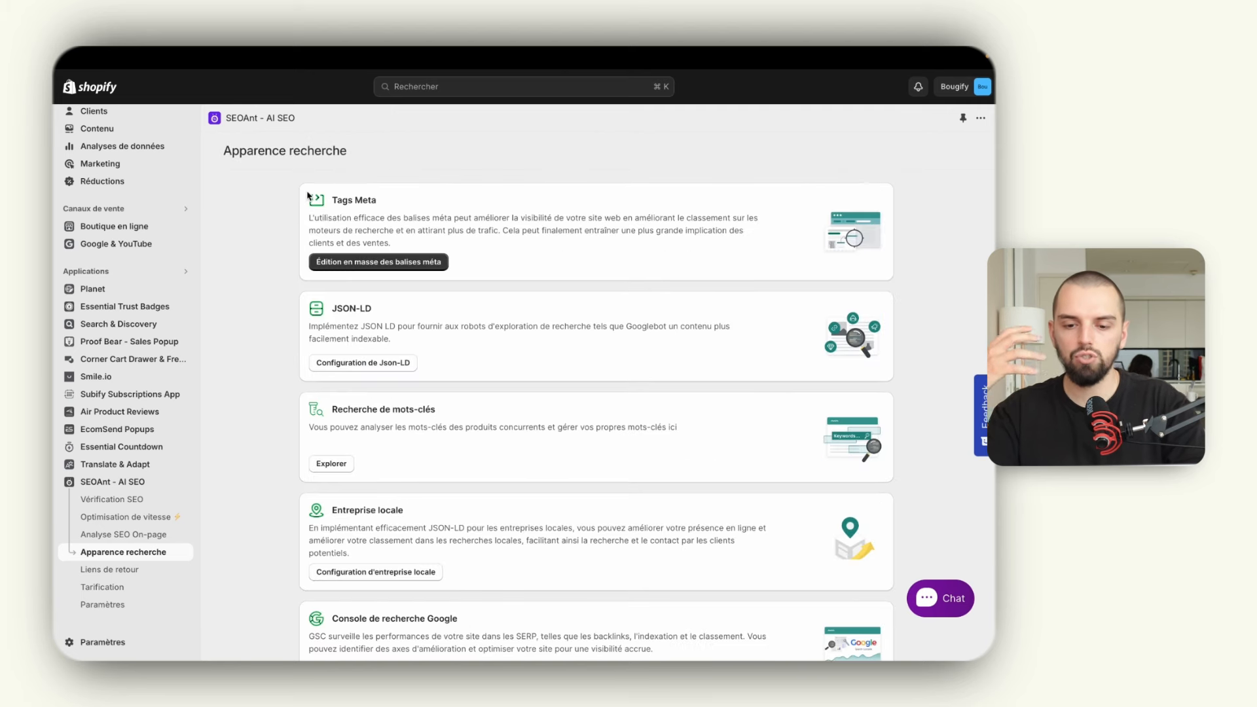
- Open the JSON-LD configuration and activate the breadcrumb (chapelure), site search box and product snippets
click(357, 363)
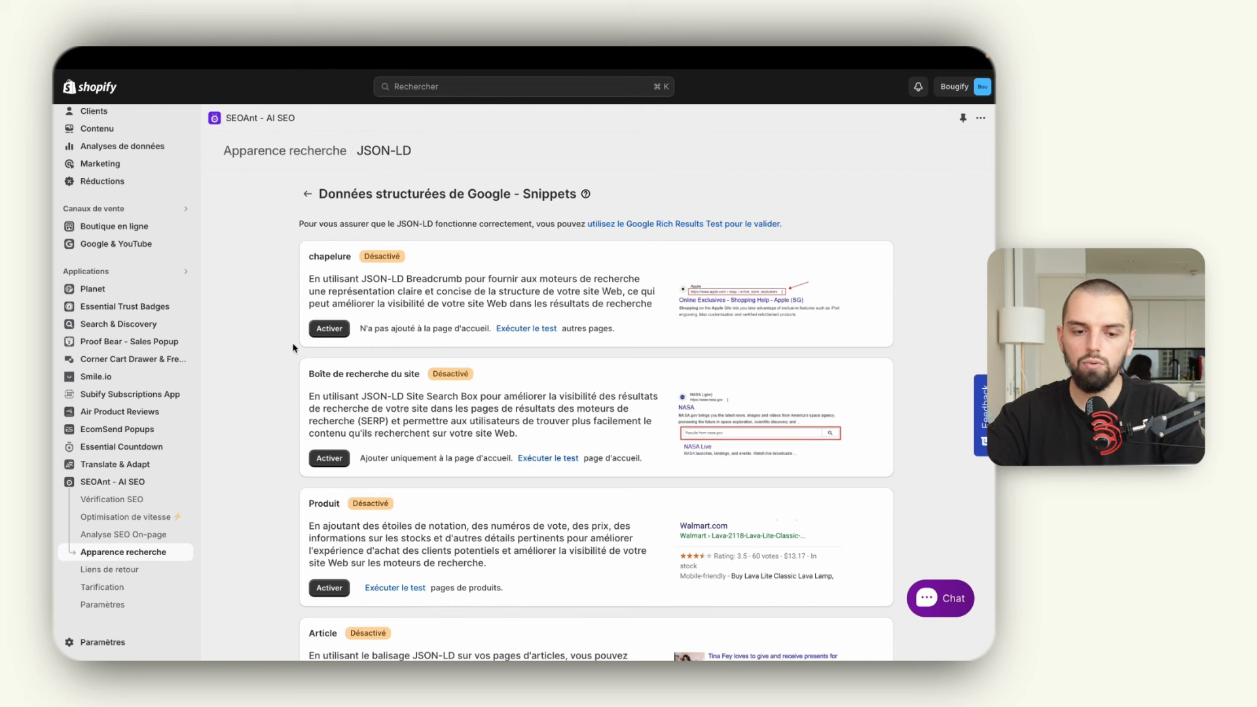
click(330, 328)
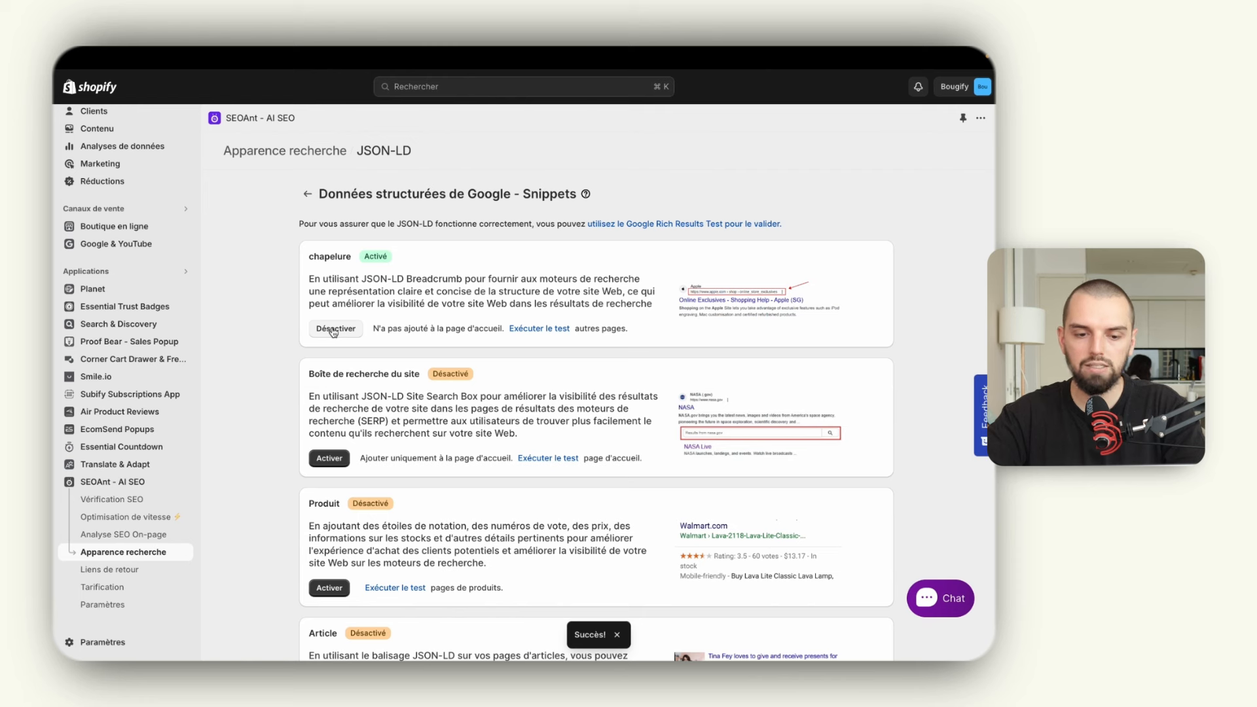
click(338, 460)
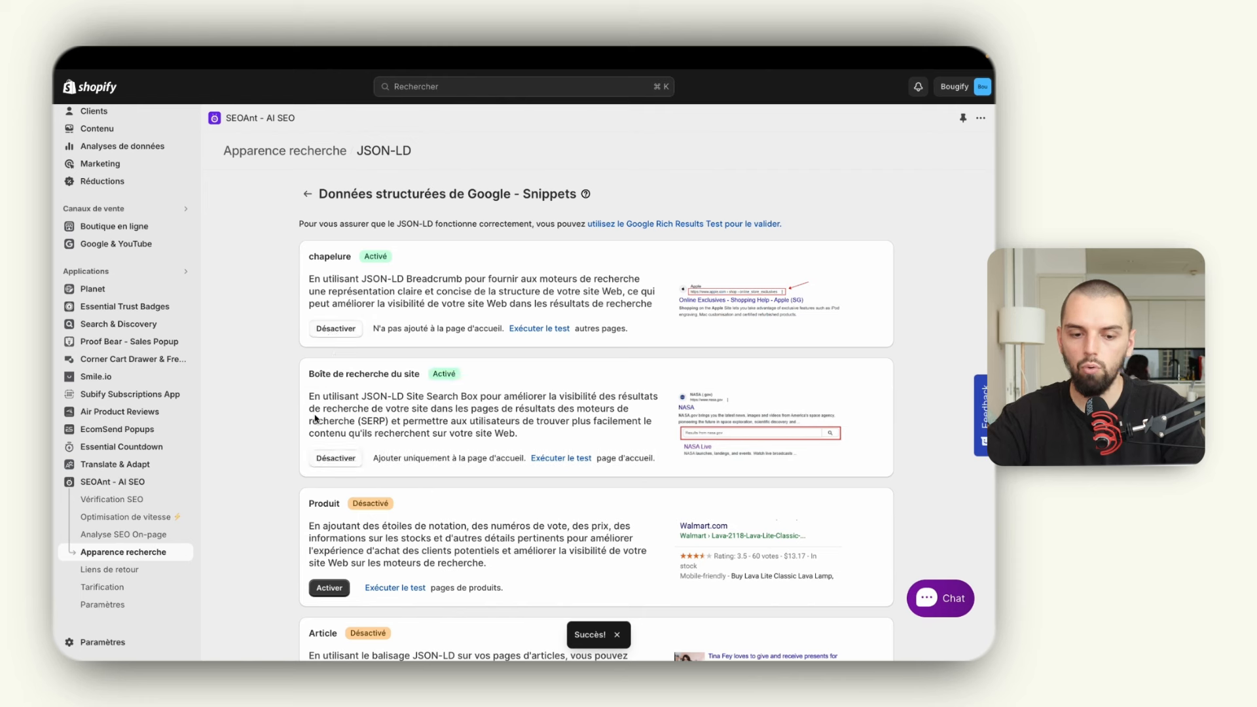
scroll(315, 419, down, 3)
click(329, 482)
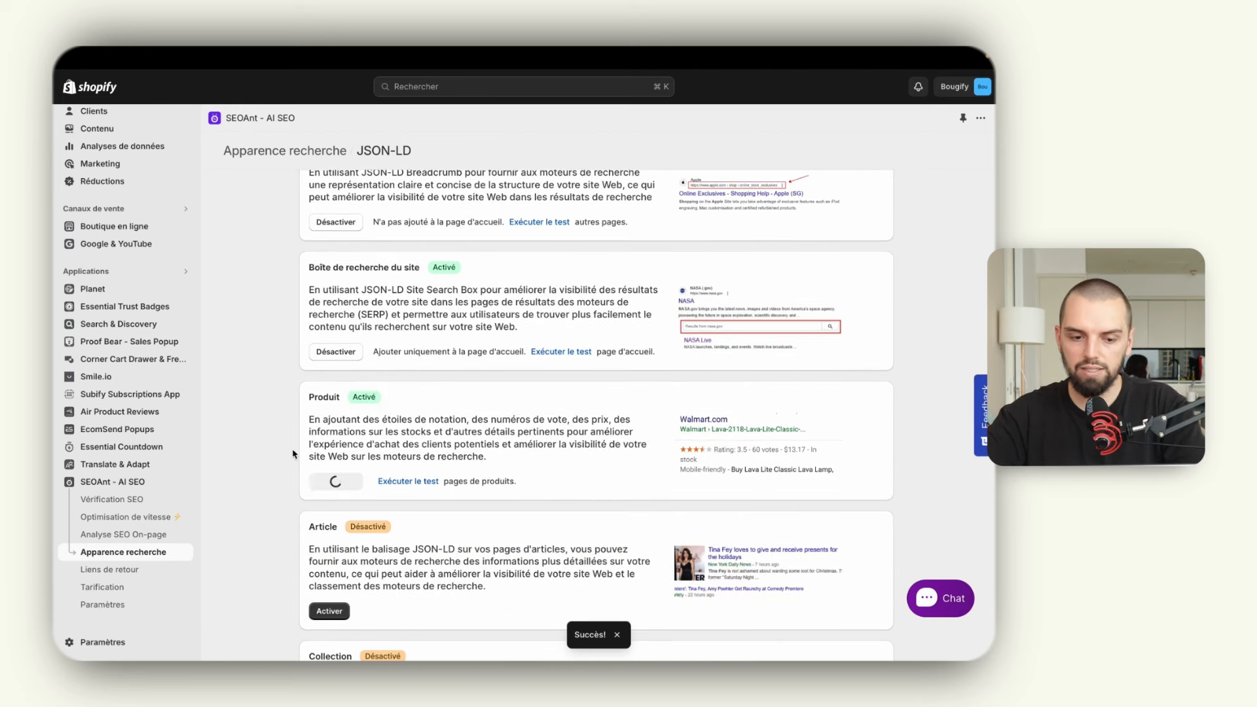
- Activate the JSON-LD snippets for articles, collections and blogs
scroll(299, 434, down, 3)
click(334, 427)
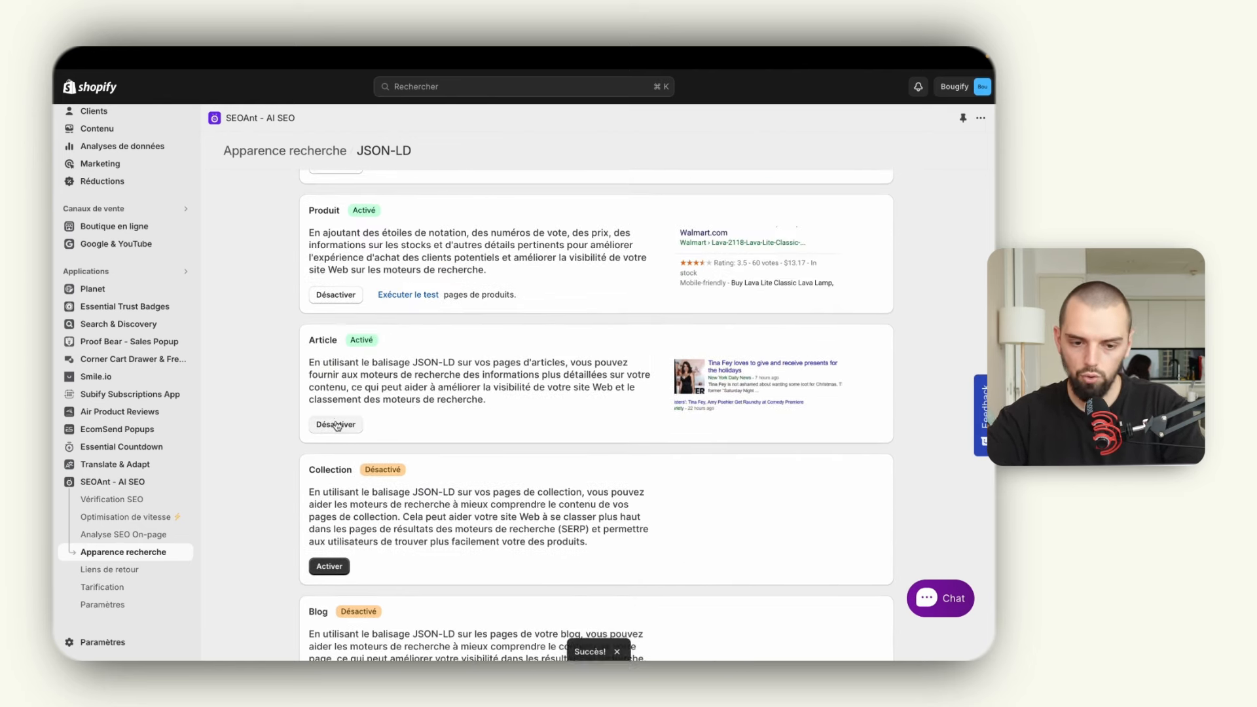
scroll(337, 425, down, 3)
click(330, 367)
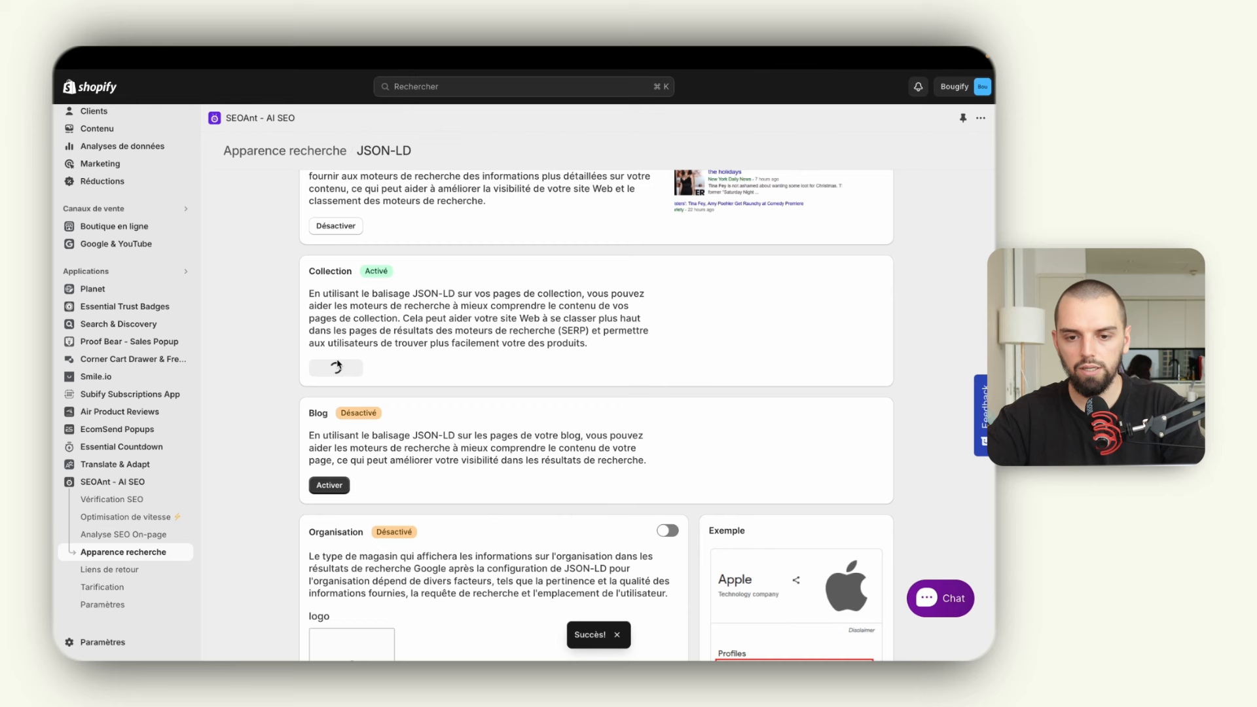
click(332, 485)
- Examine the Organisation snippet's logo upload, company name and social profile URL fields without filling them in
scroll(295, 443, down, 6)
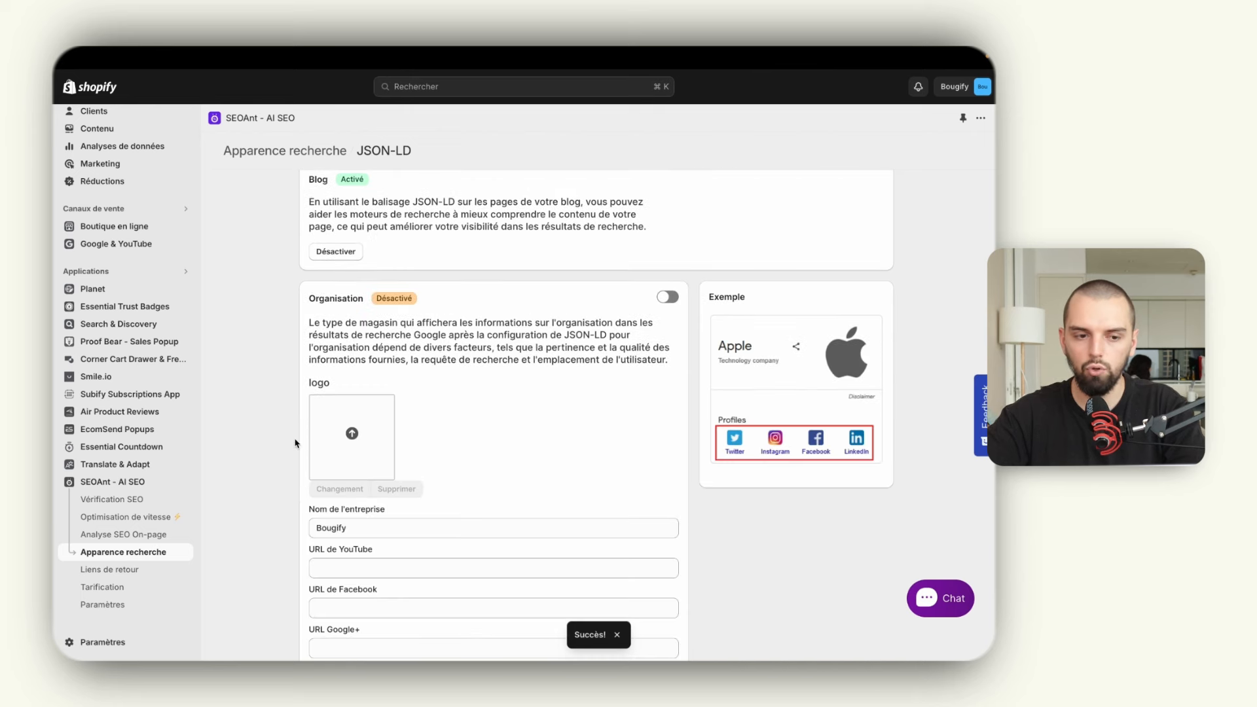
scroll(534, 455, down, 2)
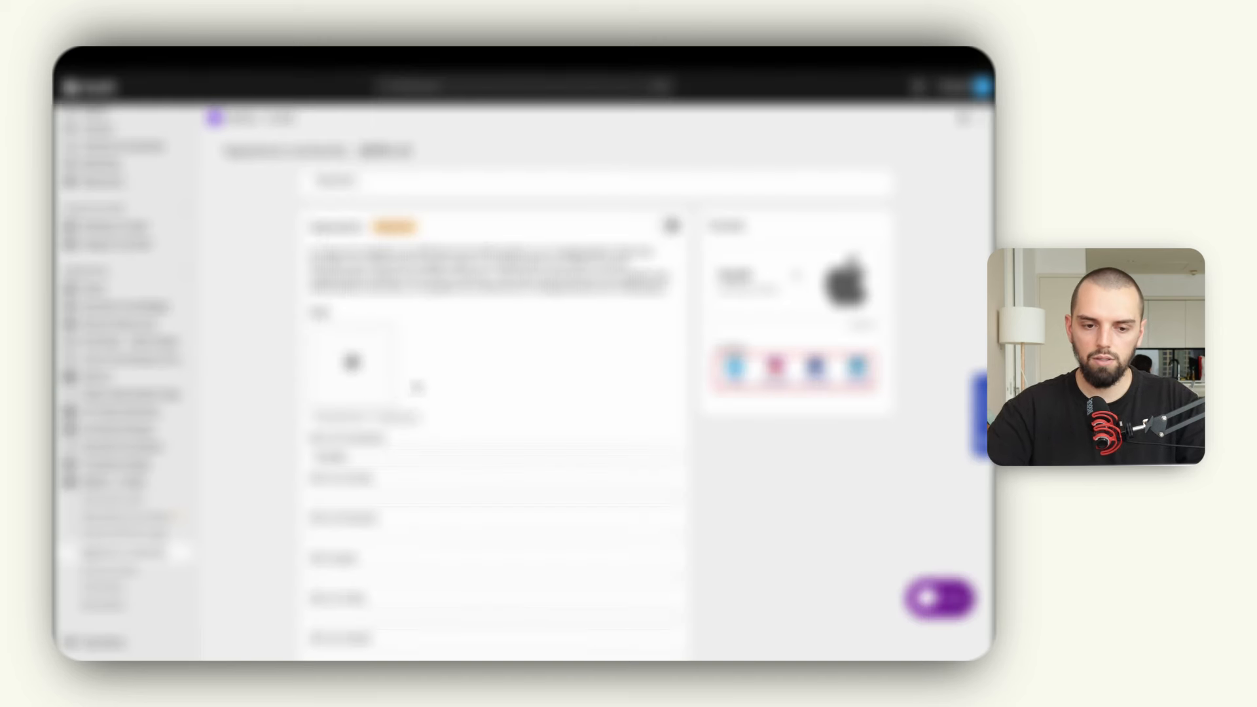
click(417, 387)
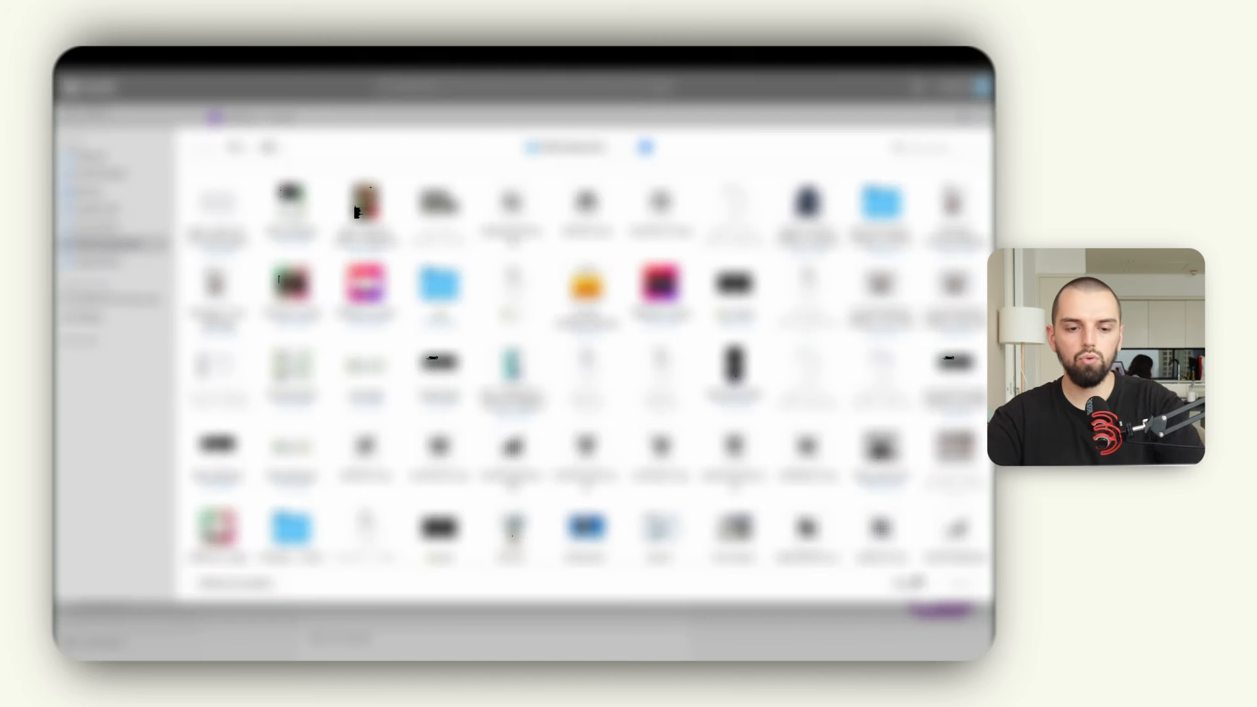
click(907, 584)
scroll(477, 340, down, 3)
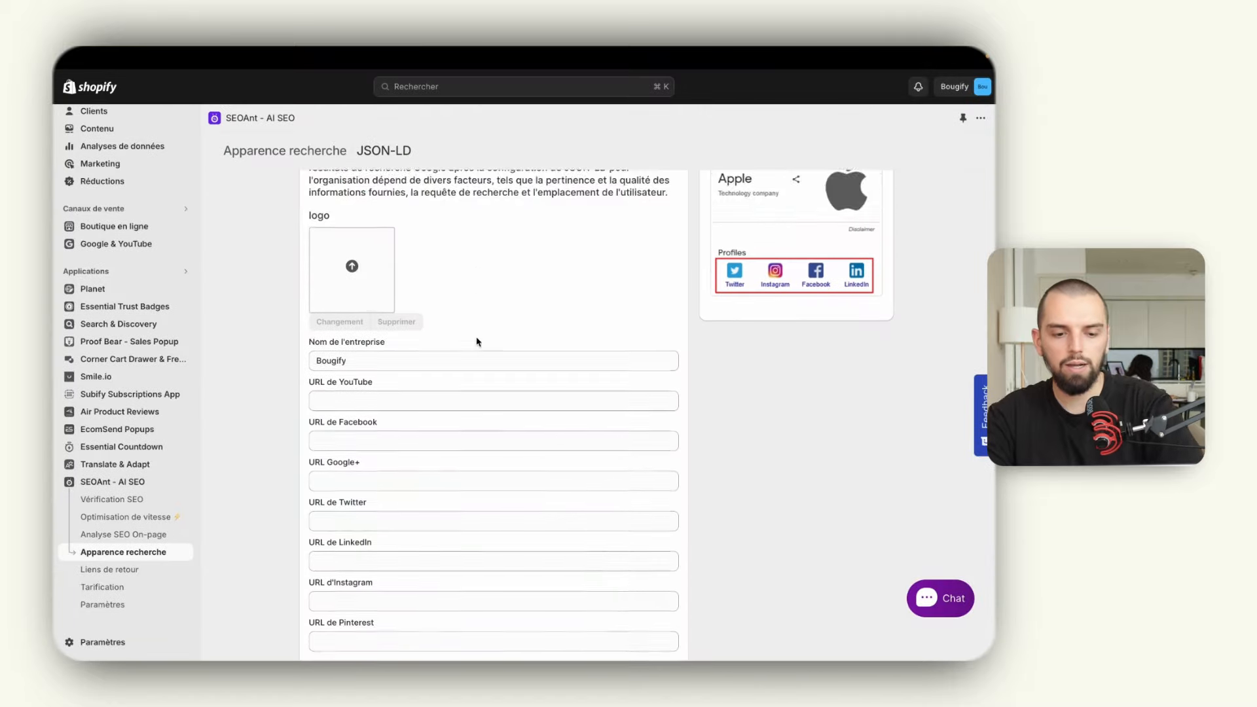
click(365, 292)
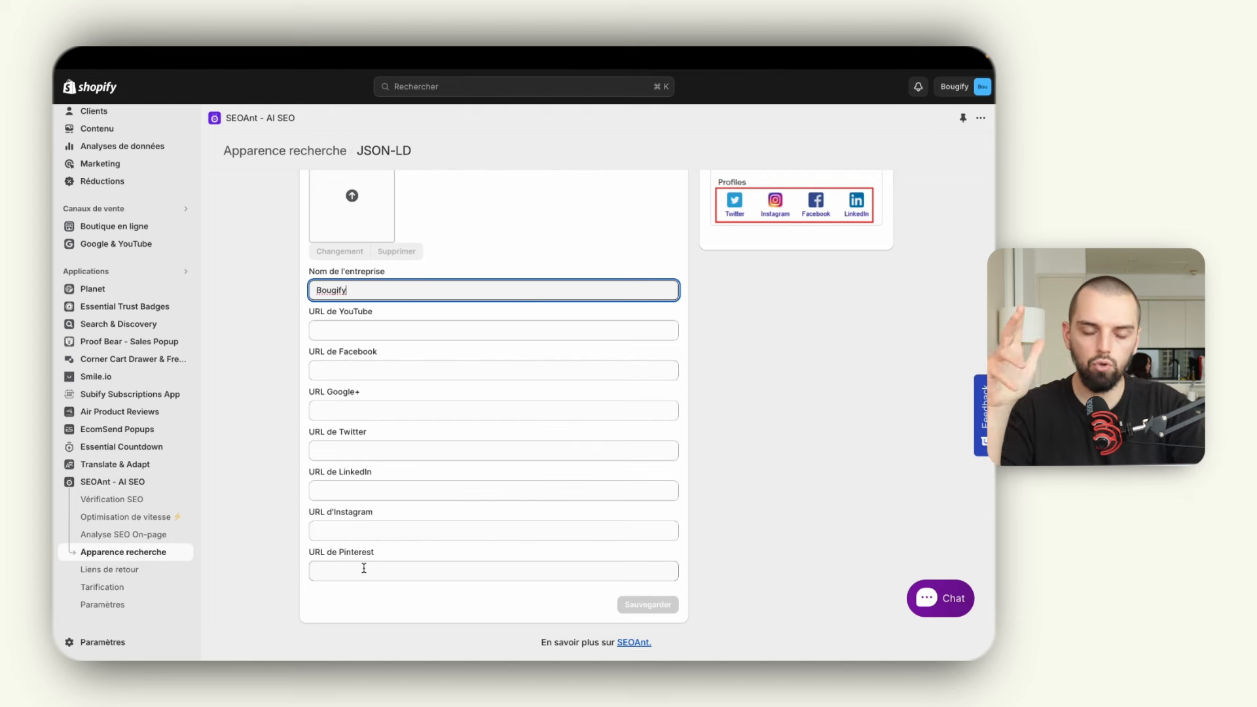
click(720, 407)
scroll(738, 406, up, 4)
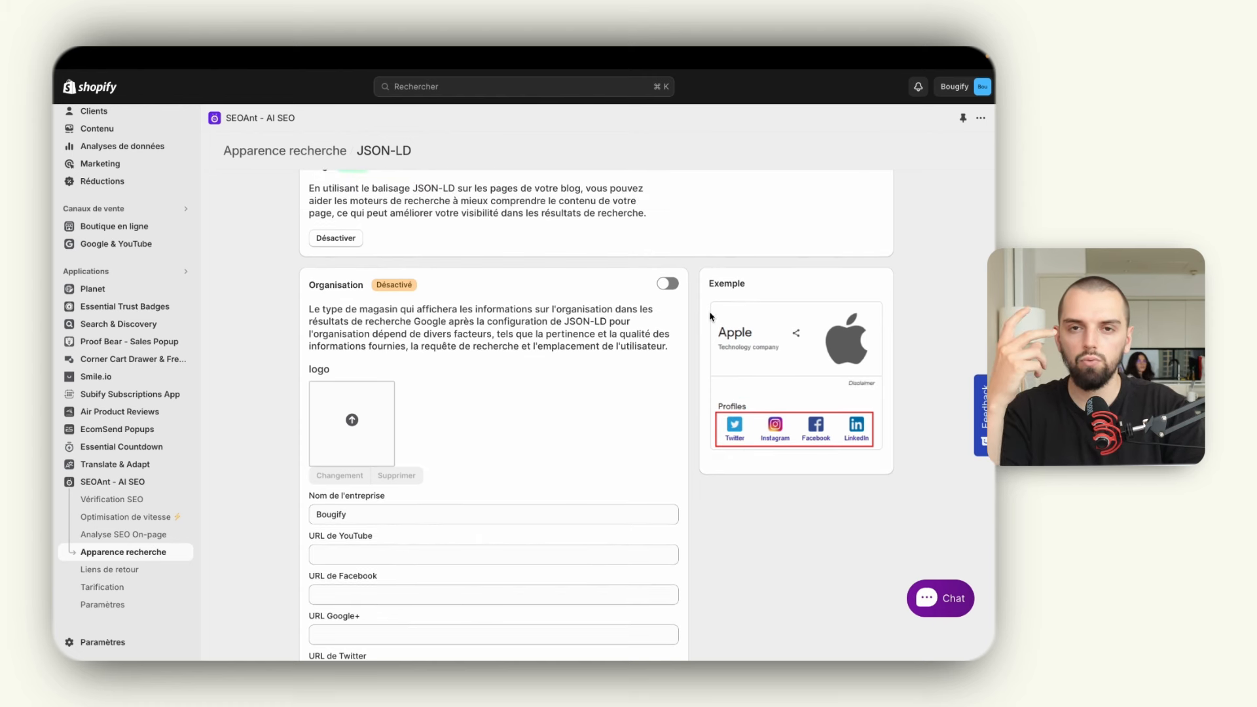
- Activate the Organisation snippet and return to the search appearance overview
click(669, 286)
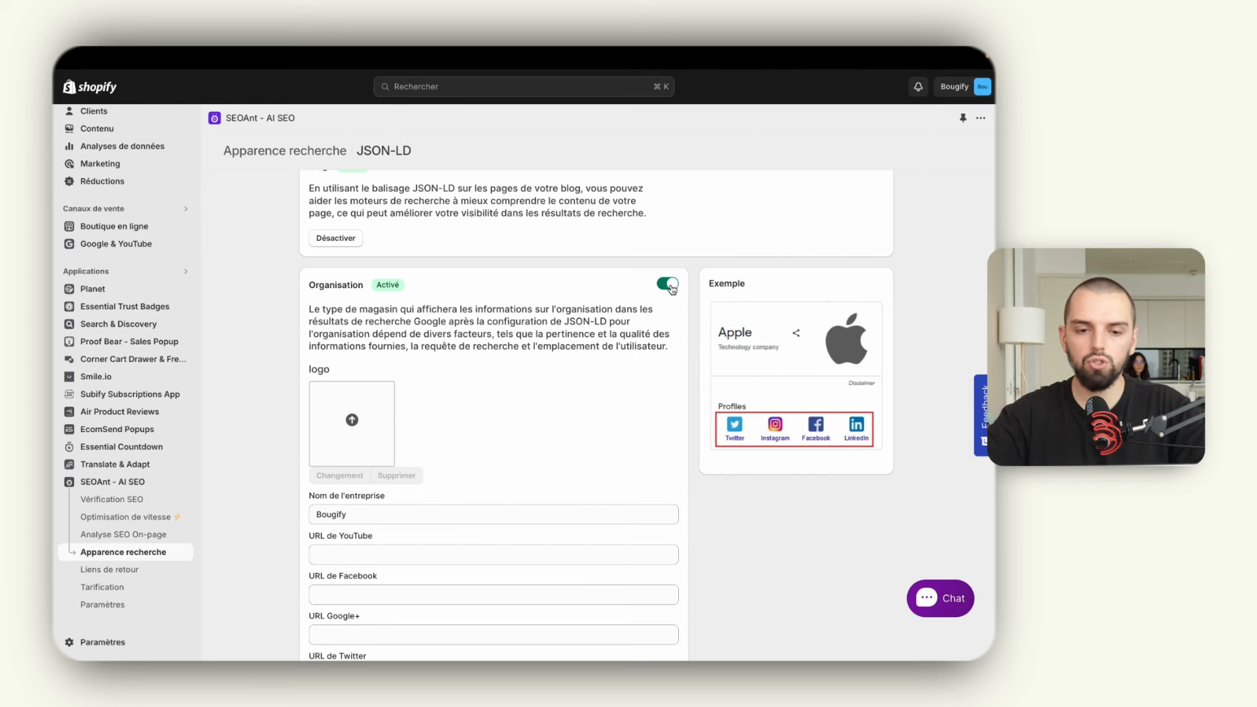
scroll(671, 288, up, 15)
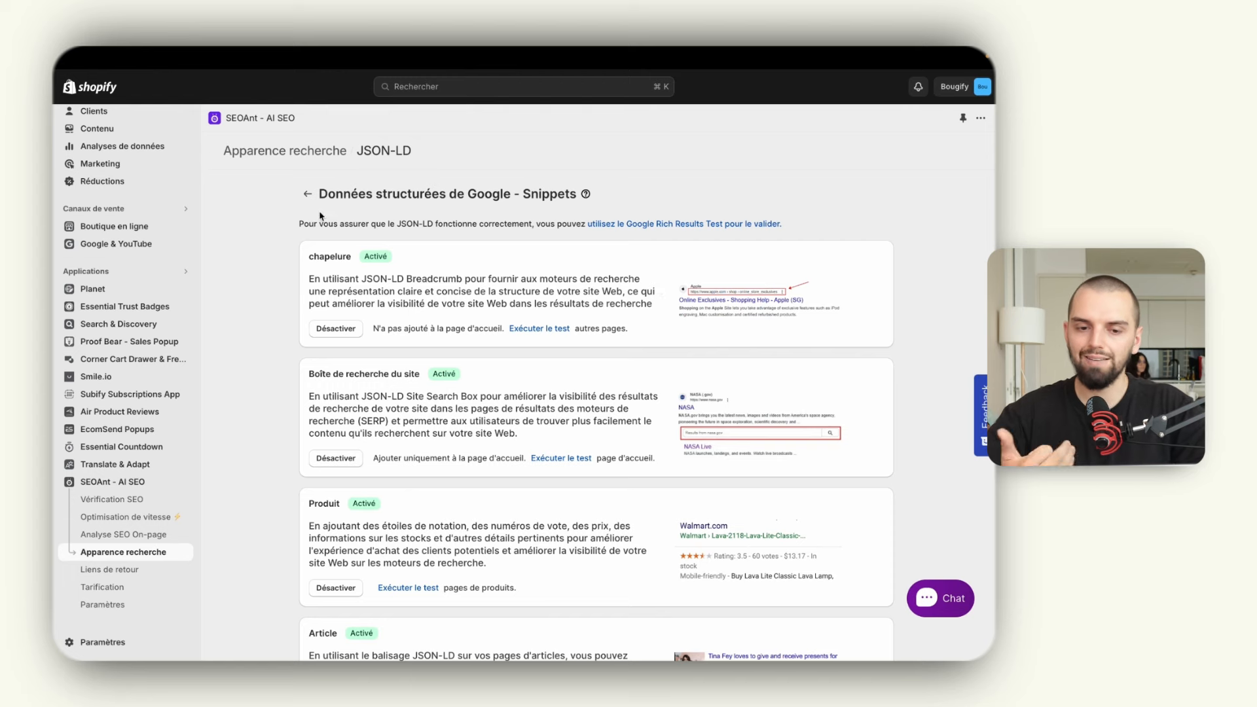
click(307, 194)
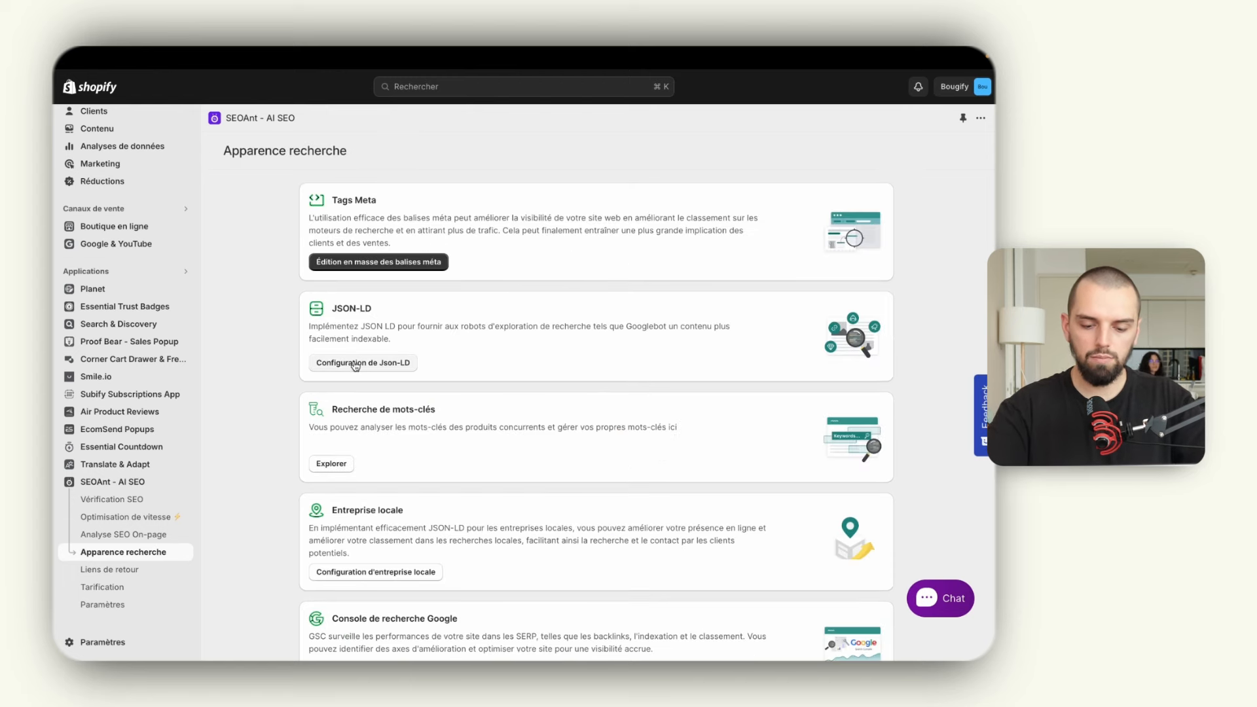
- Open the competitor keyword research, search the web for "yankee candle" and copy the address of the yankeecandle.fr site
click(331, 464)
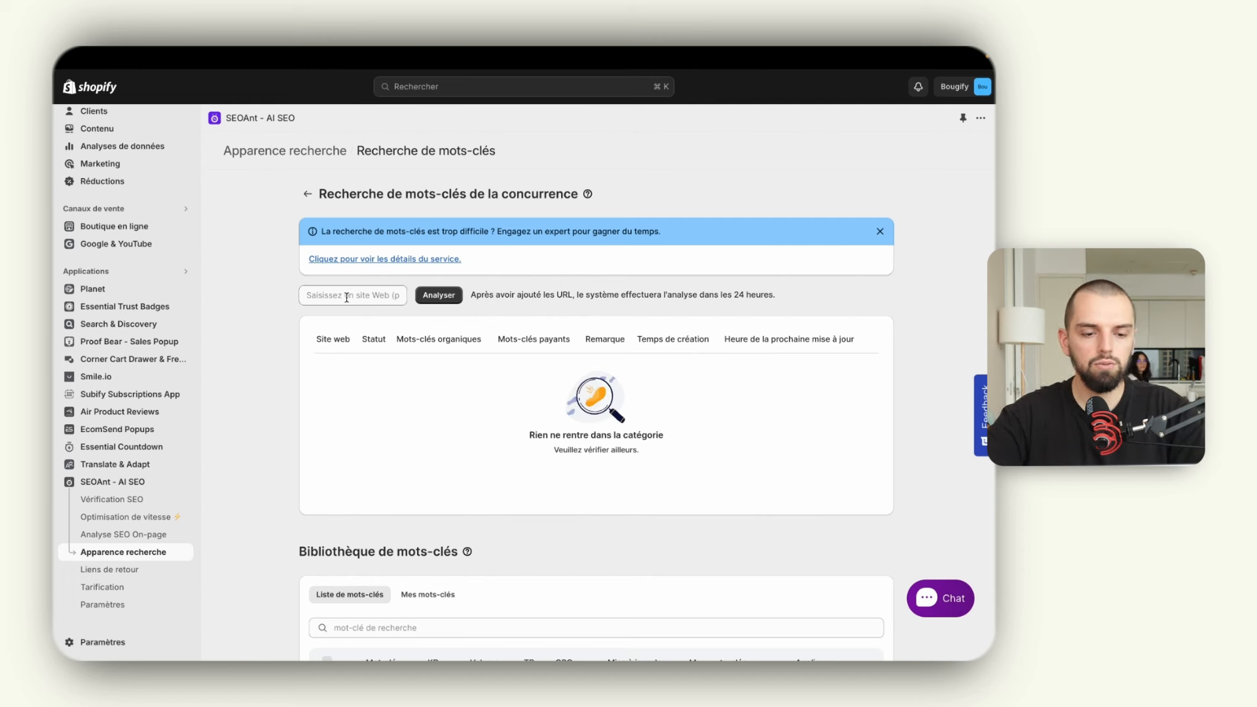
key(super+t)
text(yan)
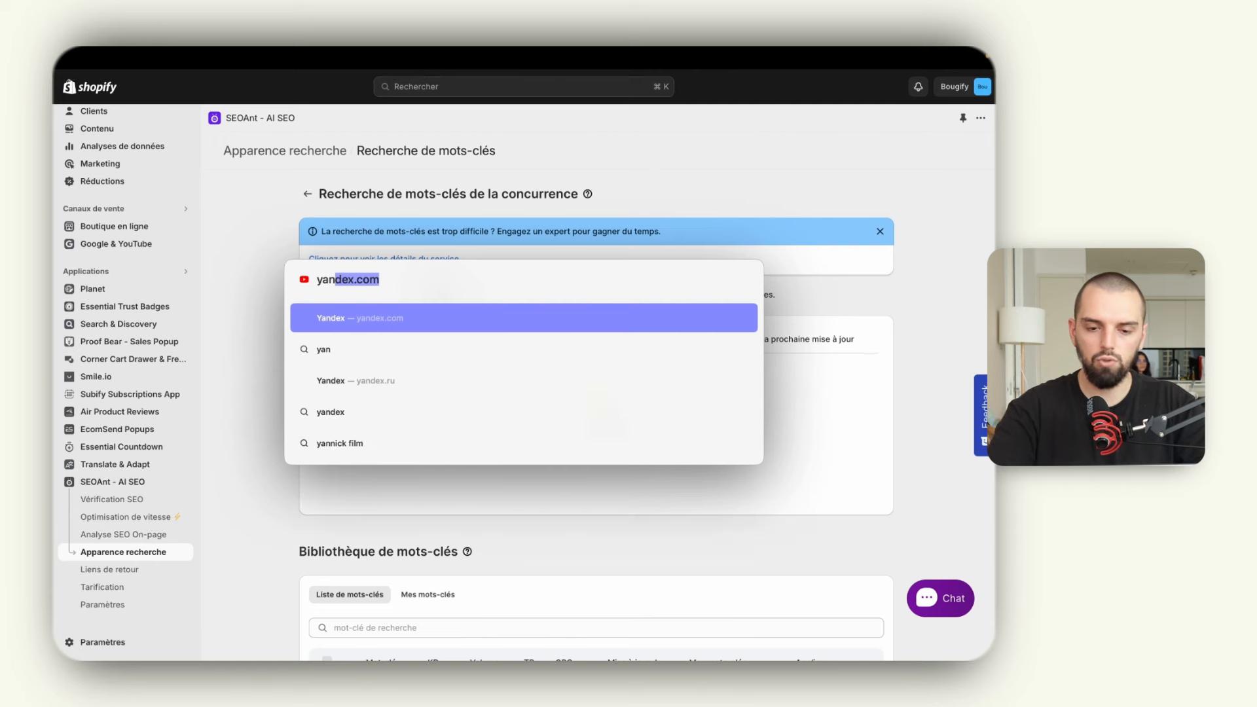
text(kee candle)
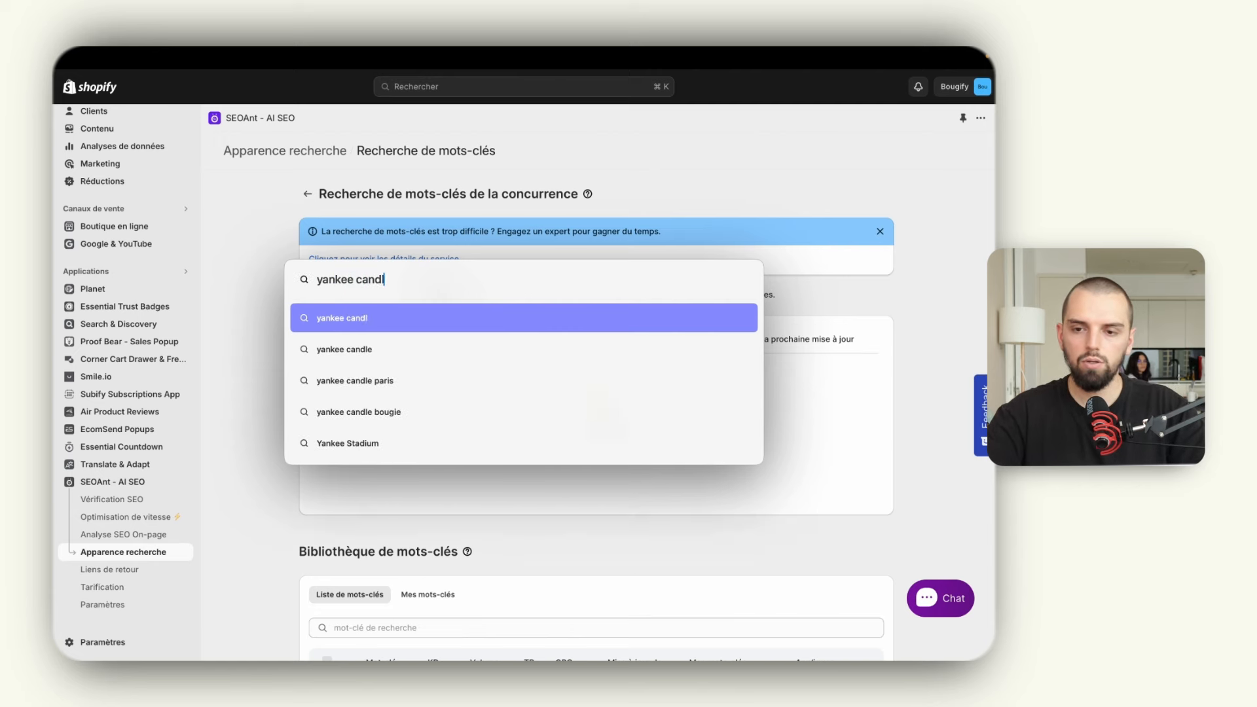
key(Return)
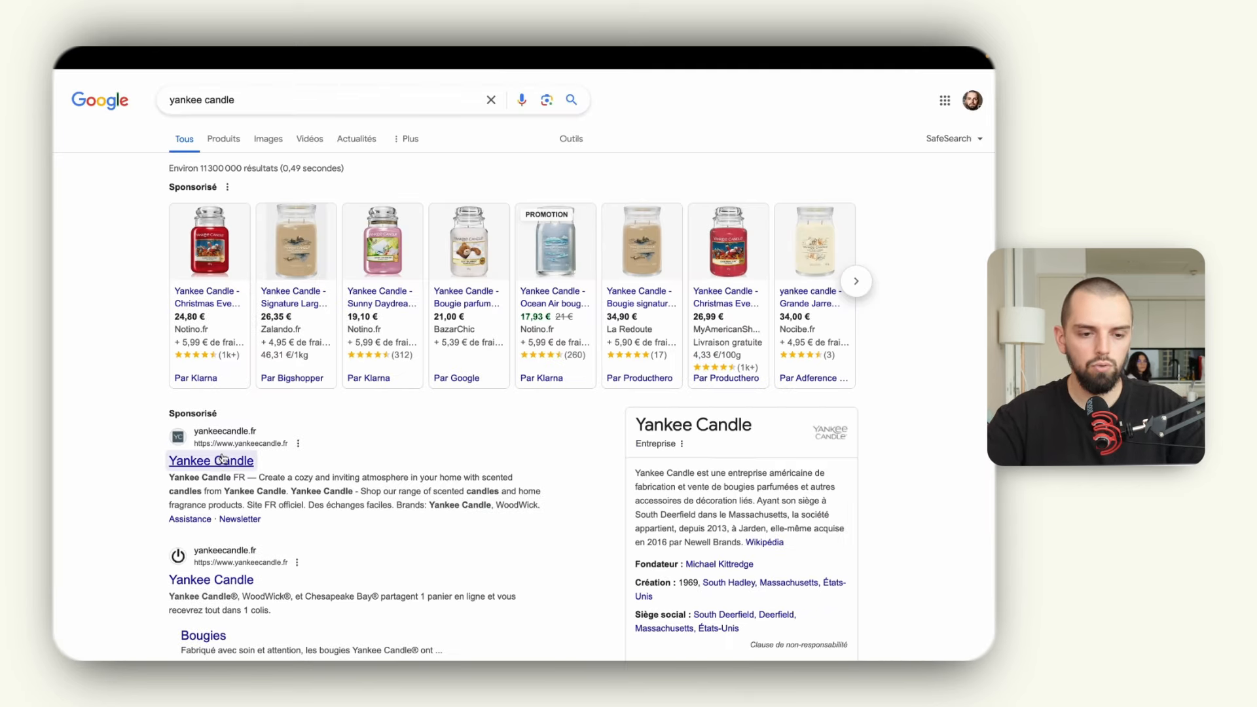
click(225, 465)
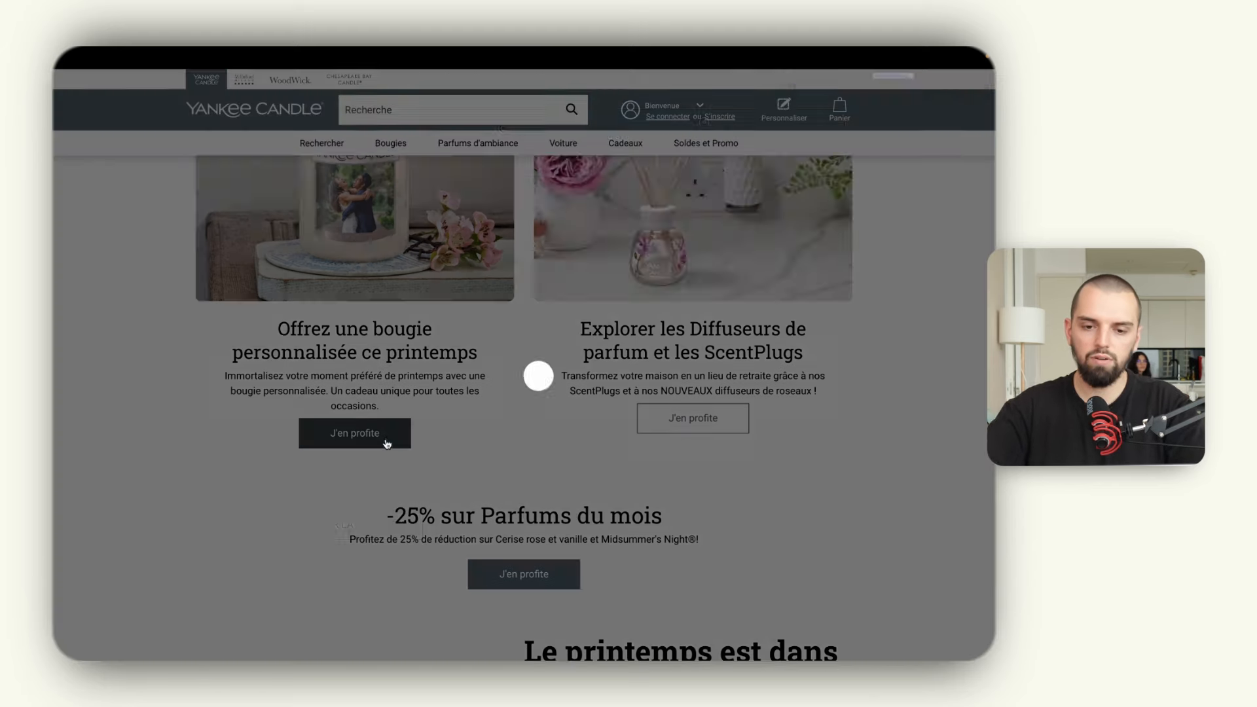
key(super+shift+c)
- Return to the competitor keyword research in SEOAnt and submit the copied yankeecandle.fr address for analysis
mouse_move(58, 327)
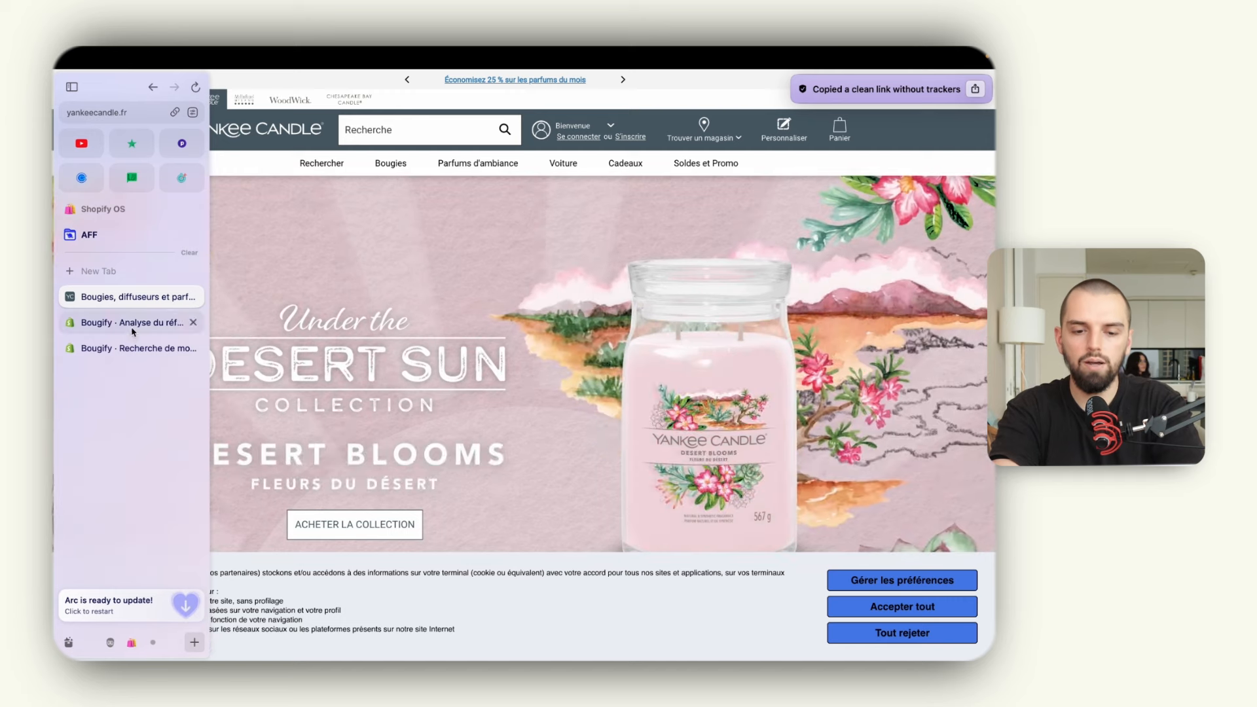
click(133, 322)
click(131, 348)
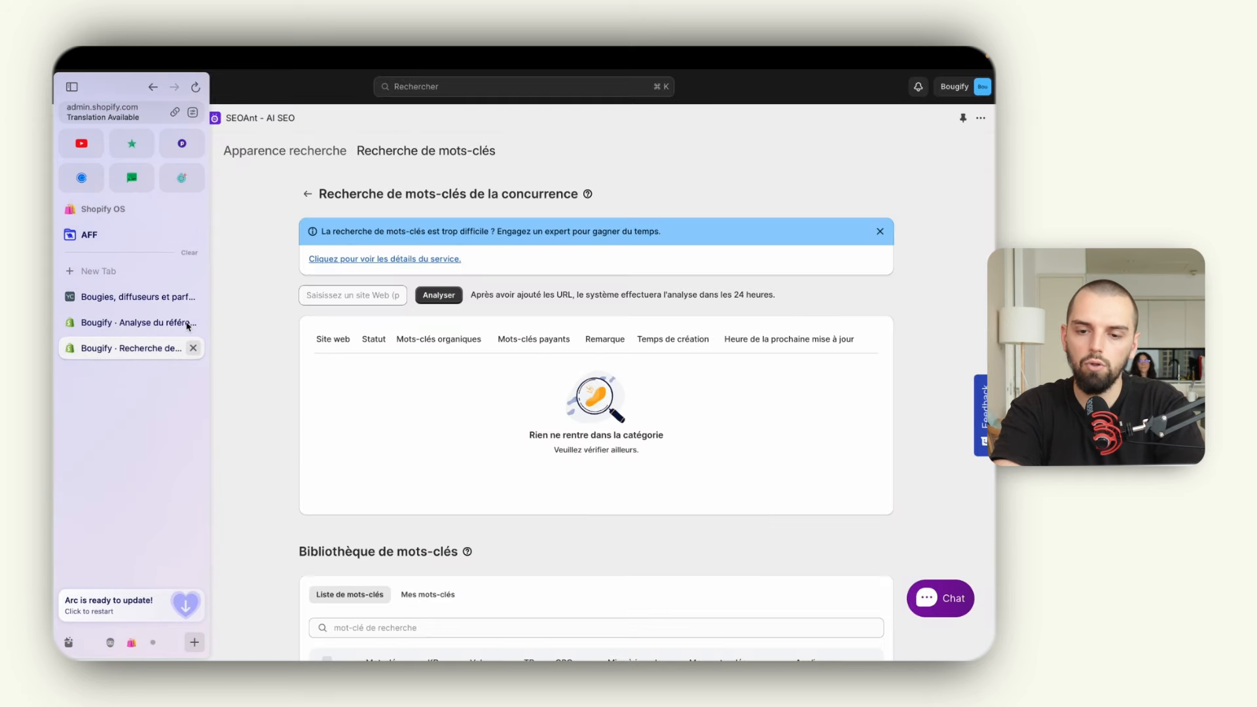
click(325, 295)
key(super+v)
click(437, 296)
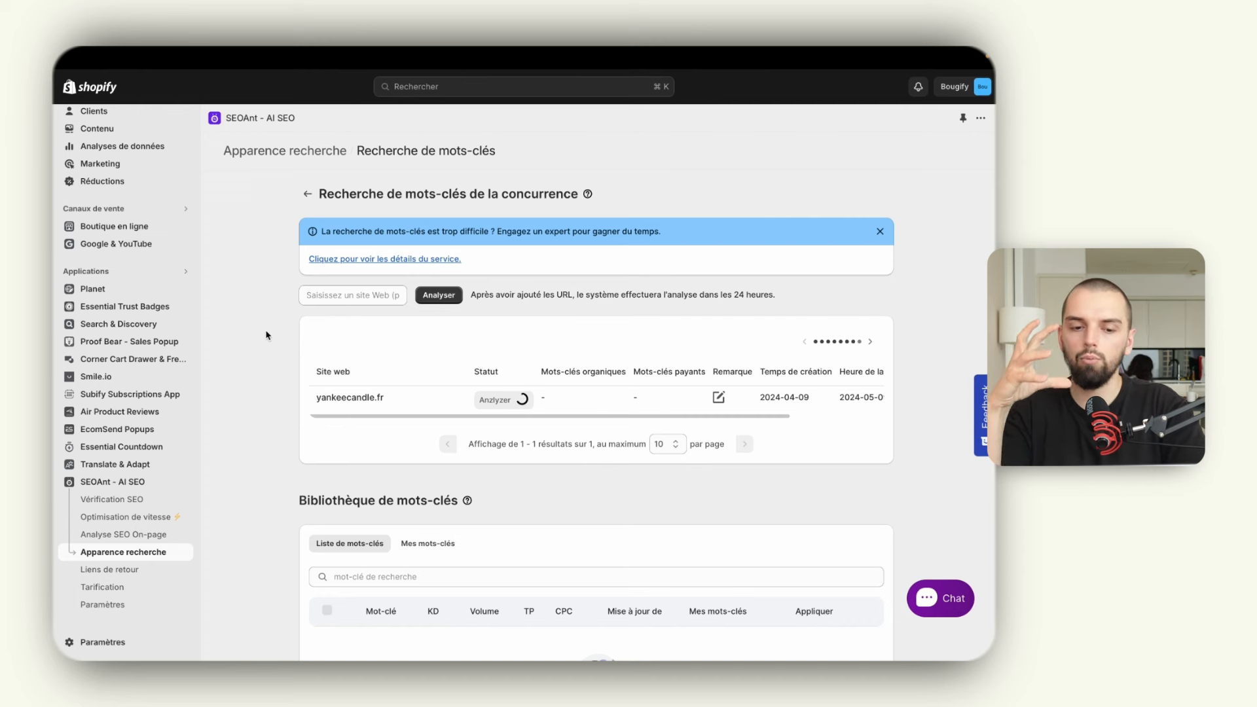
- Check all columns of the yankeecandle.fr entry in the competitor analysis table
click(870, 342)
click(870, 342)
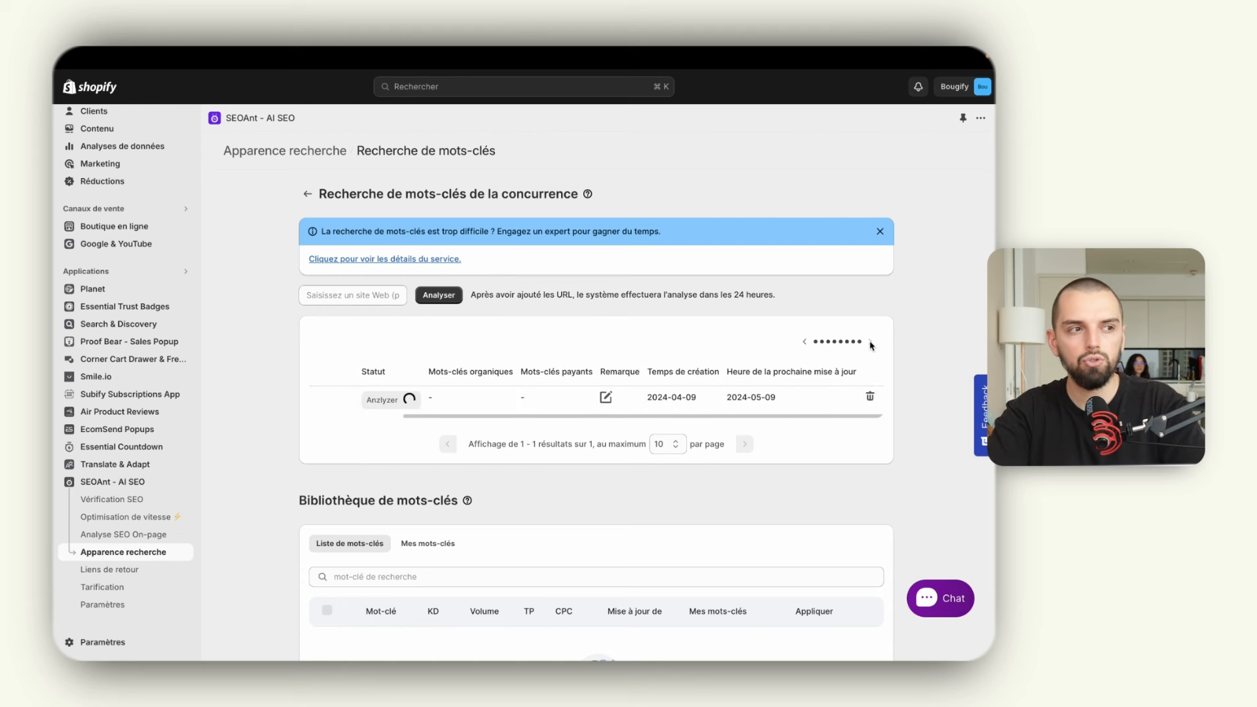
click(809, 342)
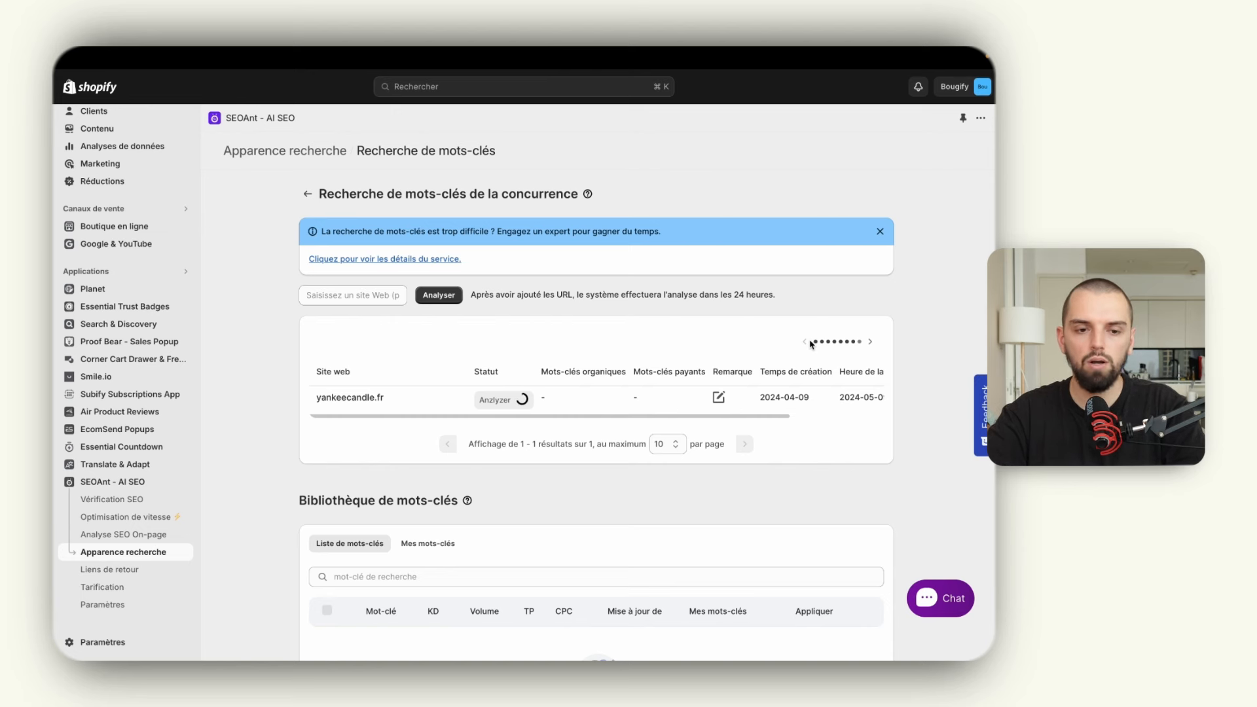
- Look over the keyword library below the competitor analysis and return to the search appearance overview
scroll(811, 345, down, 3)
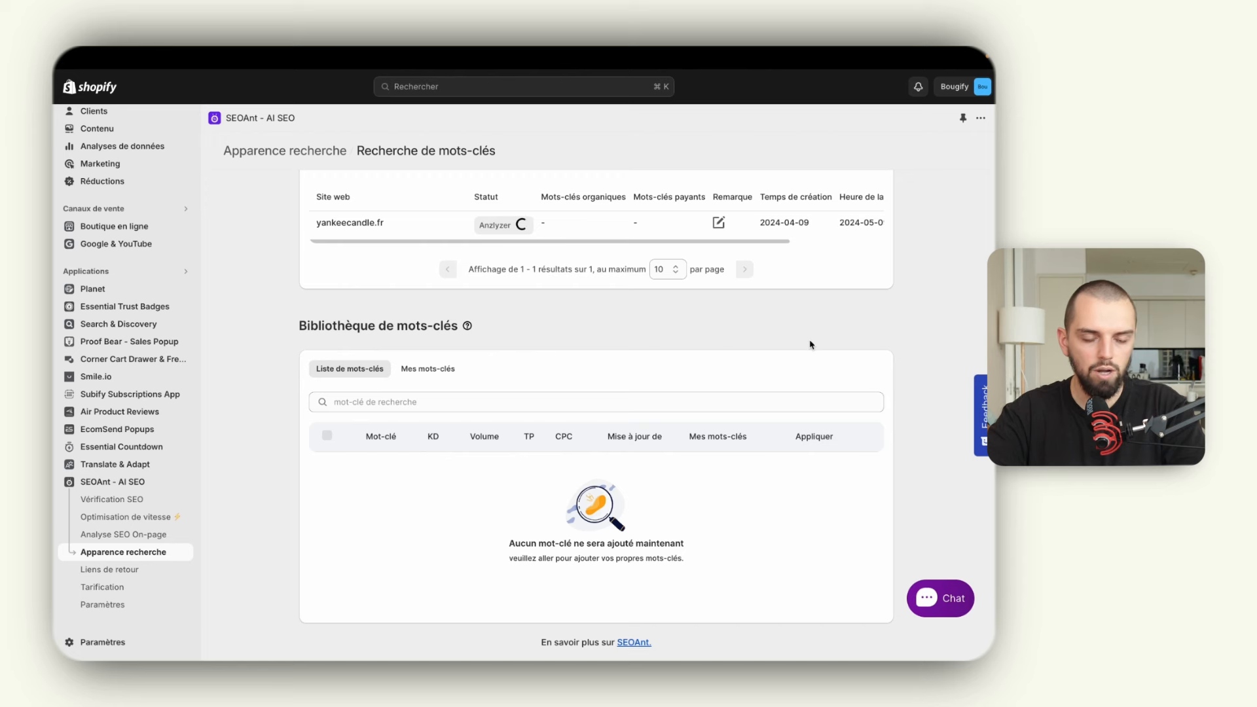
scroll(811, 345, up, 3)
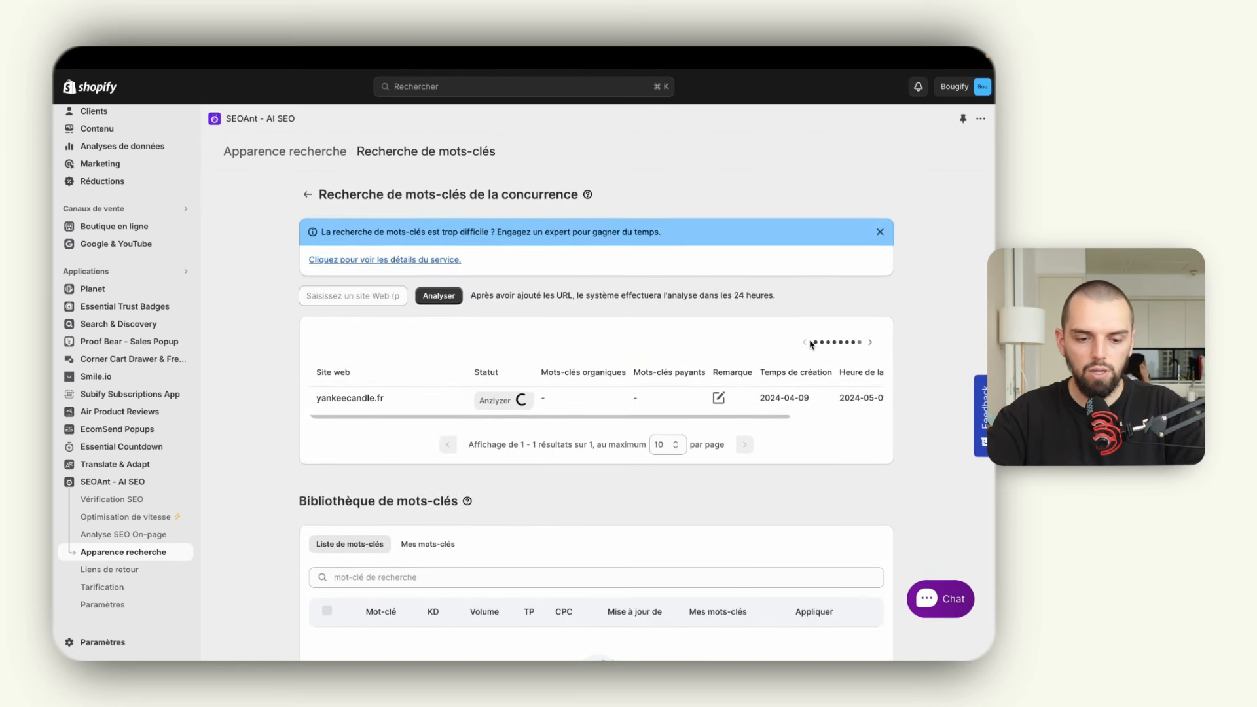
click(308, 195)
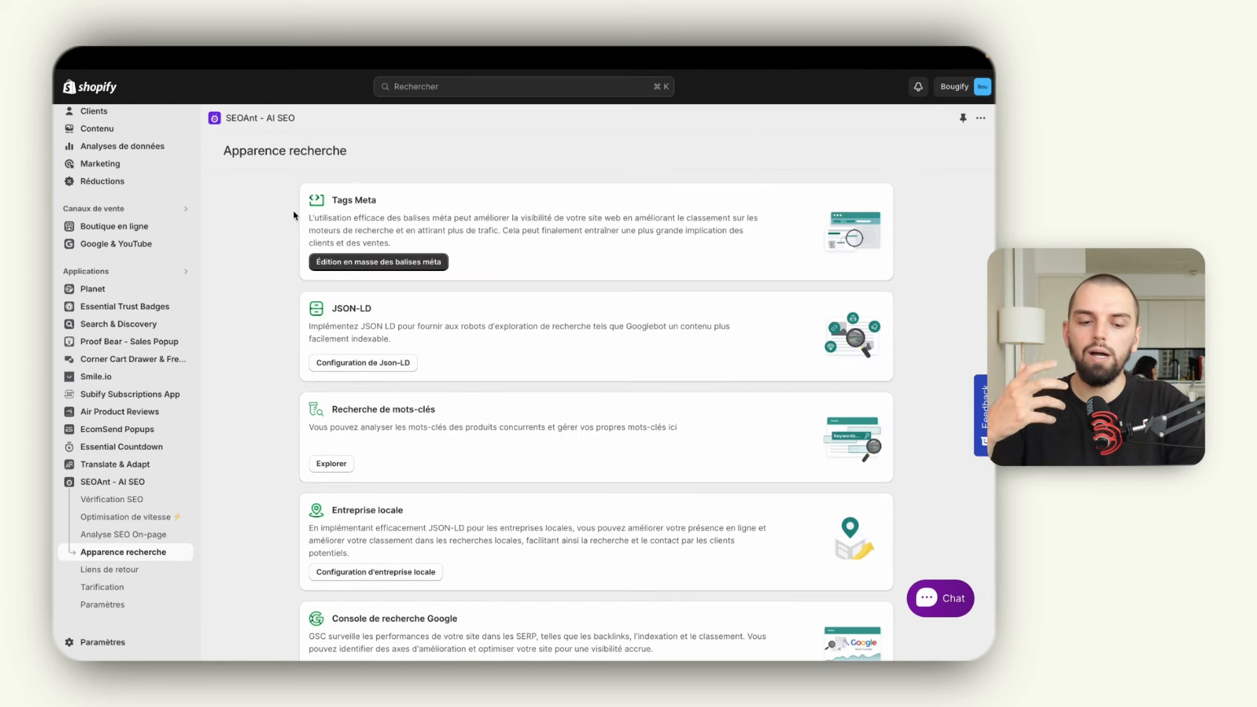
scroll(302, 427, down, 1)
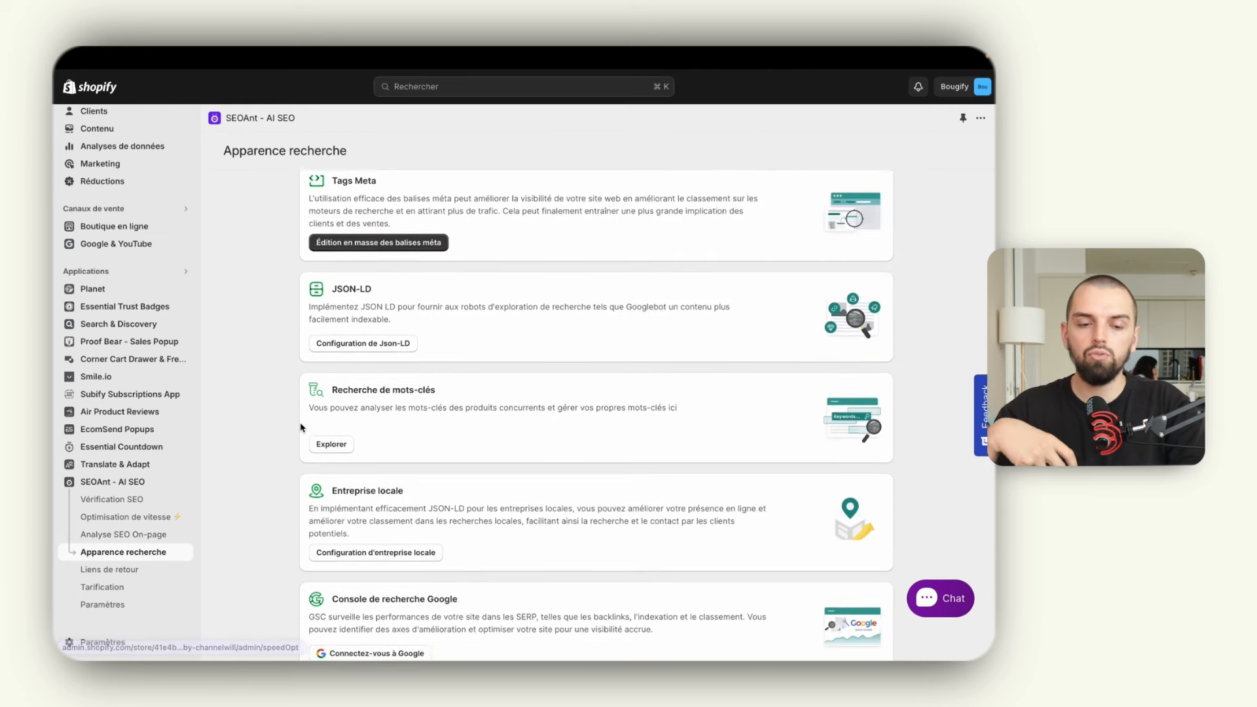
scroll(291, 497, up, 1)
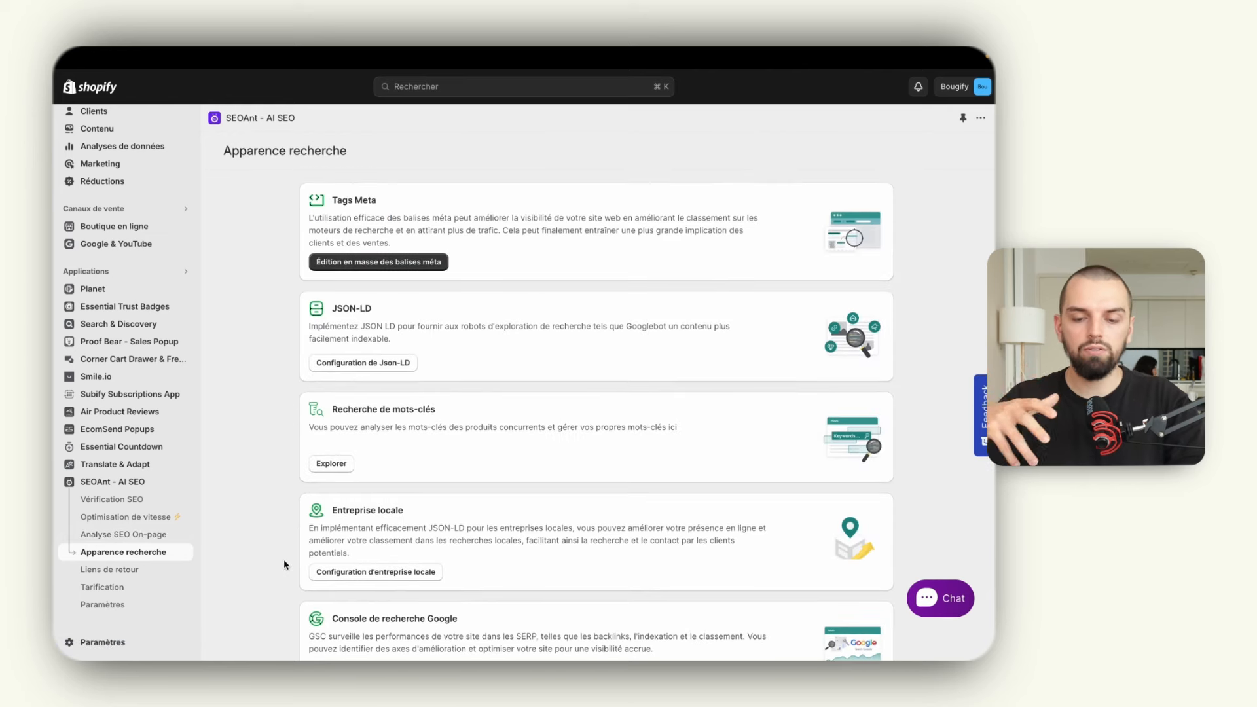
- Open the local business configuration, activate the feature and set its business type to Store
click(345, 573)
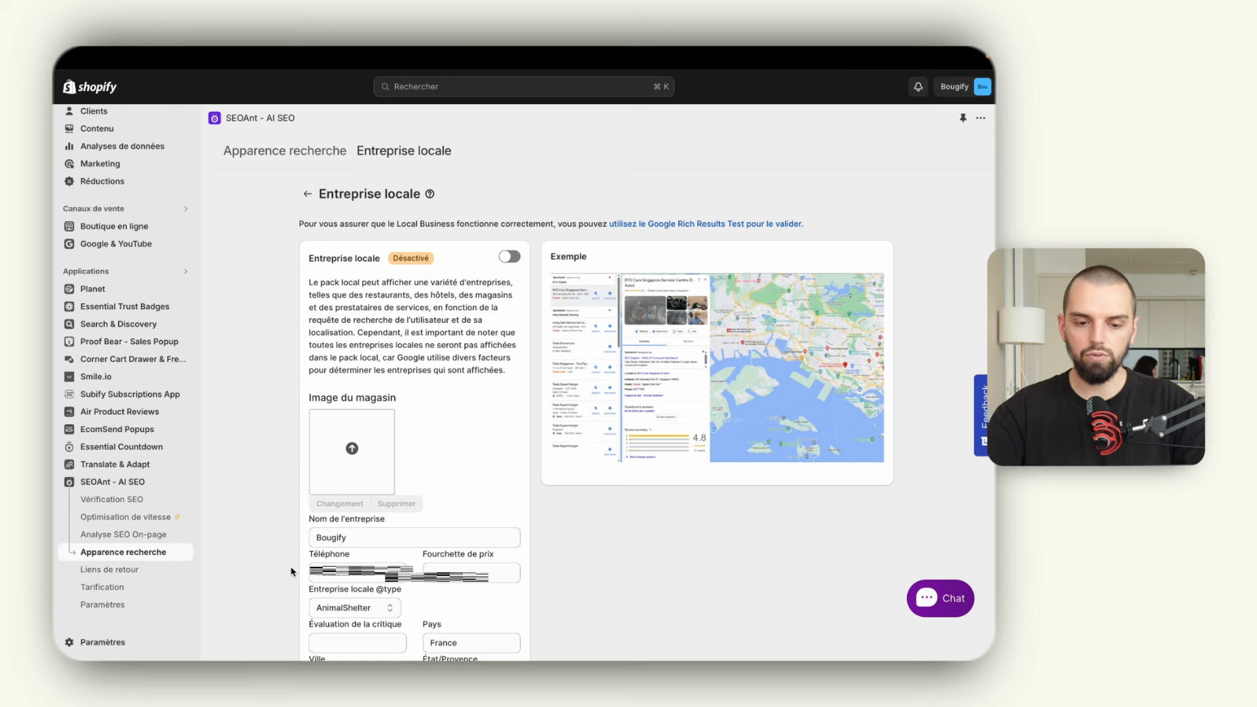
click(509, 256)
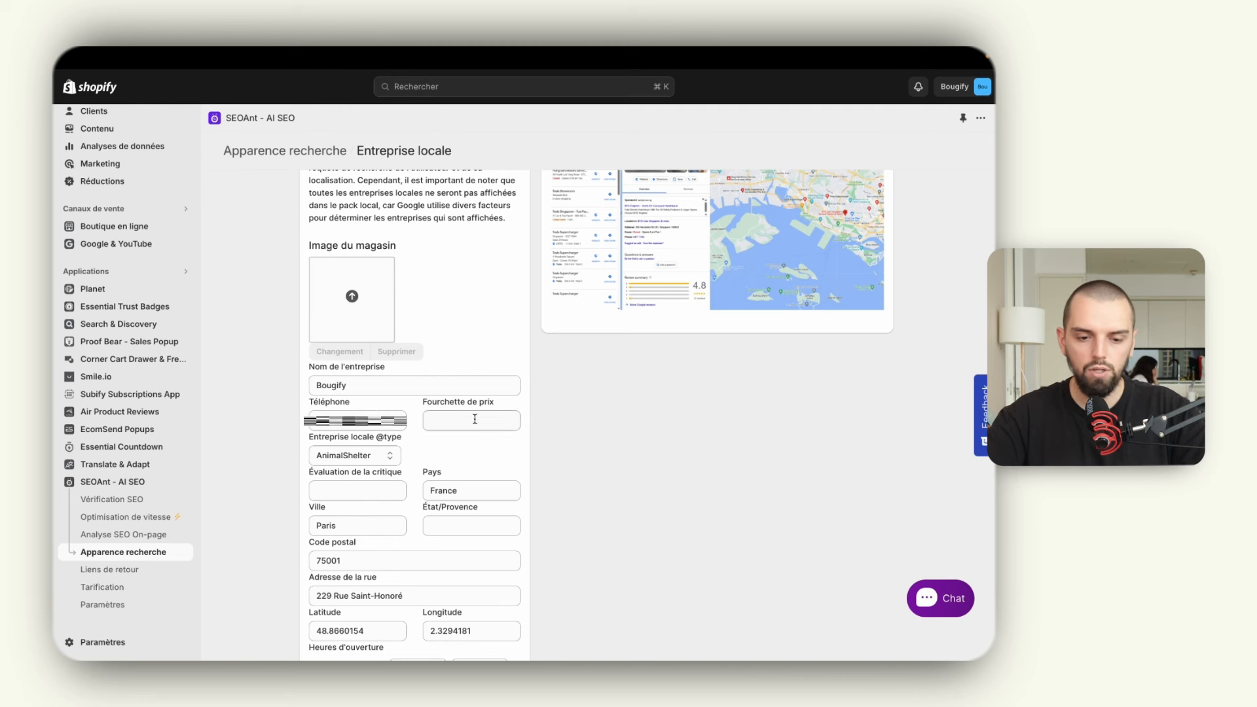
click(360, 455)
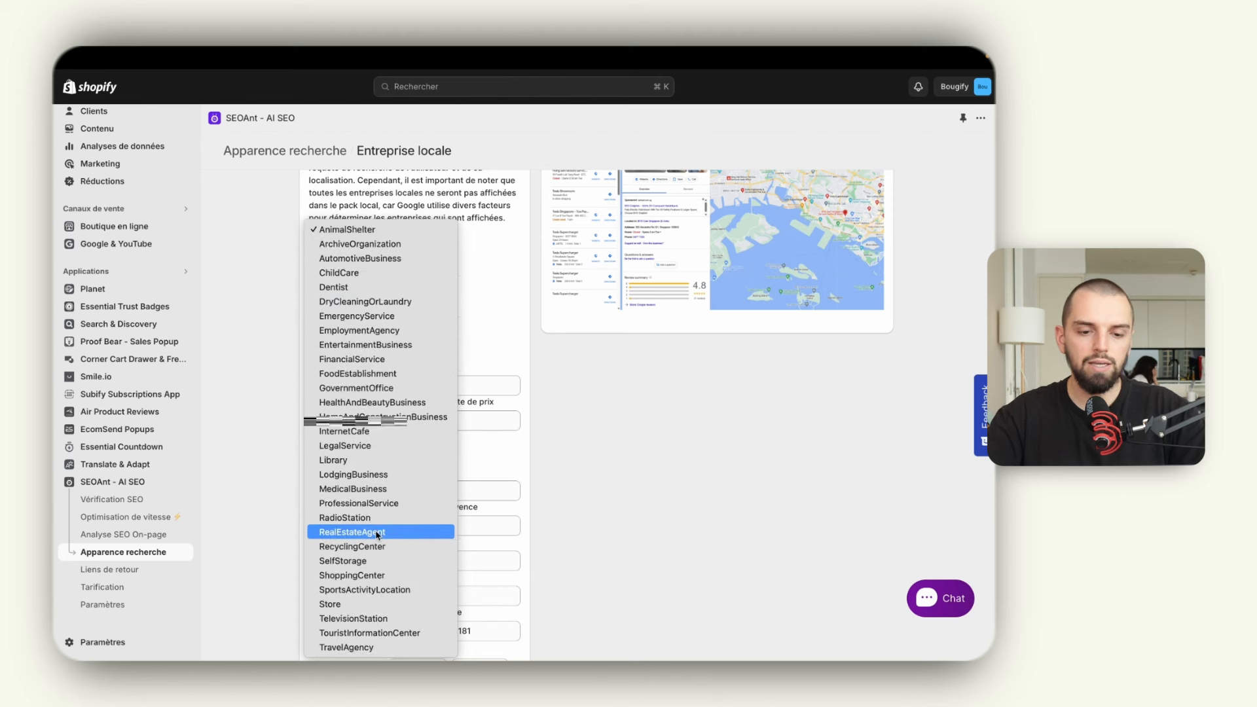
click(331, 604)
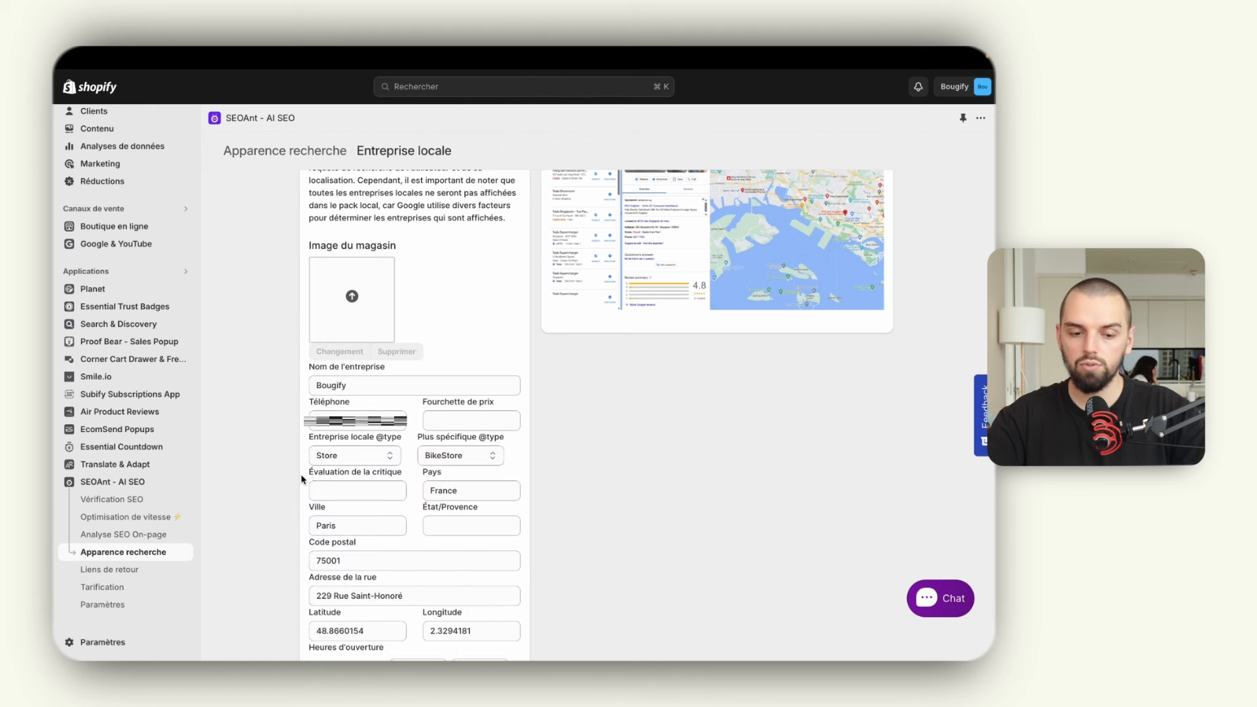
- Look through the more specific store types and the review rating field without changing either
click(473, 457)
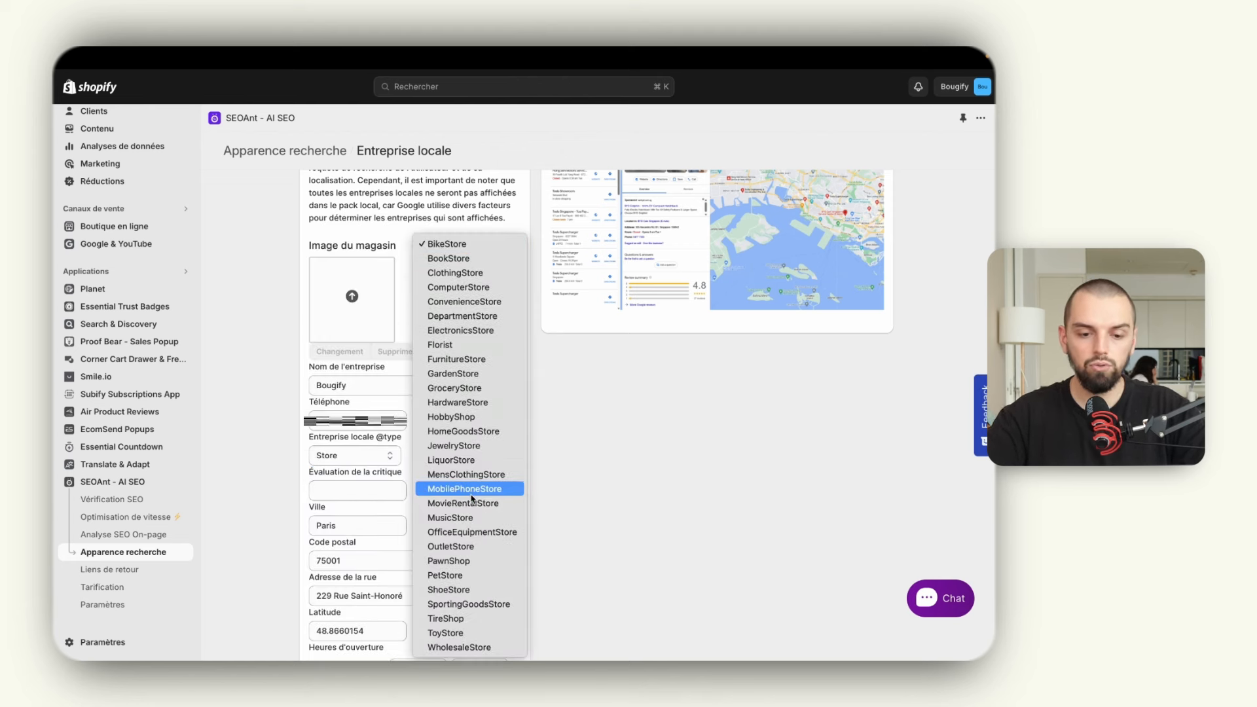
click(548, 426)
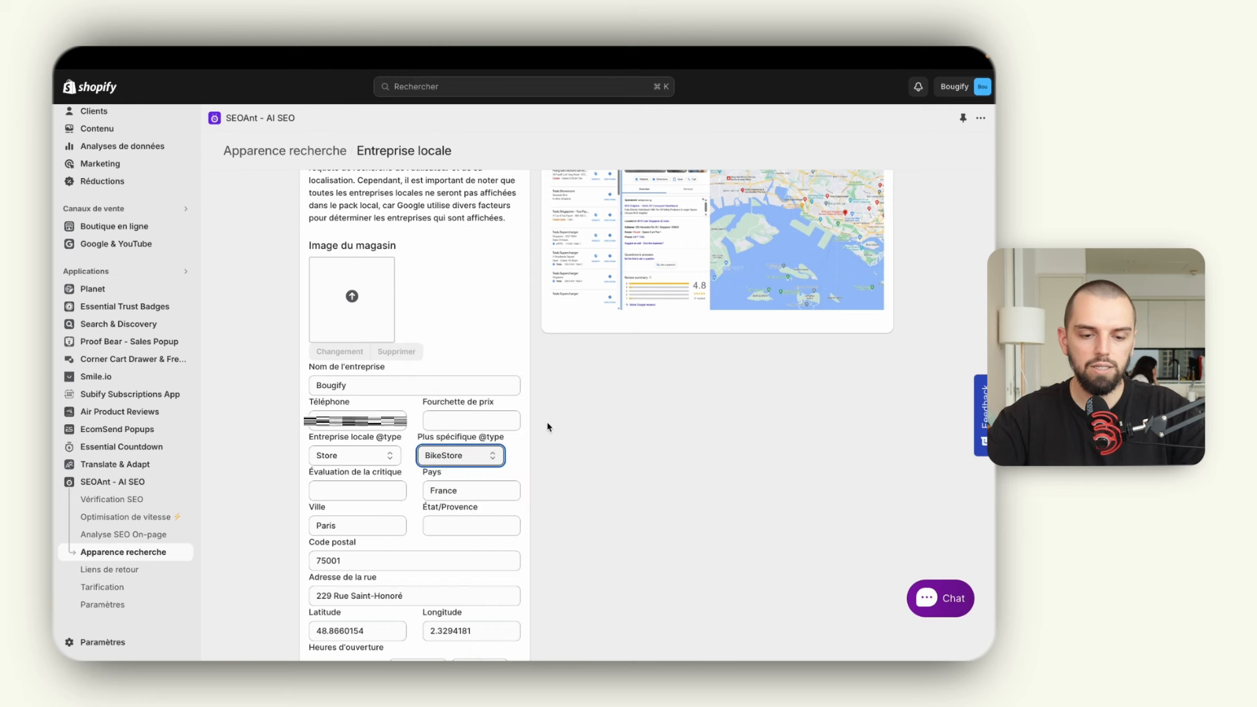
click(364, 490)
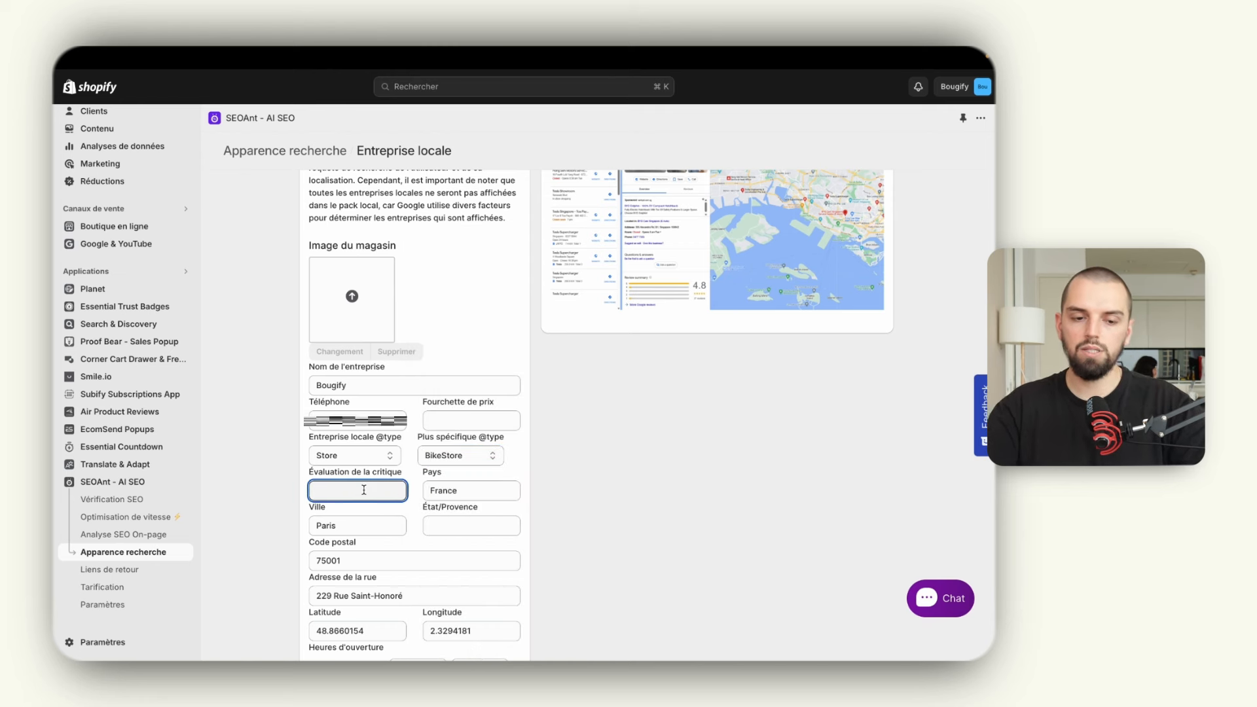
click(341, 490)
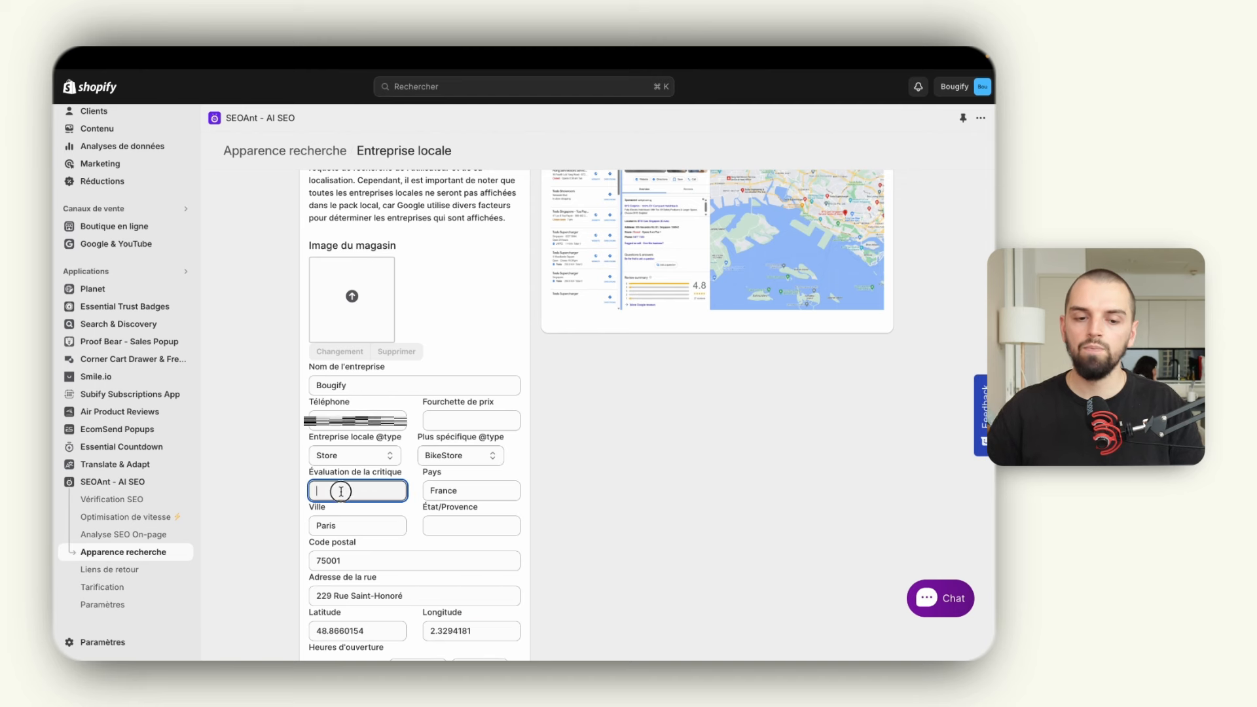
click(305, 479)
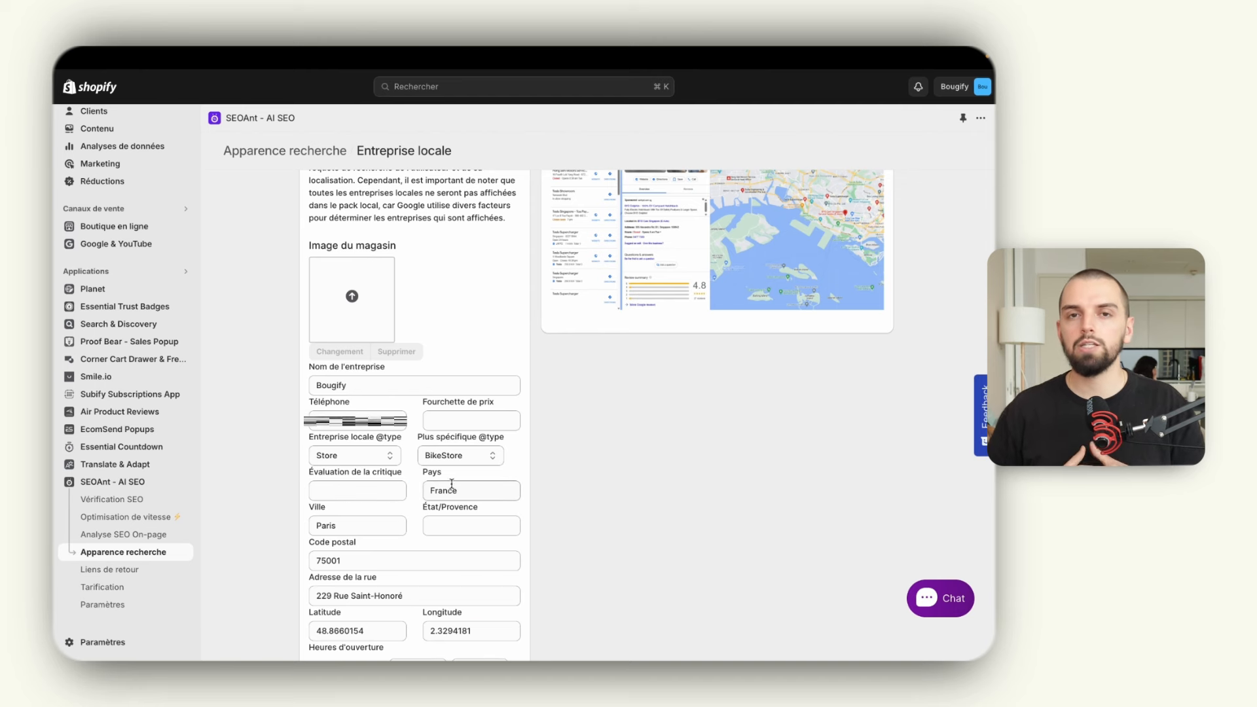
- Check the business address and opening hours and save the local business settings
scroll(338, 525, down, 3)
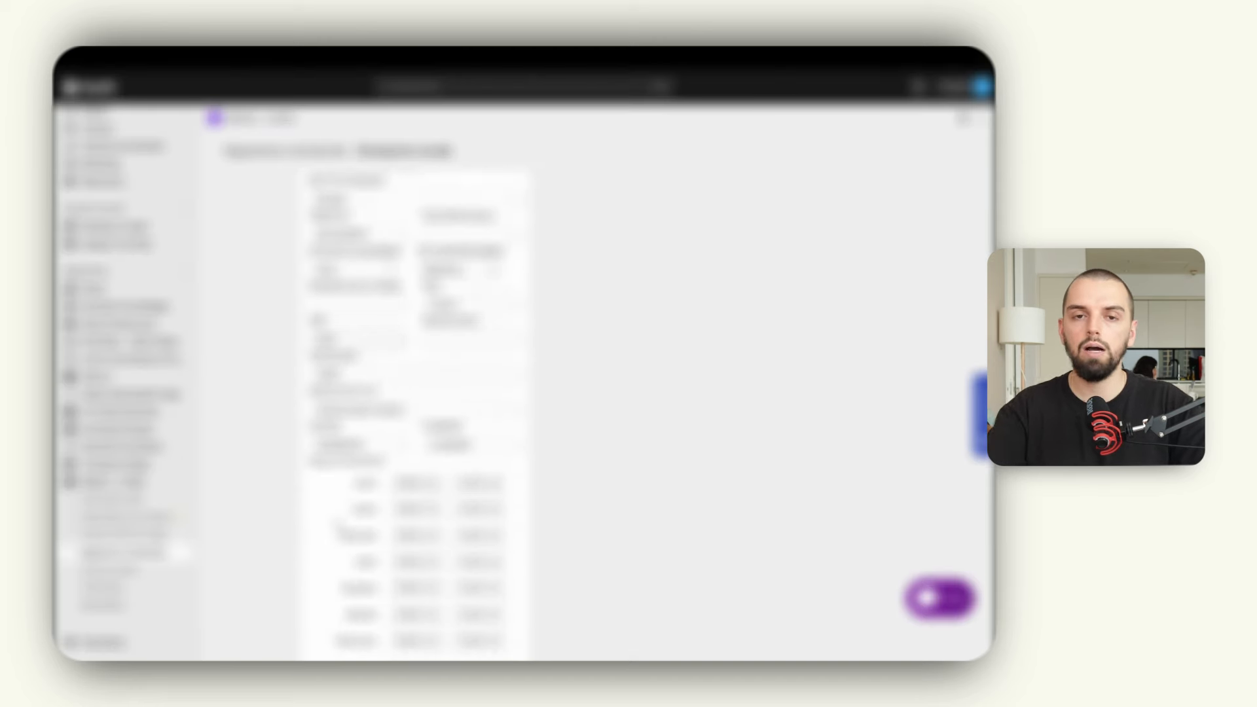
scroll(369, 343, down, 1)
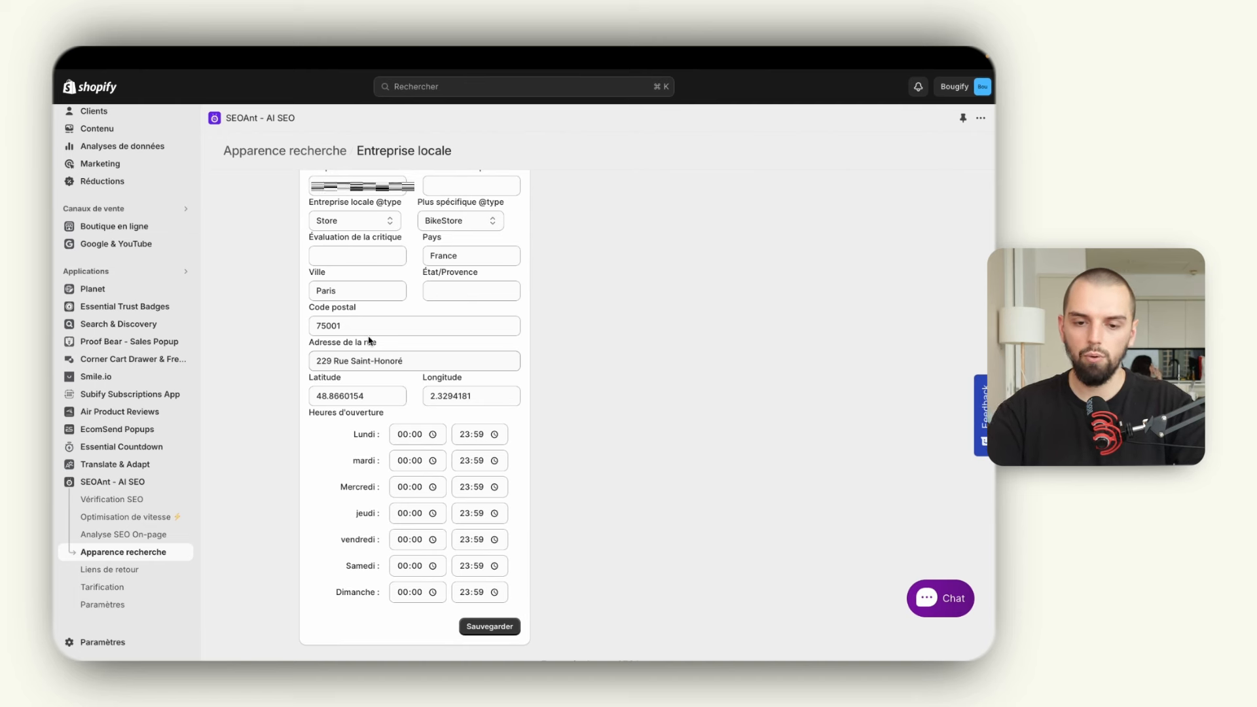
click(502, 627)
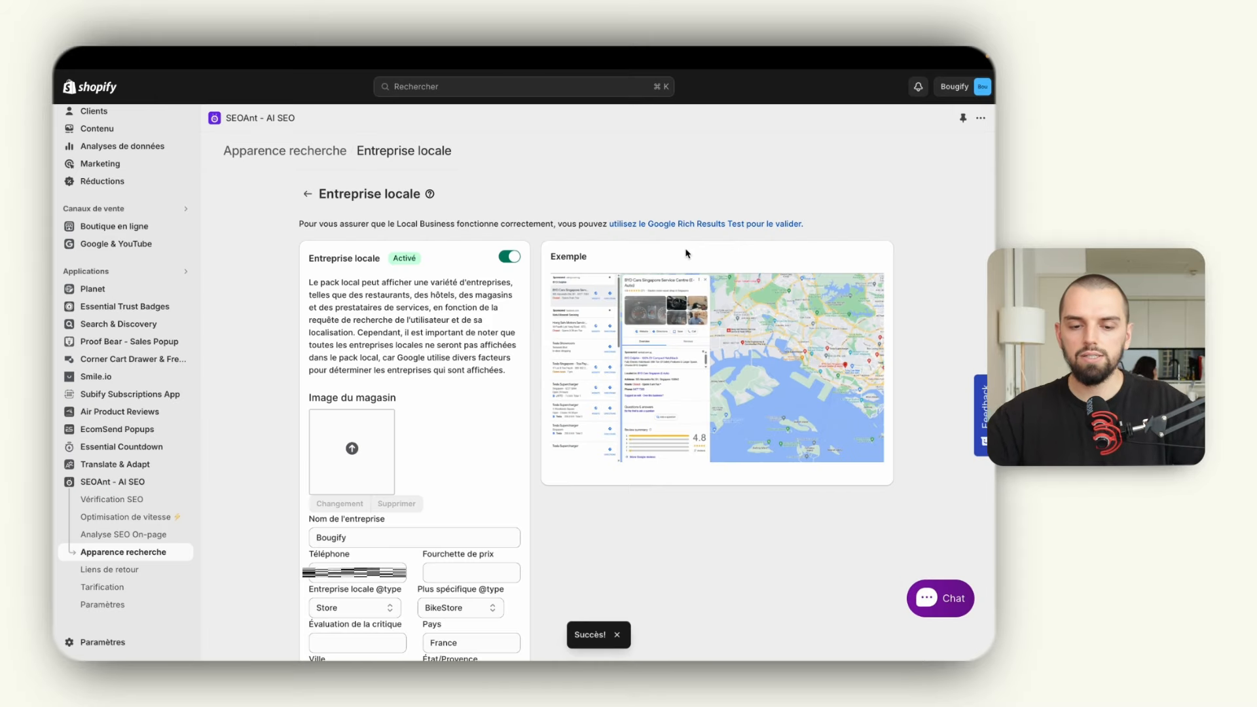
click(711, 226)
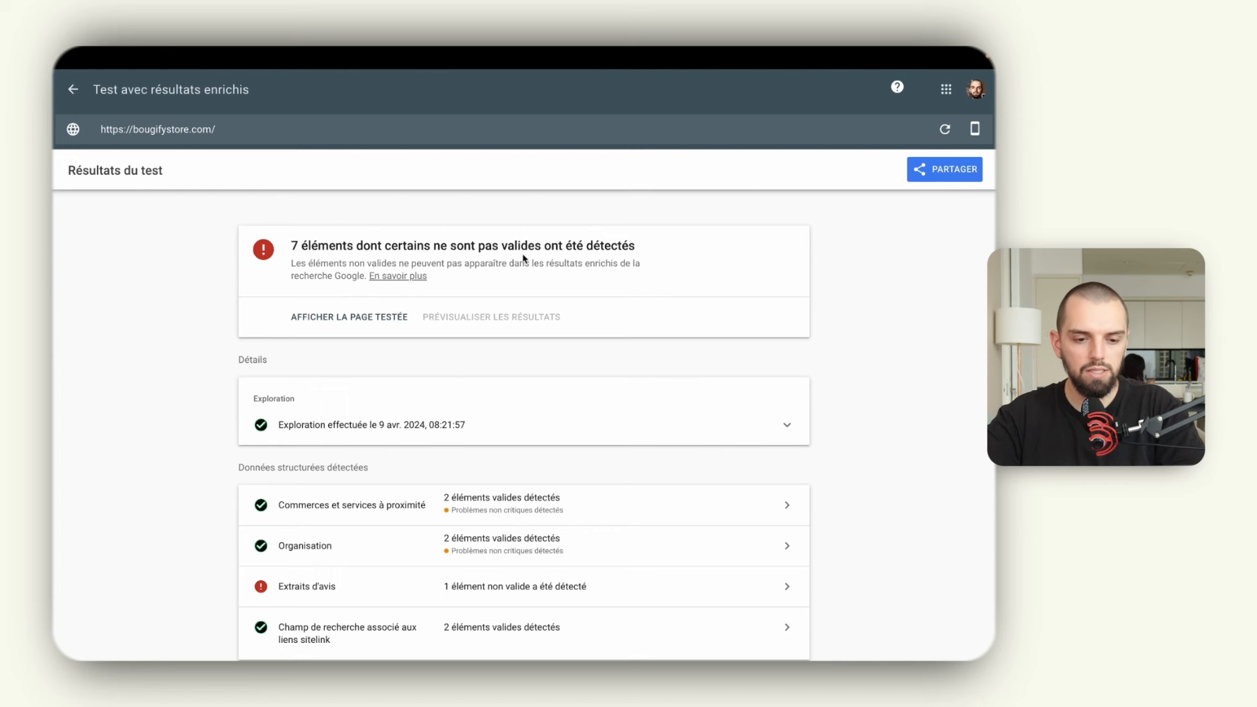
scroll(444, 280, down, 3)
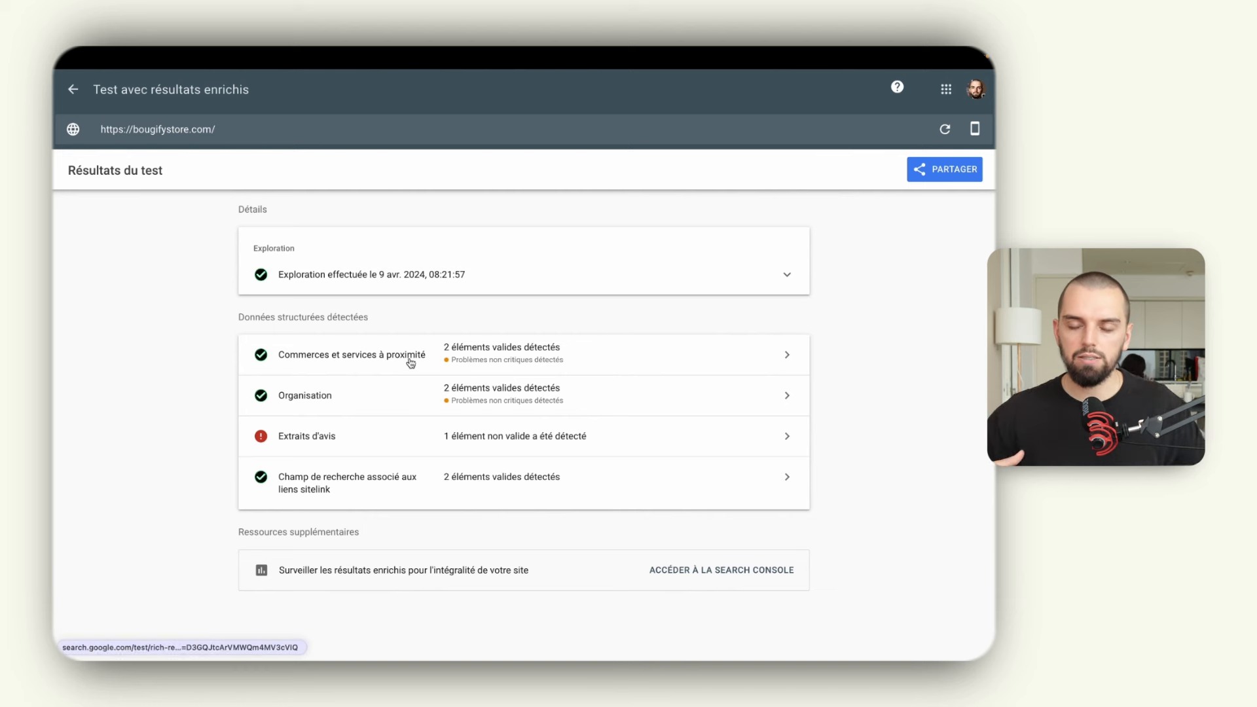
scroll(393, 367, up, 1)
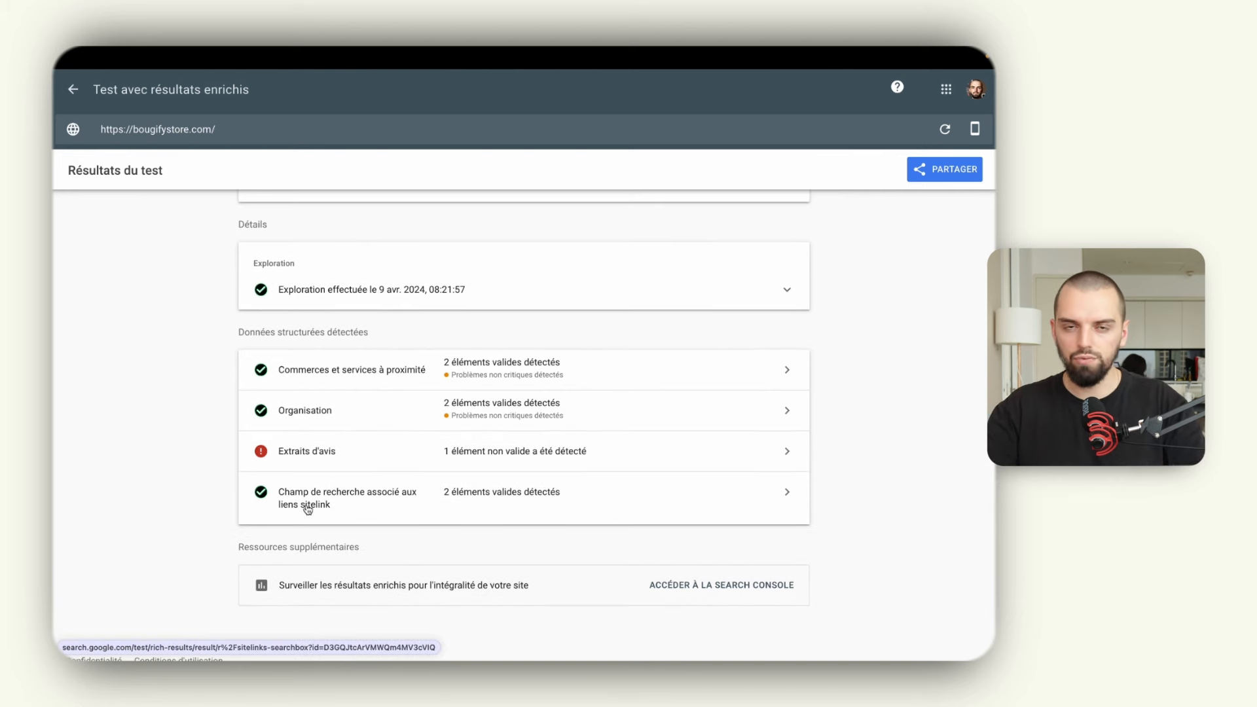
scroll(323, 512, up, 3)
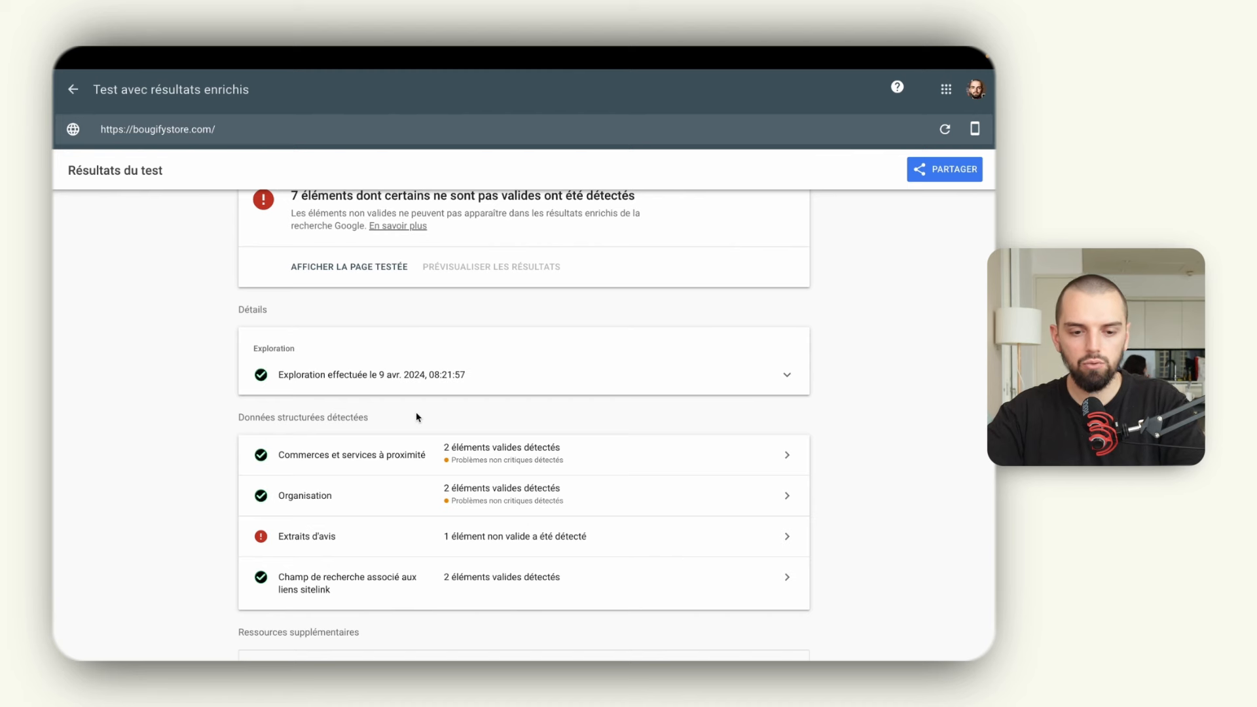
scroll(417, 417, up, 2)
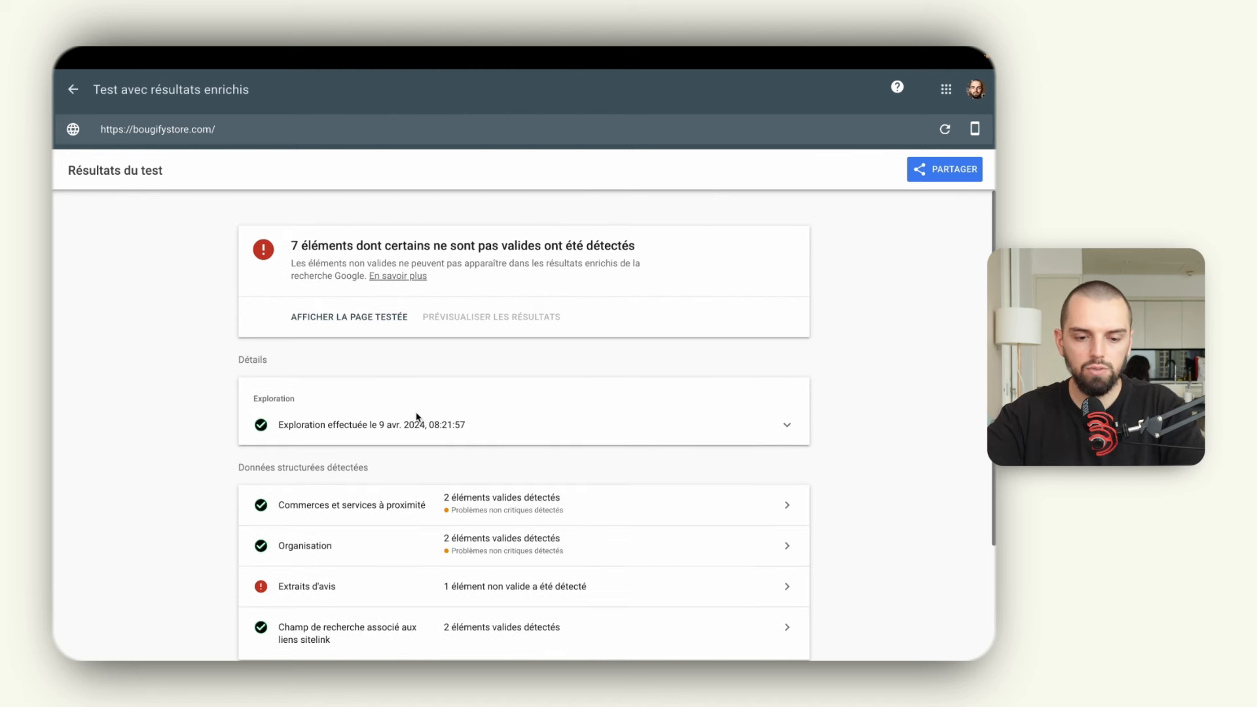
- Switch back to SEOAnt's local business page, return to the search appearance overview and look at its remaining sections
mouse_move(58, 347)
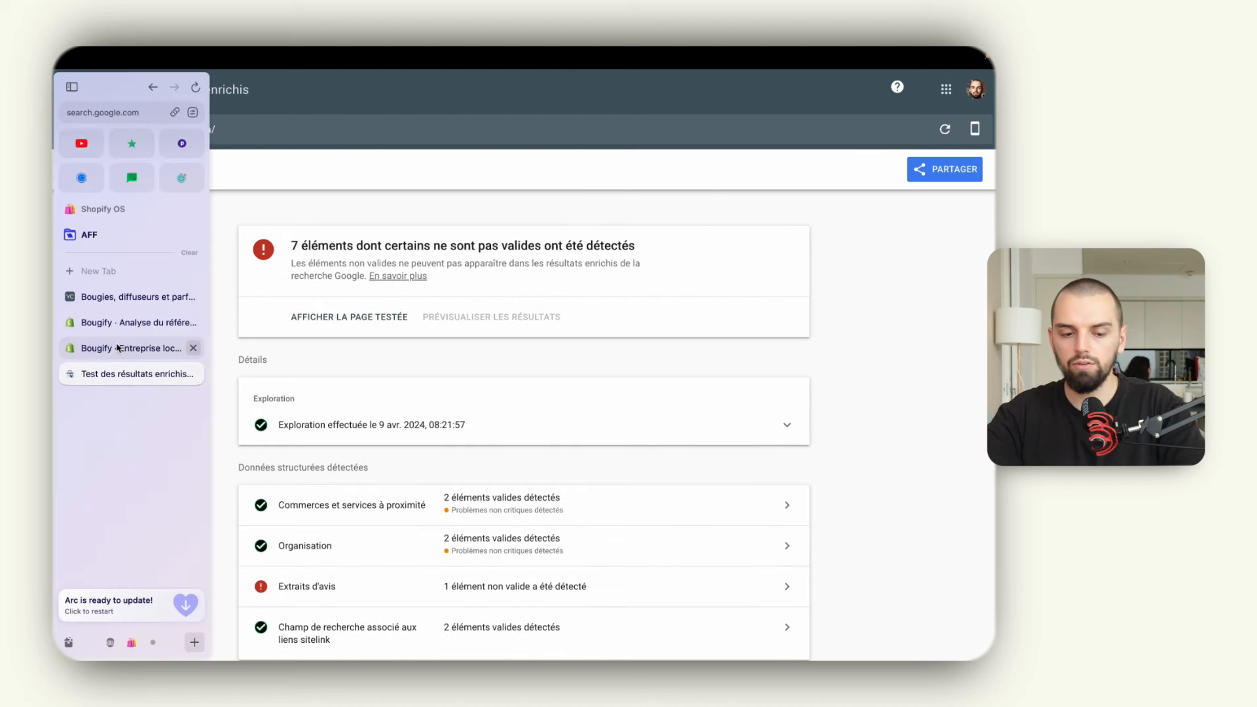
click(124, 347)
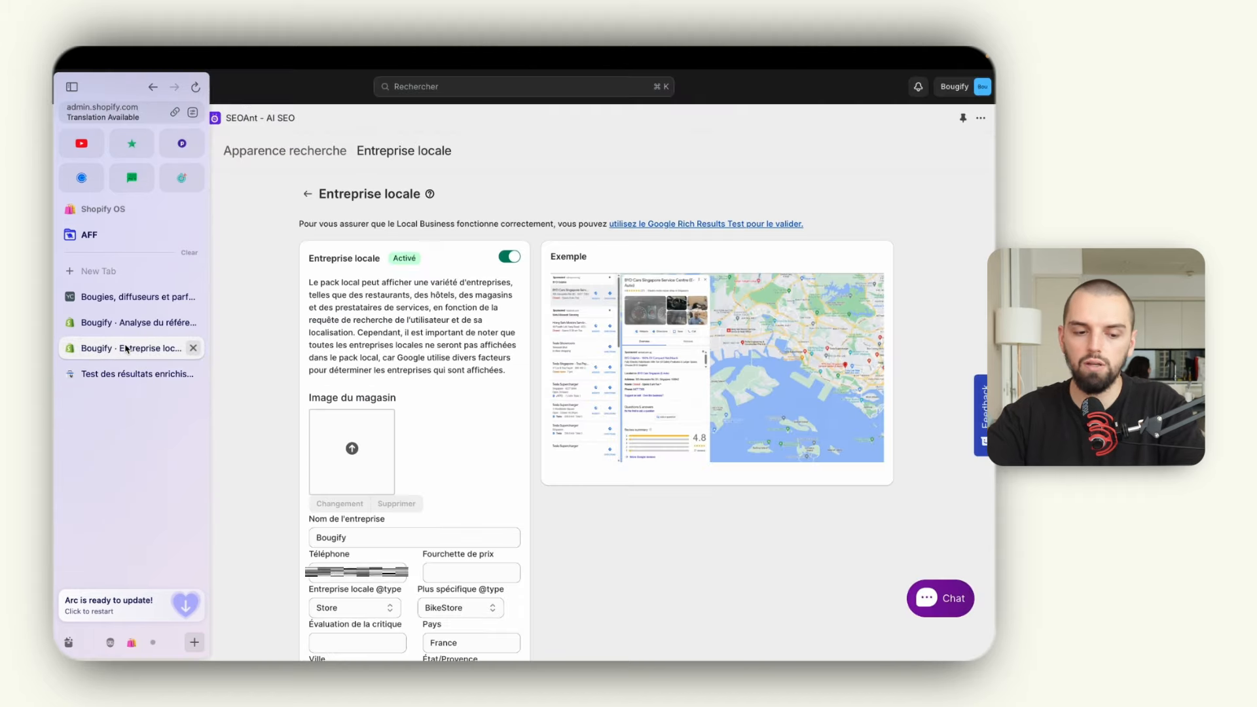
click(307, 193)
scroll(293, 429, down, 2)
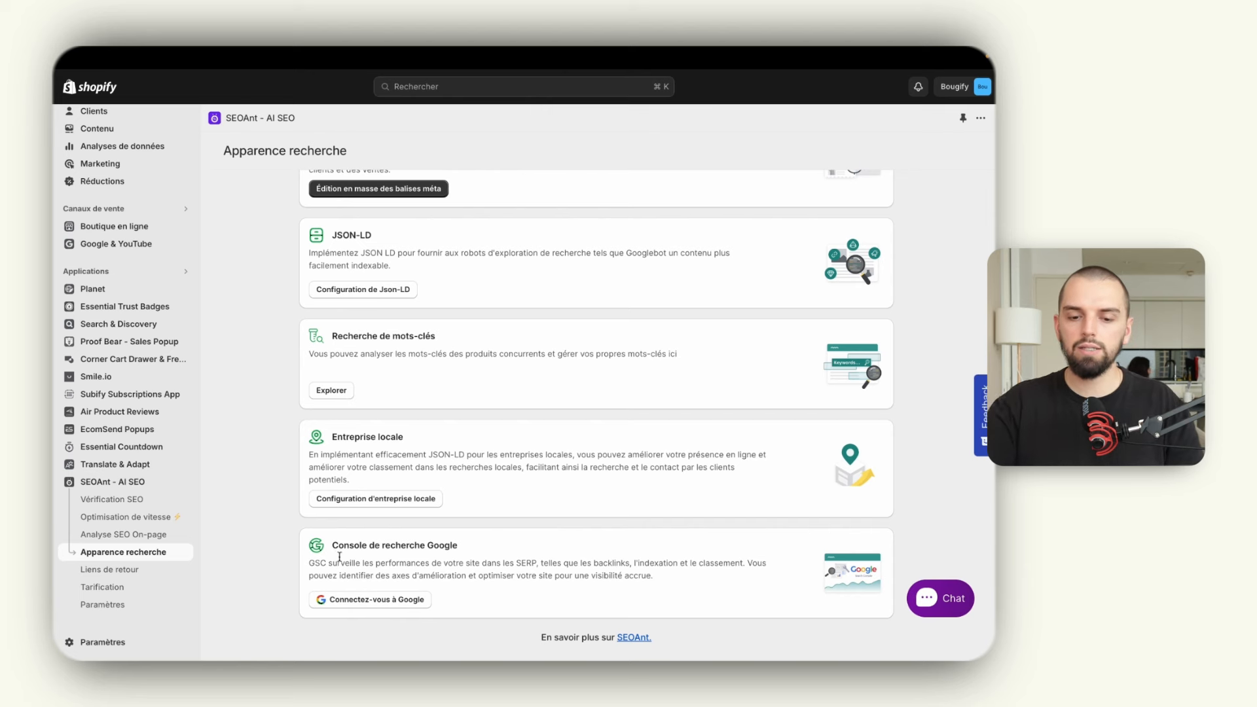
- Open the broken links repair page in the backlinks section and dismiss the app review request
click(145, 571)
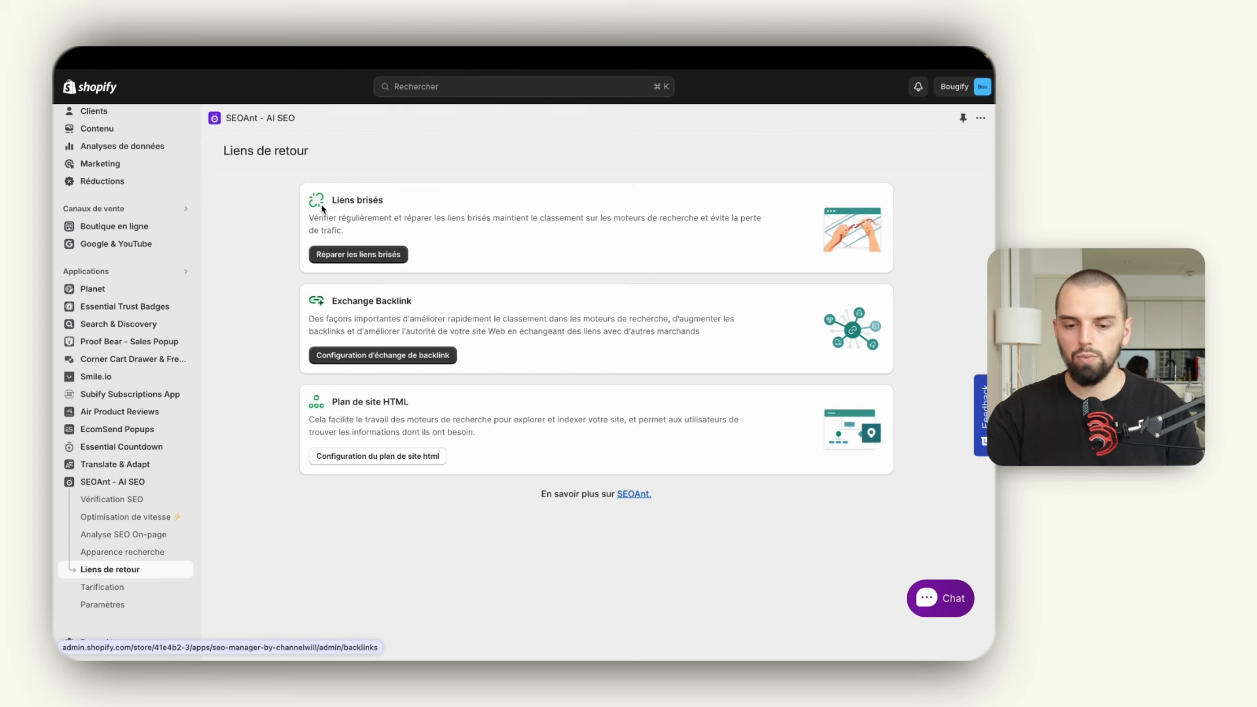
click(342, 257)
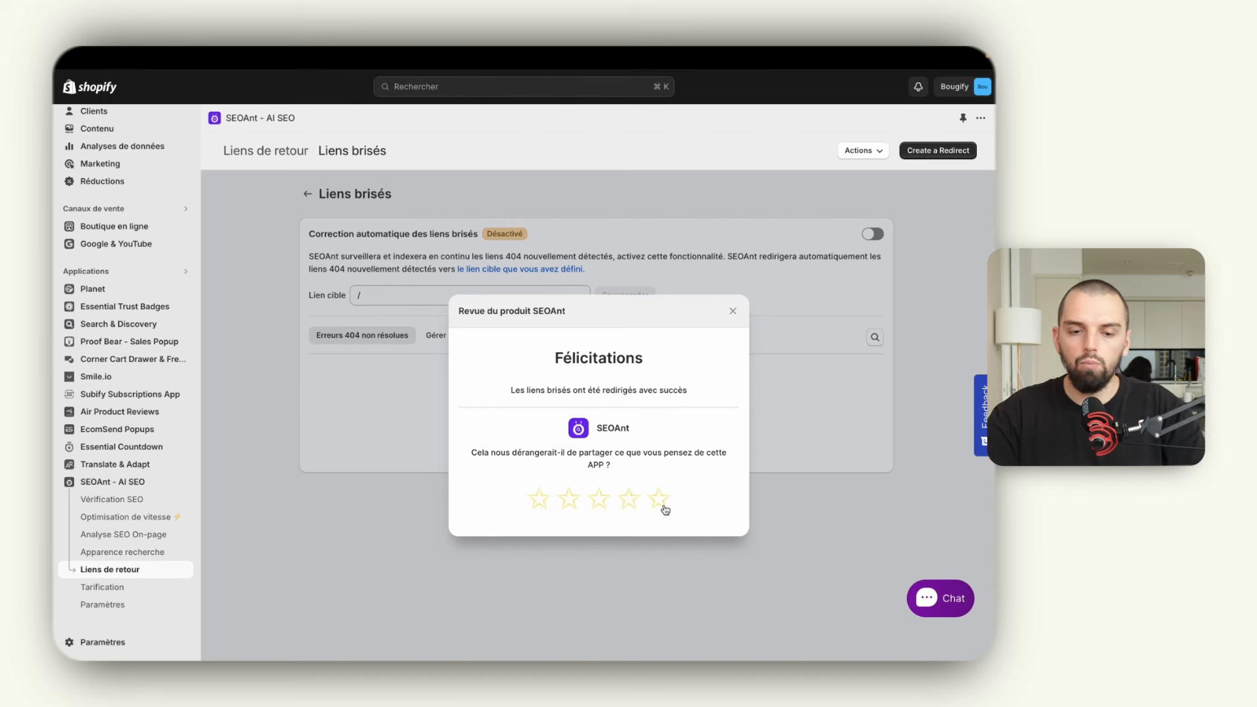
click(734, 312)
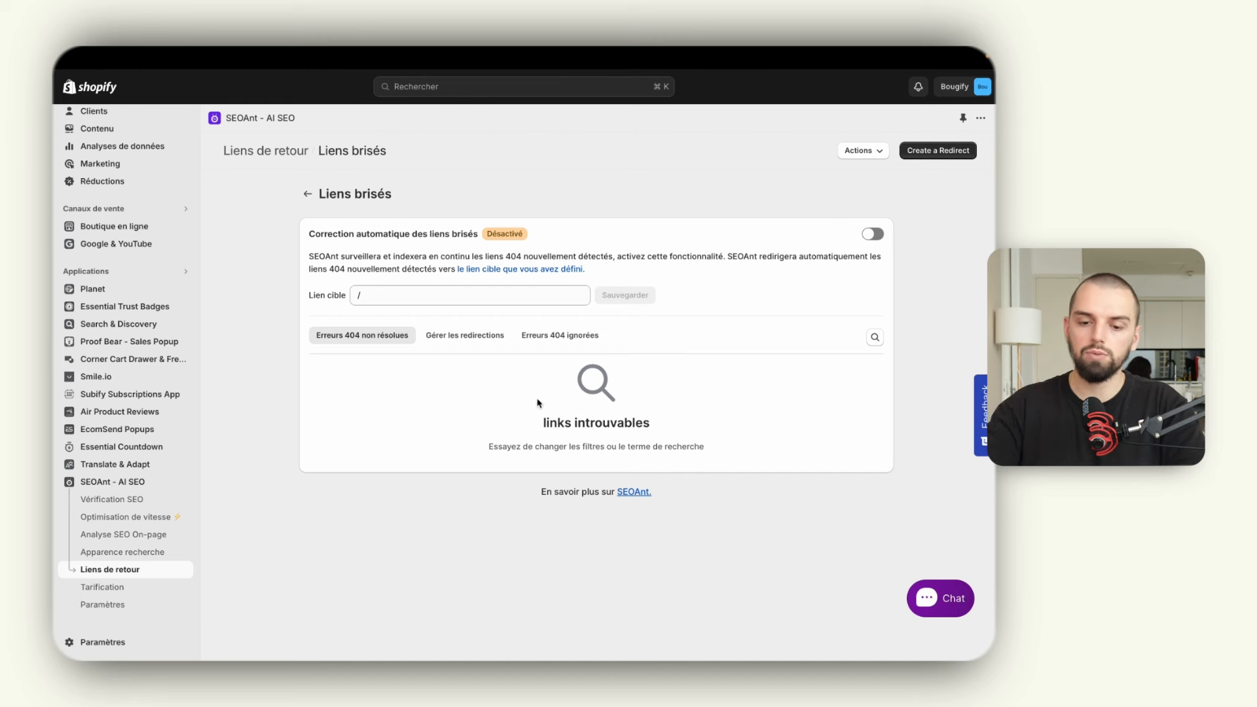
- Save /collections/all as the target link for broken links and activate automatic broken link correction
click(432, 296)
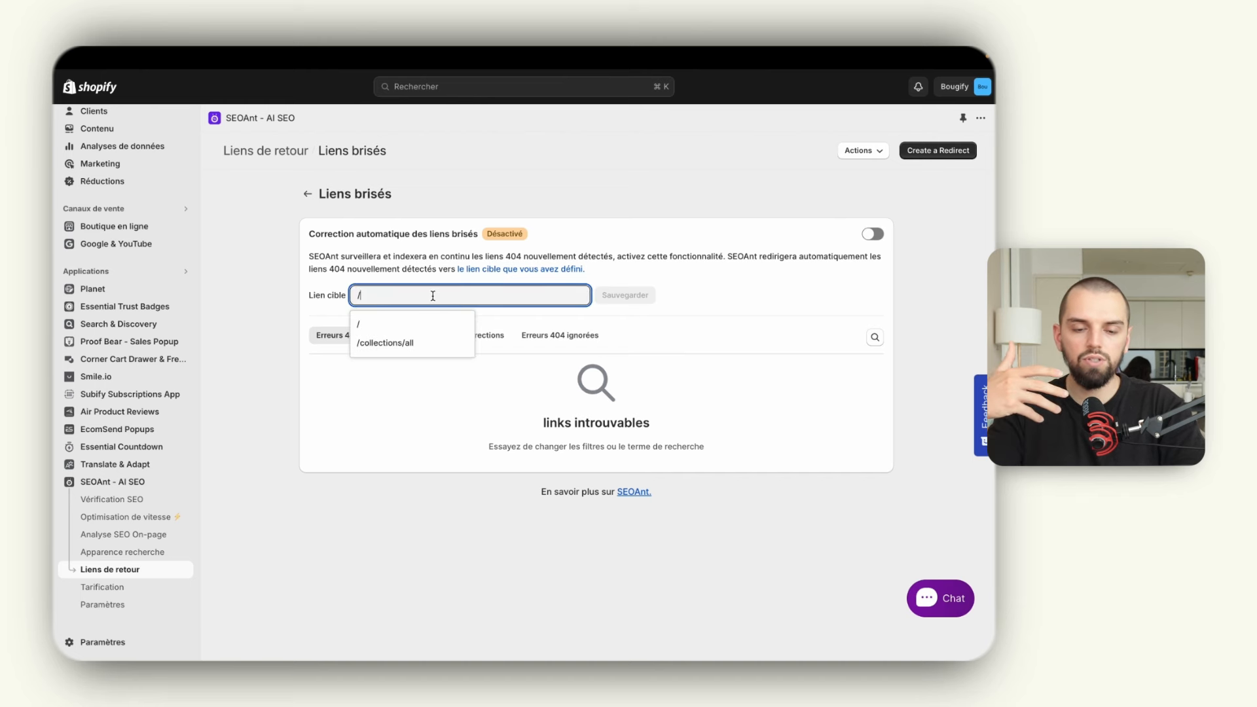
click(401, 342)
click(652, 302)
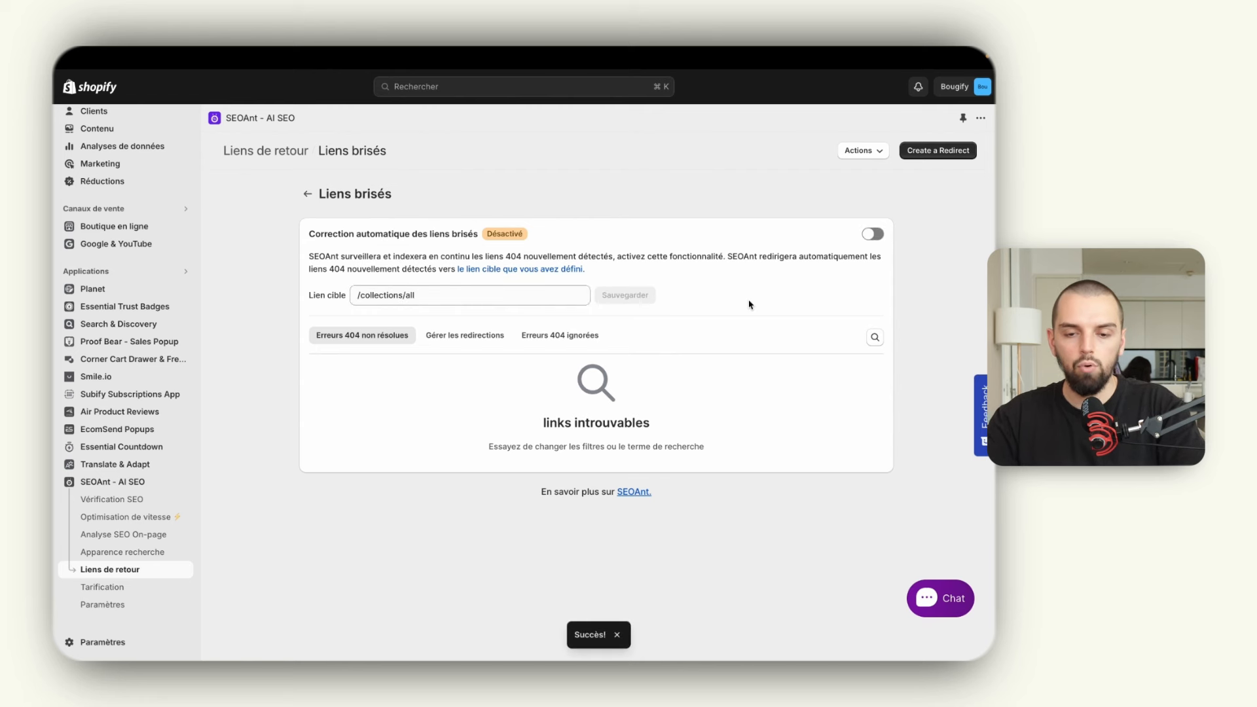
click(875, 235)
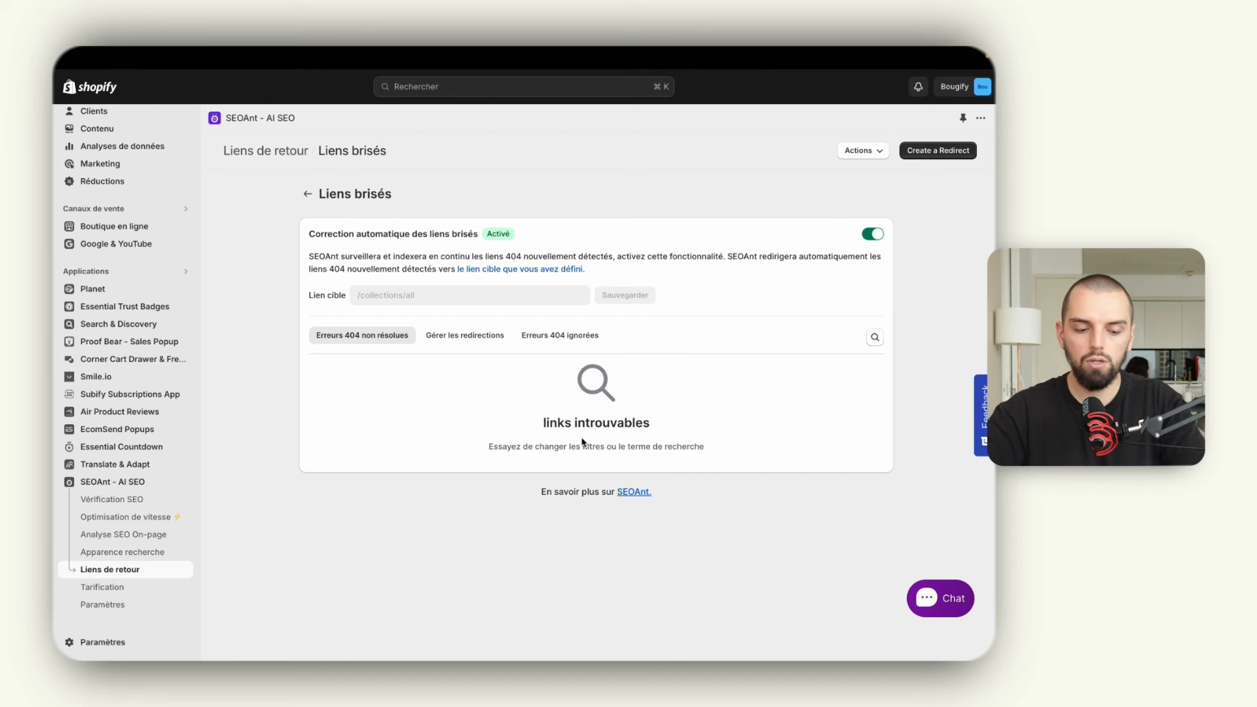
- Apply the discount code SHOPIOS in the exclusive discount section of the pricing page and look at the plan prices
click(108, 586)
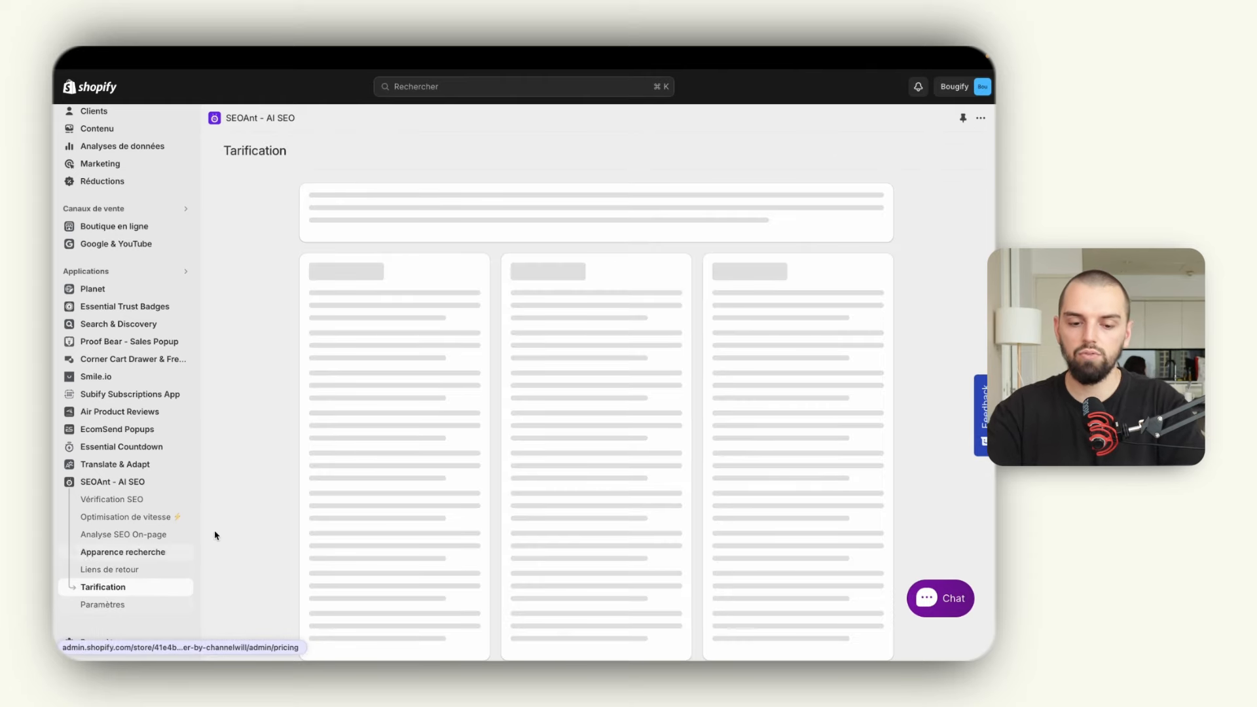
scroll(319, 474, down, 8)
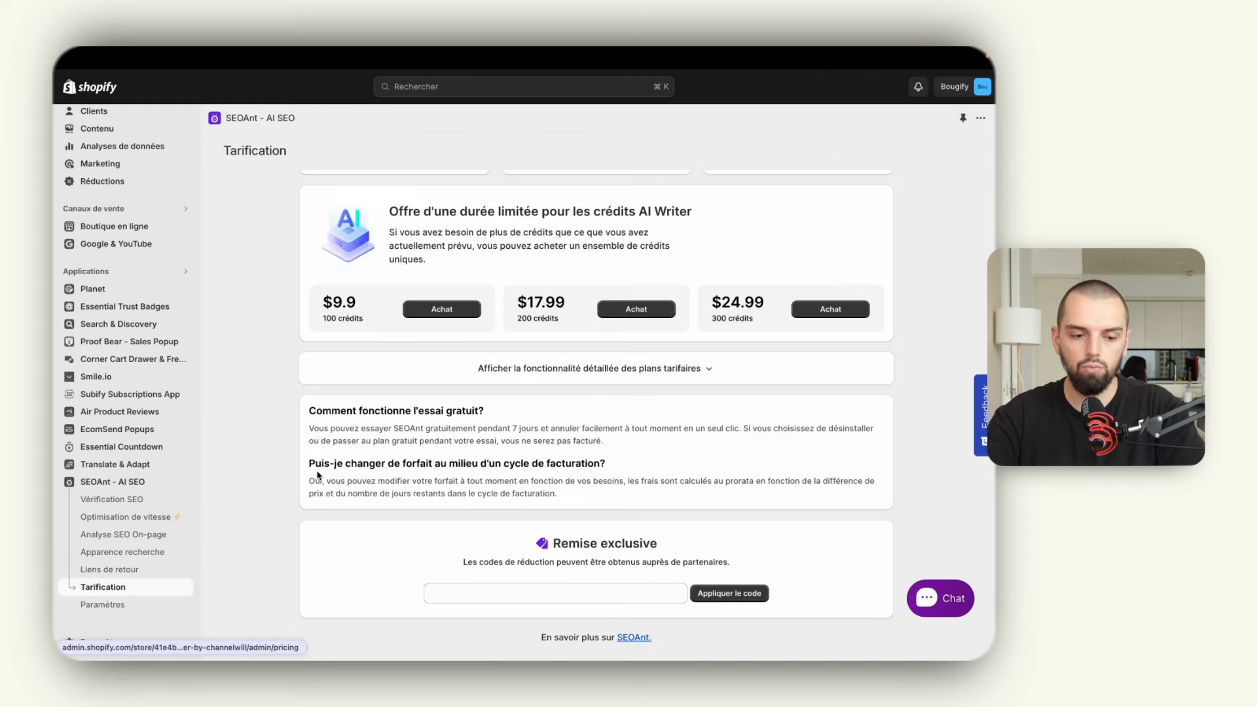
click(459, 594)
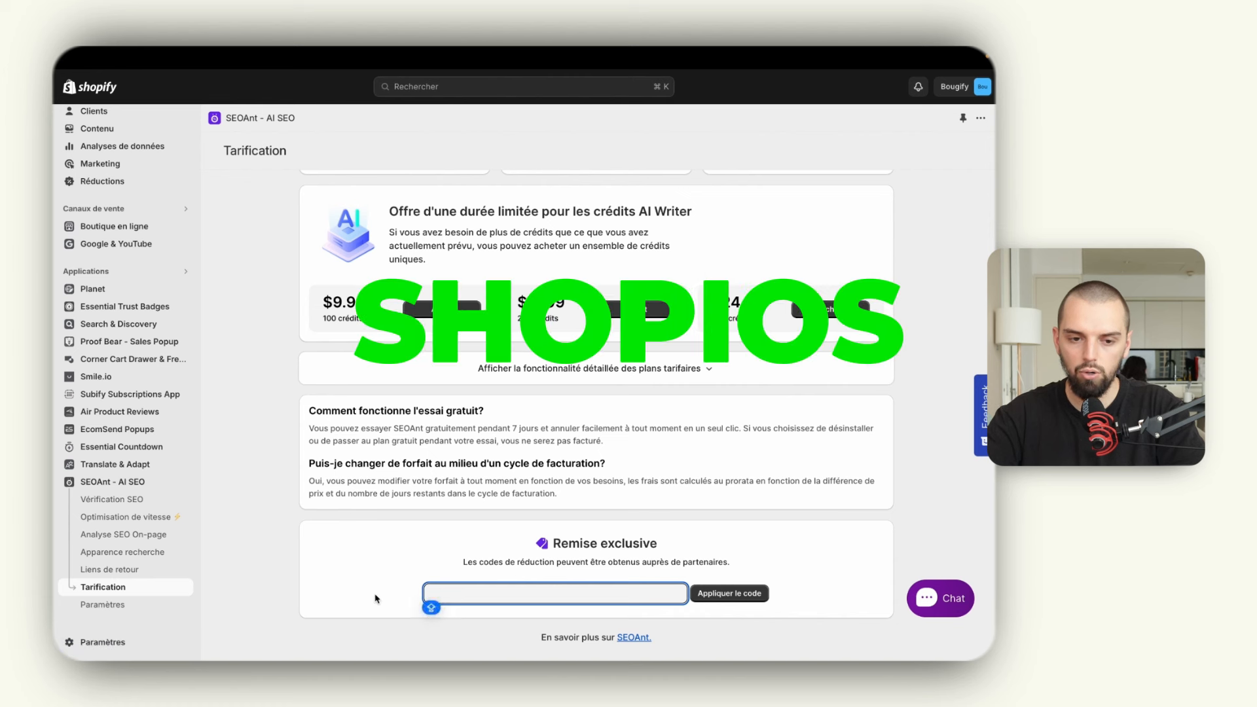
text(SHOPIOS)
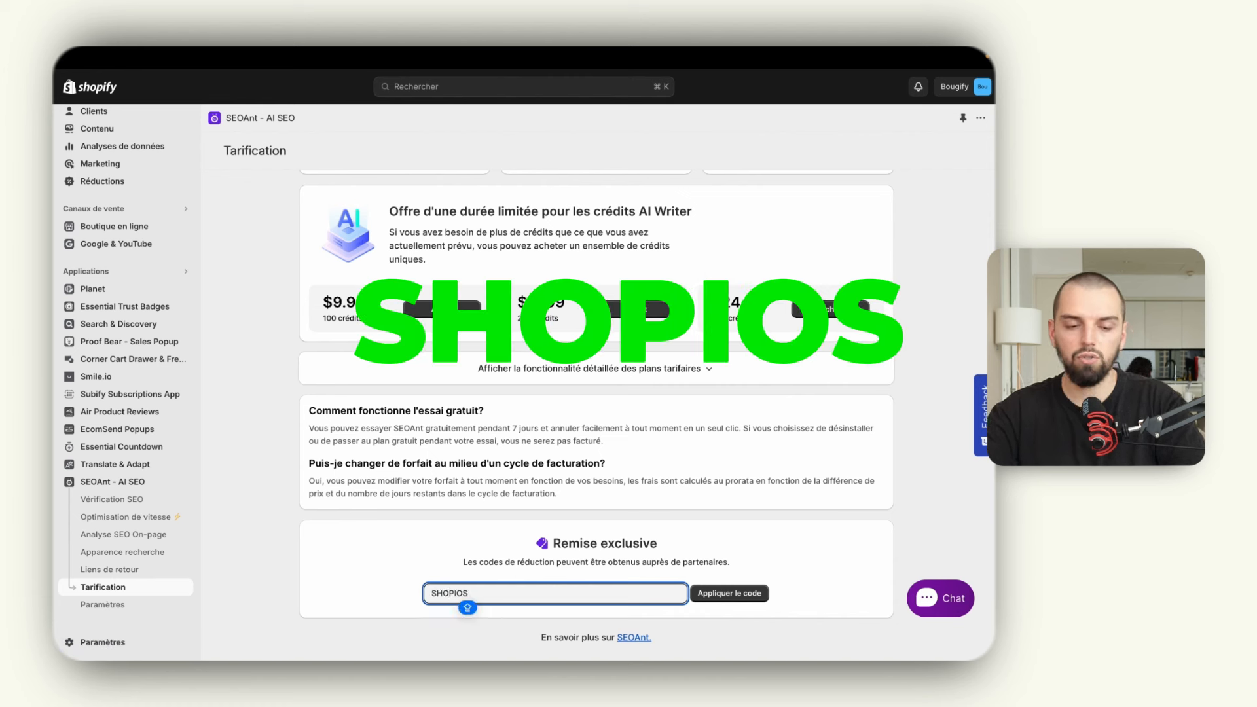
click(378, 552)
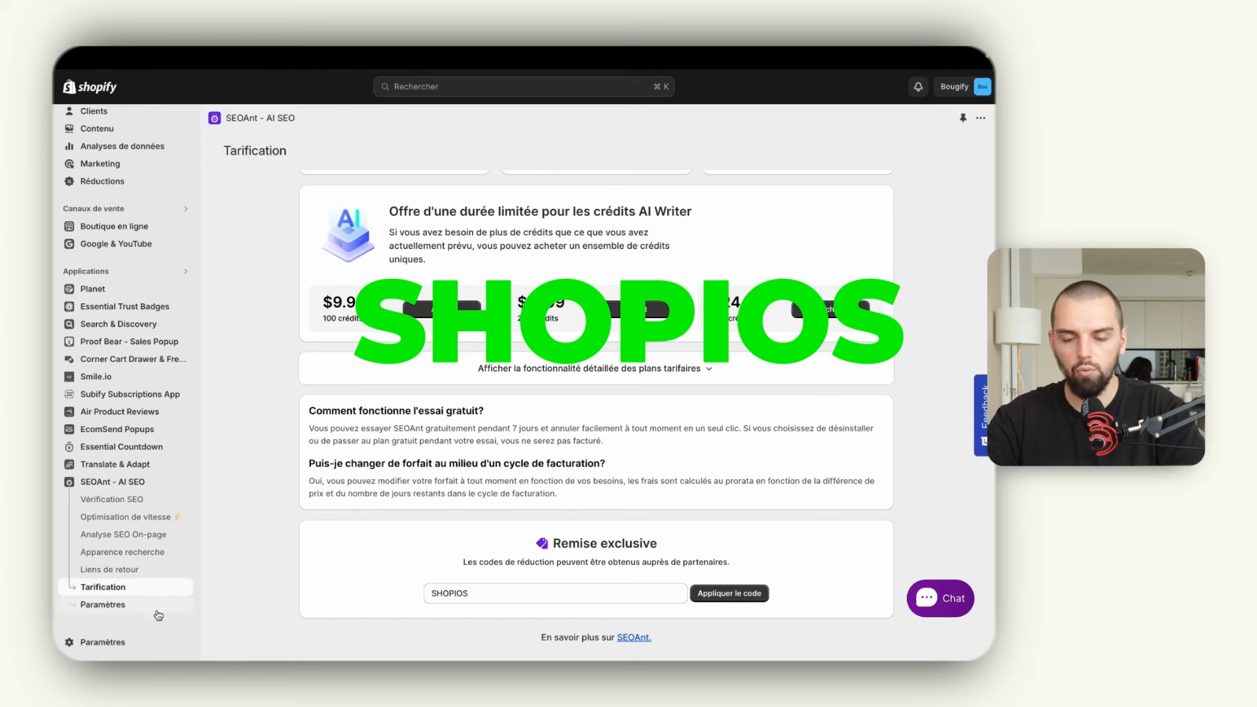
click(713, 593)
scroll(458, 580, down, 1)
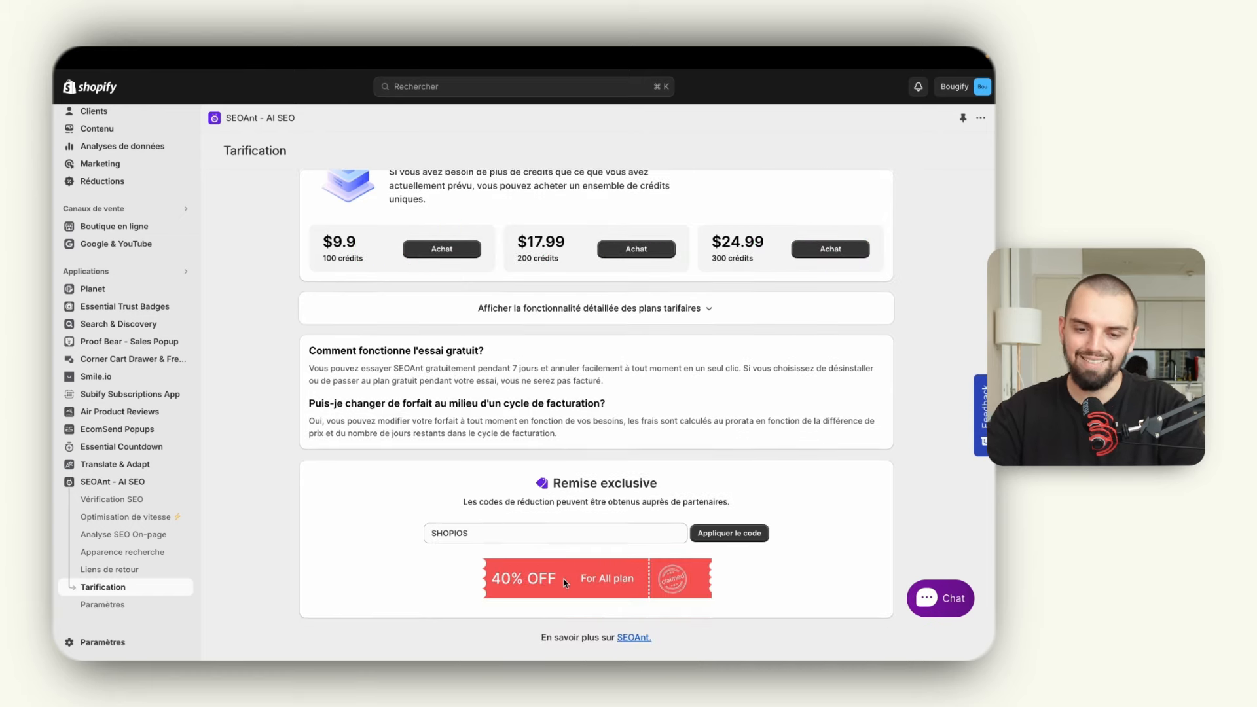
scroll(457, 580, up, 15)
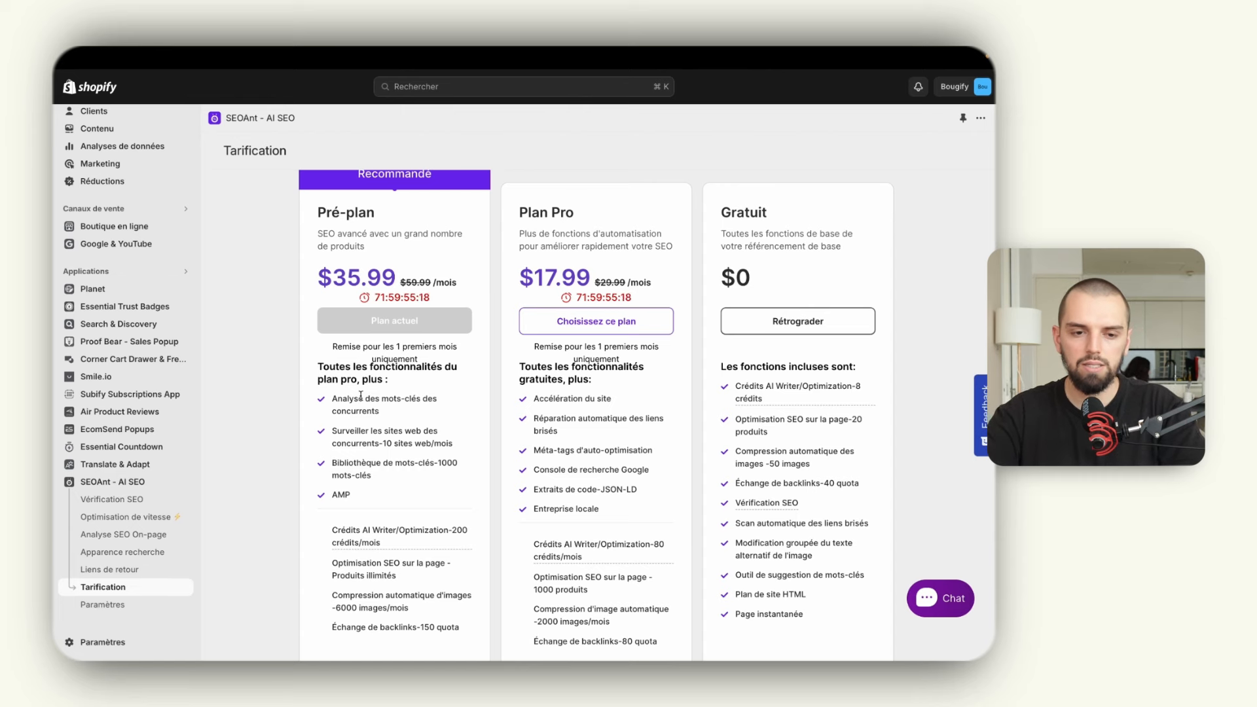
- Look through the SEOAnt account, notification and site verification settings, including the codes for each search engine
click(116, 605)
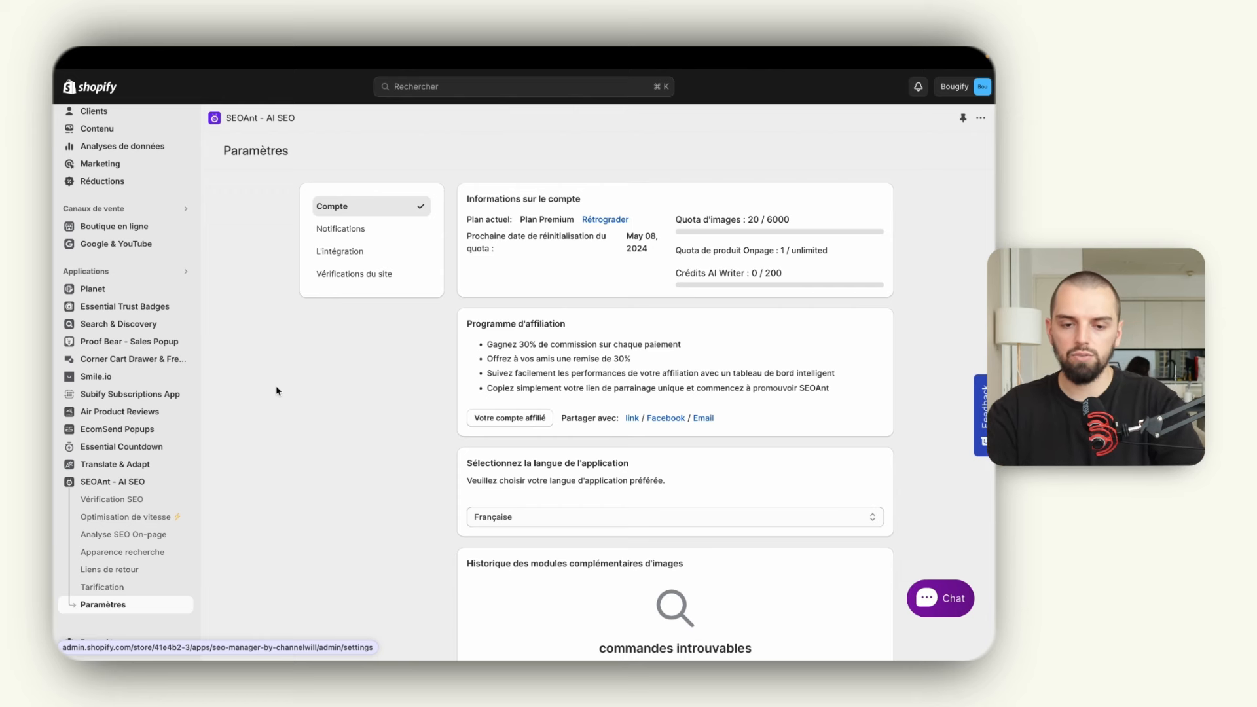
click(345, 229)
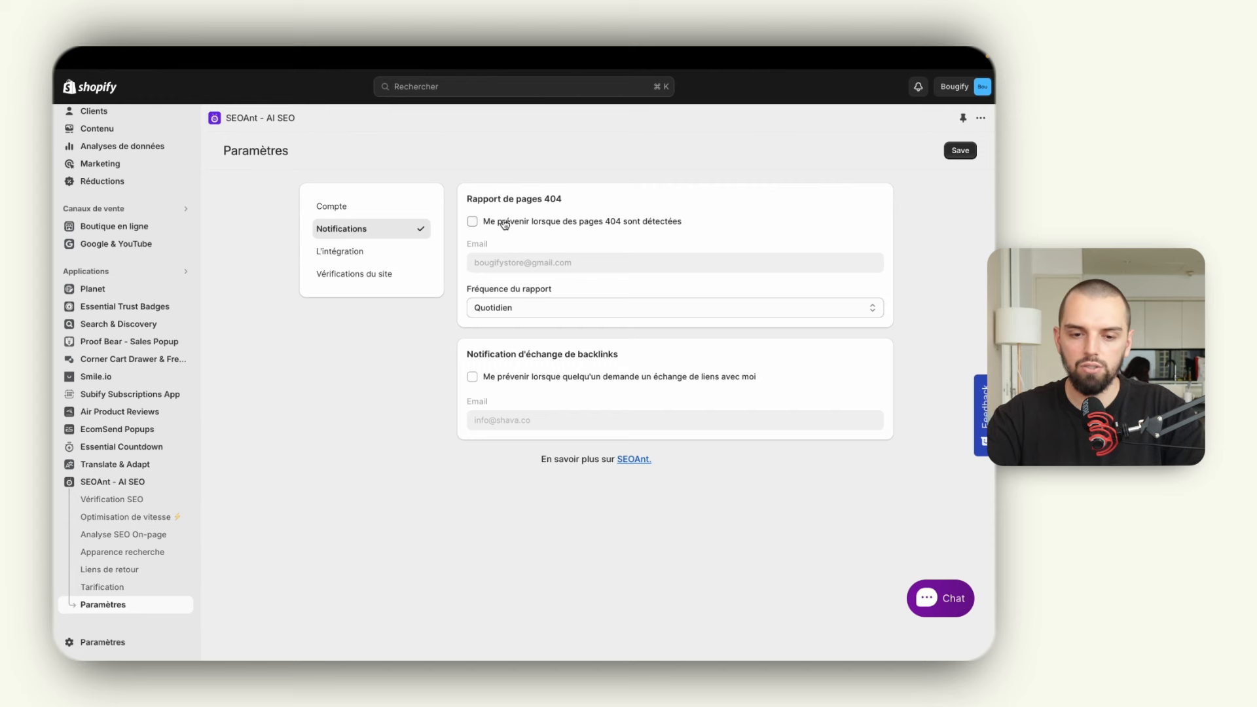
click(379, 275)
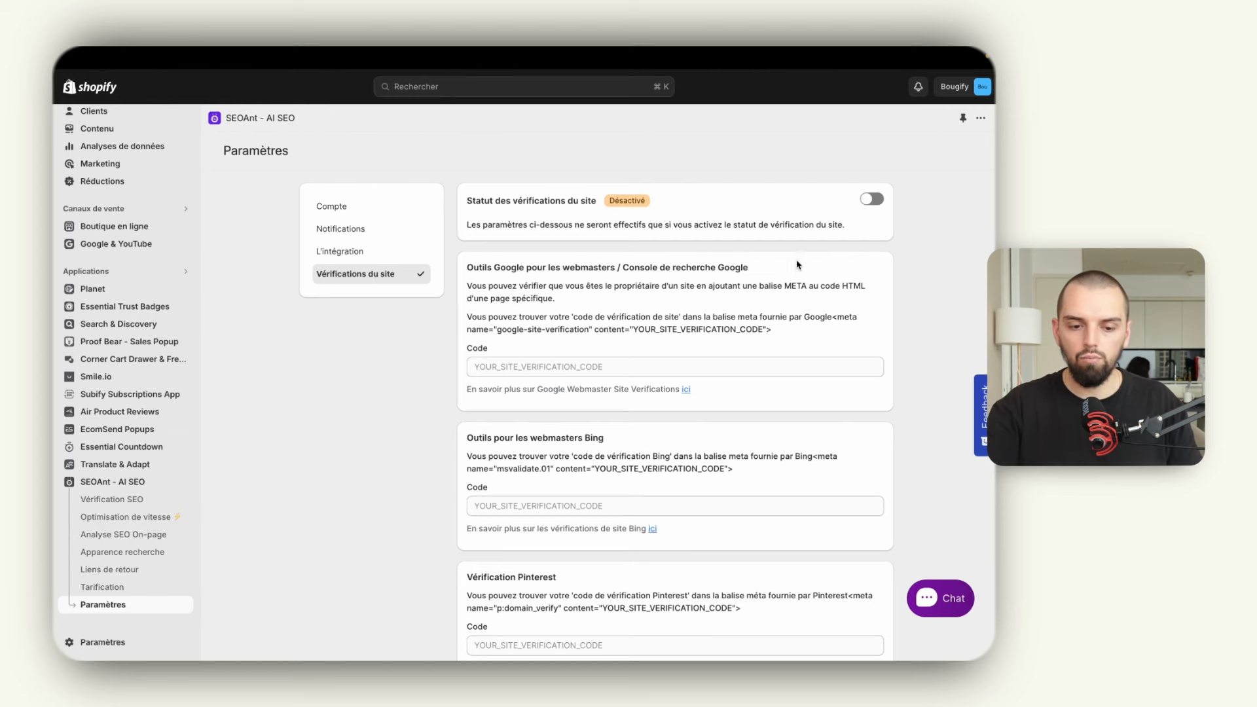
scroll(603, 345, down, 5)
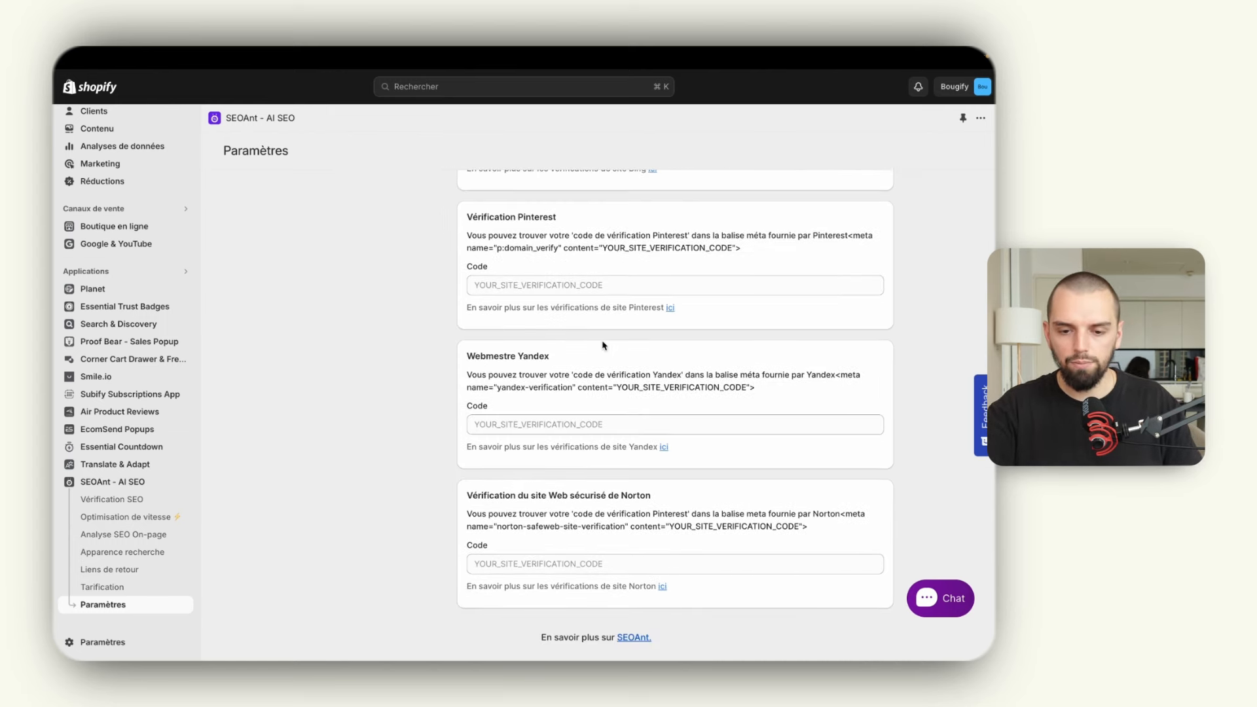
scroll(603, 345, up, 6)
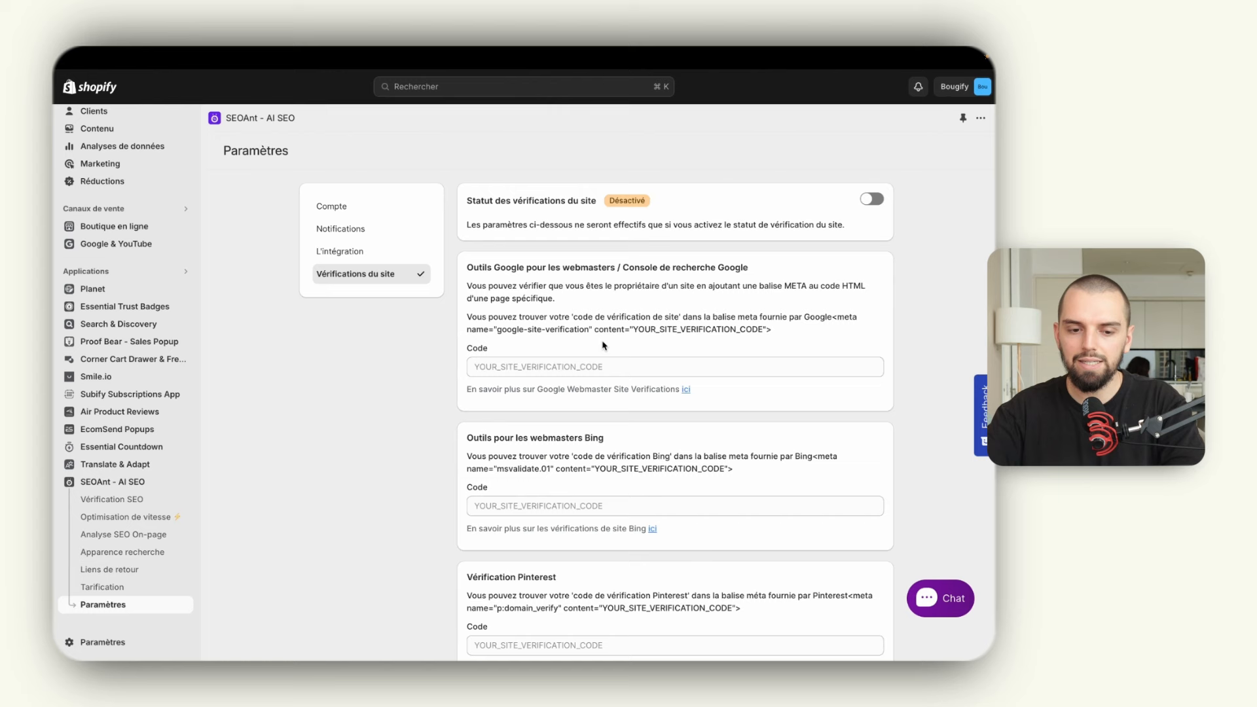
- Return to the SEOAnt dashboard, rerun the site speed check and look over the setup tasks
click(120, 483)
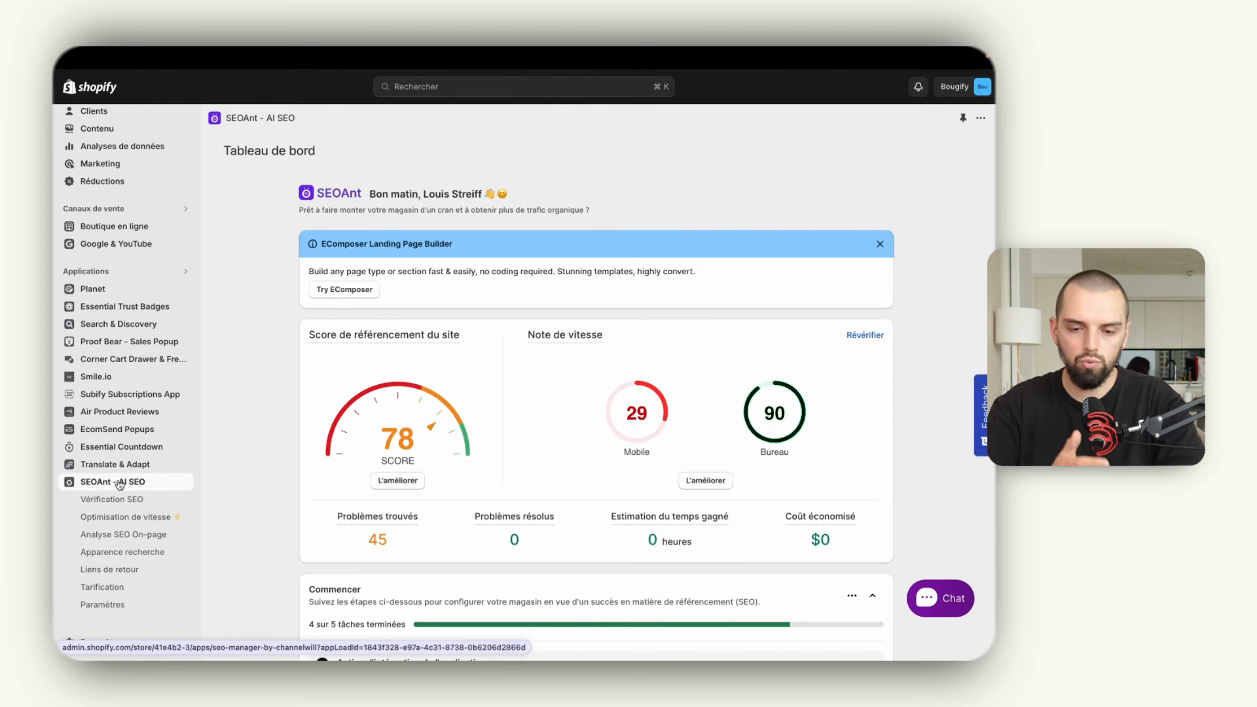
scroll(457, 426, down, 2)
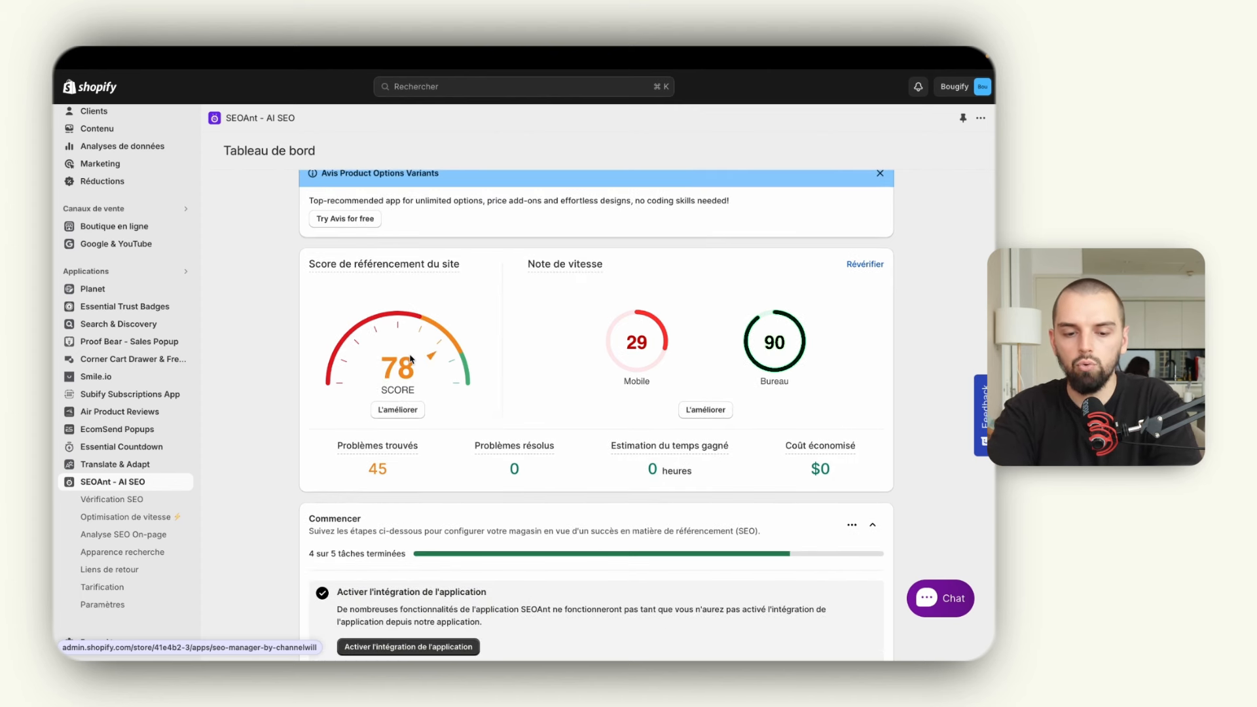
click(864, 265)
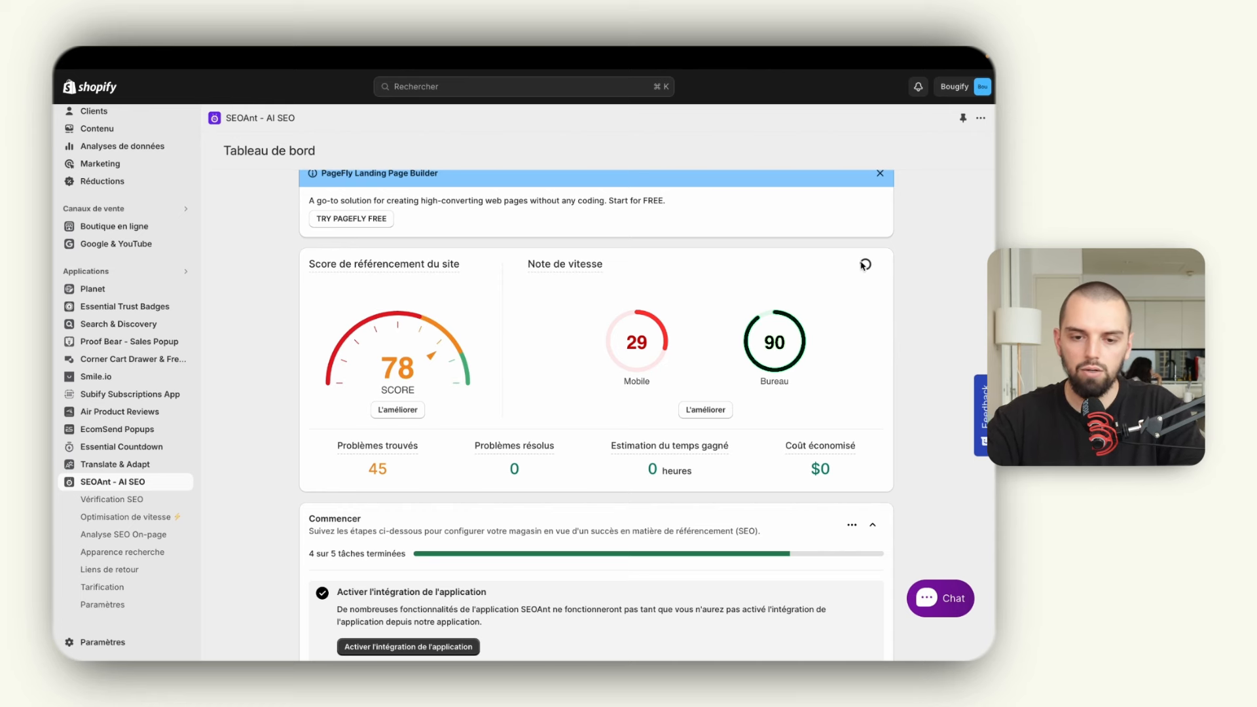
scroll(865, 319, down, 3)
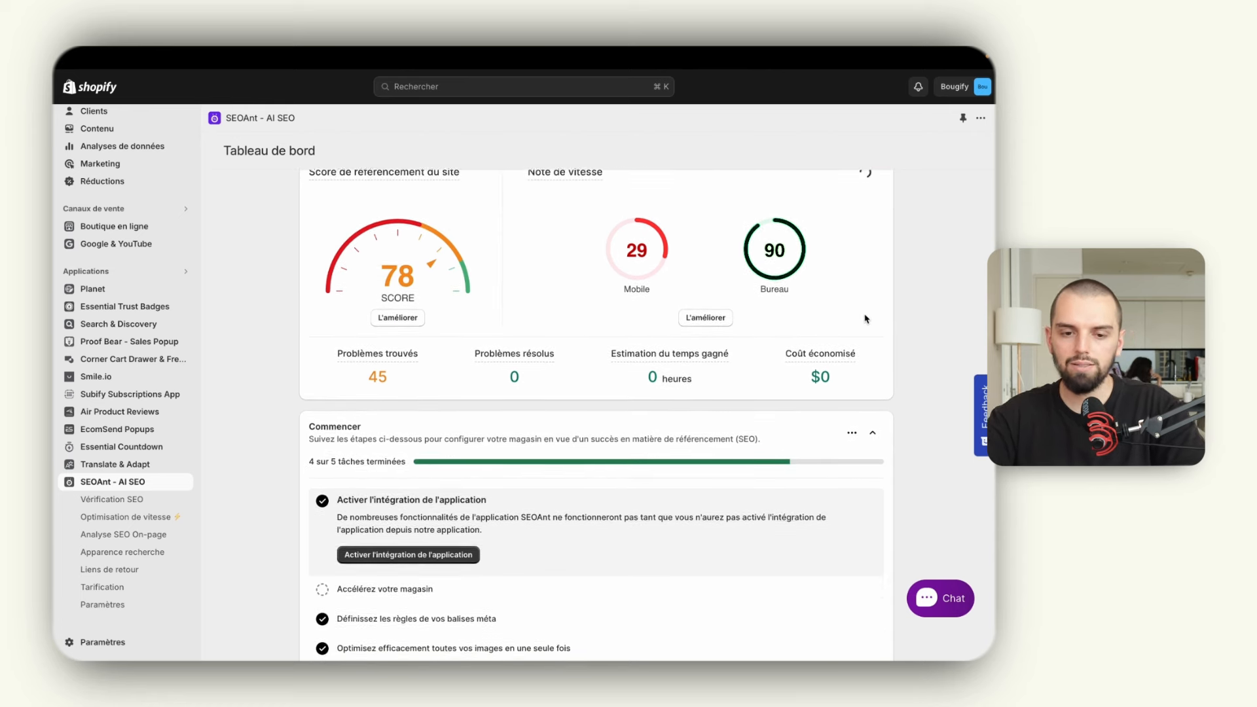
scroll(865, 320, down, 3)
scroll(864, 316, up, 4)
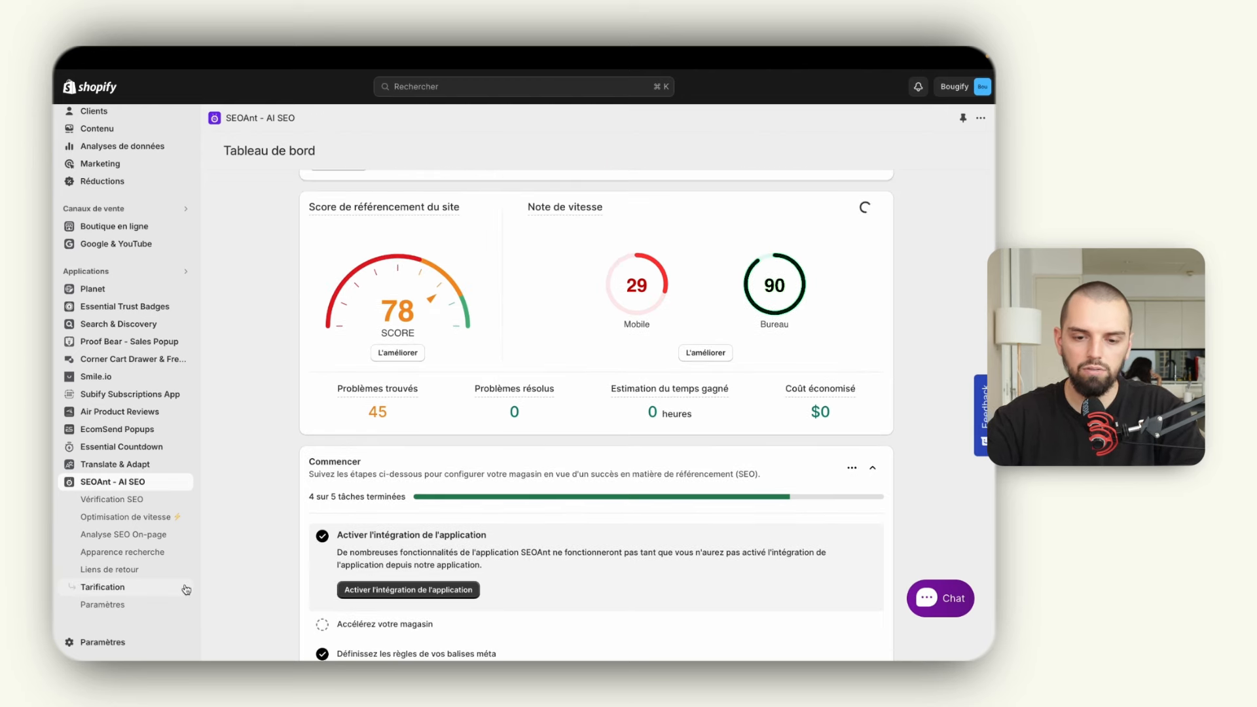
- Run the one-click SEO correction for the HTML sitemap, product page AMP and non-optimized meta tags using the default rules
click(143, 503)
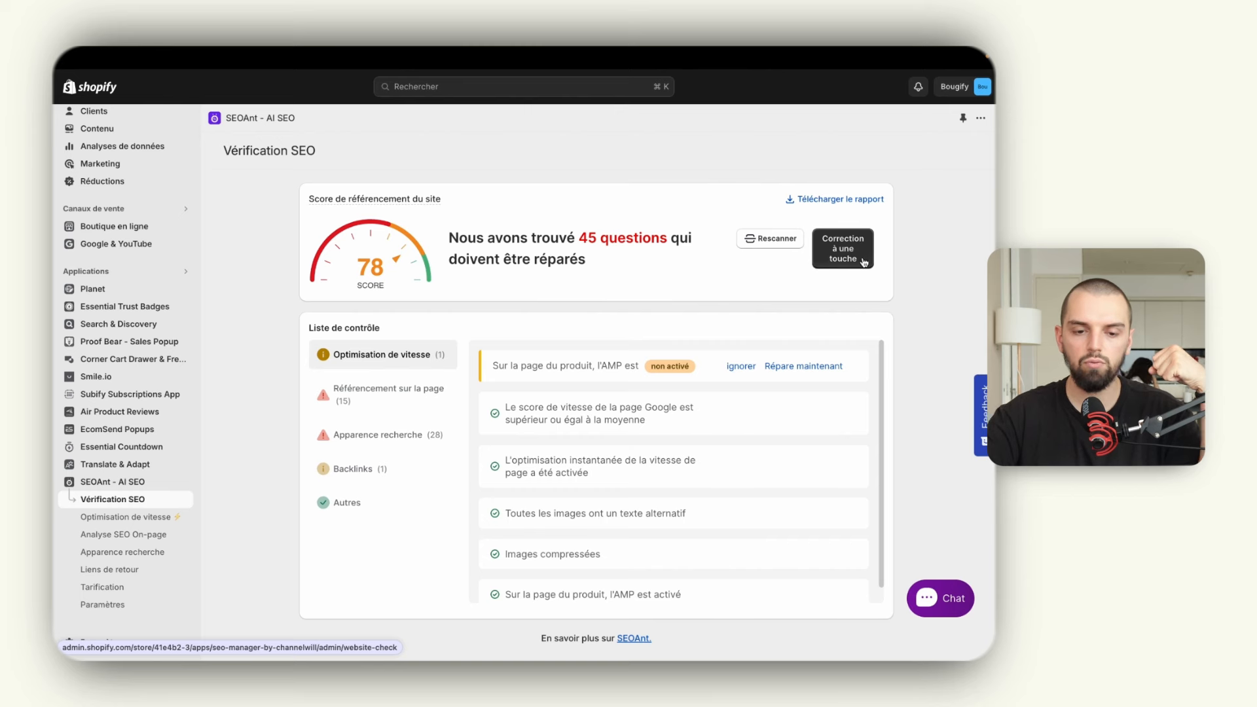
click(842, 262)
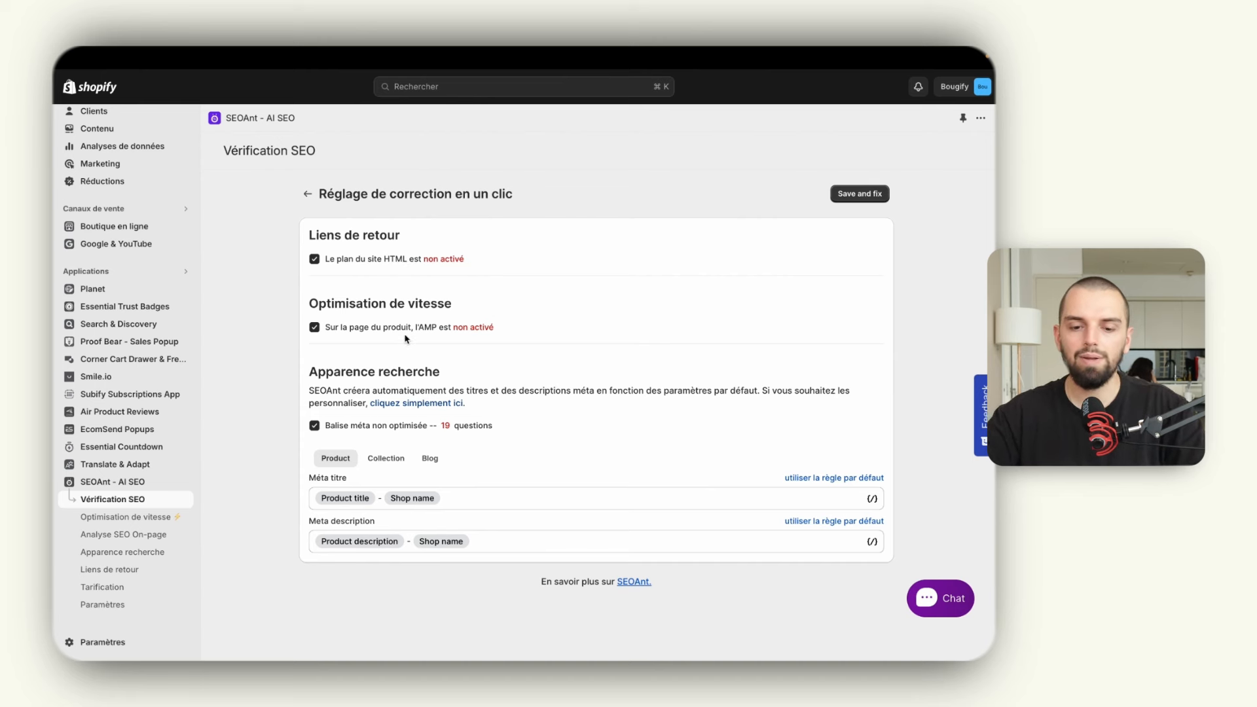
click(851, 195)
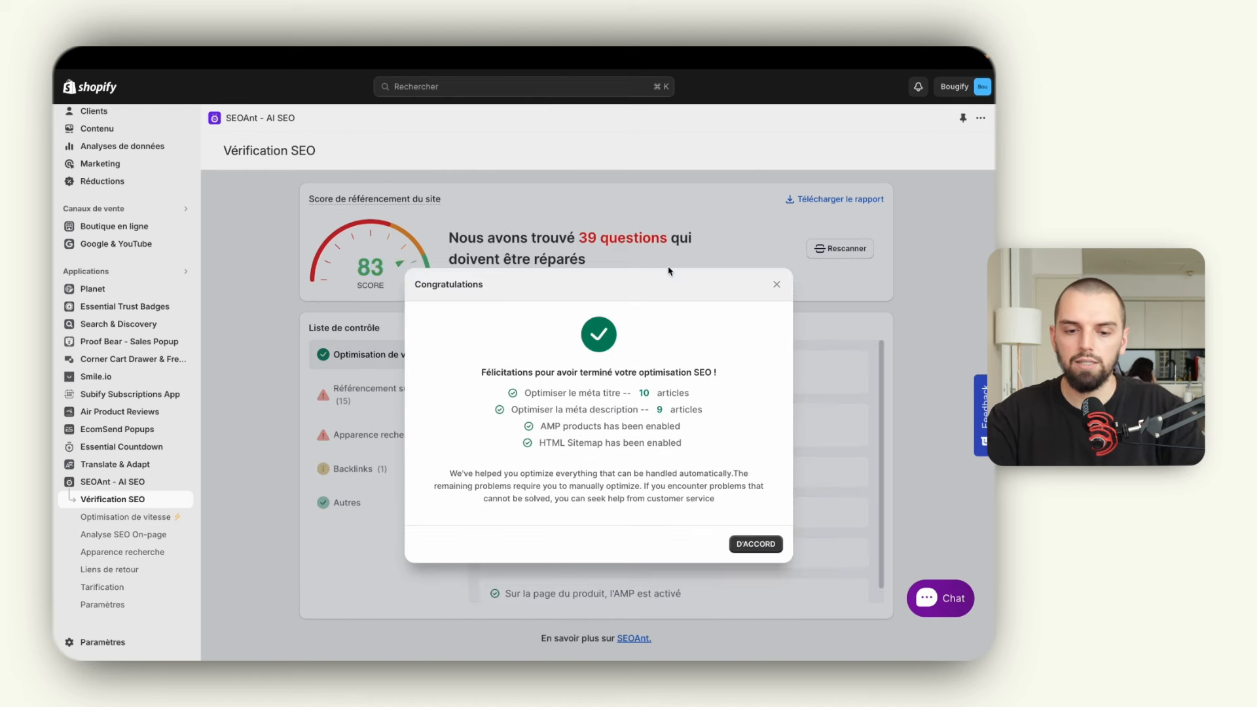
click(756, 543)
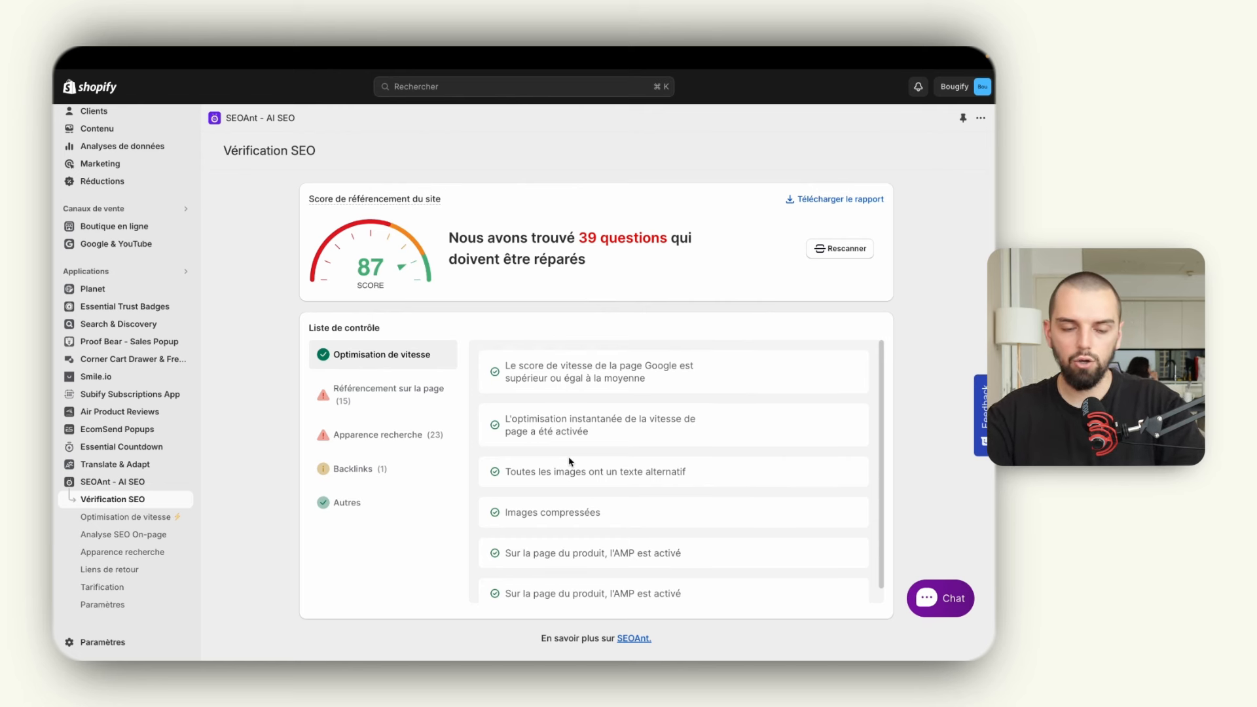
- Examine the on-page SEO issues, open the list of products needing repair, and return to the SEO check
click(417, 402)
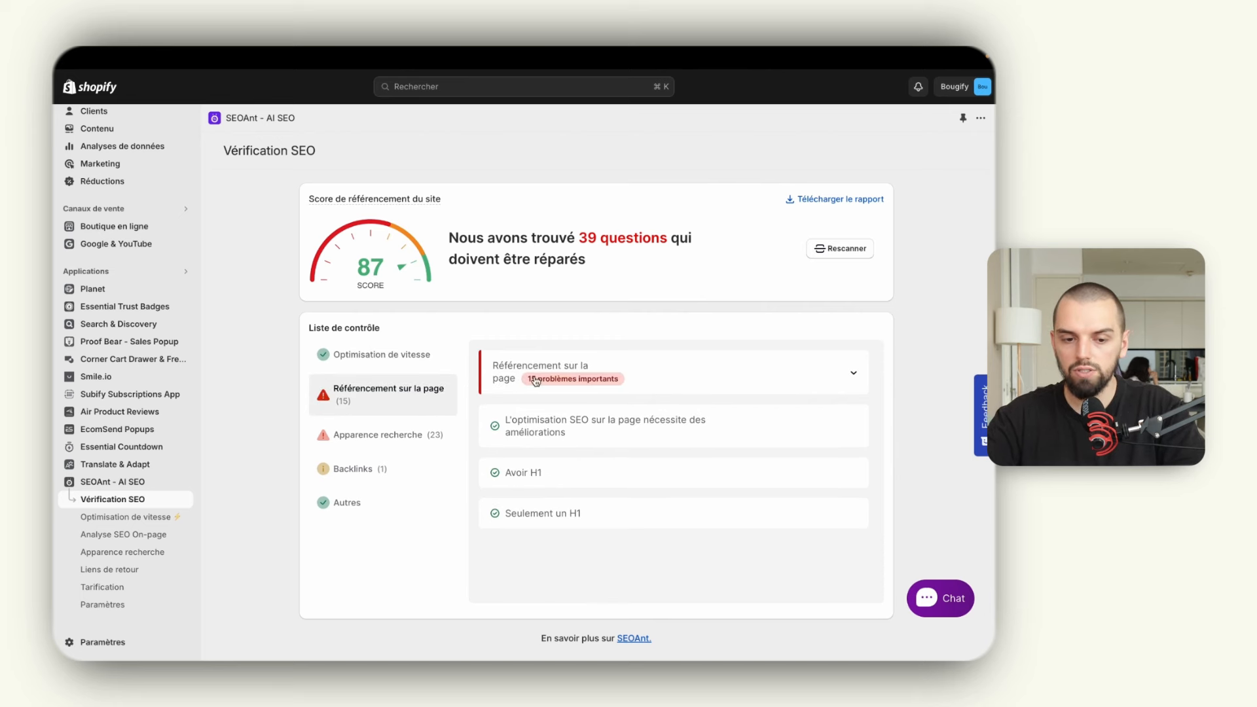
click(808, 378)
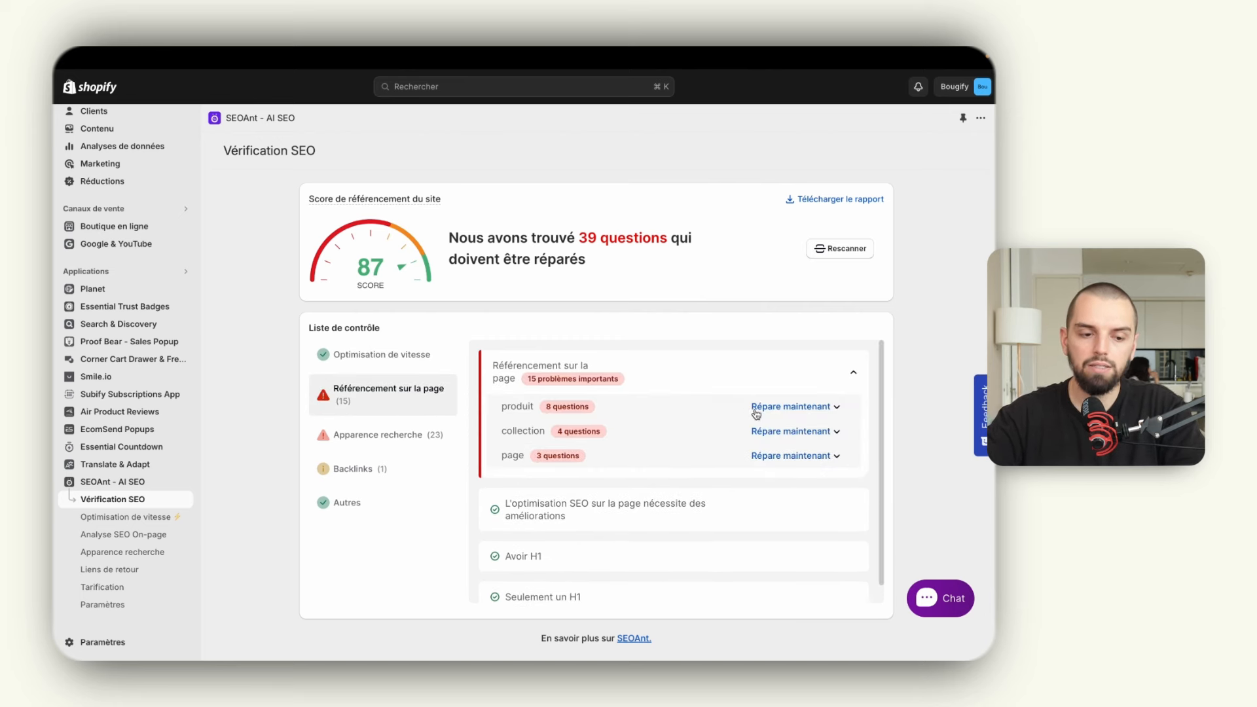
click(776, 407)
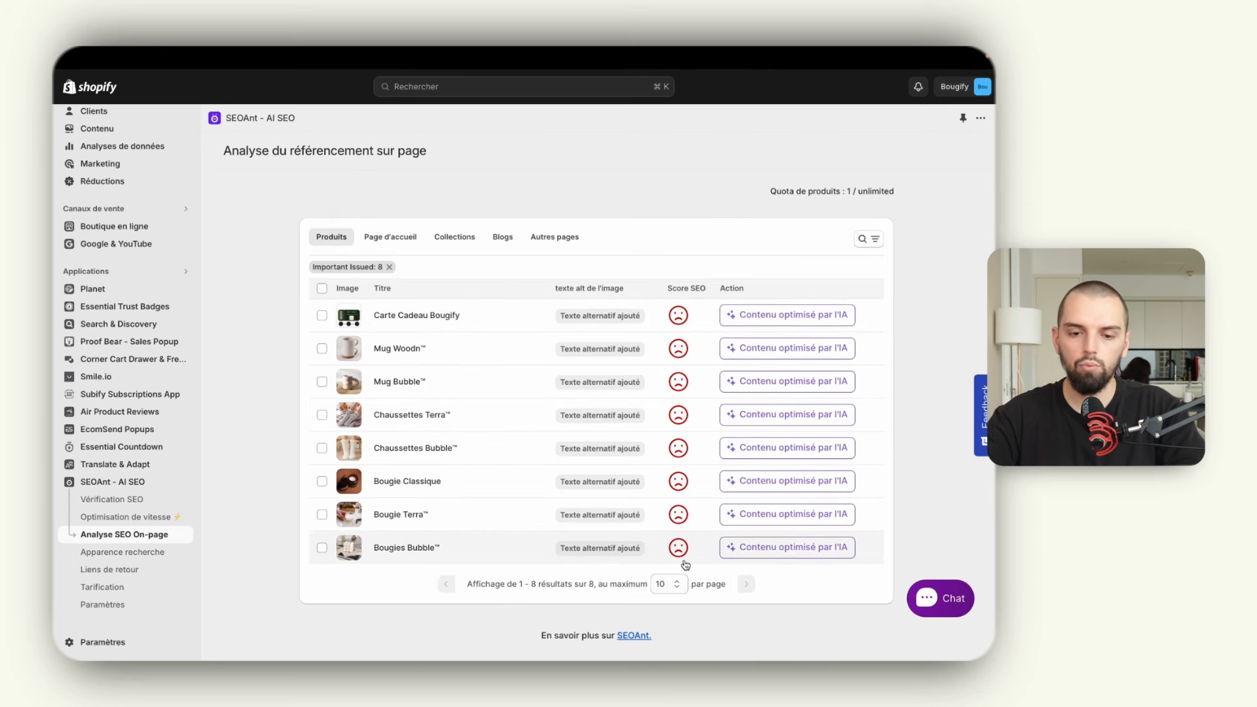
click(133, 500)
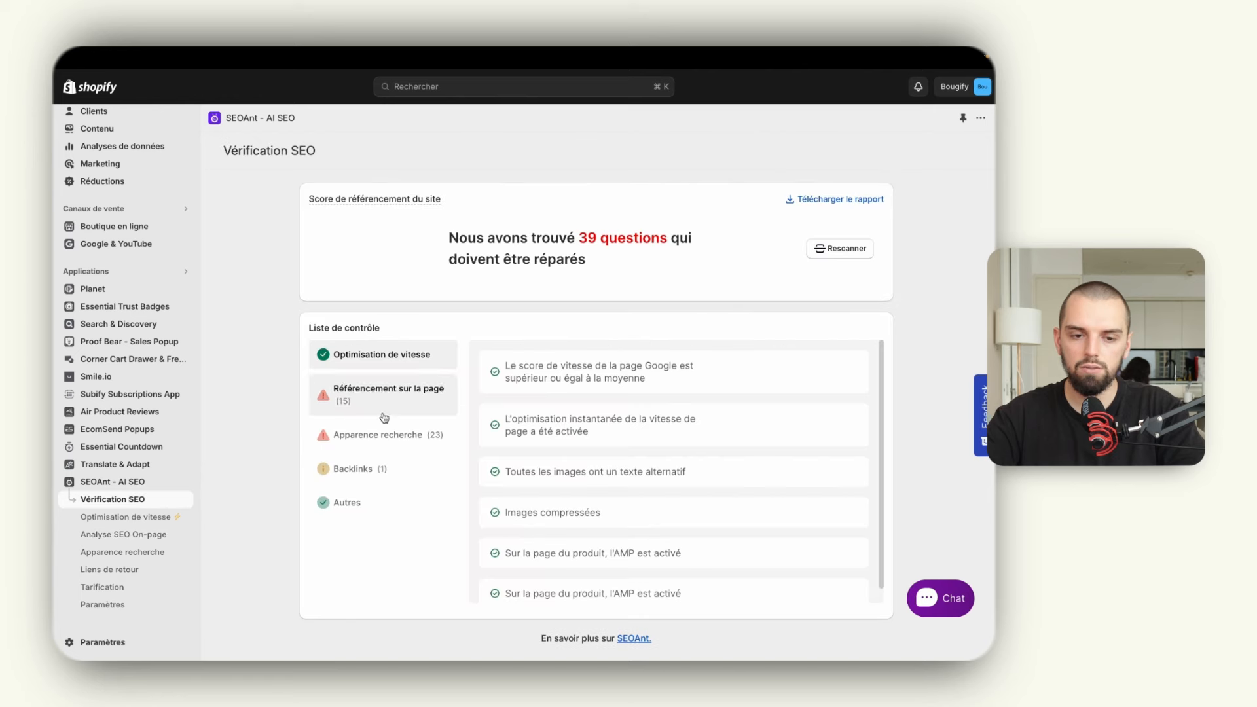
- Try to bulk-correct the non-optimized meta titles from the search appearance checks, and return to the checklist
click(395, 436)
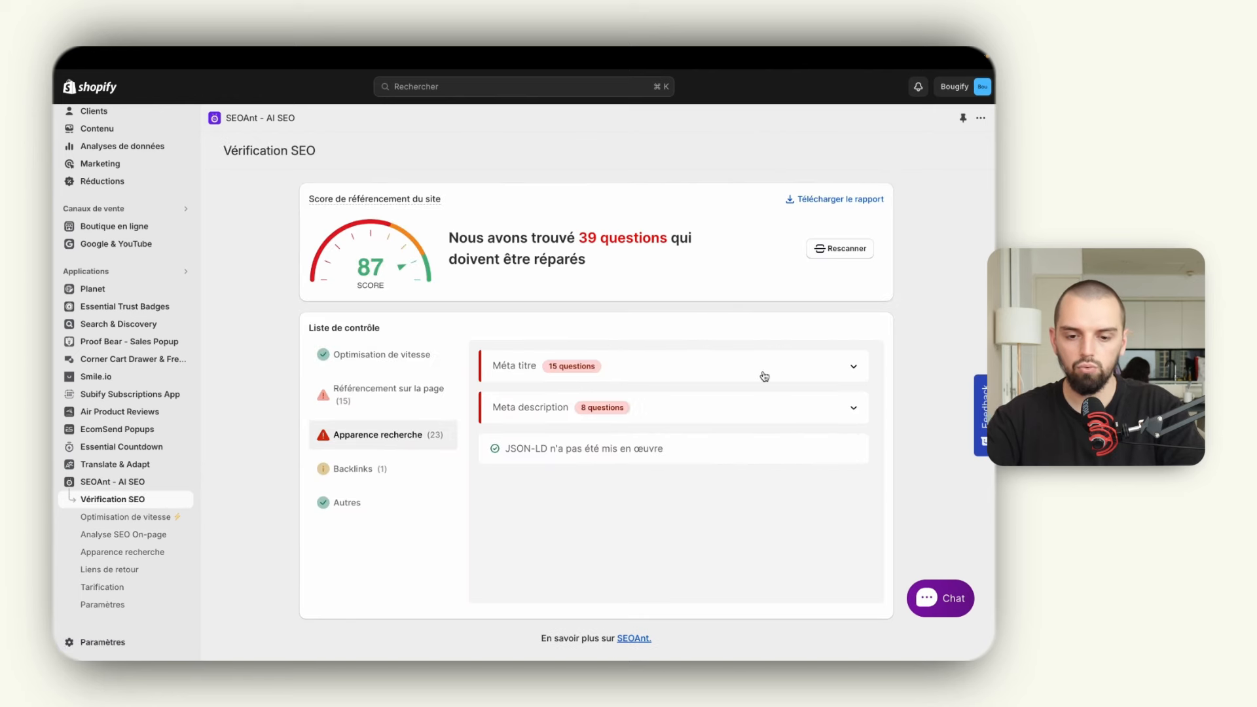
click(803, 368)
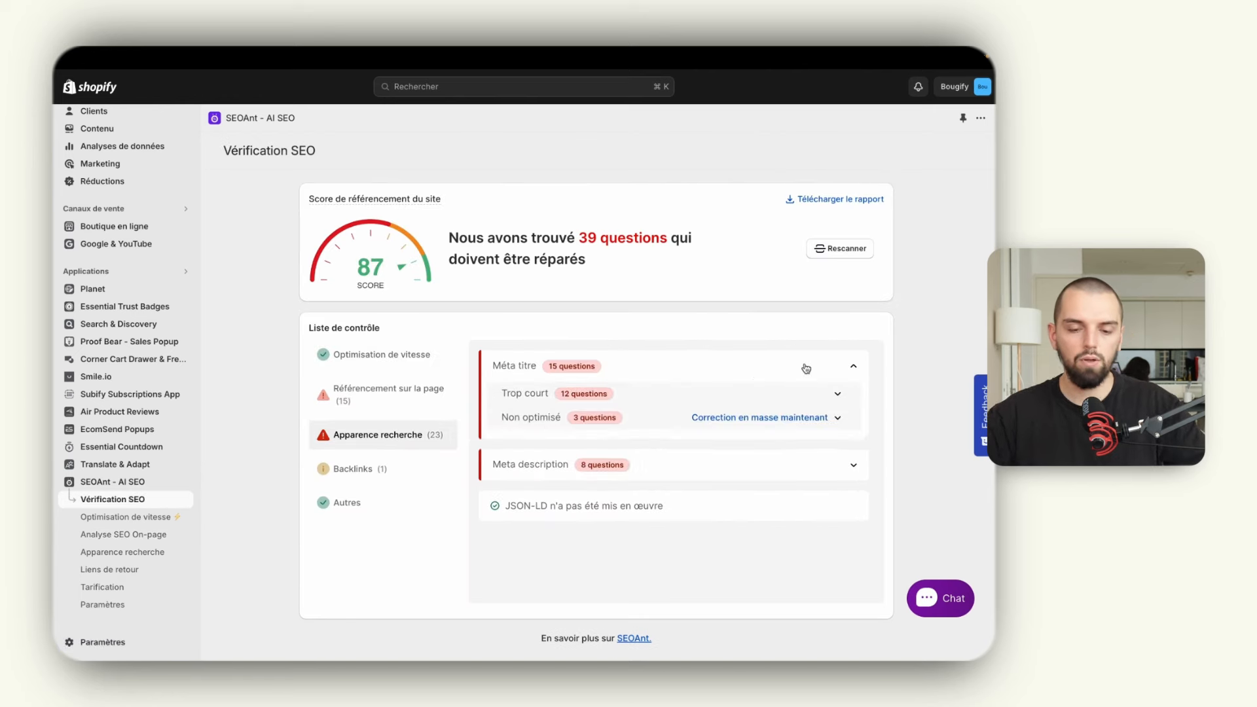
click(765, 419)
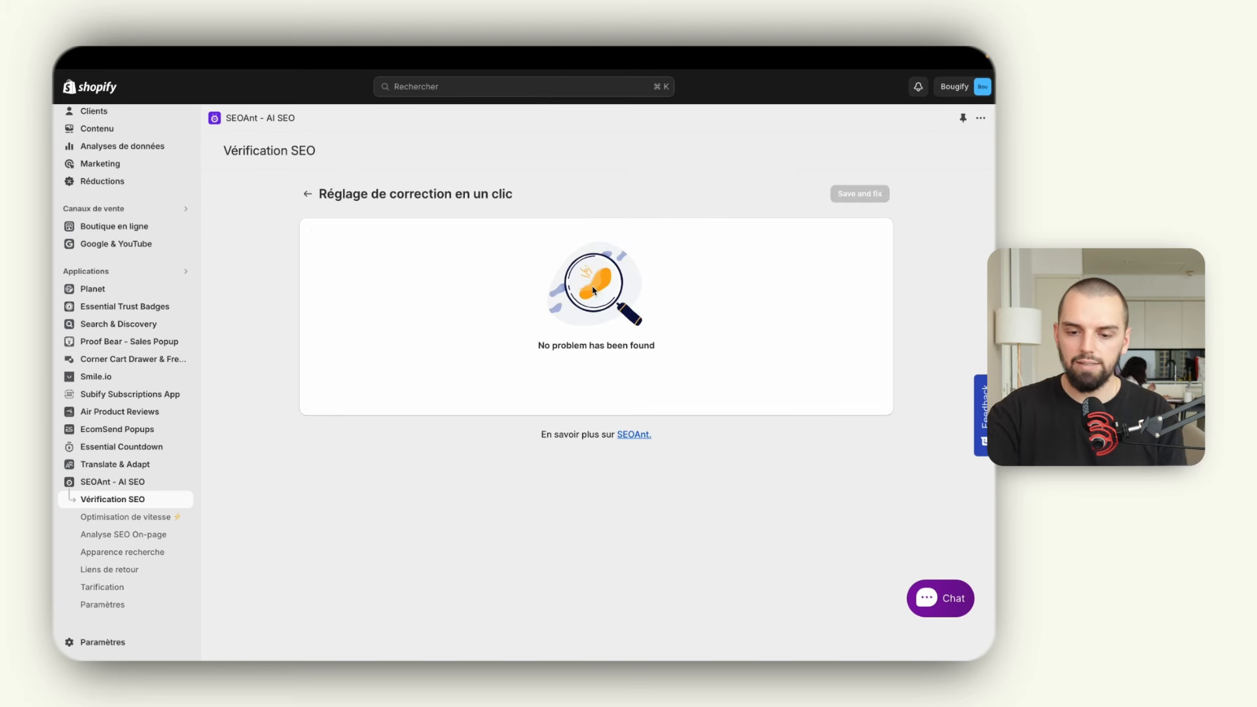
click(307, 194)
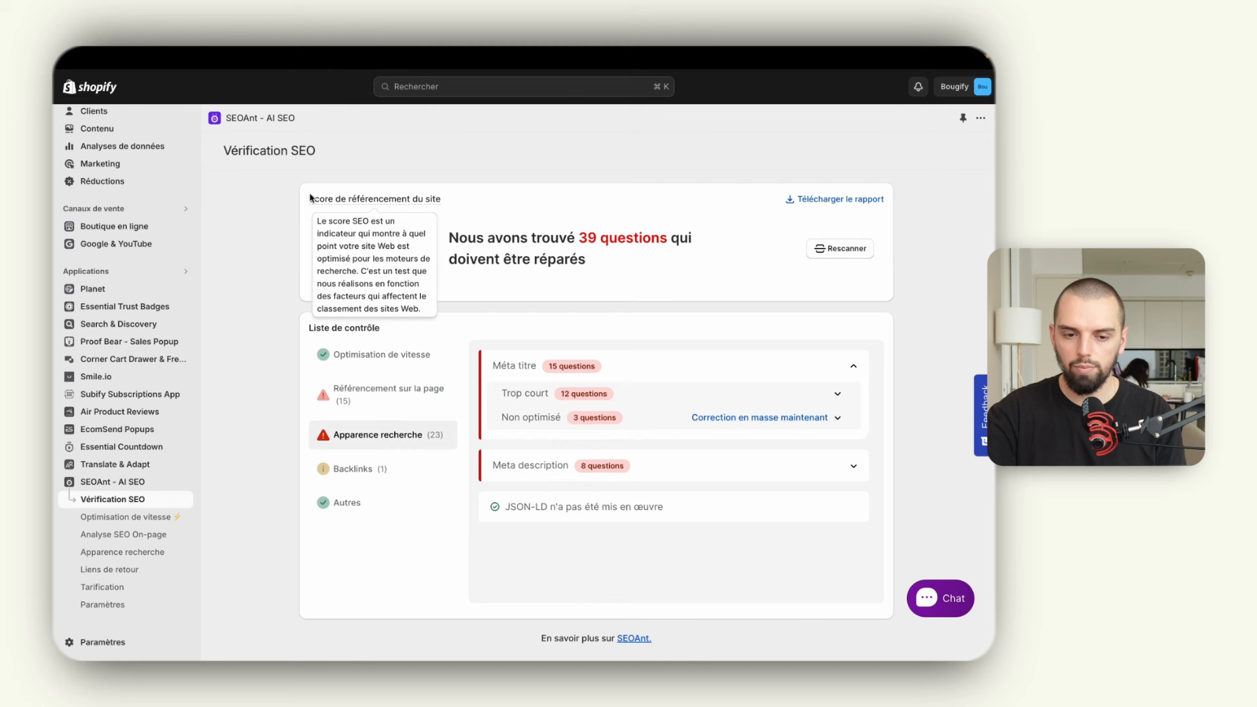
- Examine the meta description issues, open the collections whose descriptions are too short, and return to the dashboard
click(656, 477)
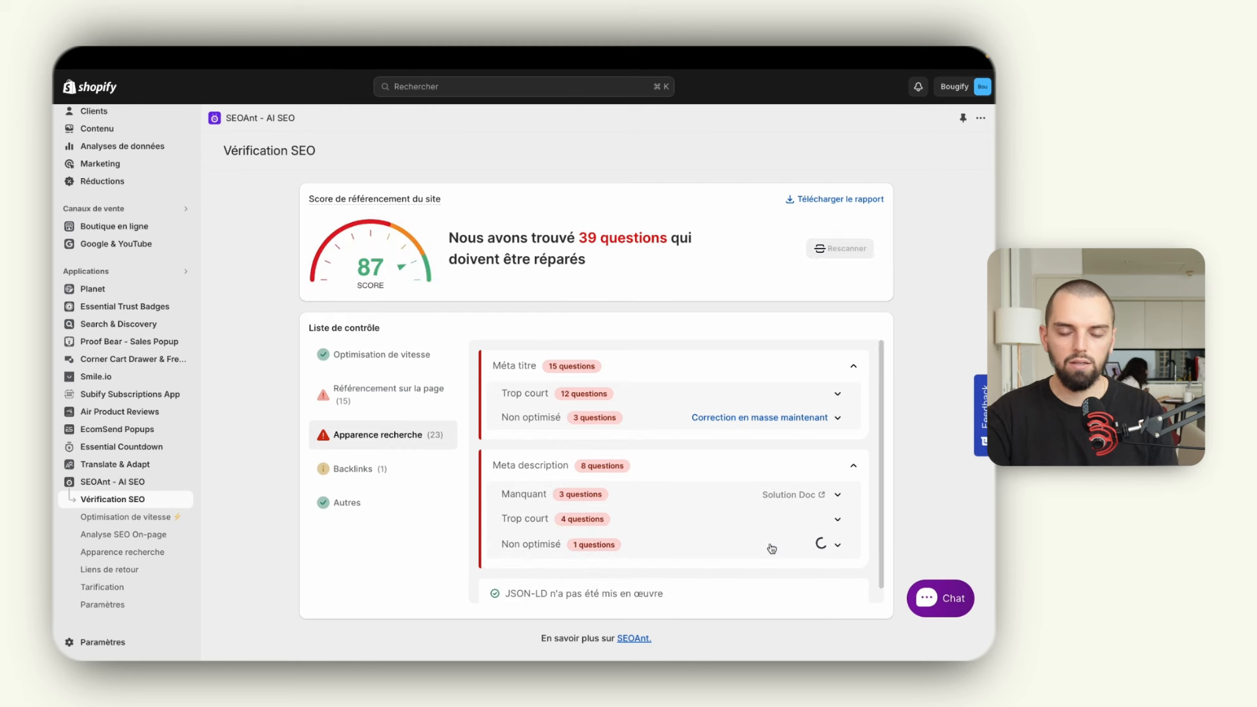
click(788, 523)
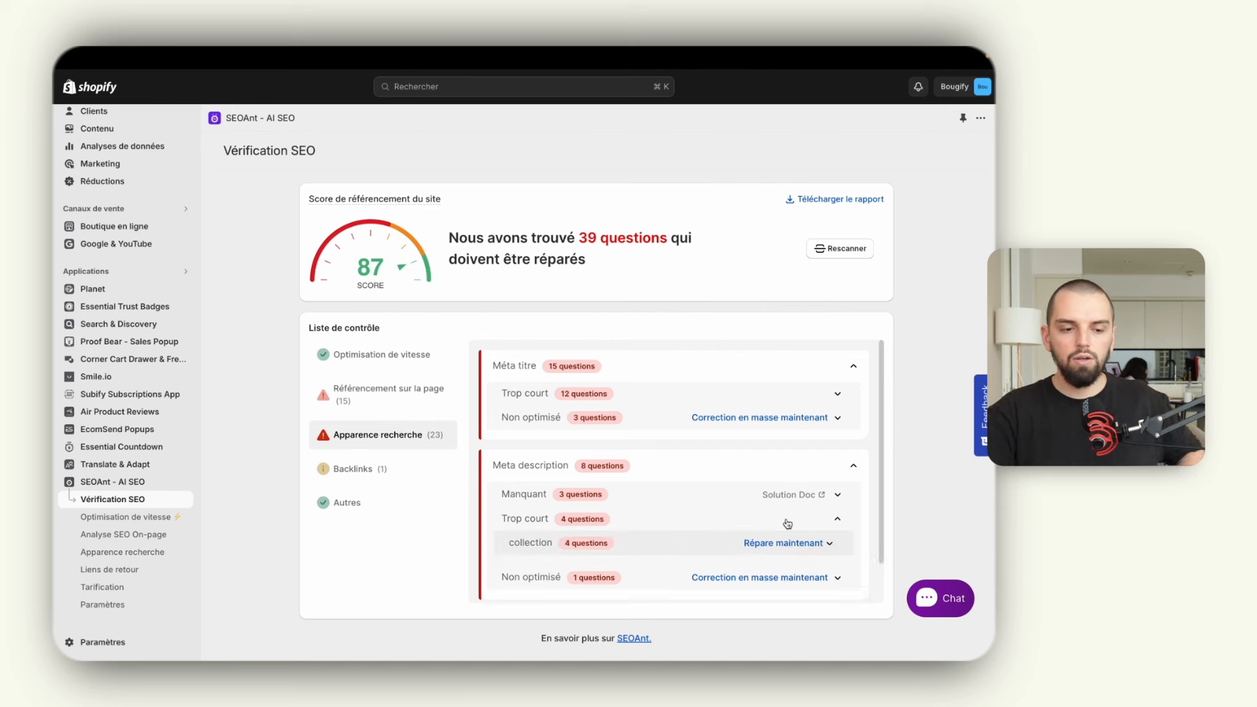
click(776, 529)
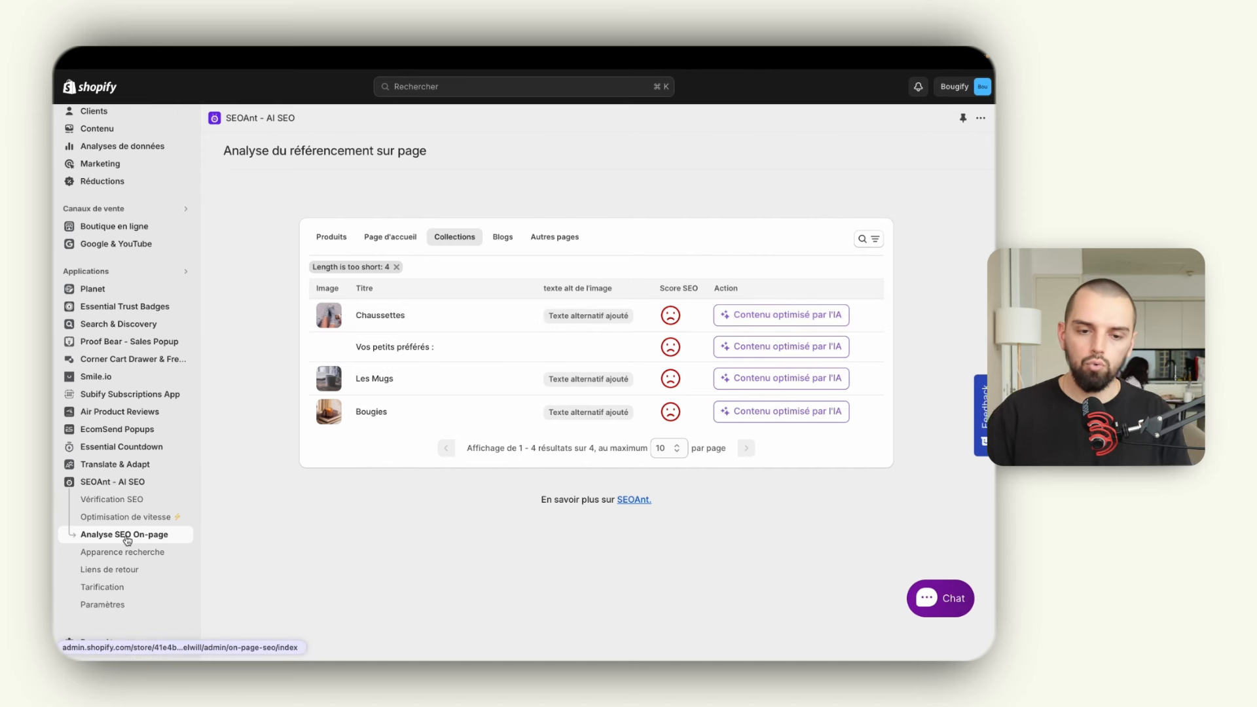
click(139, 483)
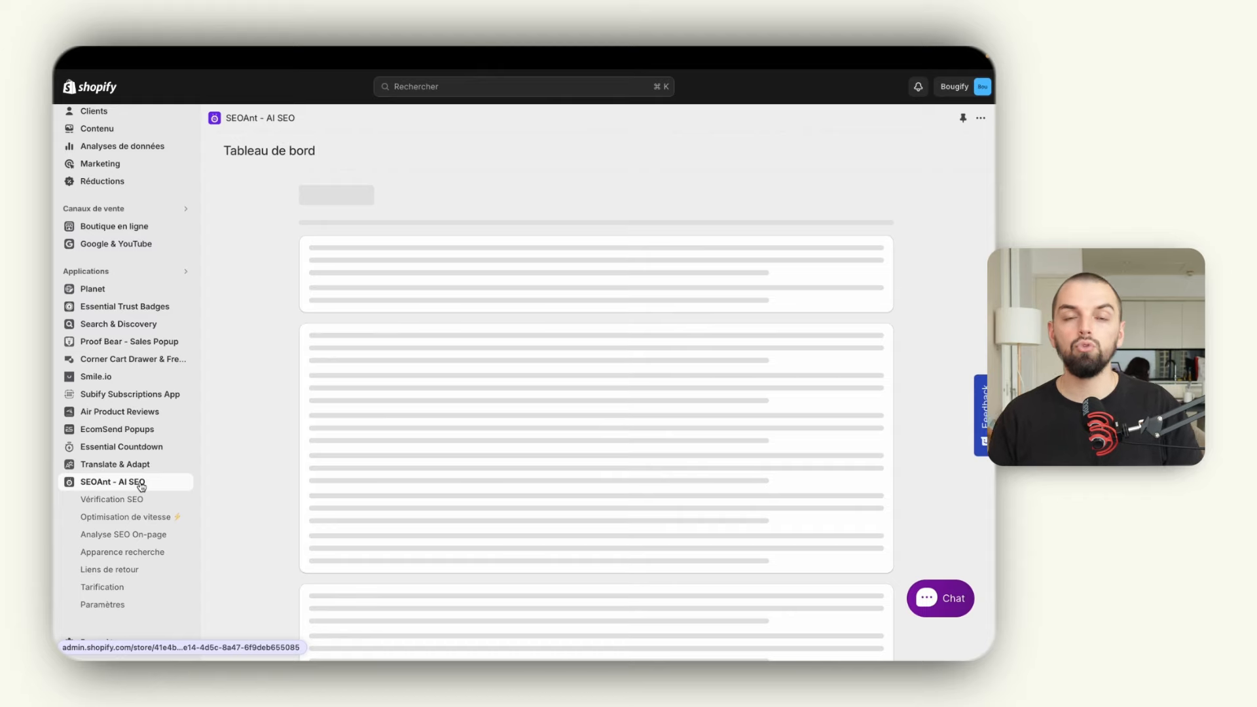